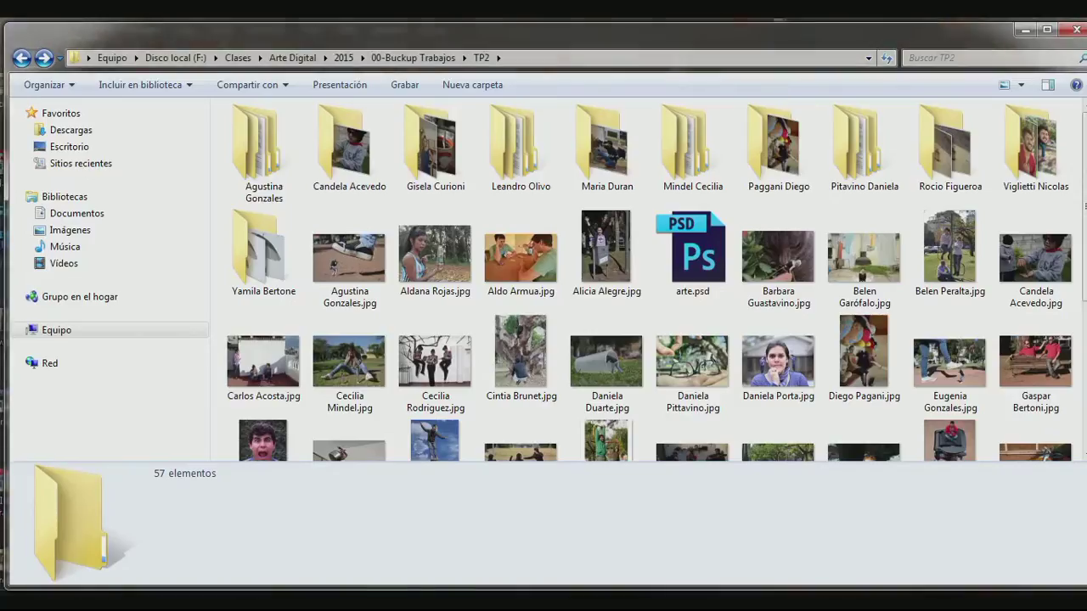
# Step: Open the giant-shoe montage in the TP2 folder and review the photos up to the child holding a miniature figure in one hand
pyautogui.click(338, 251)
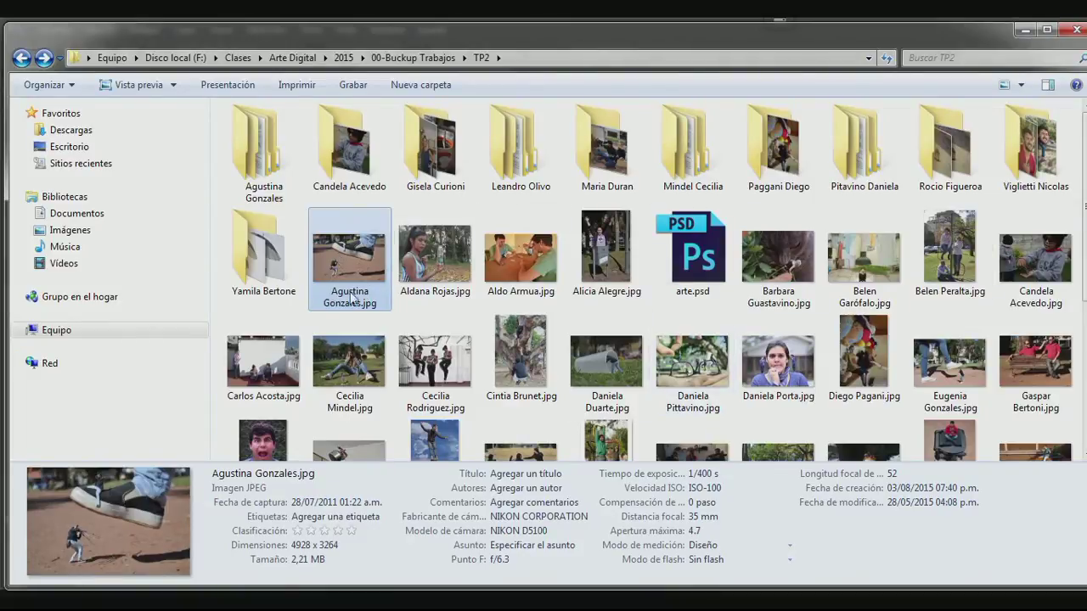
pyautogui.doubleClick(320, 257)
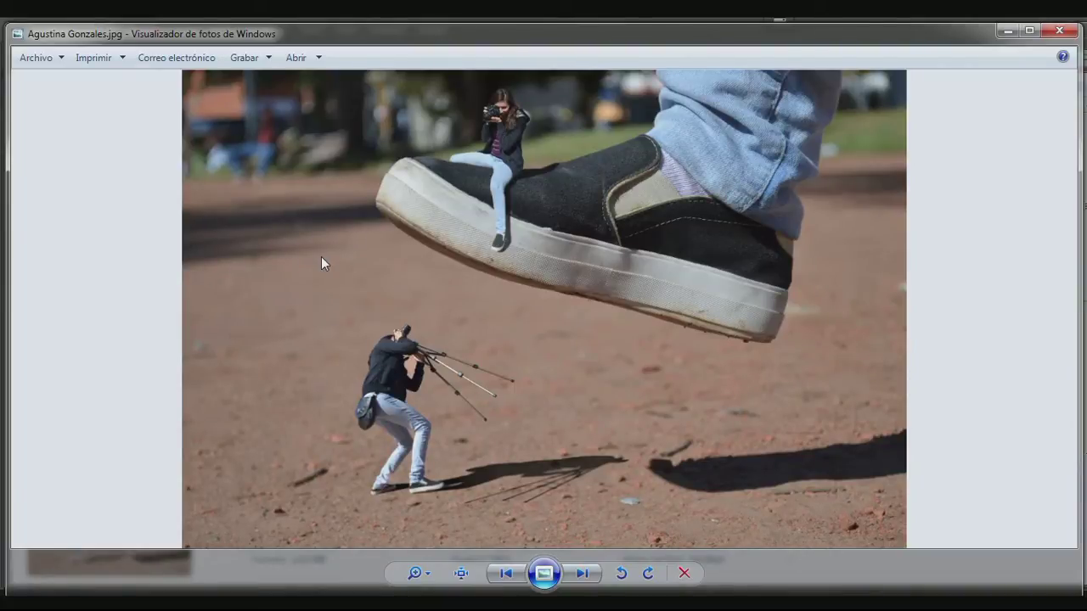
pyautogui.press('Right')
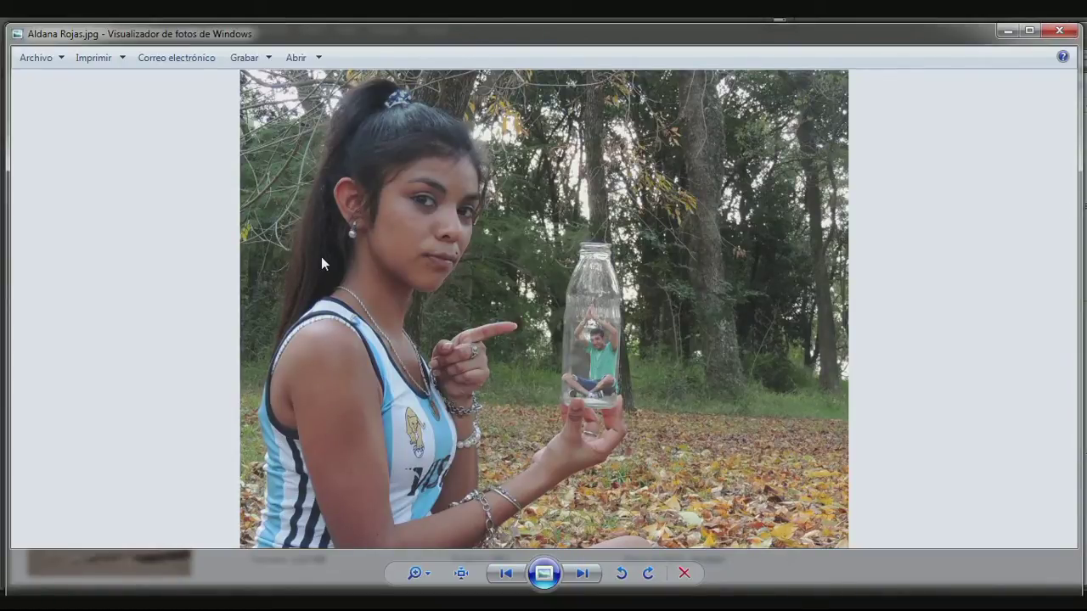
pyautogui.press('Right')
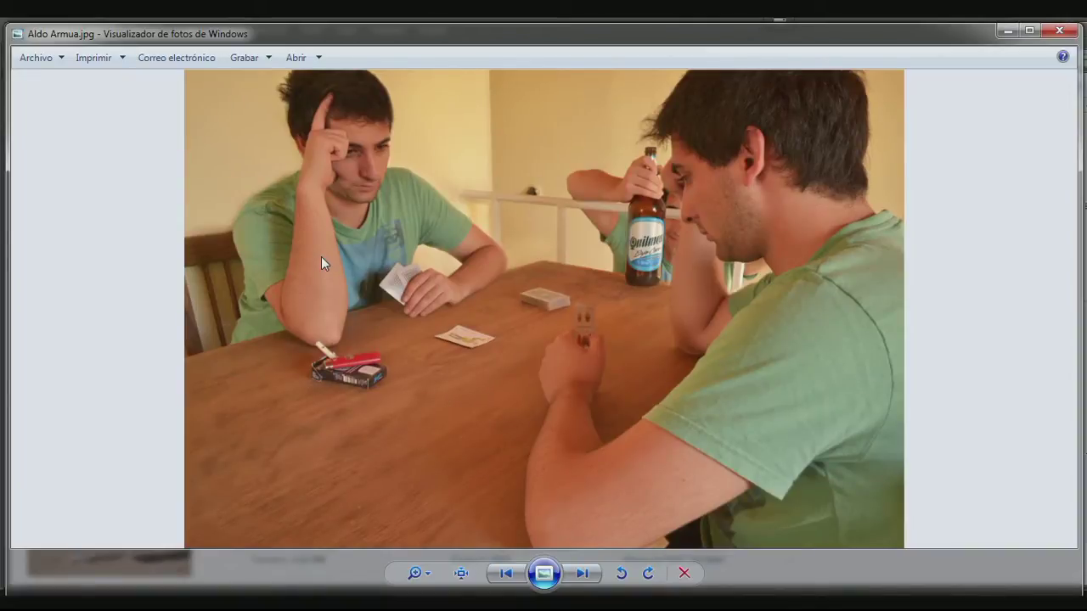
pyautogui.press('Right')
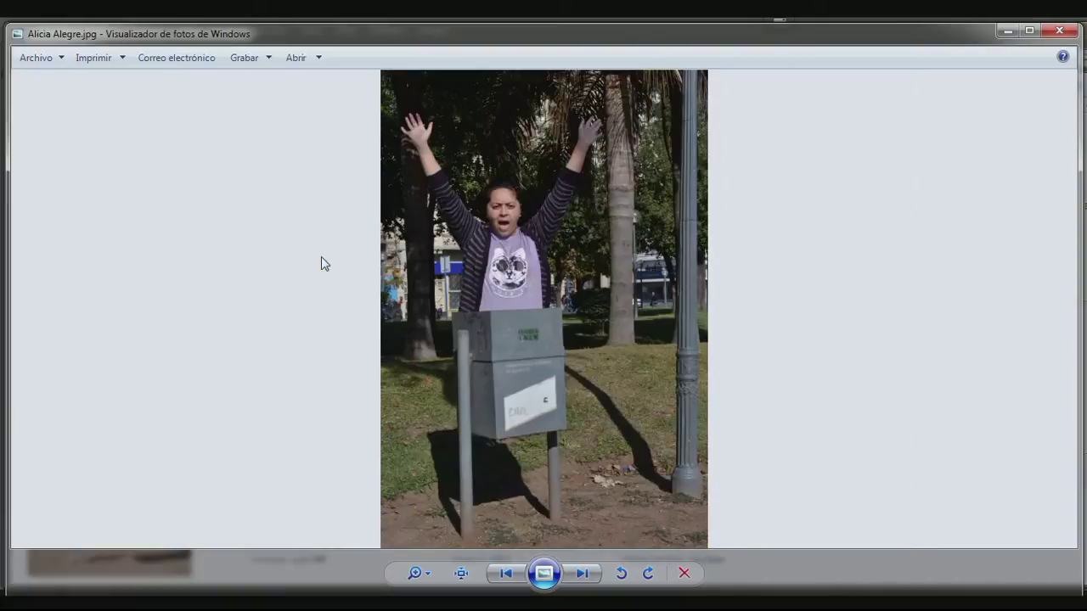
pyautogui.press('Right')
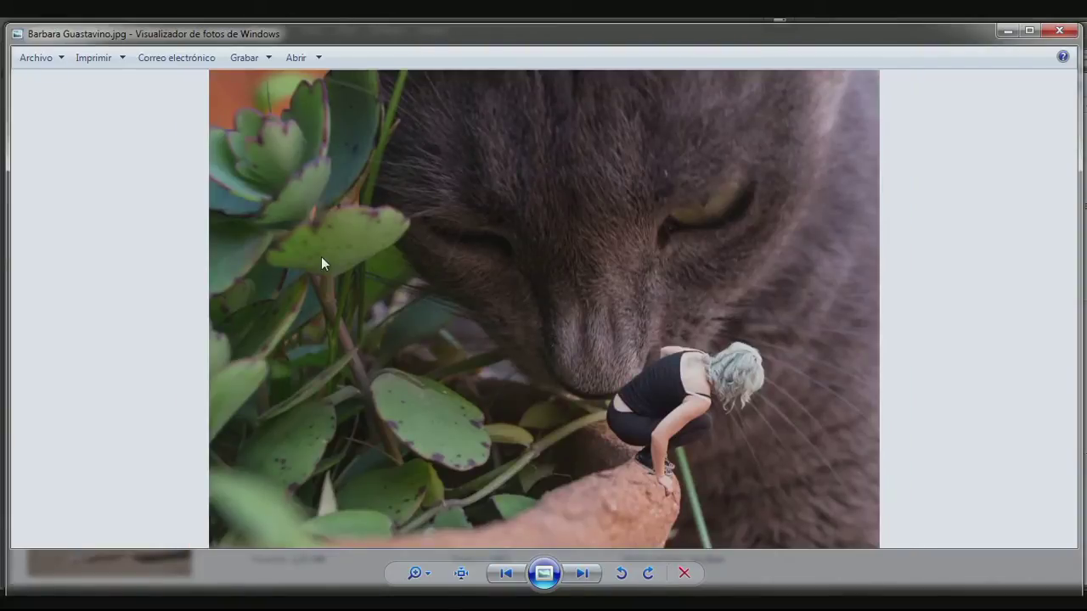
pyautogui.press('Right')
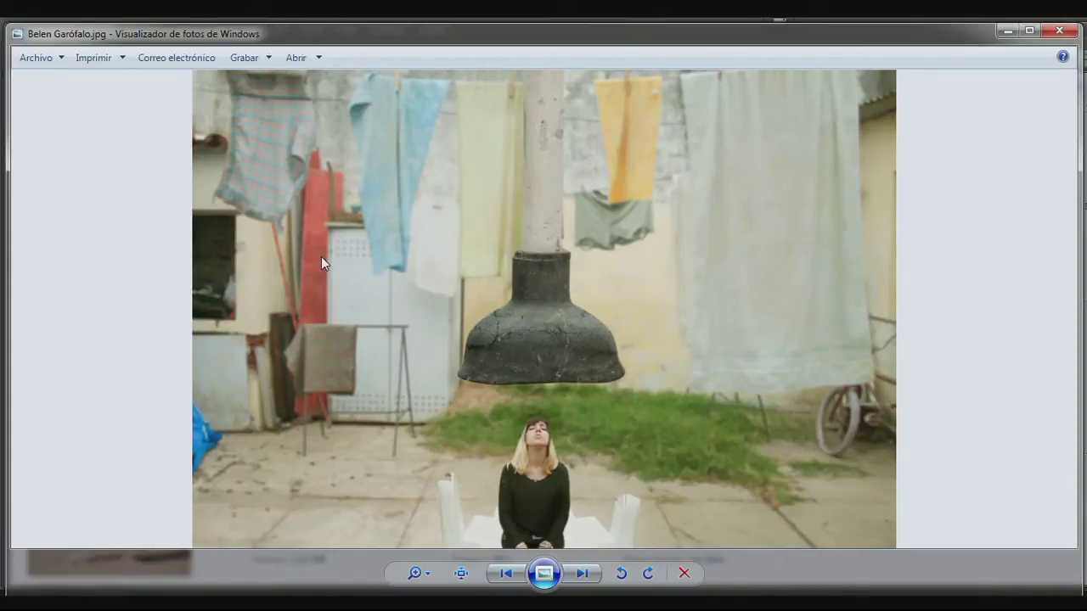
pyautogui.press('Right')
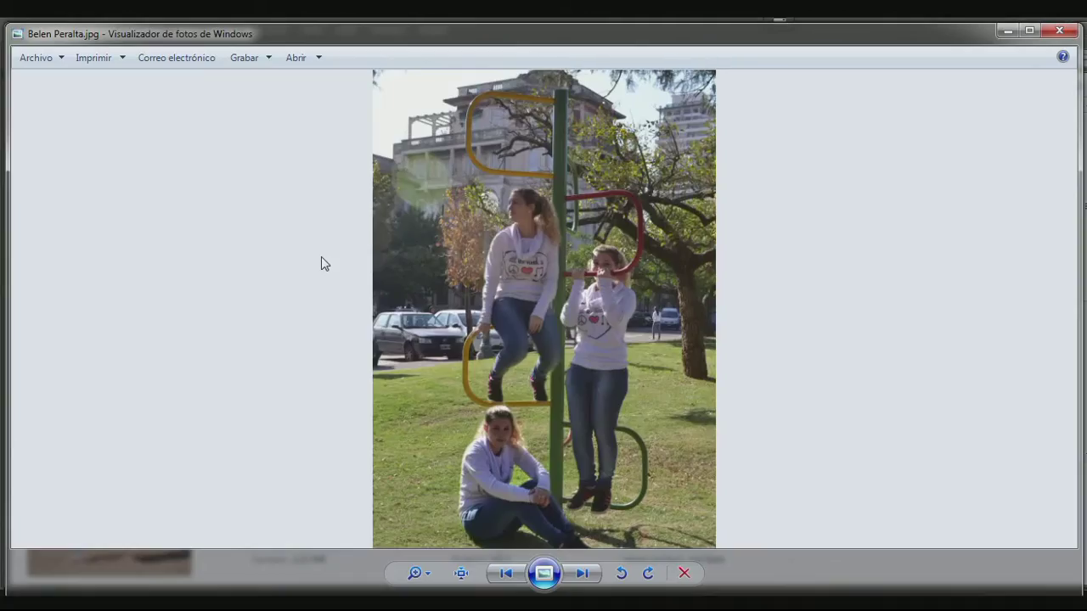
pyautogui.press('Right')
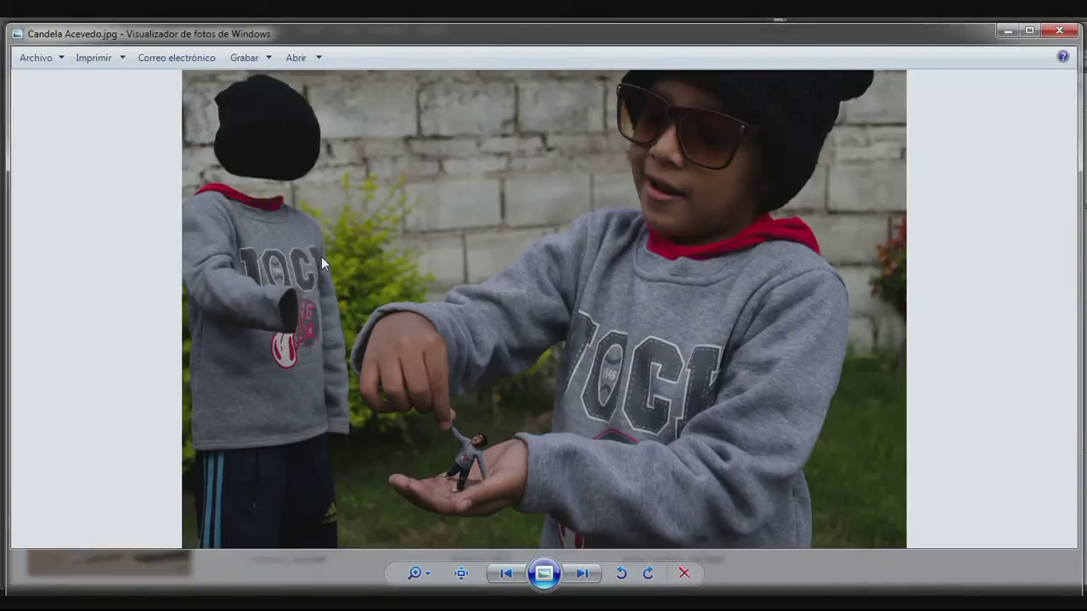
pyautogui.click(1006, 32)
# Step: Open the originales subfolder for the child's montage and view its source photos from DSC_1029.jpg back to DSC_1025.jpg
pyautogui.click(363, 189)
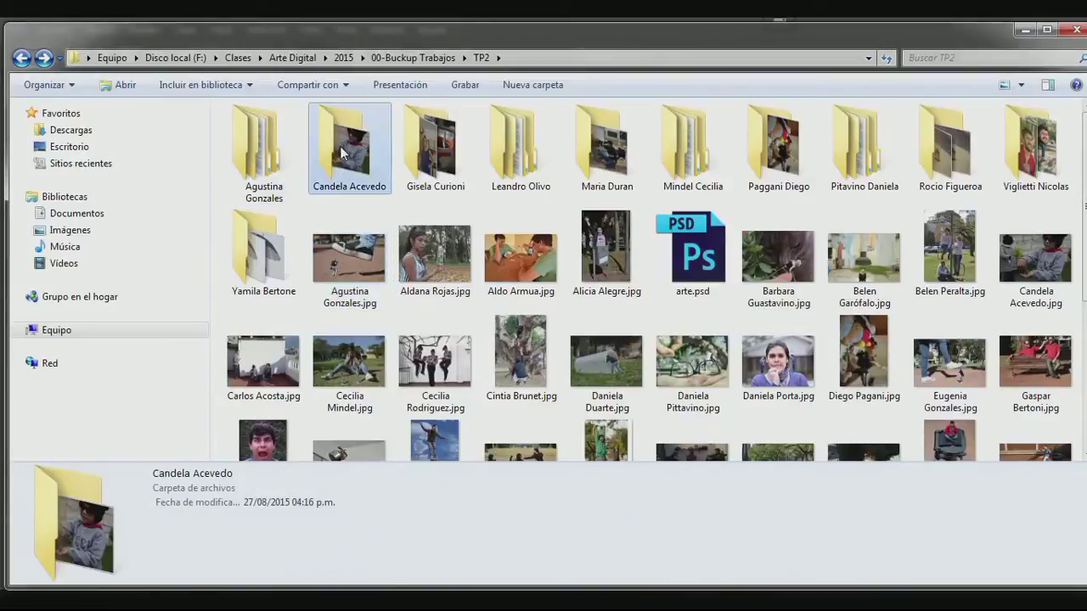
pyautogui.doubleClick(364, 189)
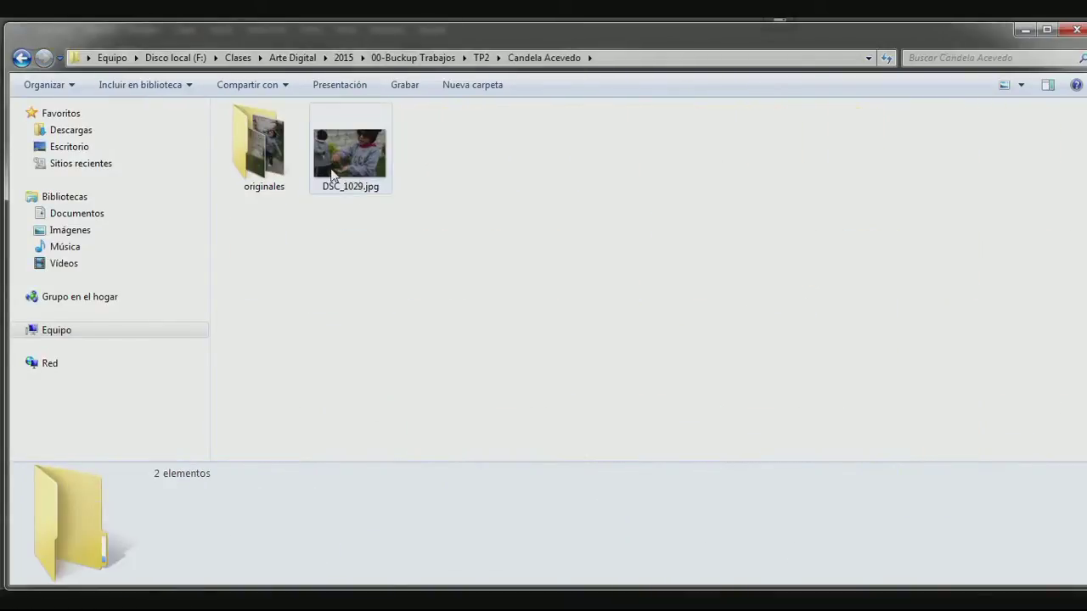
pyautogui.doubleClick(263, 162)
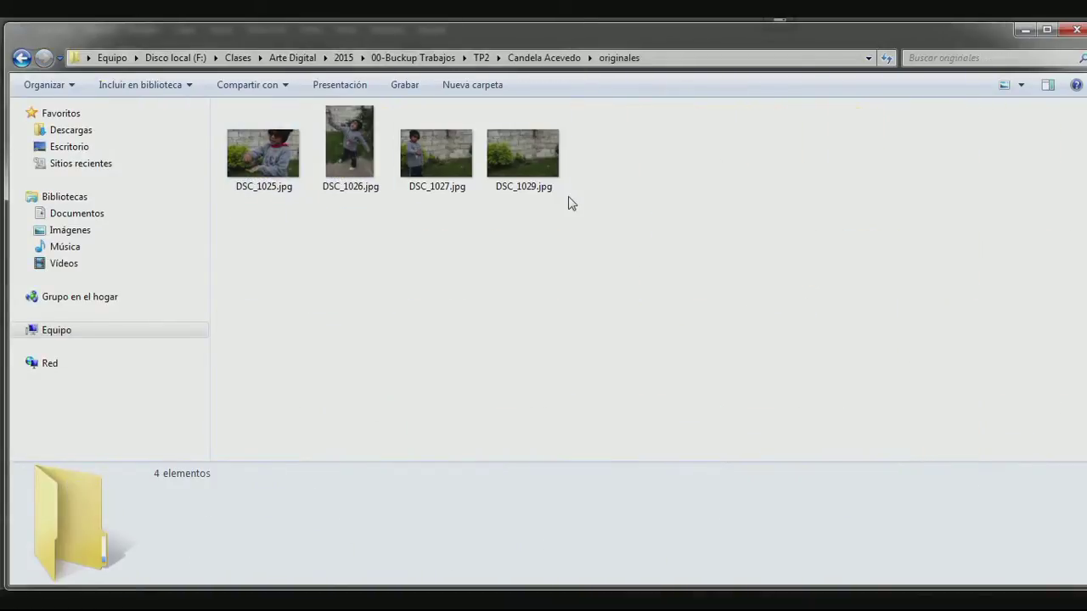
pyautogui.doubleClick(556, 178)
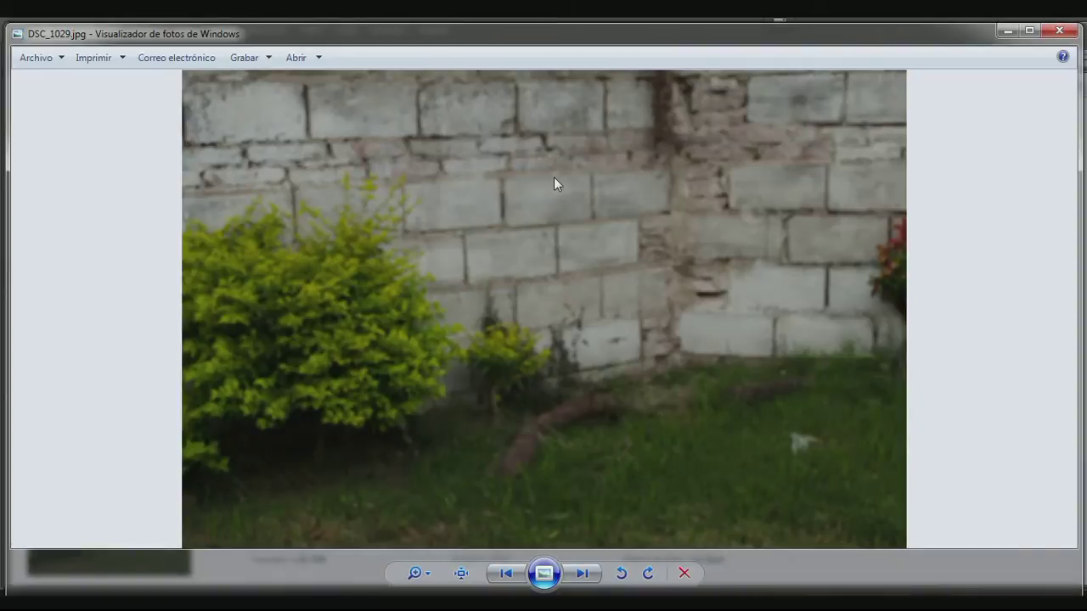
pyautogui.press('Left')
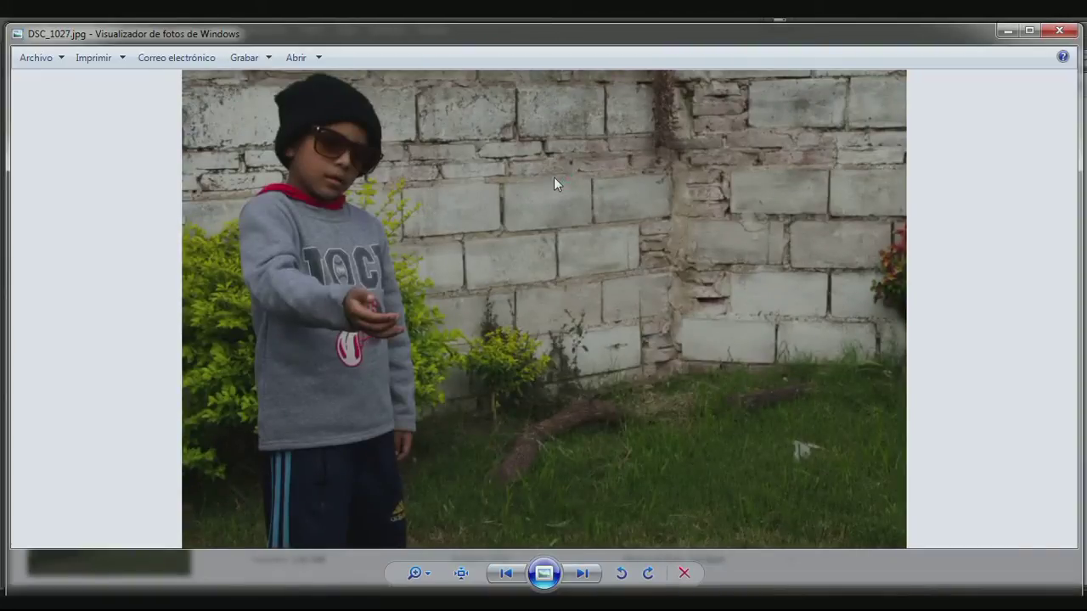
pyautogui.press('Left')
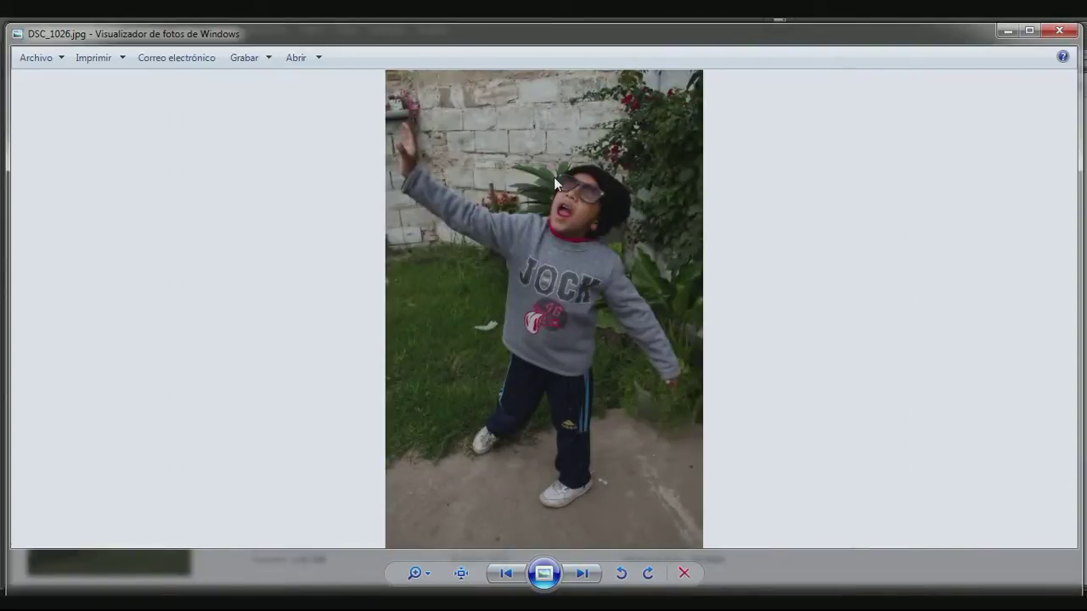
pyautogui.press('Left')
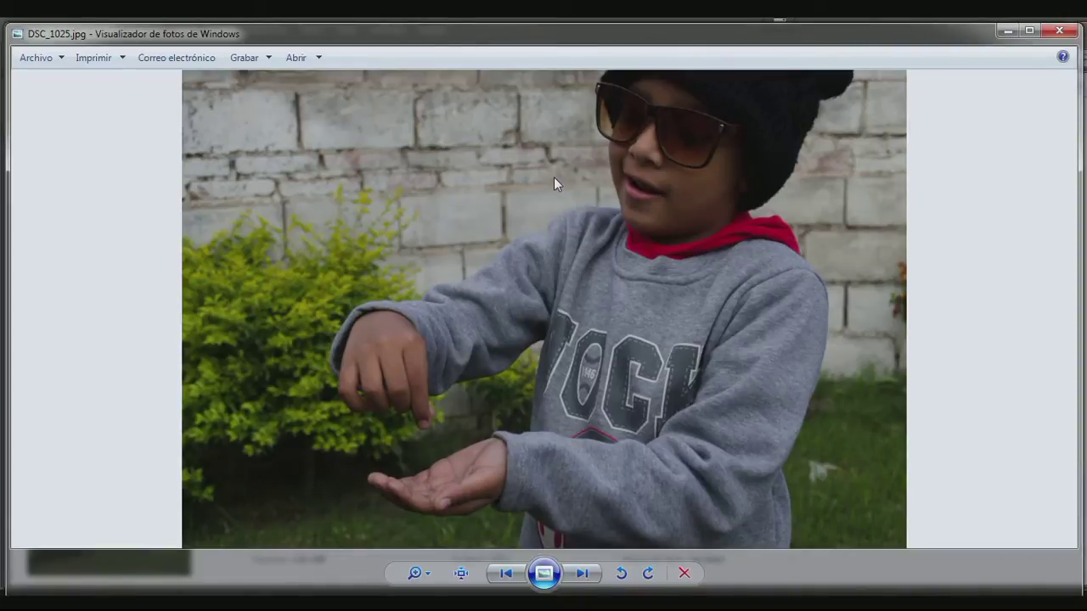
# Step: Compare the source photos DSC_1025.jpg and DSC_1026.jpg by alternating between them
pyautogui.press('Right')
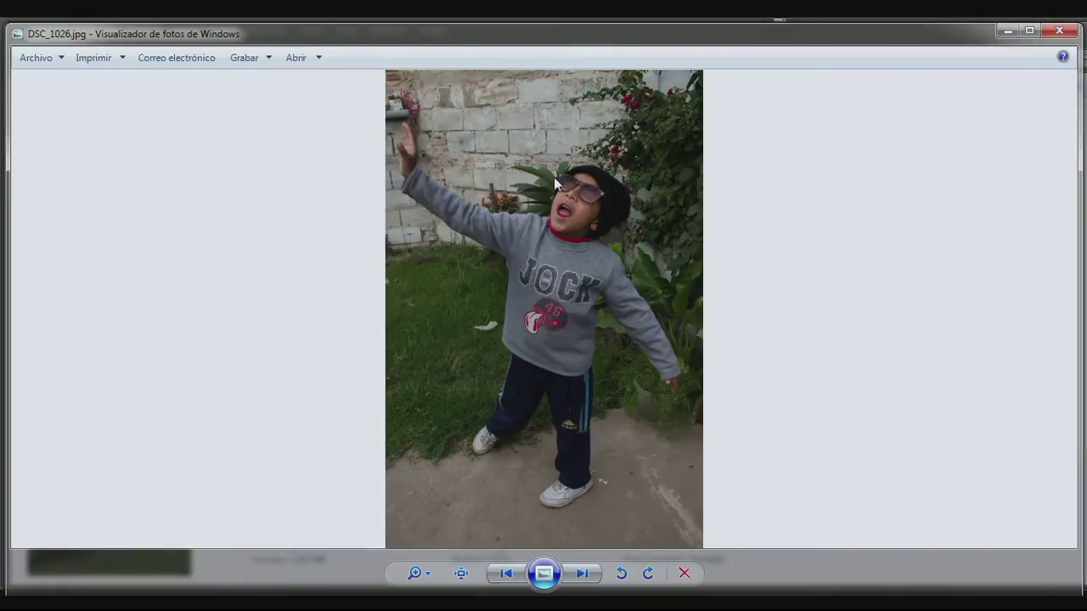
pyautogui.press('Left')
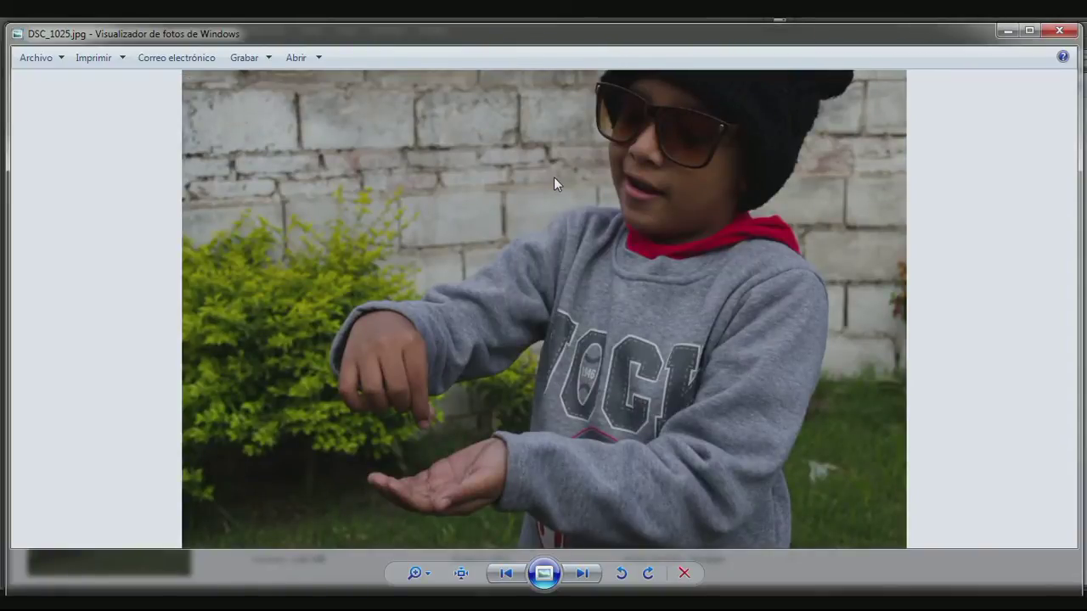
pyautogui.press('Right')
pyautogui.press('Left')
pyautogui.press('Right')
pyautogui.press('Left')
pyautogui.click(1008, 32)
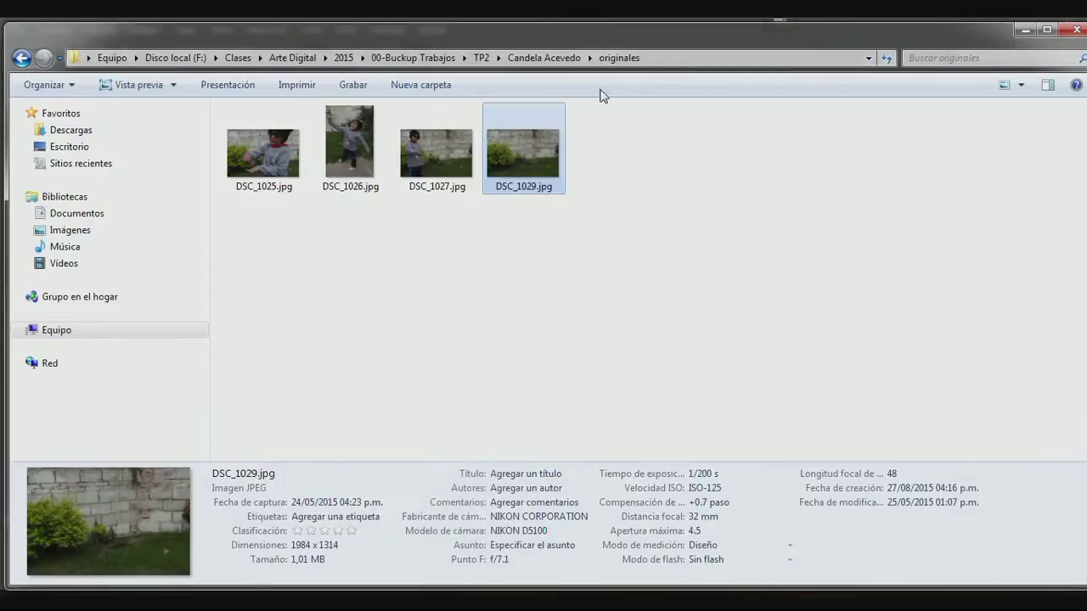
# Step: Return to the TP2 folder and open the rooftop montage of the woman in a plaid shirt
pyautogui.click(445, 58)
pyautogui.doubleClick(268, 134)
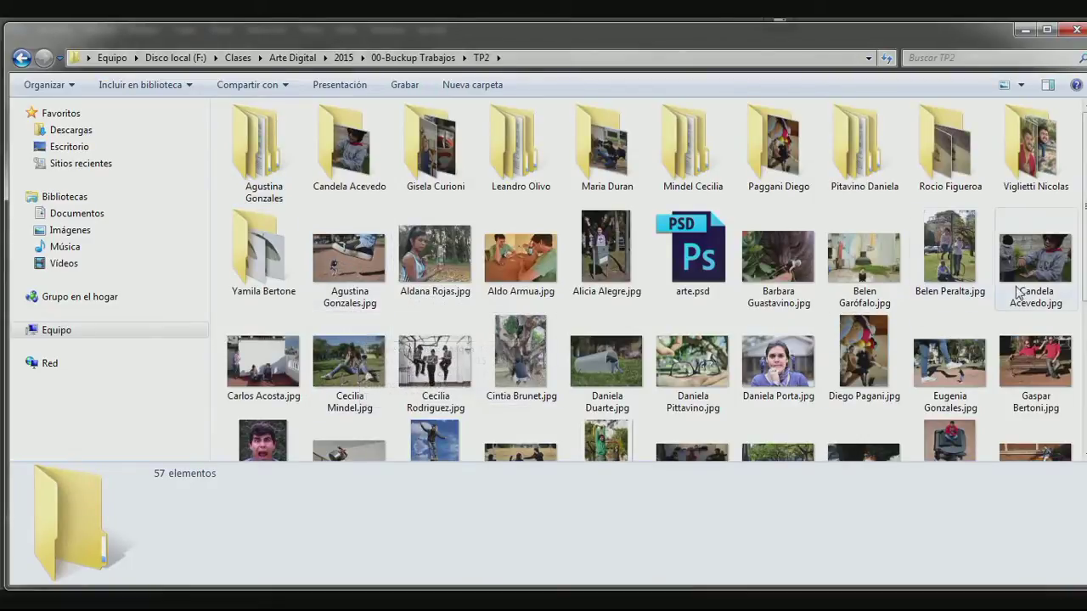
pyautogui.doubleClick(268, 367)
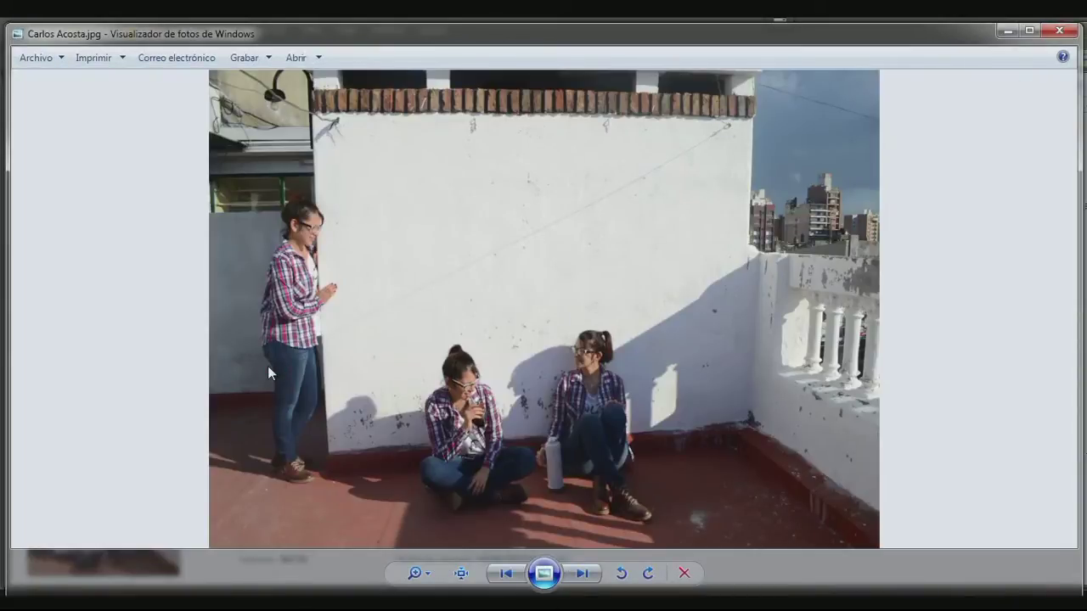
# Step: Review the montages that follow the rooftop photo, up to the miniature man sitting on a tripod head
pyautogui.press('Right')
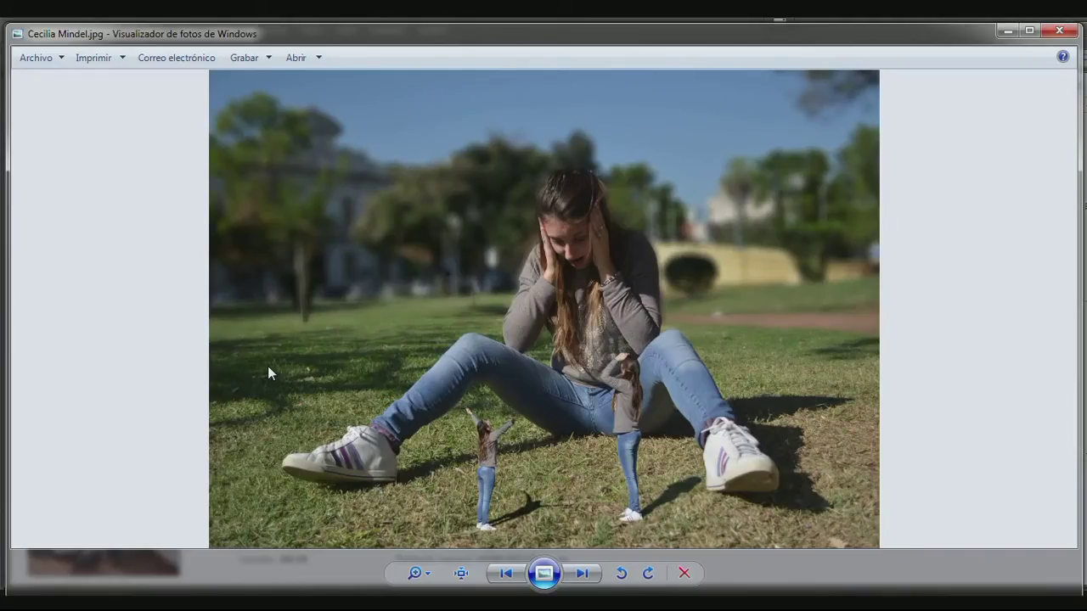
pyautogui.press('Right')
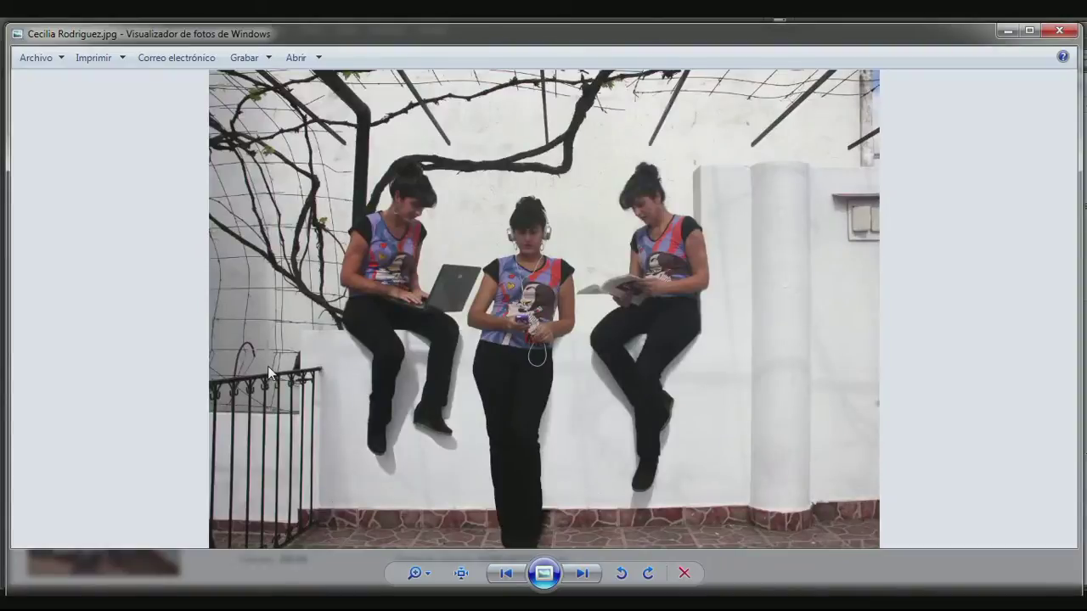
pyautogui.press('Right')
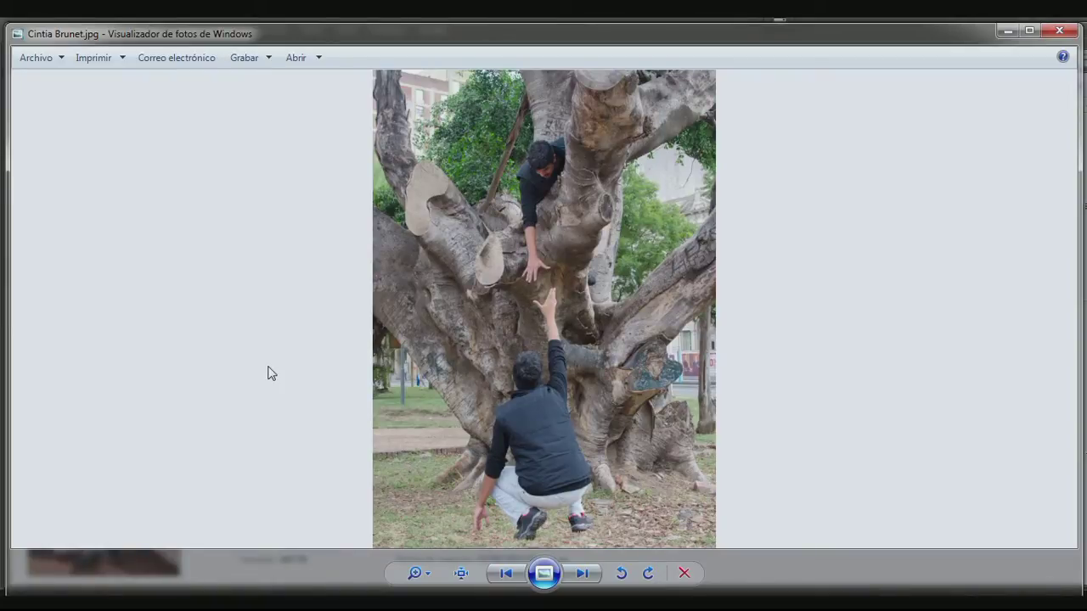
pyautogui.press('Right')
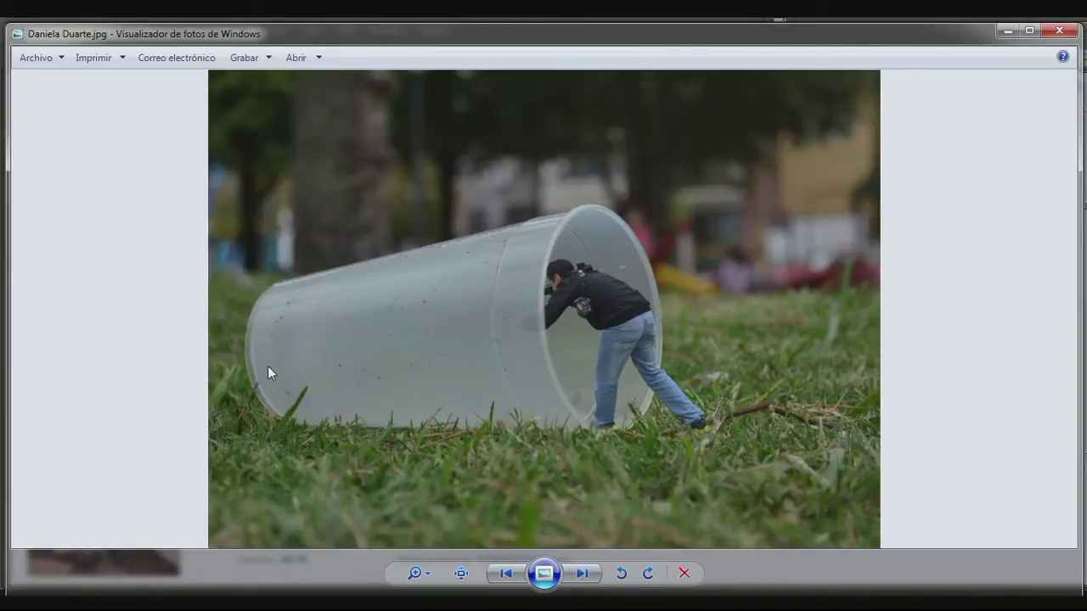
pyautogui.press('Right')
pyautogui.press('Right')
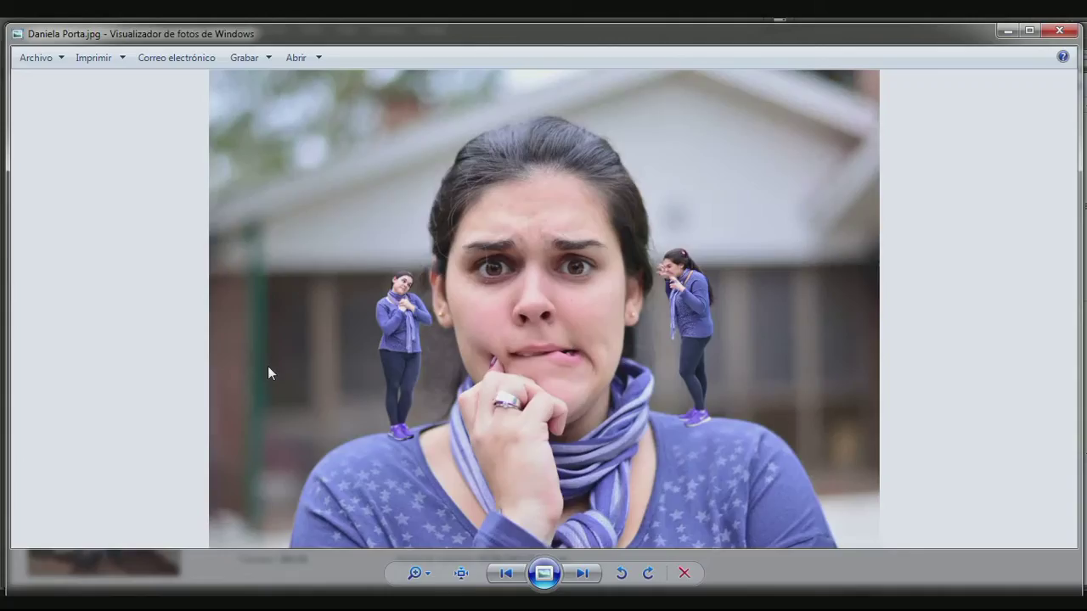
pyautogui.press('Right')
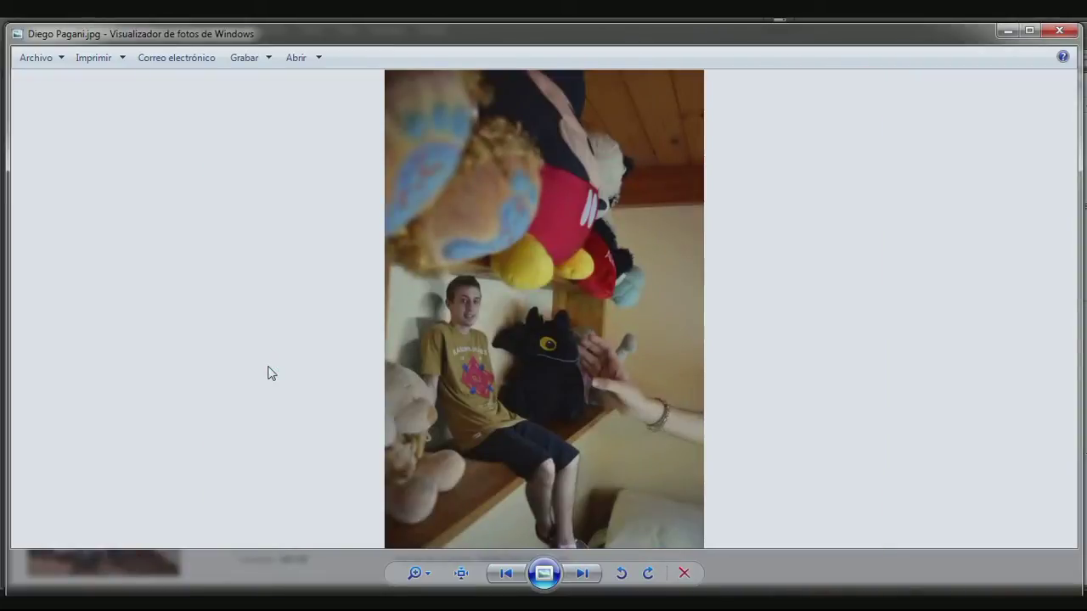
pyautogui.press('Right')
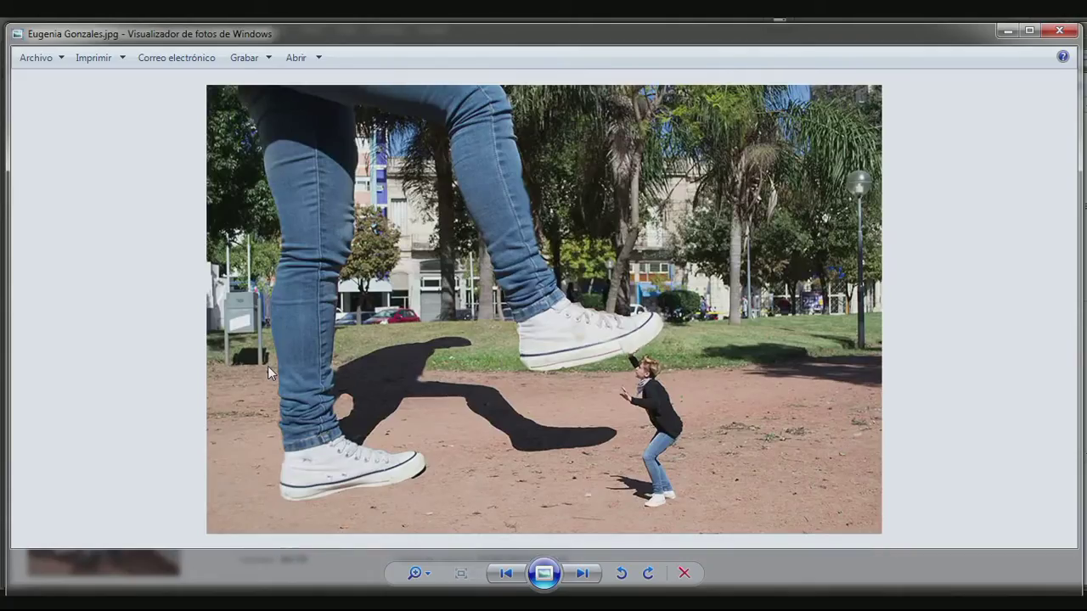
pyautogui.press('Right')
pyautogui.press('Left')
pyautogui.press('Right')
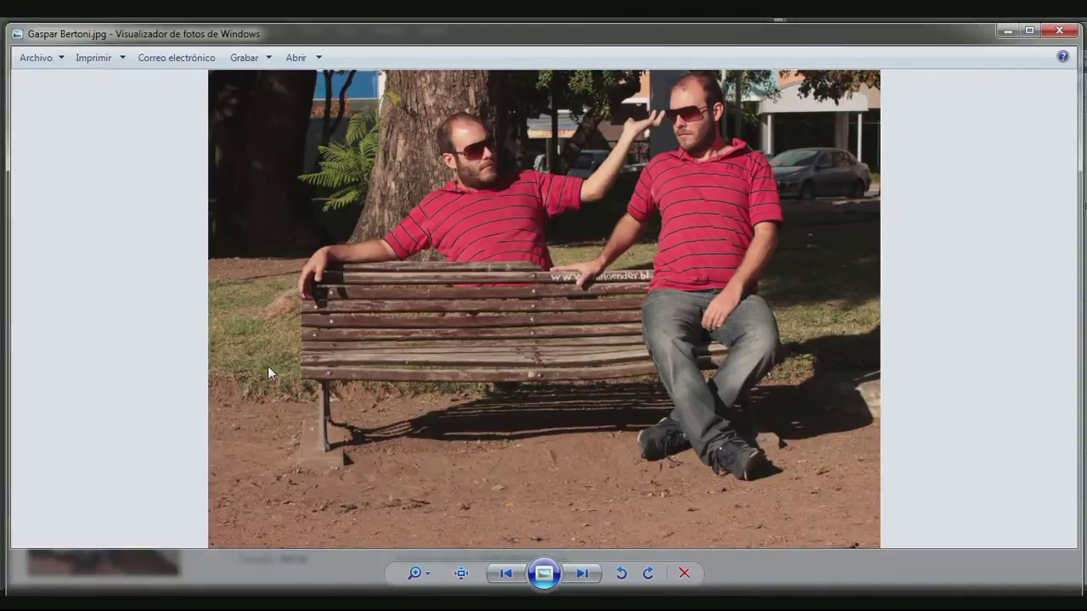
pyautogui.press('Right')
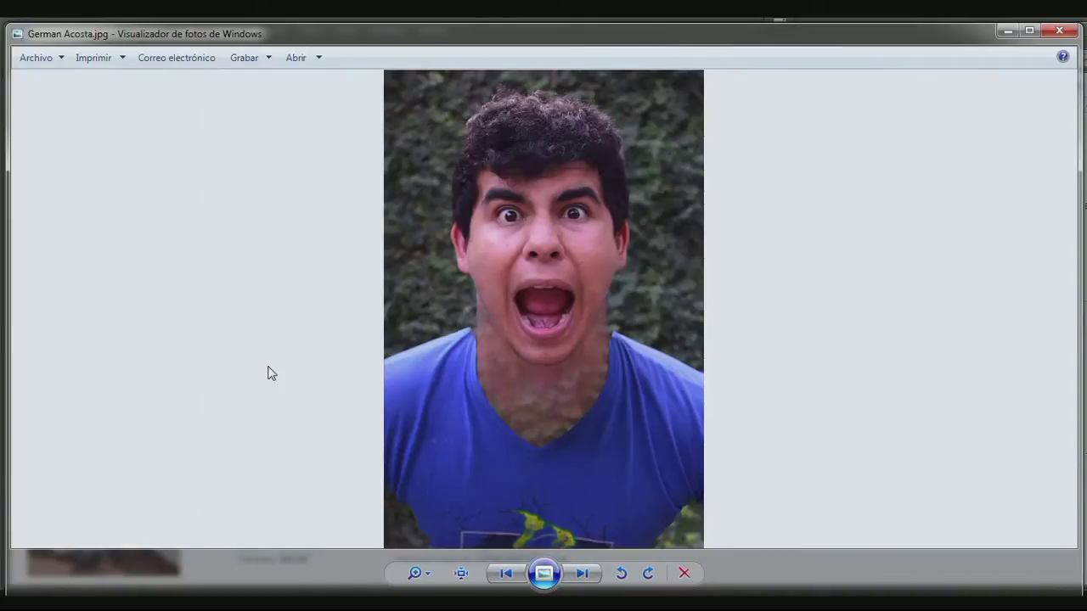
pyautogui.press('Right')
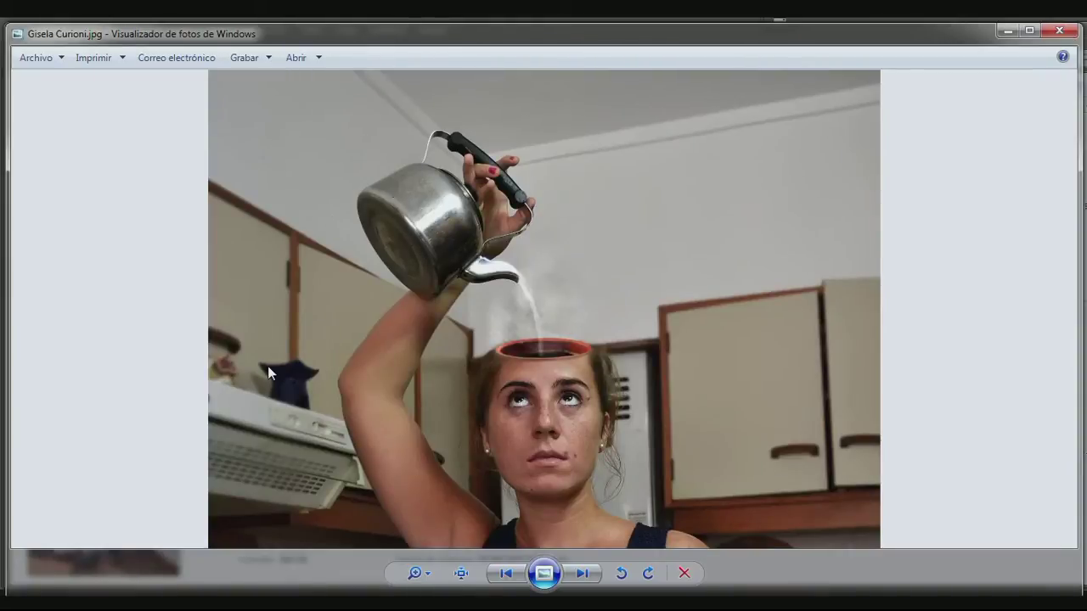
pyautogui.press('Right')
pyautogui.press('Right')
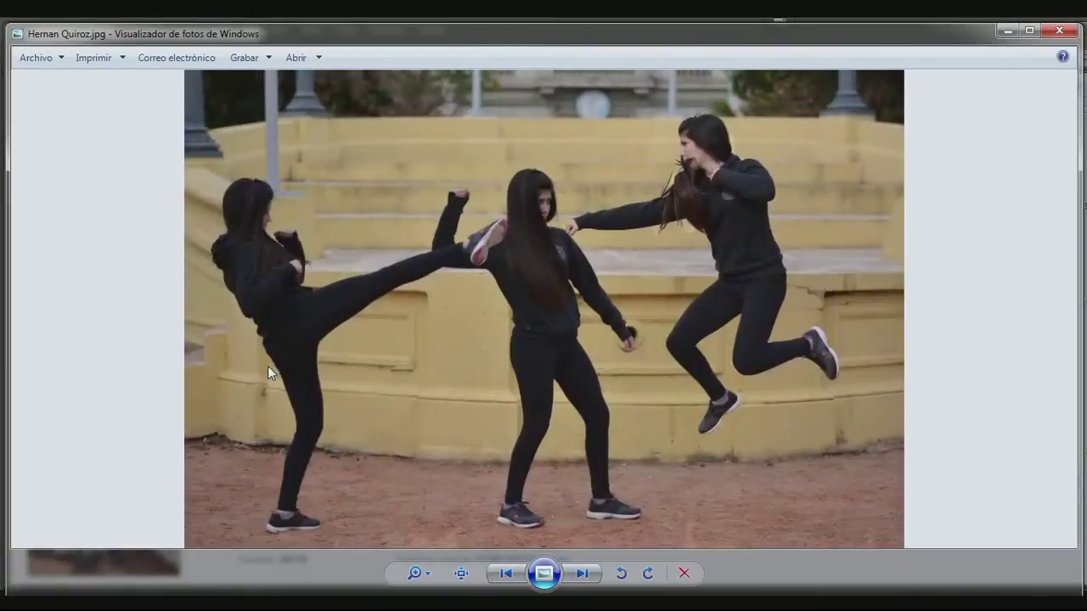
pyautogui.press('Right')
pyautogui.press('Right')
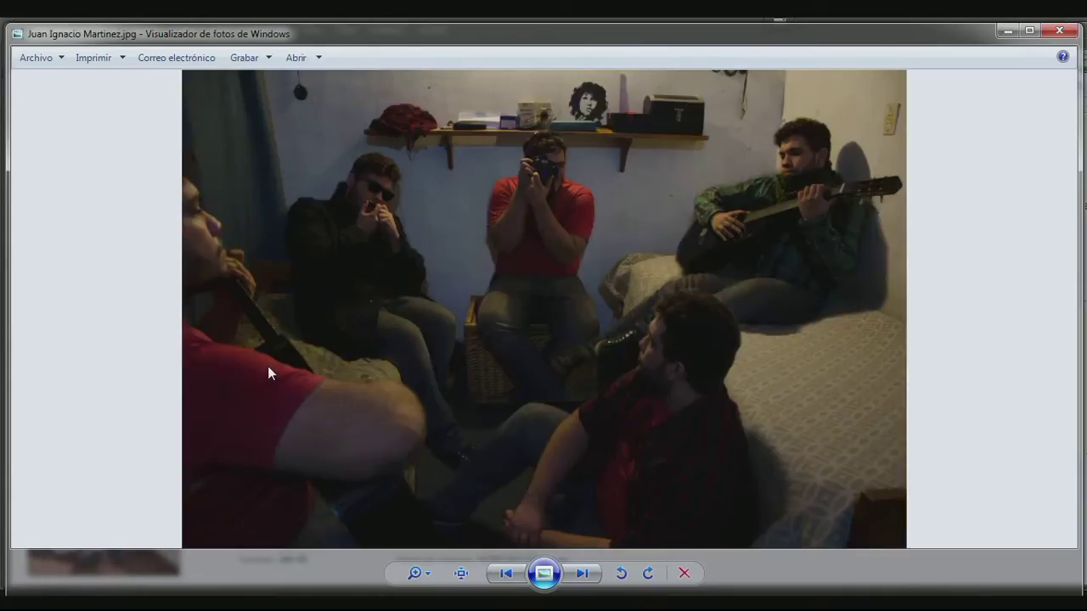
pyautogui.press('Right')
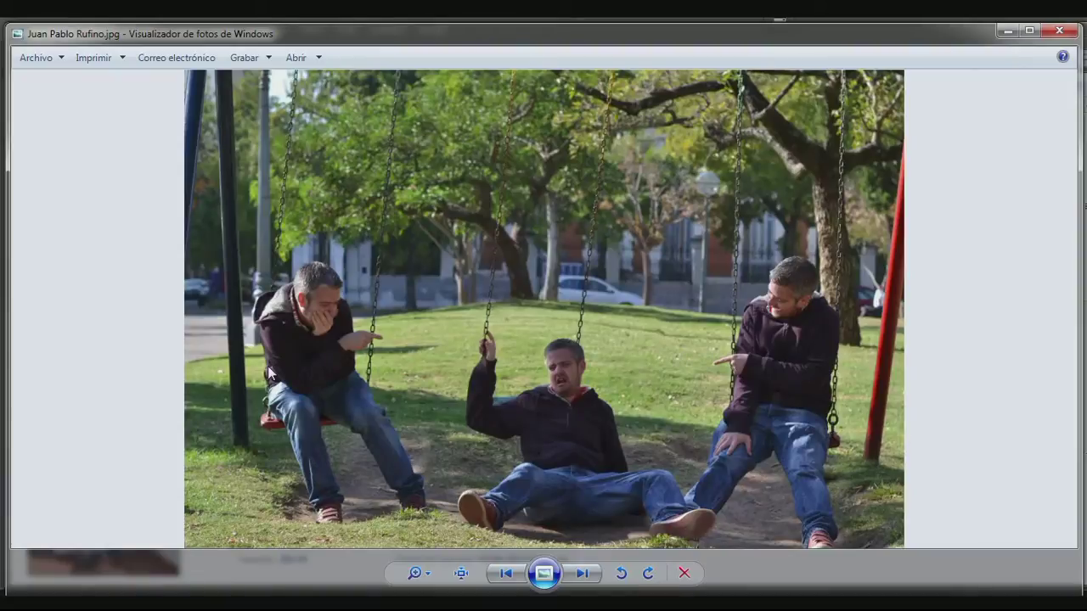
pyautogui.press('Right')
pyautogui.press('Right')
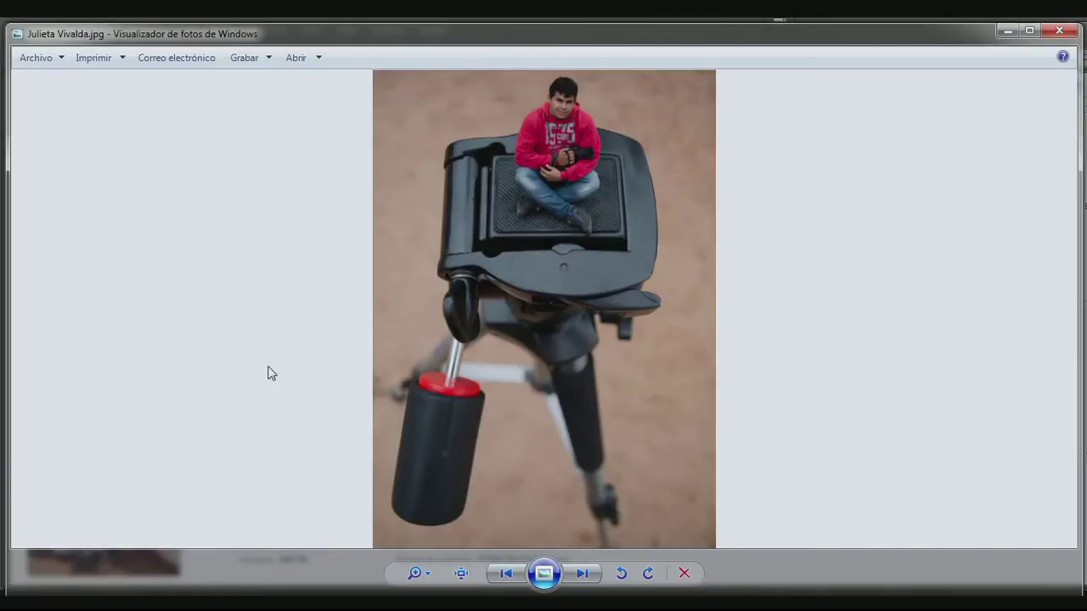
# Step: View the giant dog montage, and open the TP2 montage of the man in a red striped shirt lying in a hand
pyautogui.press('Right')
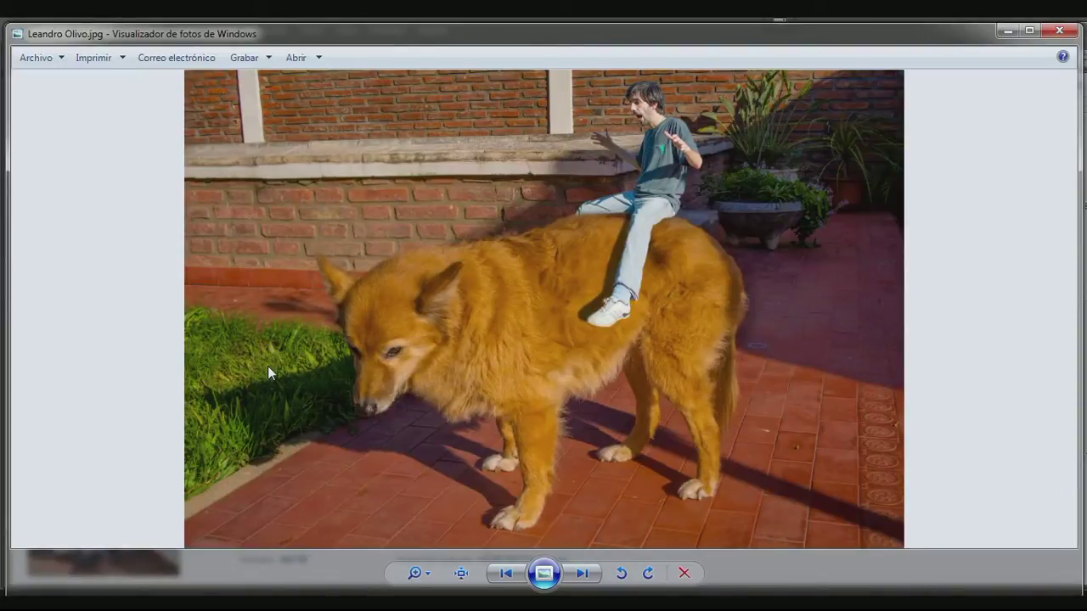
pyautogui.click(1006, 31)
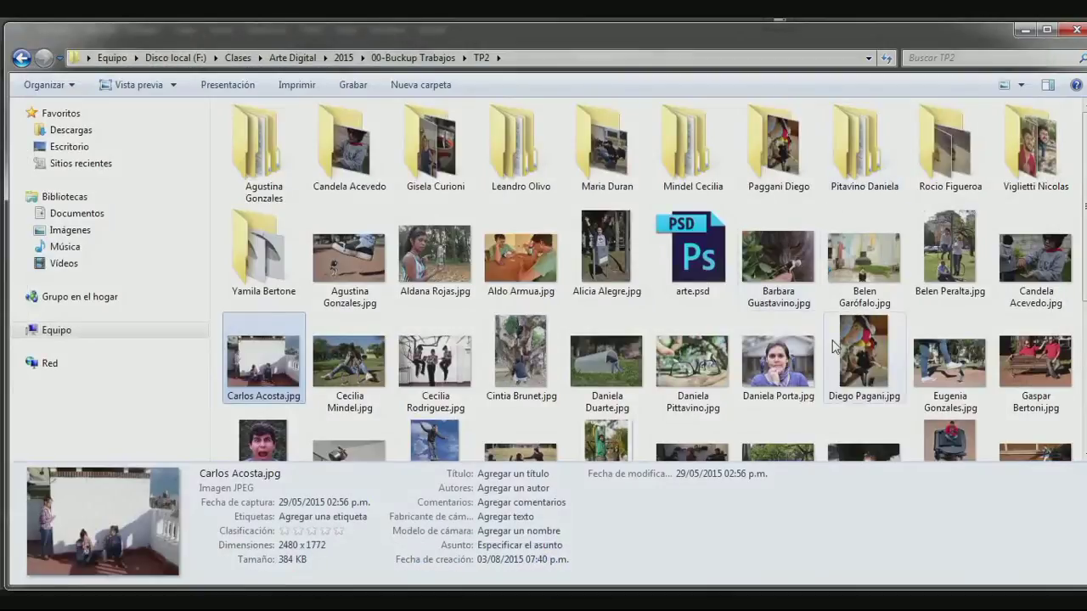
pyautogui.scroll(-3, 934, 356)
pyautogui.scroll(-2, 1017, 463)
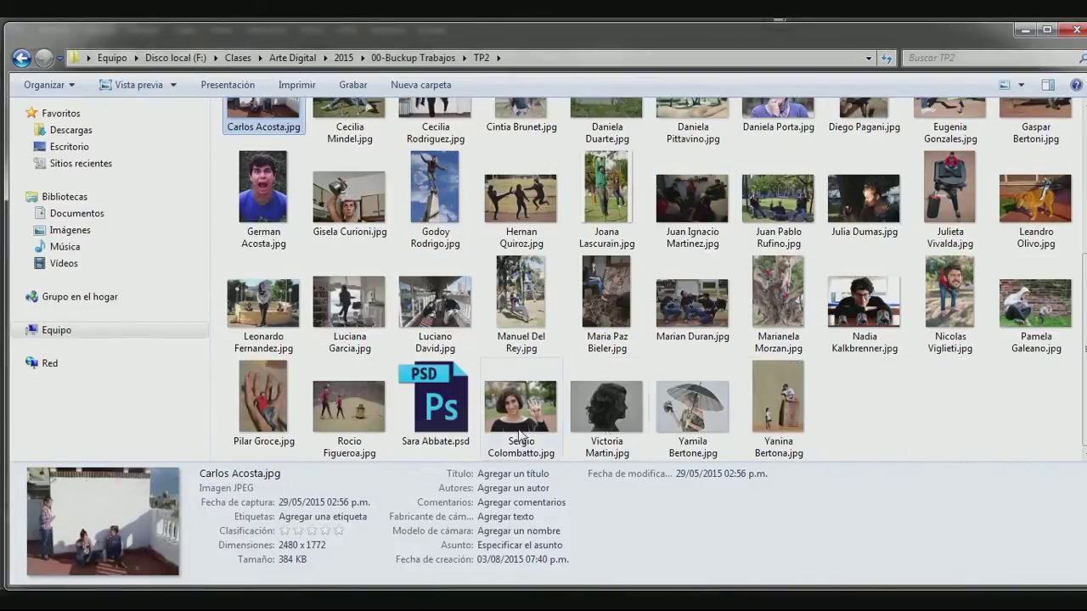
pyautogui.doubleClick(240, 410)
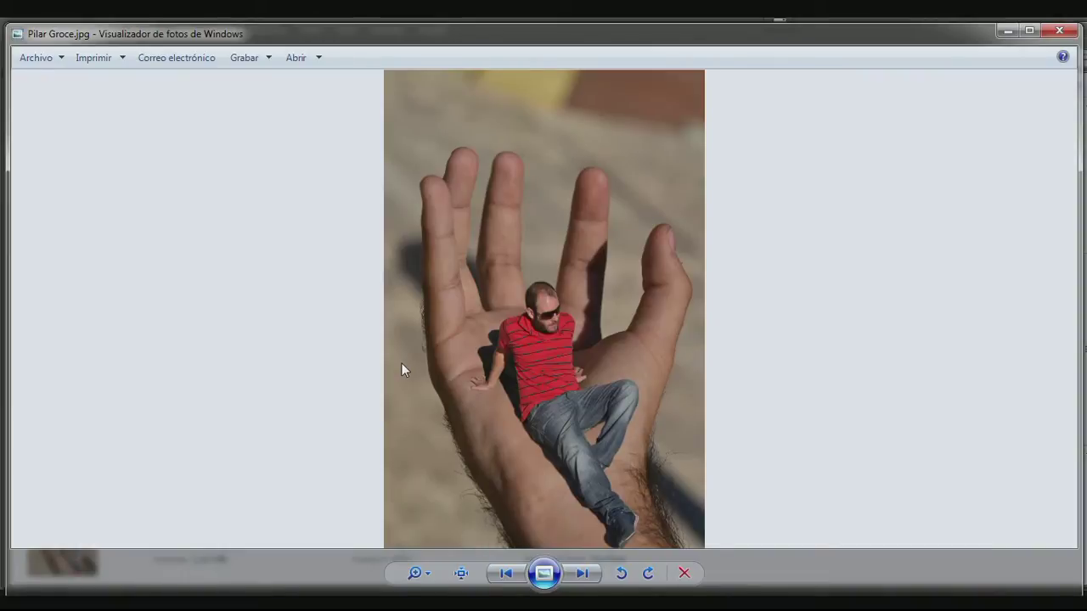
# Step: Review the montages after the hand photo, through to the photographers with the giant shoe, and close the viewer
pyautogui.click(583, 574)
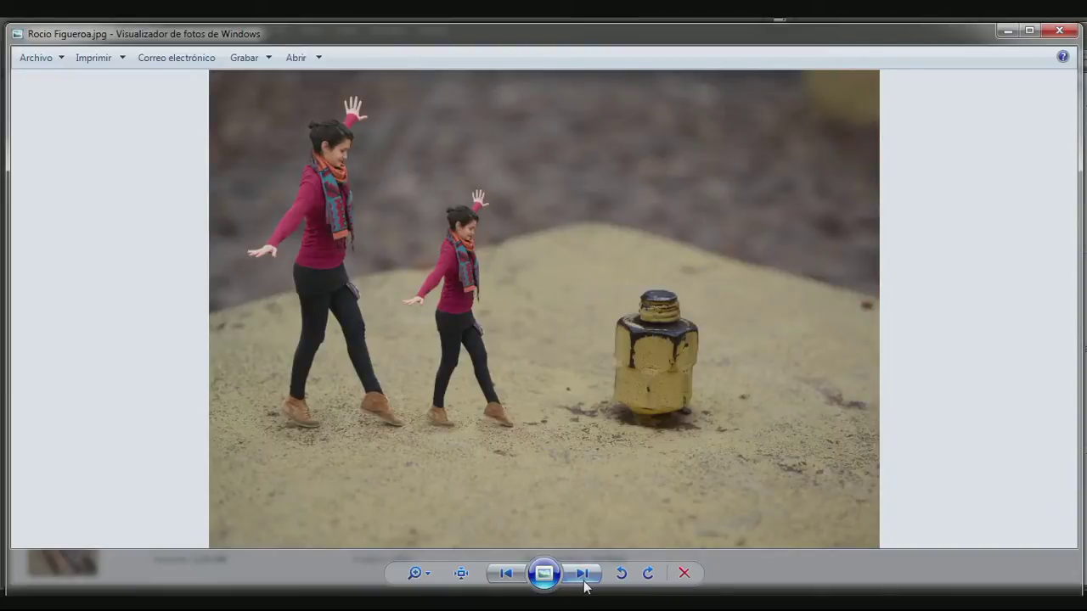
pyautogui.click(582, 574)
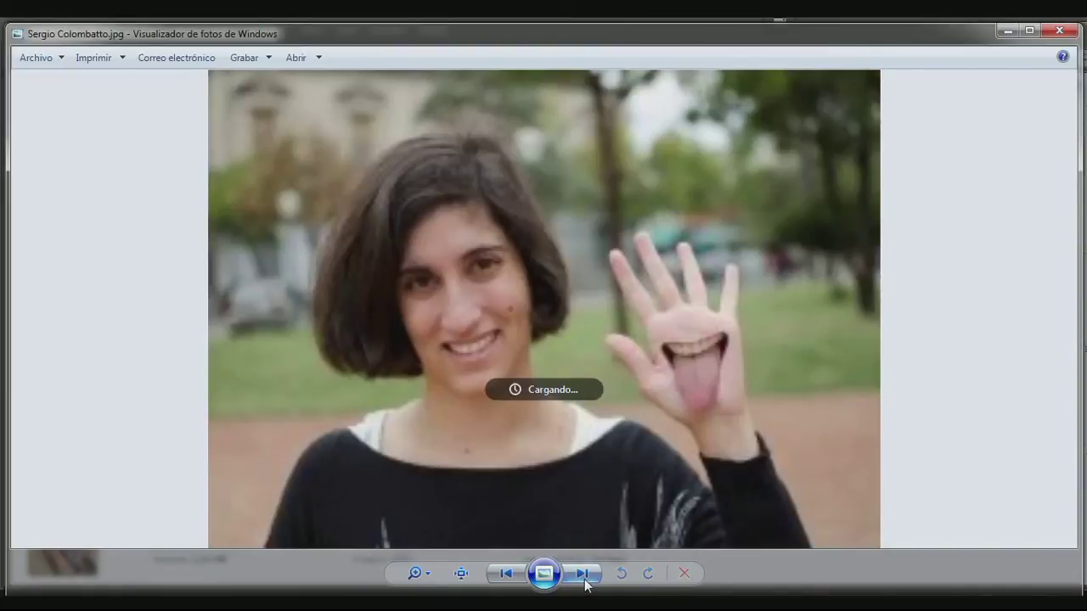
pyautogui.click(583, 576)
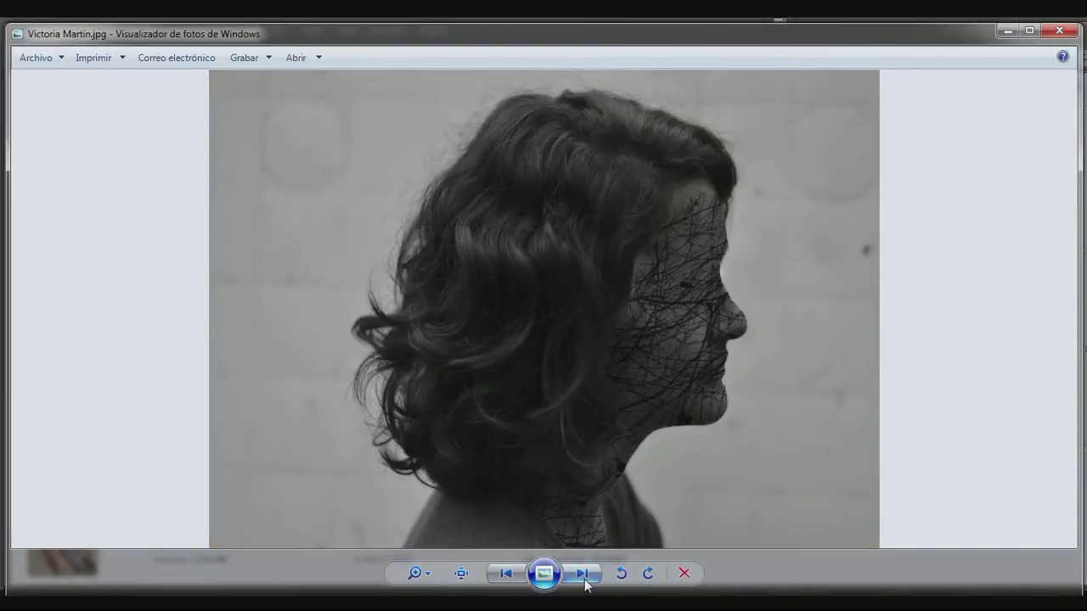
pyautogui.click(583, 575)
pyautogui.click(584, 579)
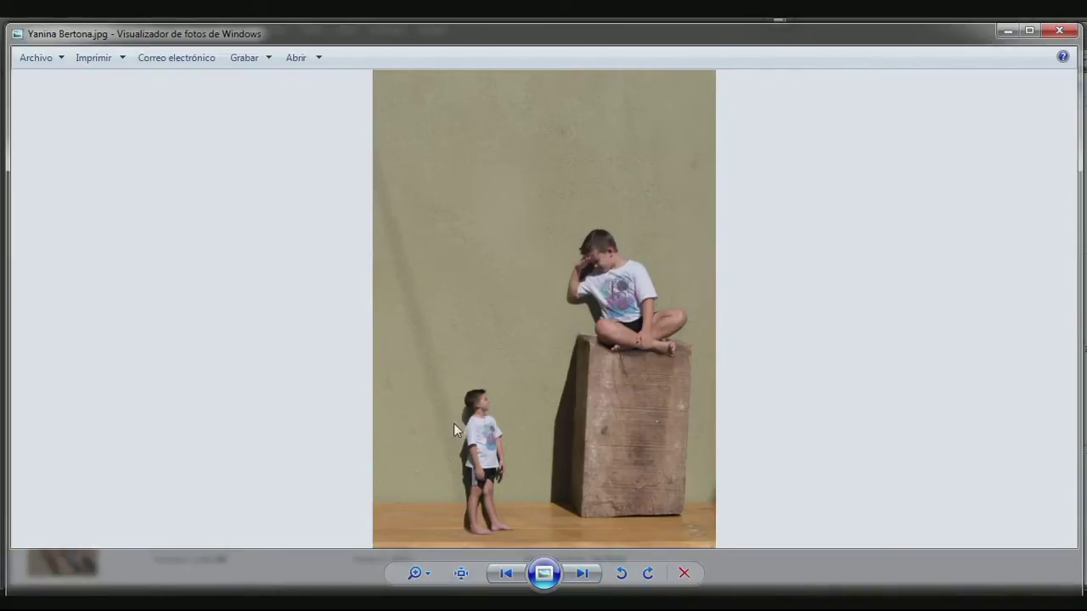
pyautogui.click(577, 583)
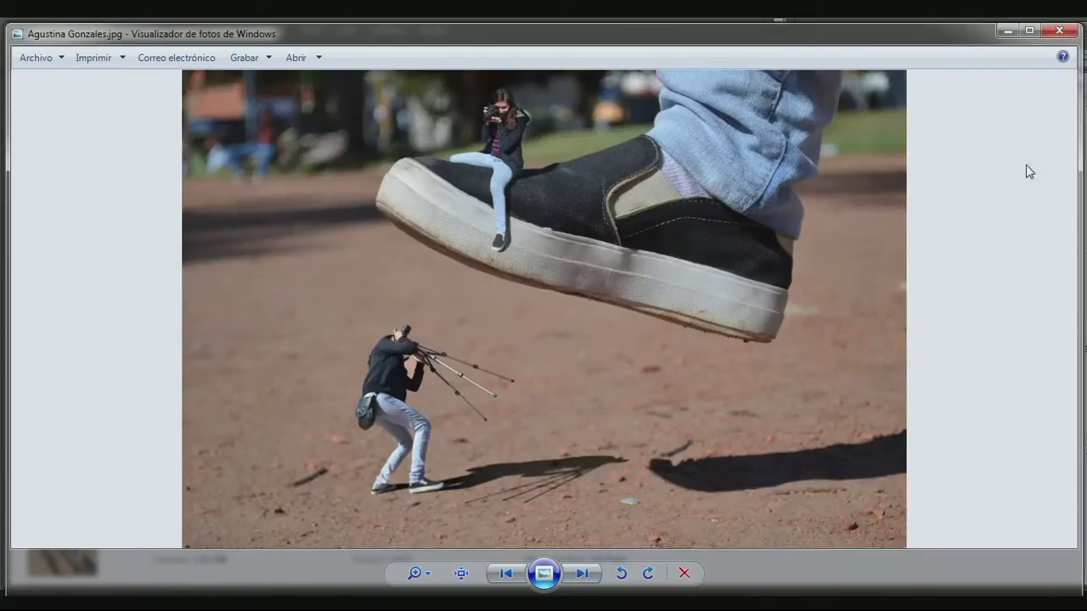
pyautogui.click(1059, 31)
# Step: Open final.jpg from the TP2 subfolder that holds the montage of the man carrying his oversized head
pyautogui.scroll(5, 687, 170)
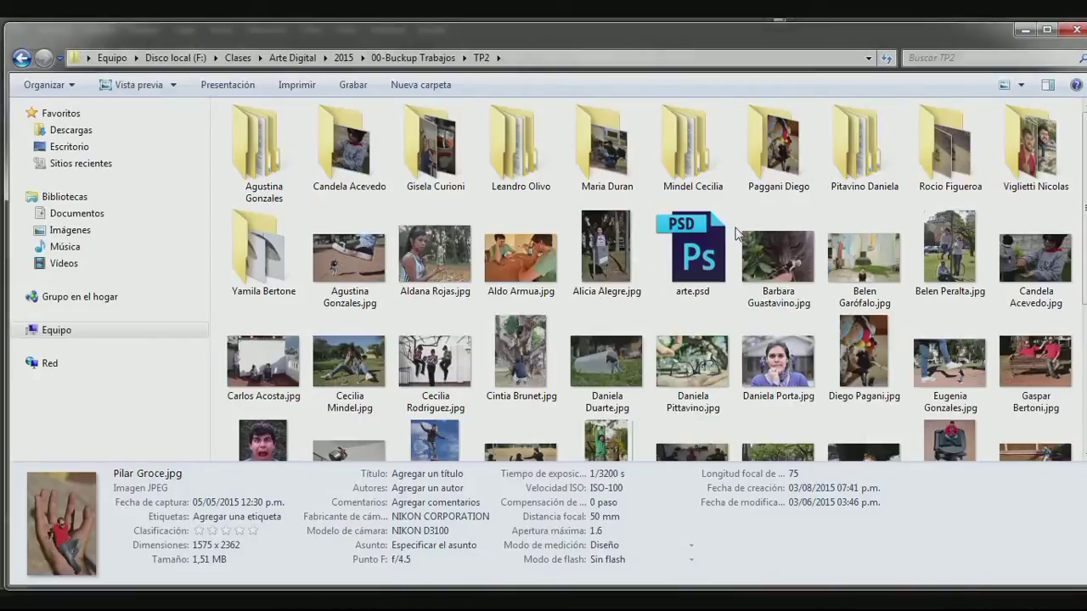
pyautogui.doubleClick(1036, 153)
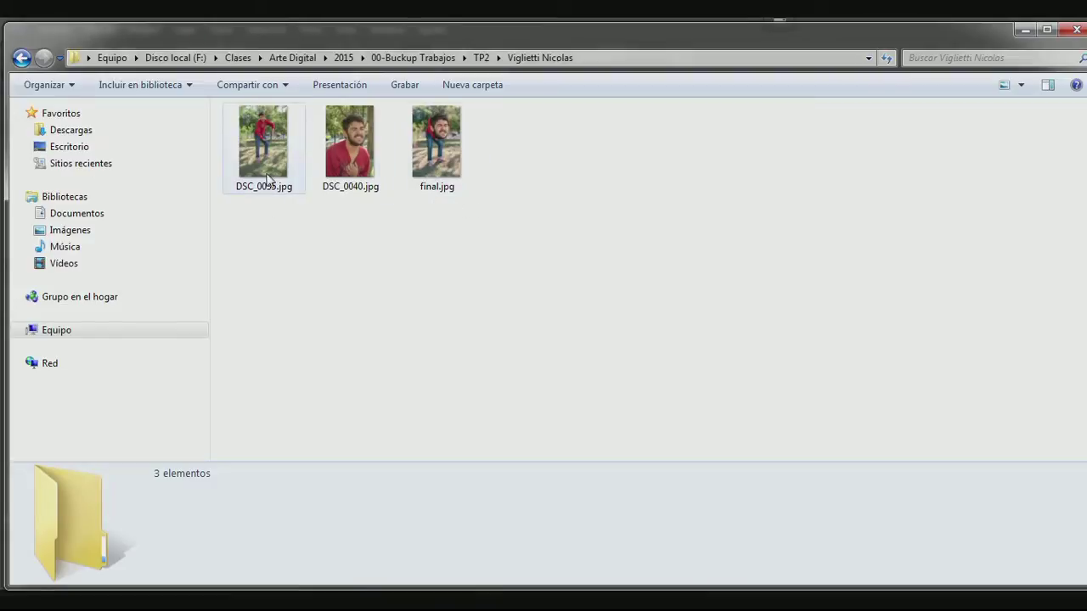
pyautogui.doubleClick(433, 167)
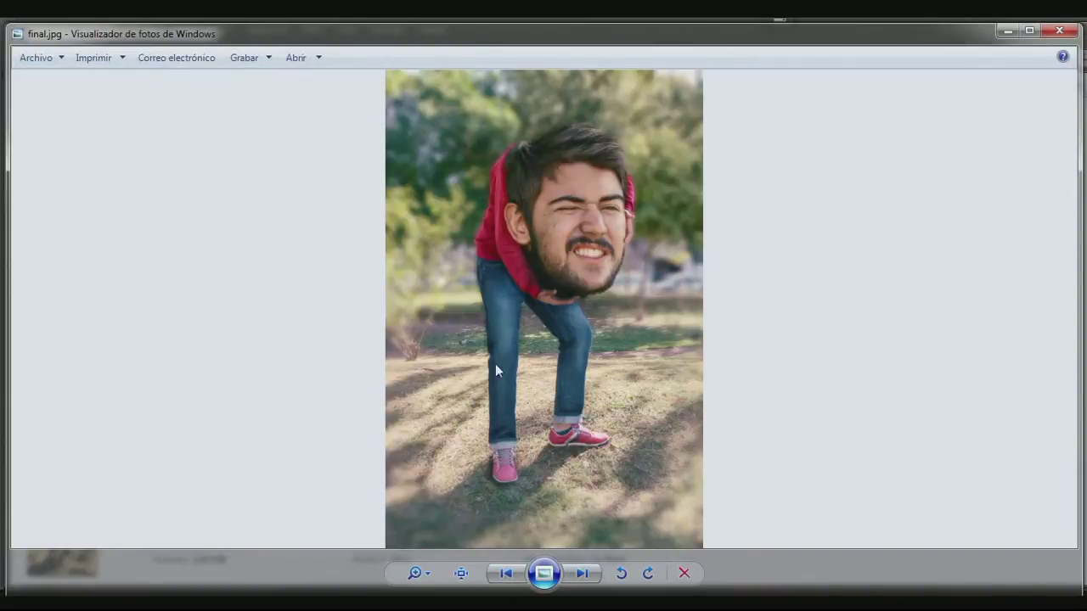
# Step: Compare the source photos DSC_0040.jpg and DSC_0035.jpg with each other and with the finished montage final.jpg
pyautogui.click(494, 576)
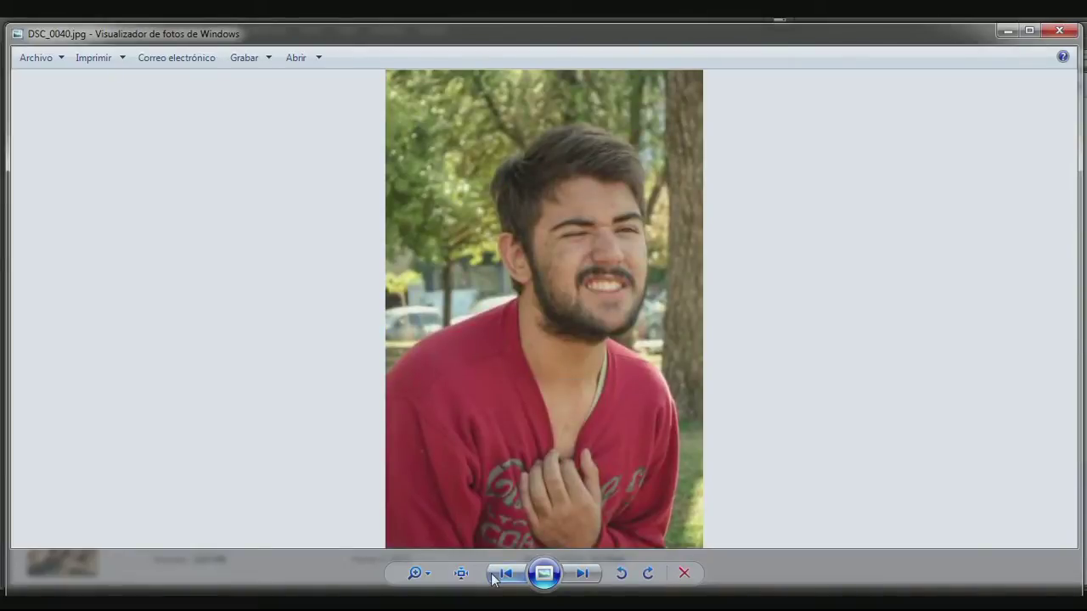
pyautogui.click(493, 576)
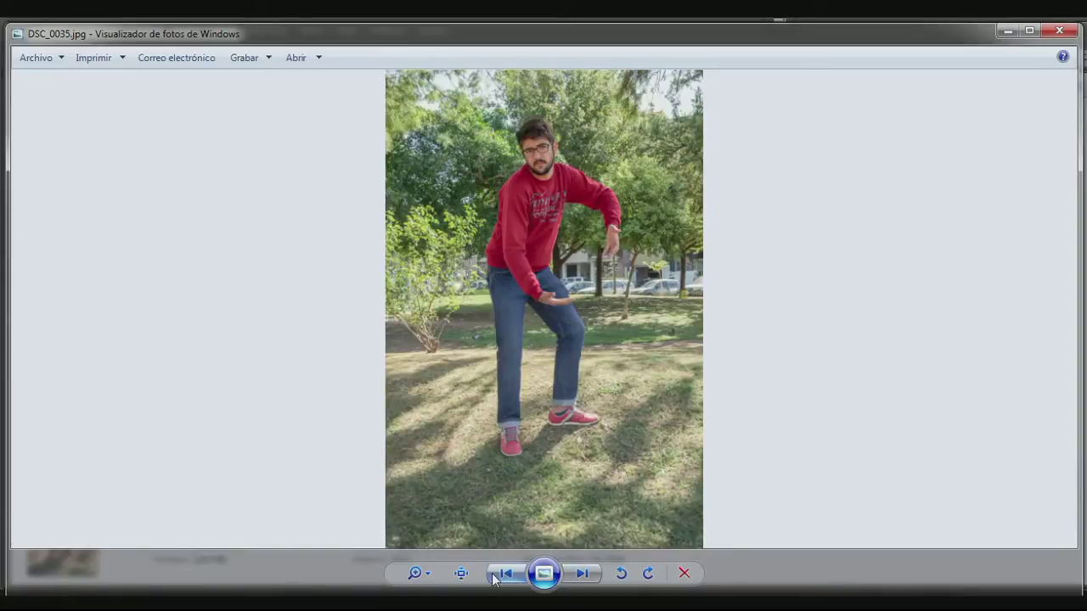
pyautogui.click(582, 574)
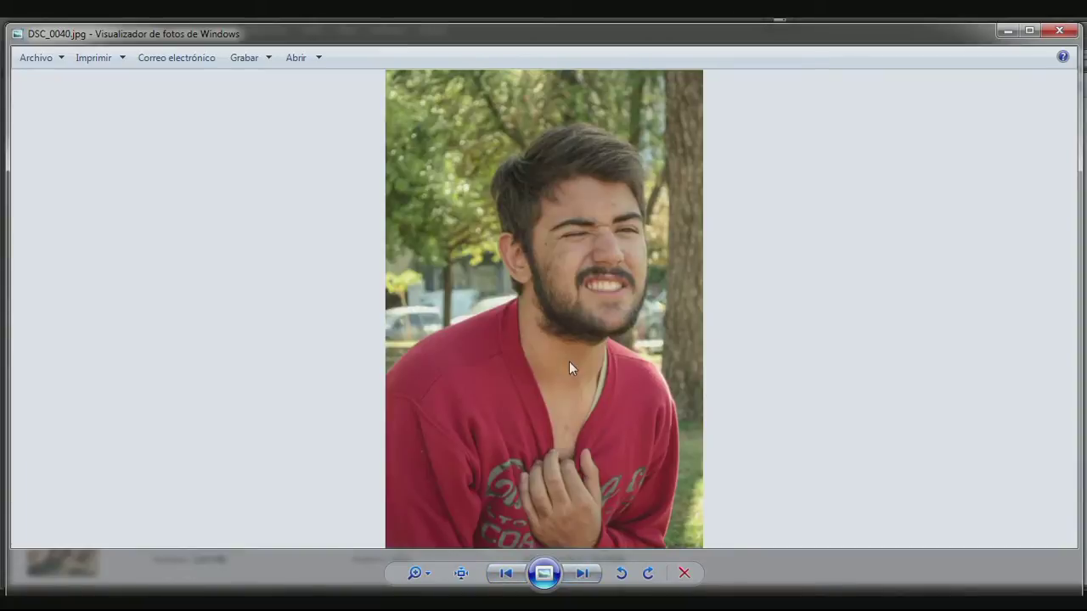
pyautogui.click(509, 581)
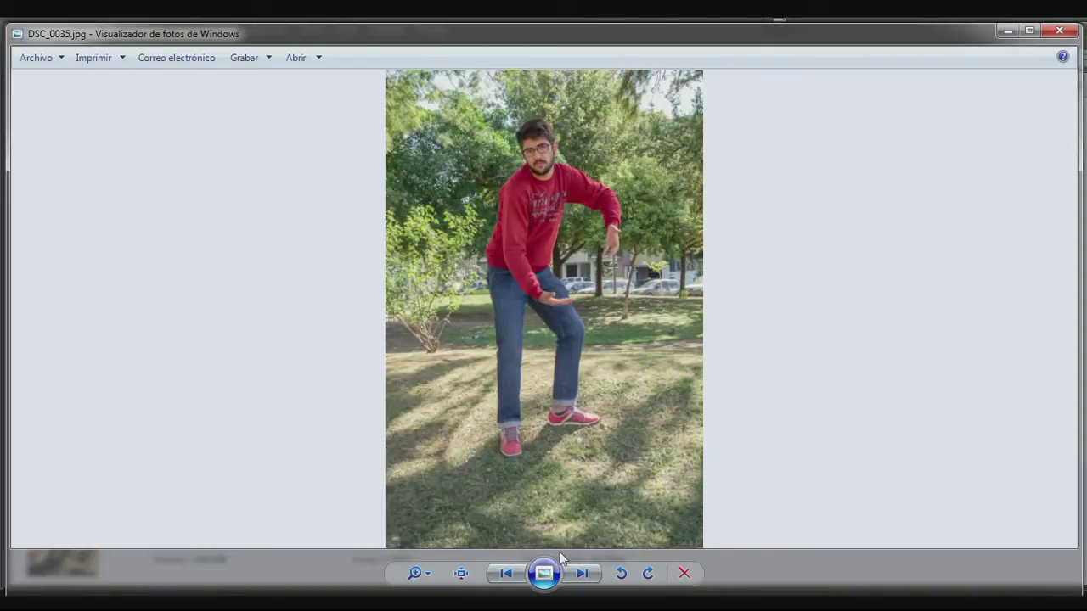
pyautogui.click(580, 577)
pyautogui.click(580, 577)
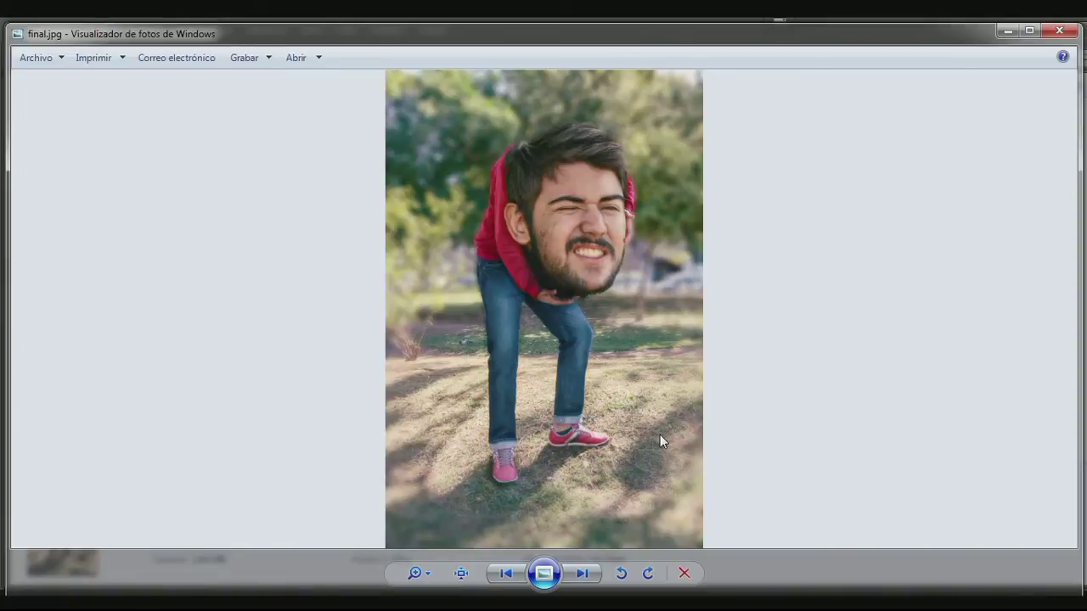
# Step: Examine up close how the beard and chin of the oversized head blend with the supporting hand in final.jpg
pyautogui.scroll(5, 568, 192)
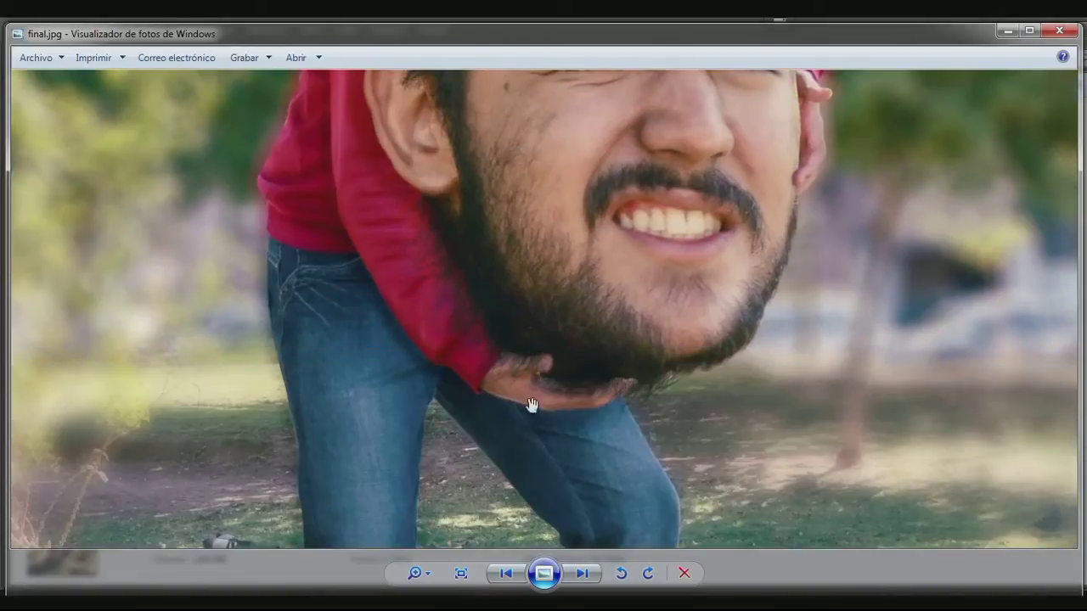
pyautogui.scroll(3, 468, 382)
pyautogui.moveTo(330, 238); pyautogui.dragTo(206, 323)
pyautogui.moveTo(335, 413); pyautogui.dragTo(308, 353)
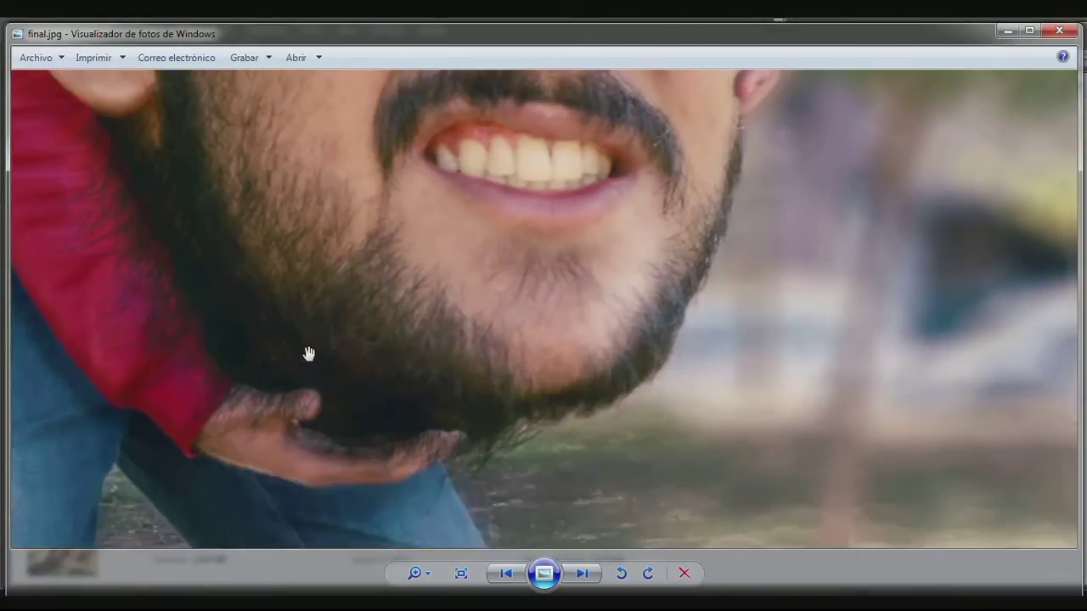
pyautogui.moveTo(371, 400); pyautogui.dragTo(544, 438)
pyautogui.scroll(-5, 532, 415)
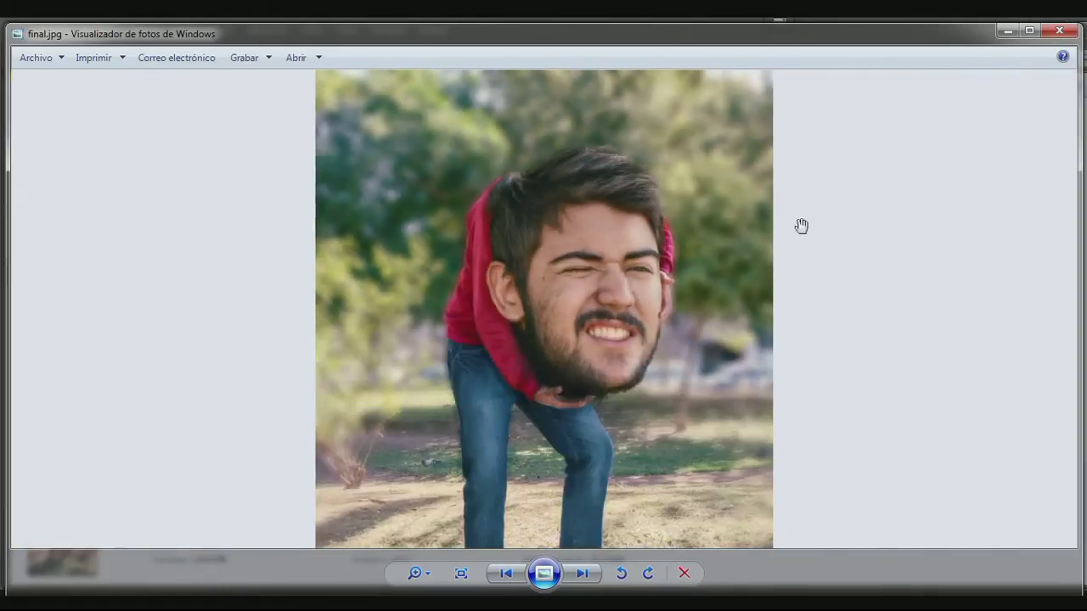
pyautogui.click(1006, 31)
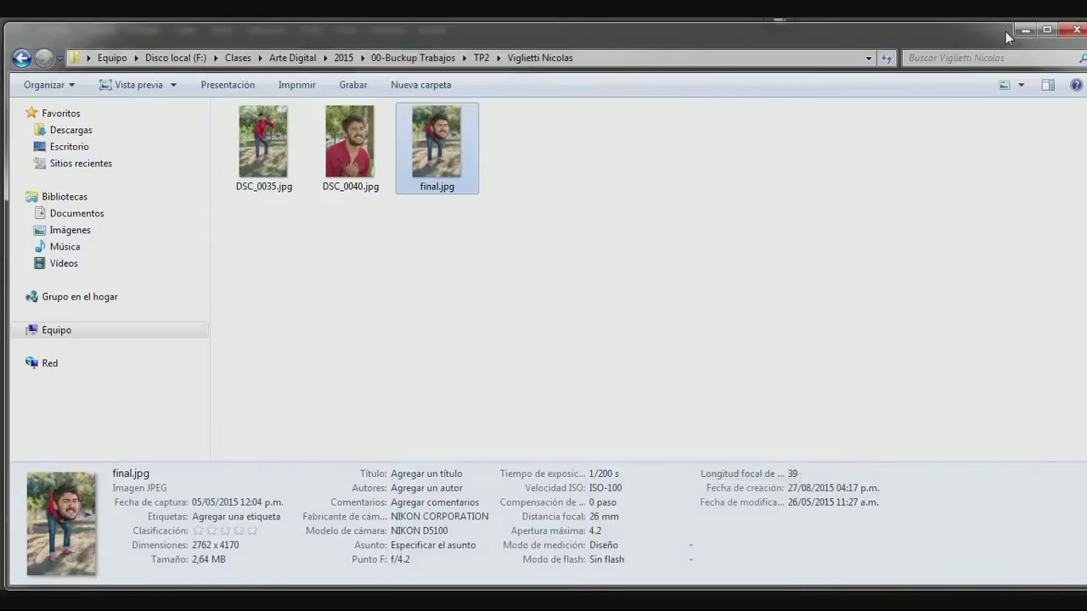
# Step: Return to the TP2 folder and open the montage of the woman repeated three times at the yellow bandstand
pyautogui.click(480, 58)
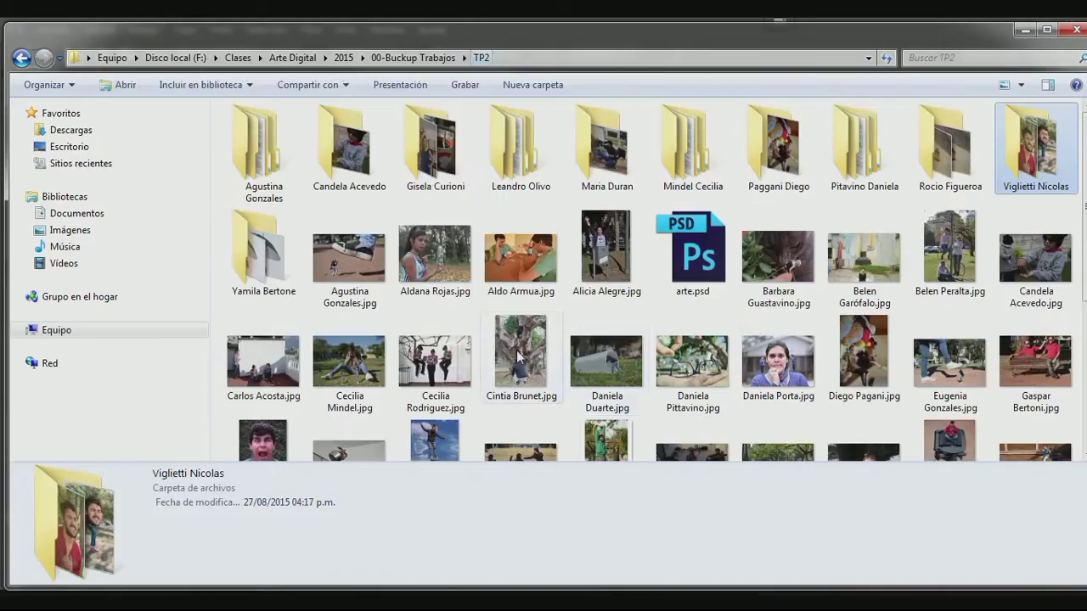
pyautogui.scroll(-3, 664, 333)
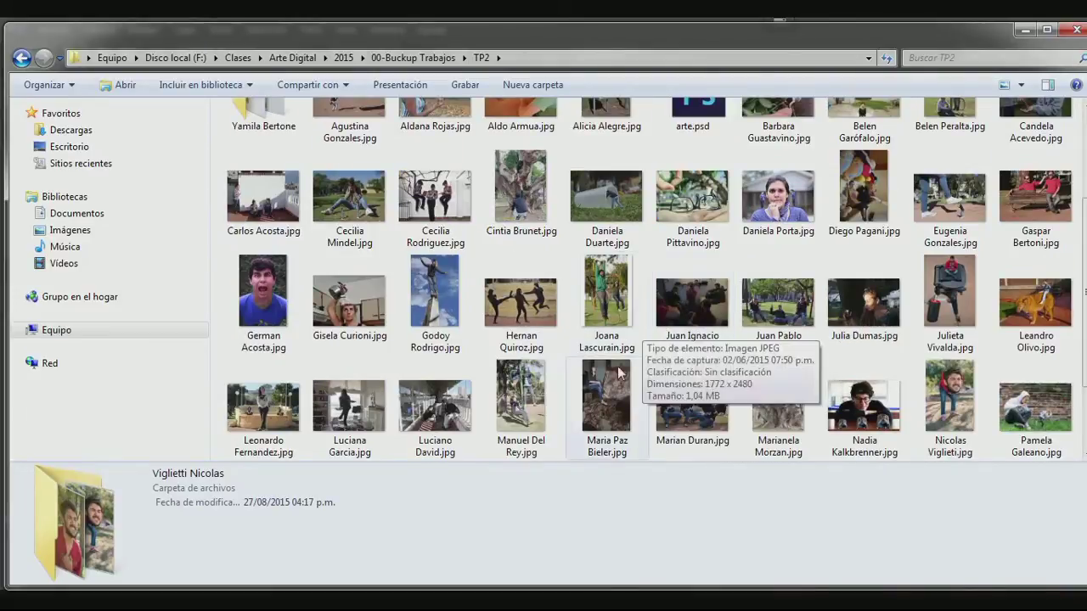
pyautogui.doubleClick(287, 418)
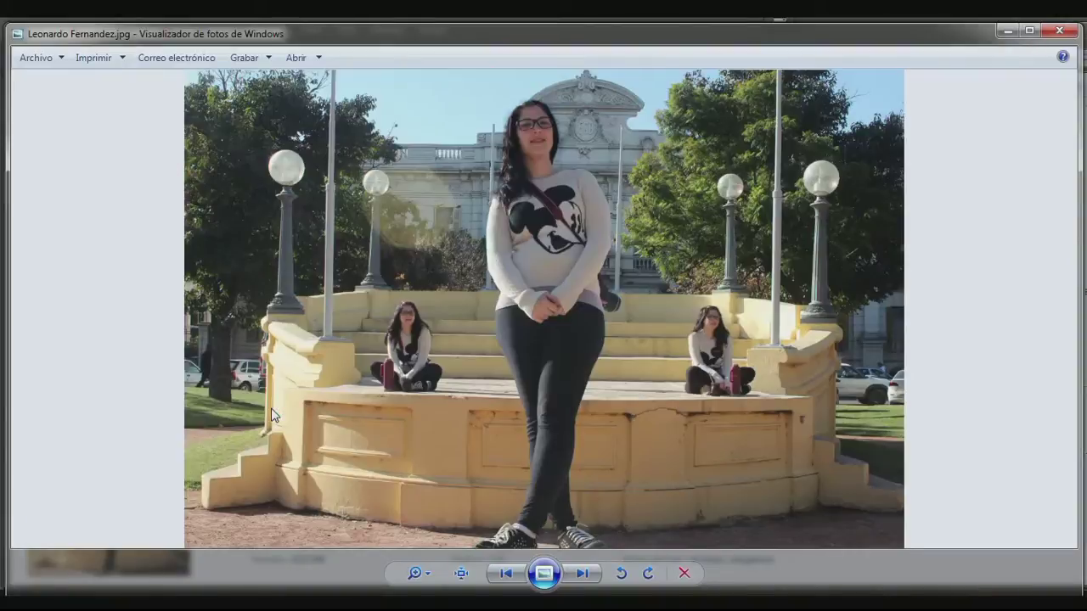
# Step: Review the montages after the bandstand photo, through to the two white-hooded figures by the brick wall
pyautogui.press('Right')
pyautogui.press('Right')
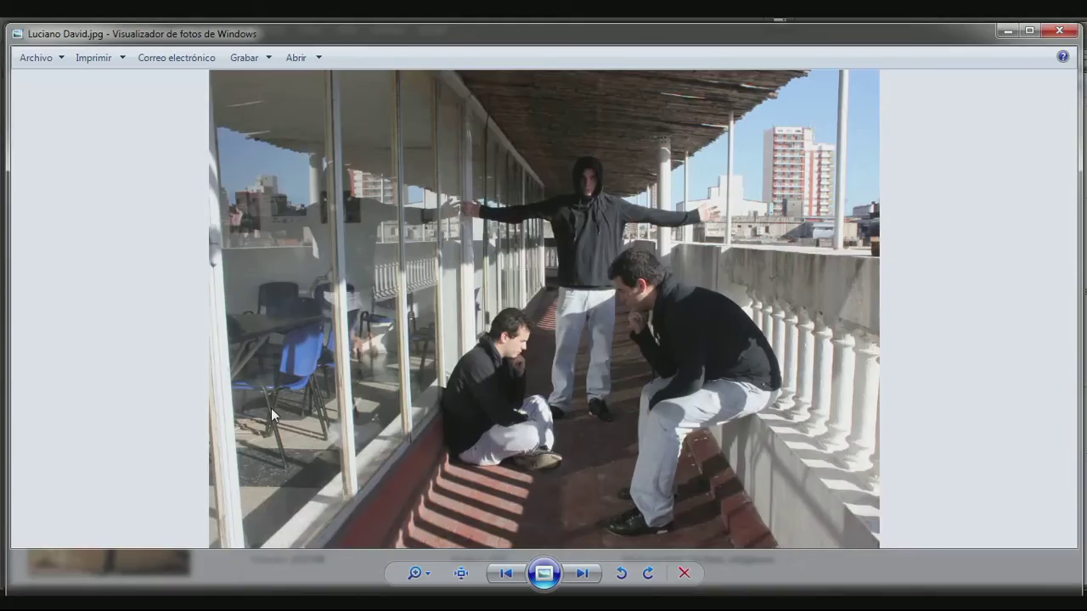
pyautogui.press('Right')
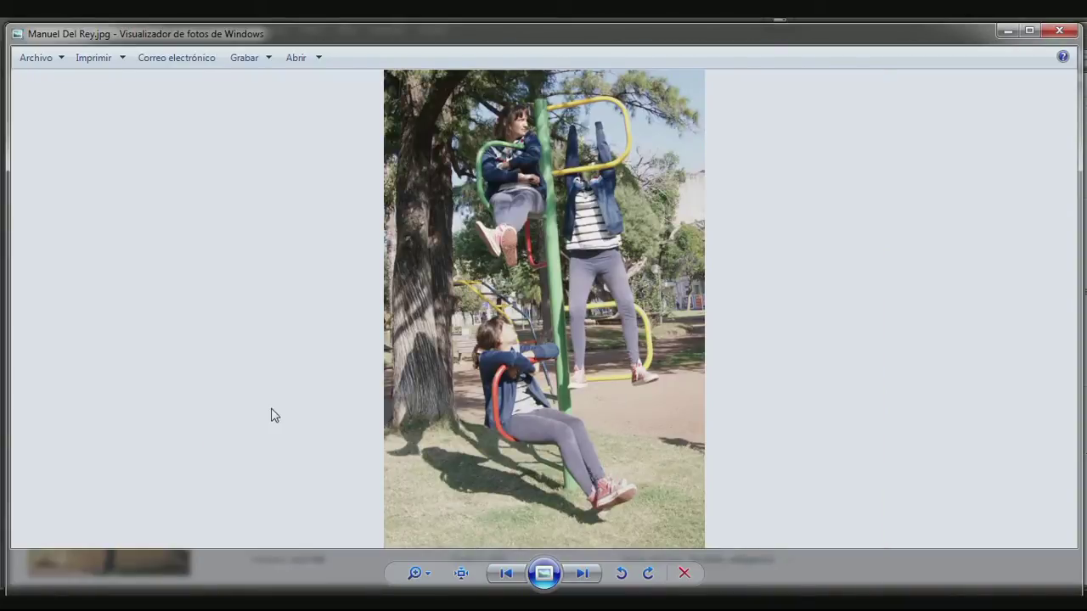
pyautogui.press('Right')
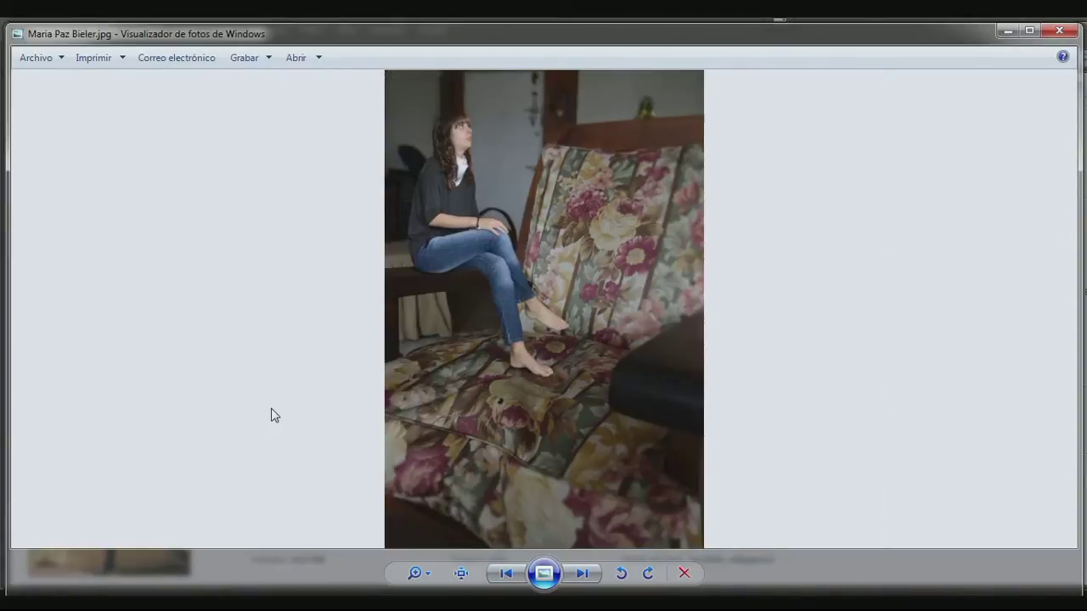
pyautogui.press('Right')
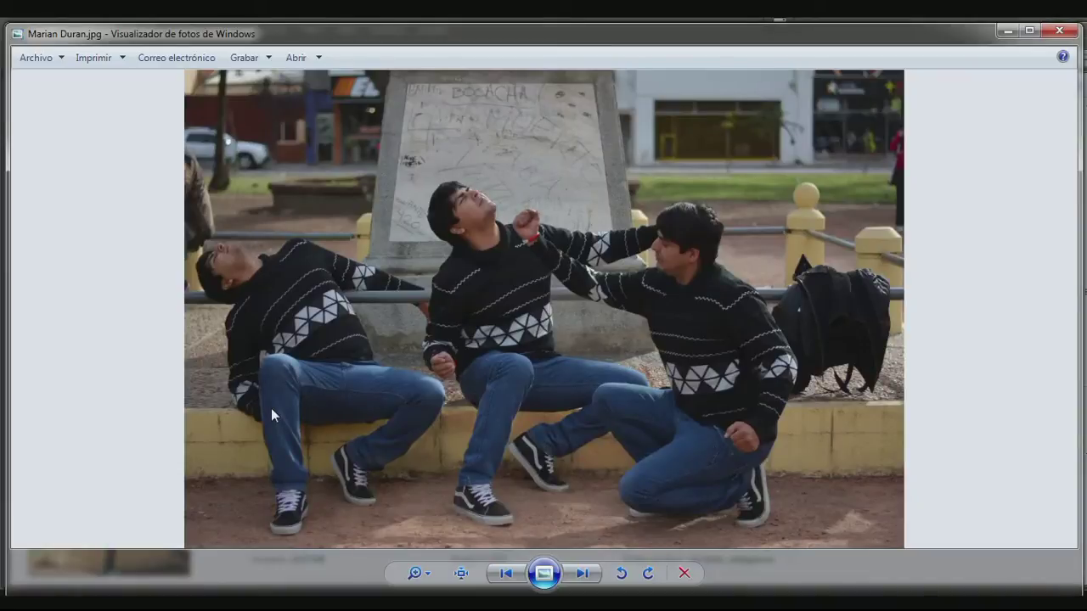
pyautogui.press('Right')
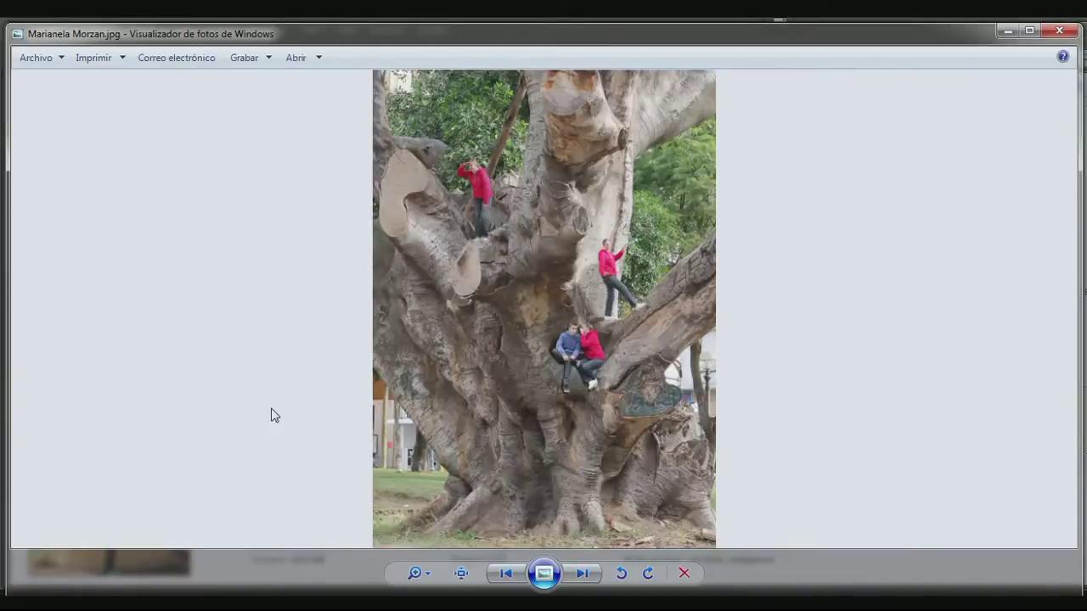
pyautogui.press('Right')
pyautogui.press('Right')
pyautogui.press('Right')
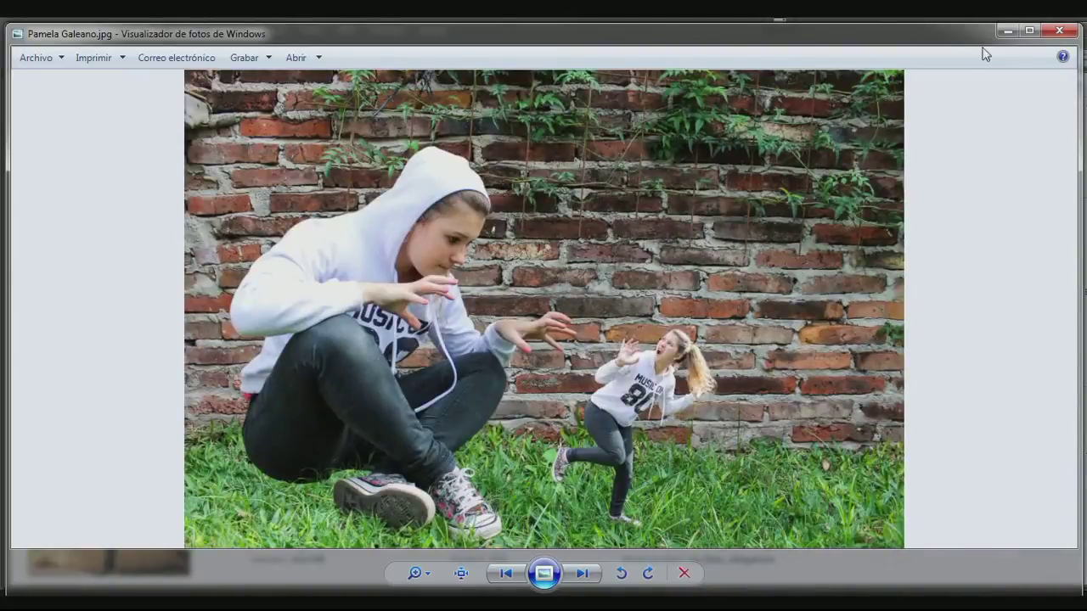
pyautogui.click(1005, 33)
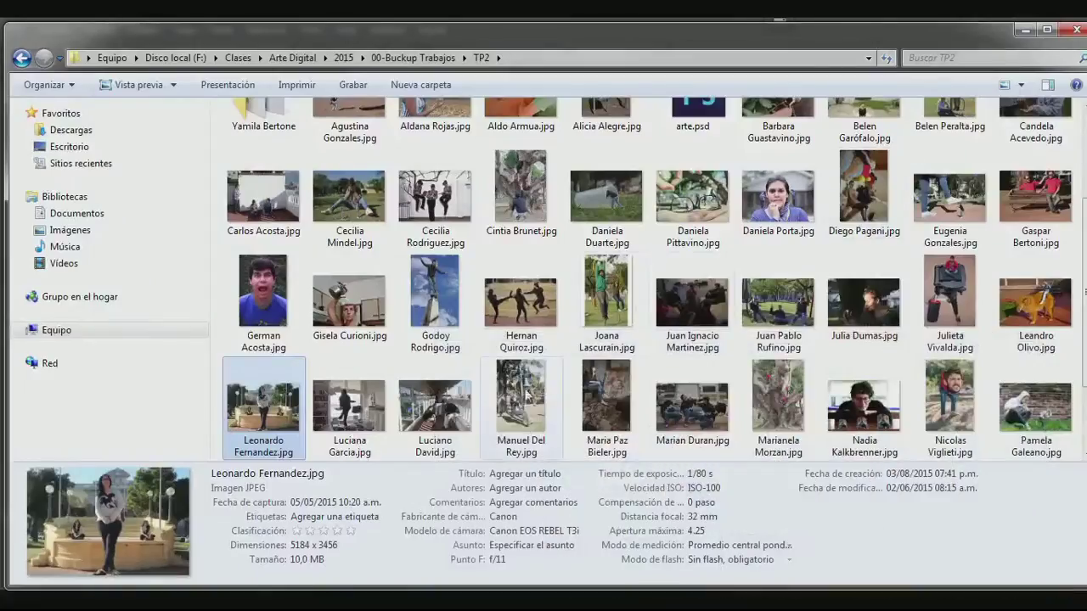
# Step: Switch to Photoshop and expand the collapsed panel dock beside Mateando.jpg to show swatches, adjustments and layers
pyautogui.moveTo(520, 399)
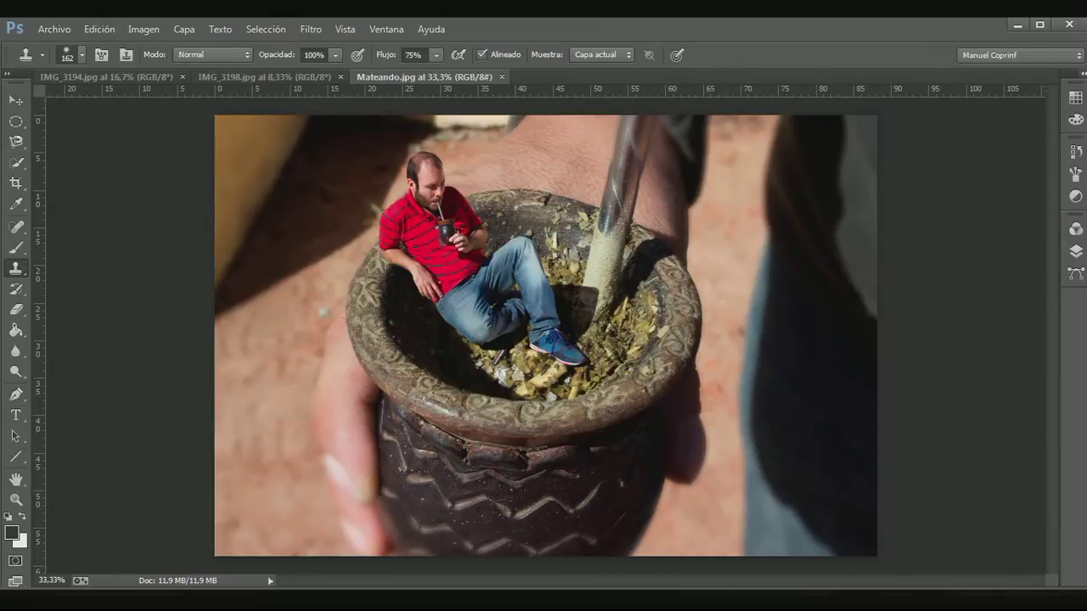
pyautogui.click(1081, 75)
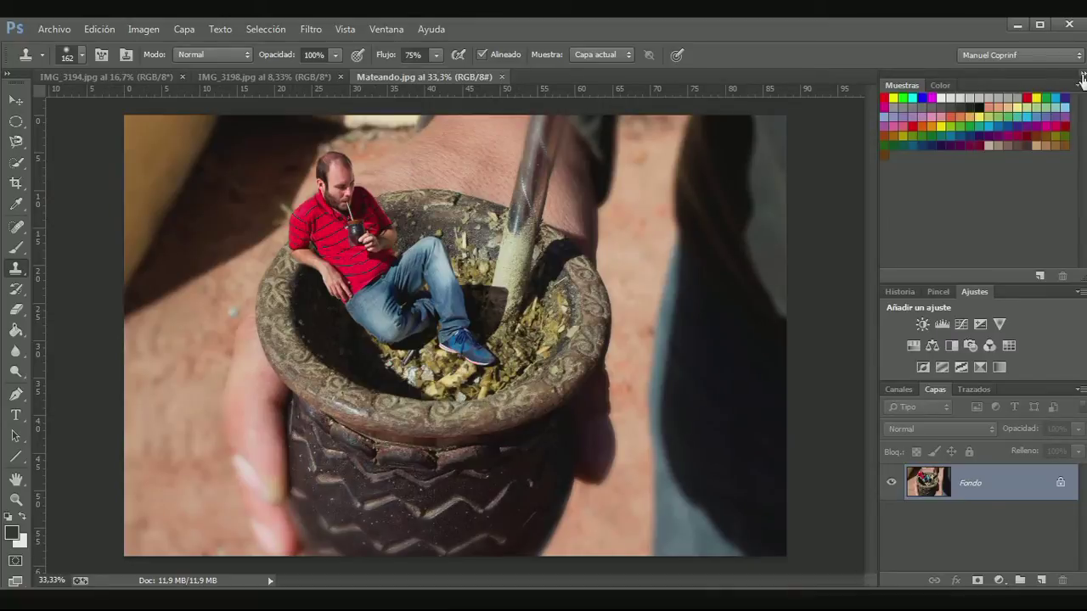
pyautogui.click(1081, 75)
pyautogui.click(1082, 75)
pyautogui.click(1082, 74)
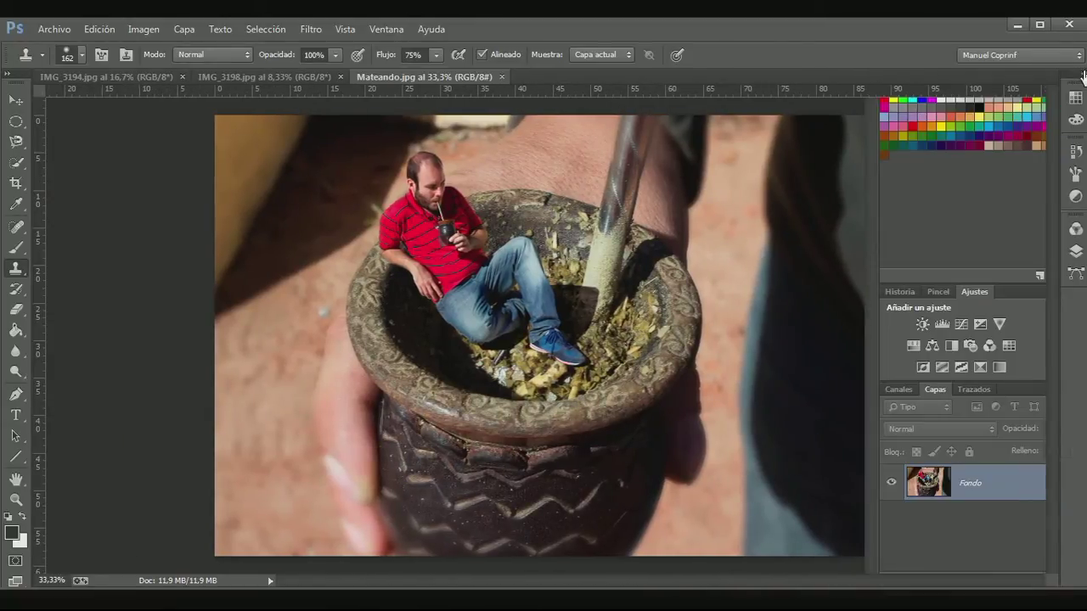
pyautogui.click(1082, 74)
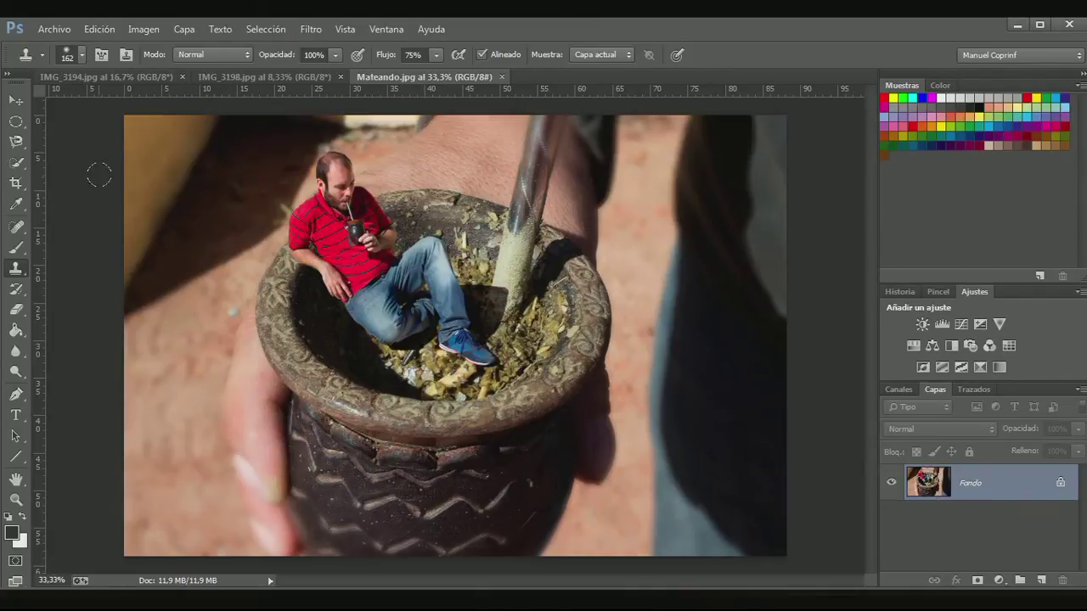
# Step: Look through the options of the Move, Magnetic Lasso, Quick Selection, Crop and Spot Healing Brush tools, ending on the Elliptical Marquee
pyautogui.click(19, 103)
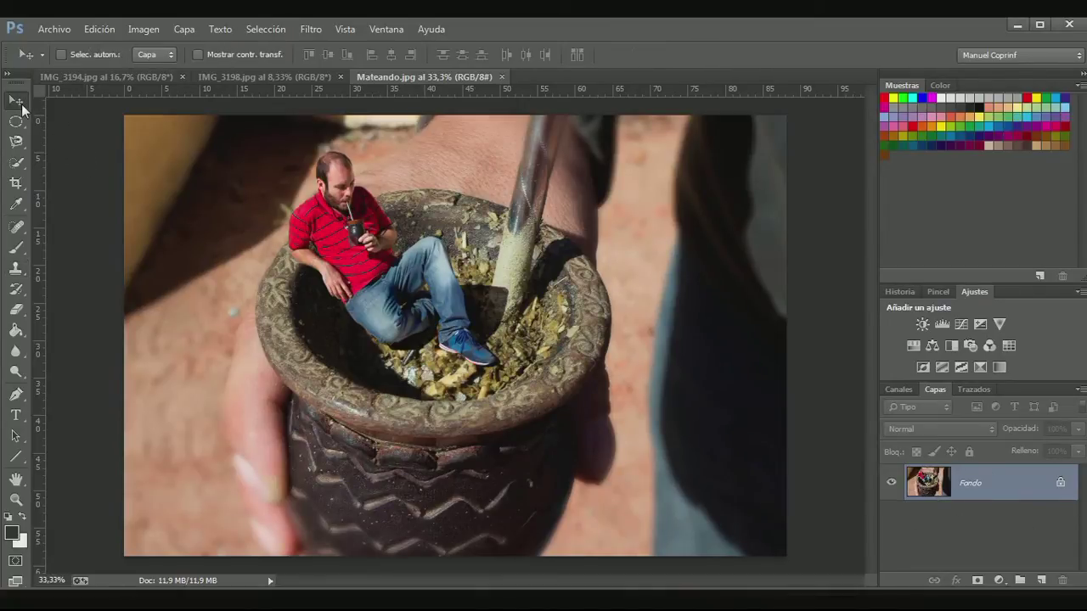
pyautogui.click(15, 141)
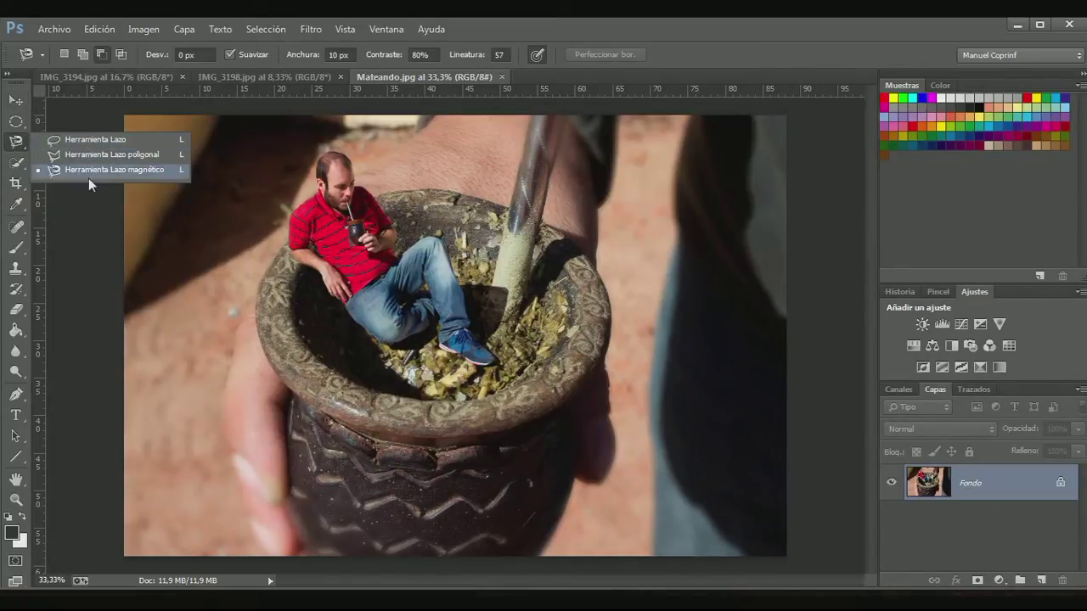
pyautogui.click(87, 170)
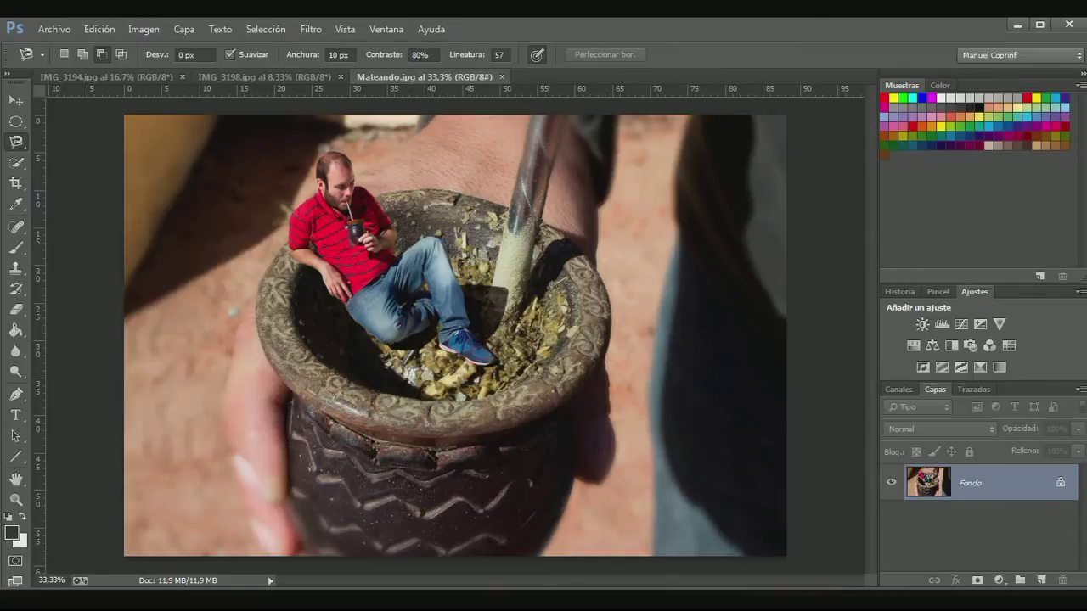
pyautogui.click(15, 102)
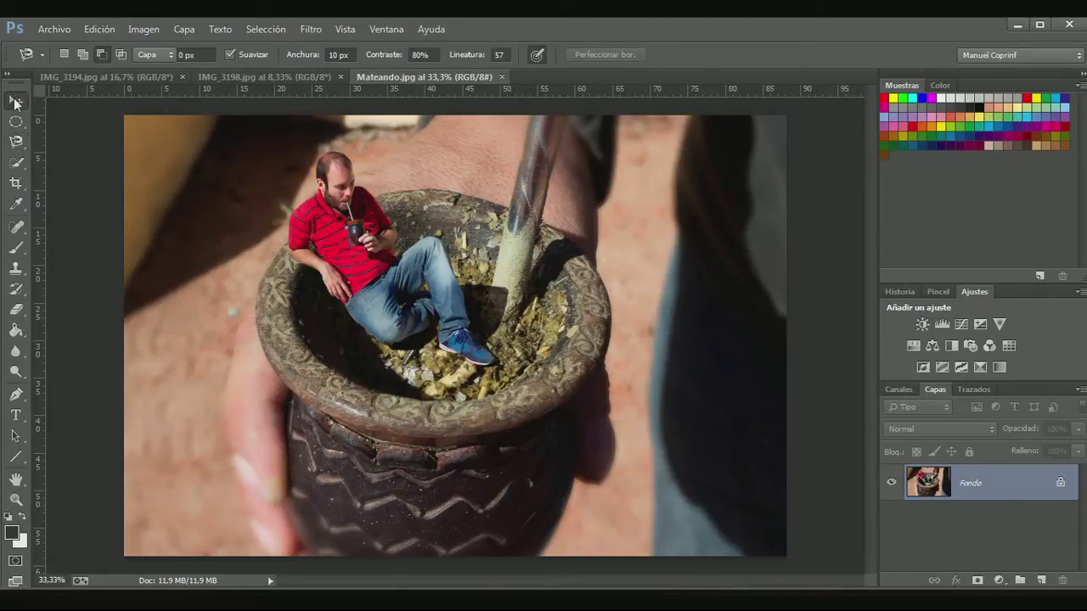
pyautogui.click(15, 162)
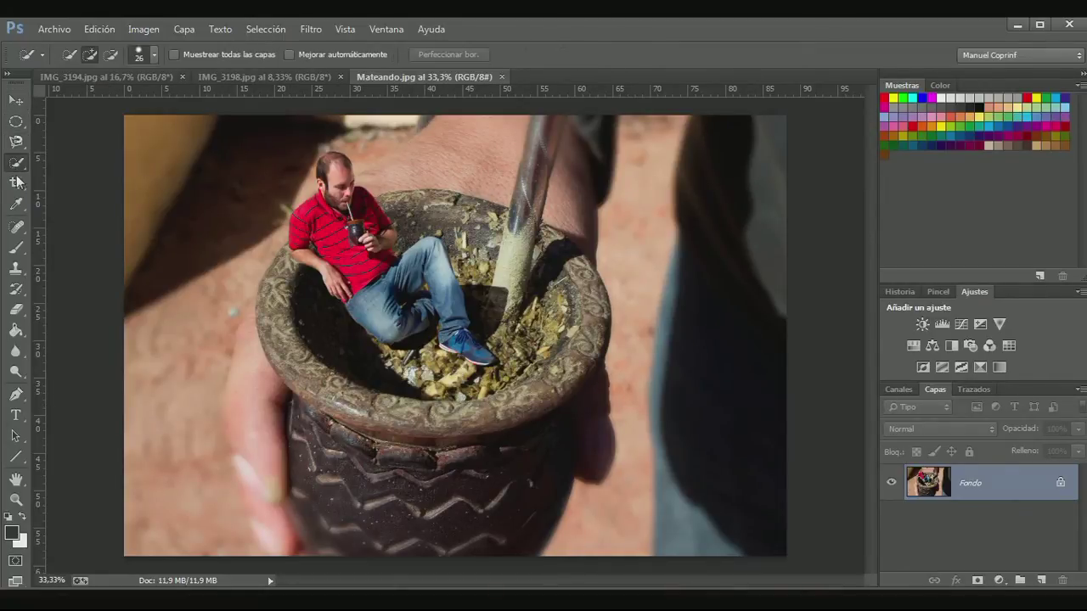
pyautogui.click(15, 182)
pyautogui.click(15, 226)
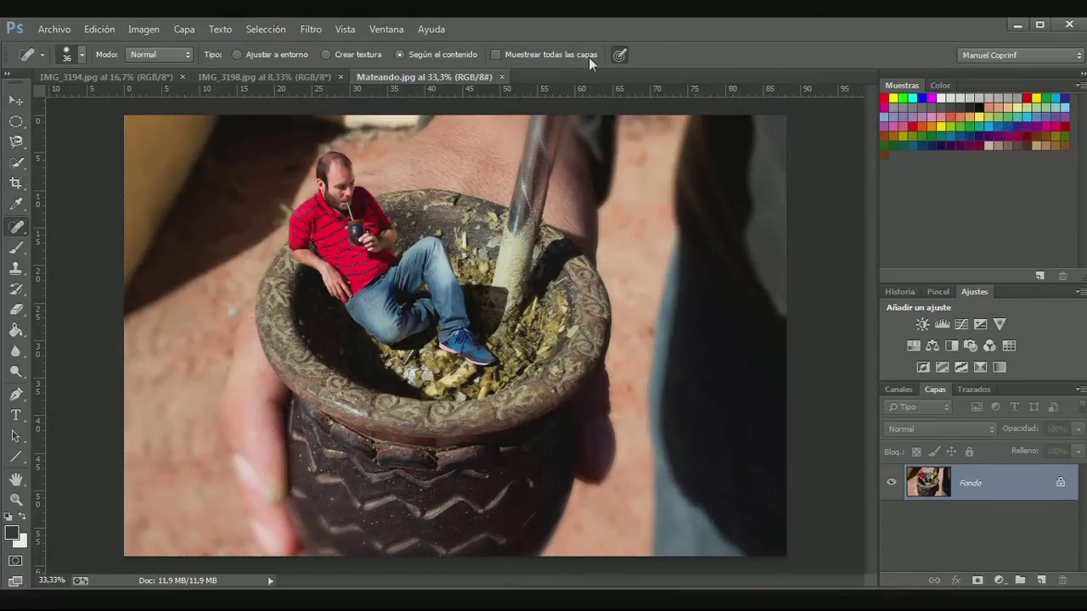
pyautogui.click(17, 102)
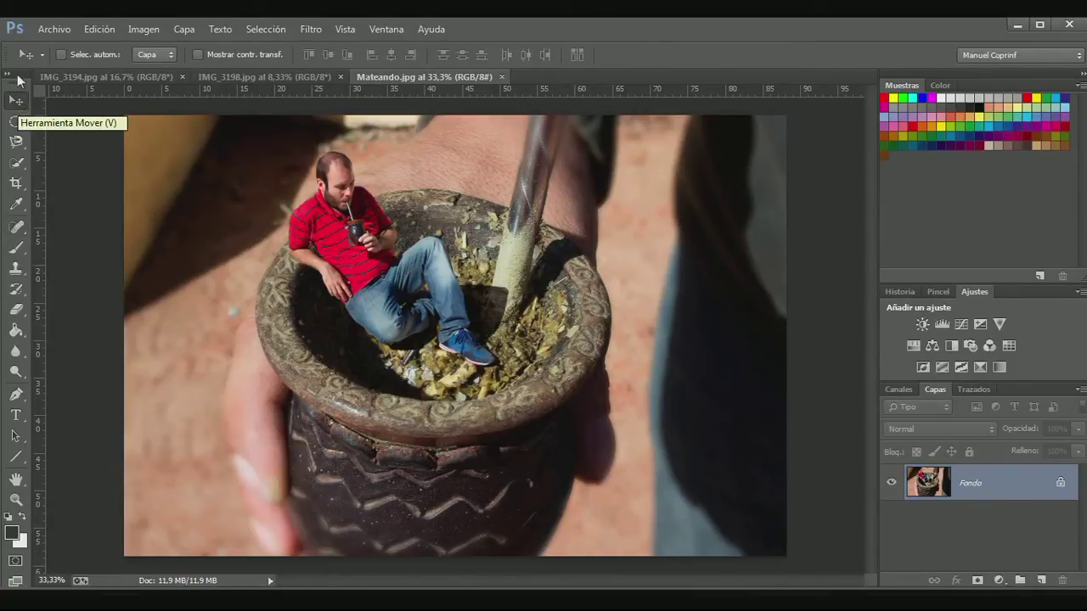
pyautogui.click(16, 121)
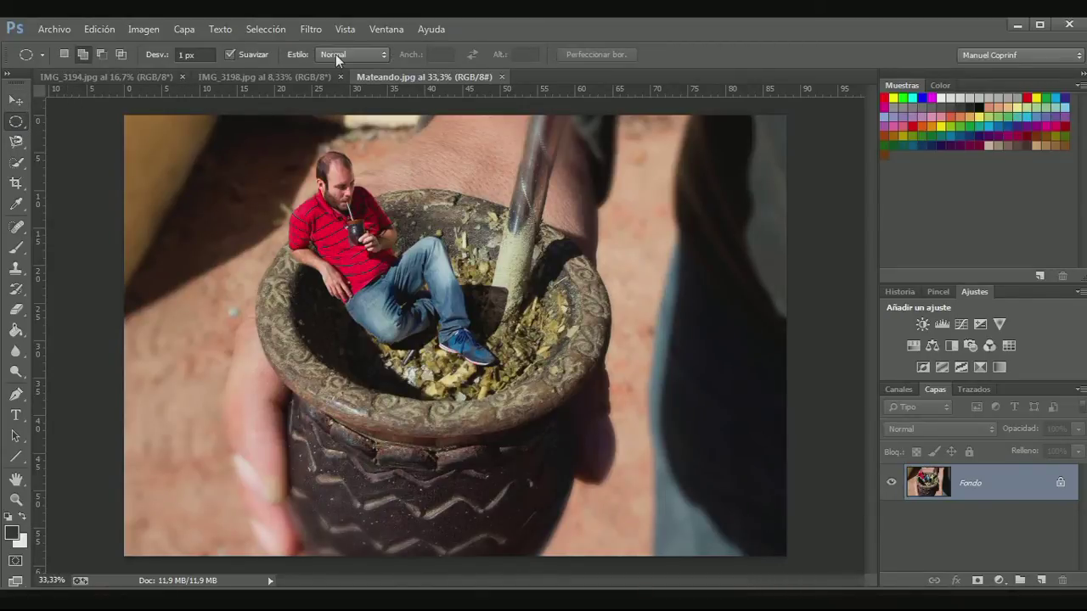
# Step: Compare the open documents Mateando.jpg, IMG_3198.jpg and IMG_3194.jpg, finishing on the mate gourd photo IMG_3194.jpg
pyautogui.click(66, 78)
pyautogui.click(255, 75)
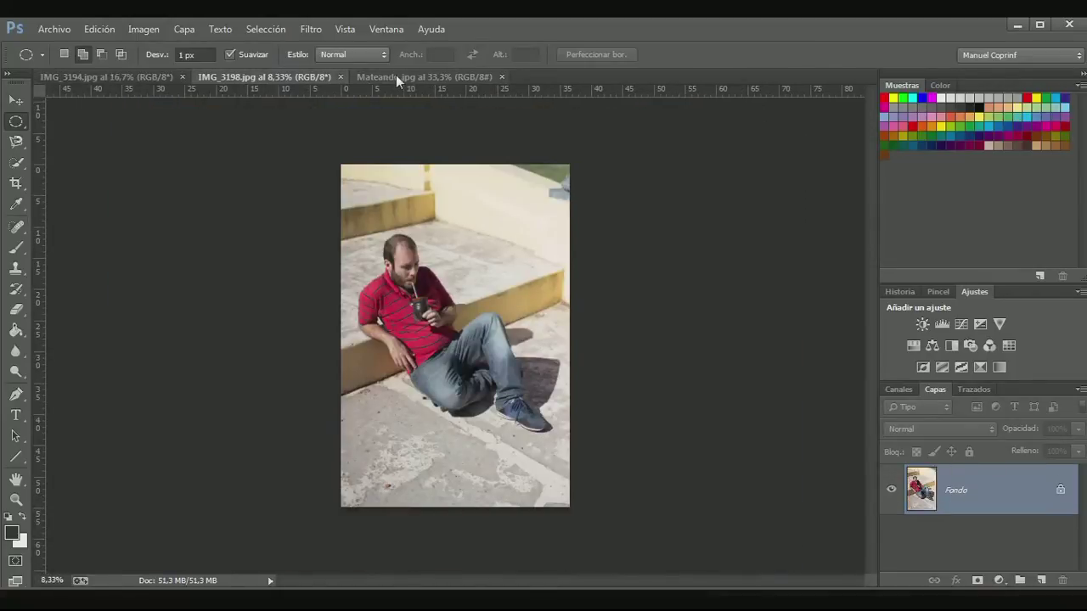
pyautogui.click(396, 75)
pyautogui.click(273, 75)
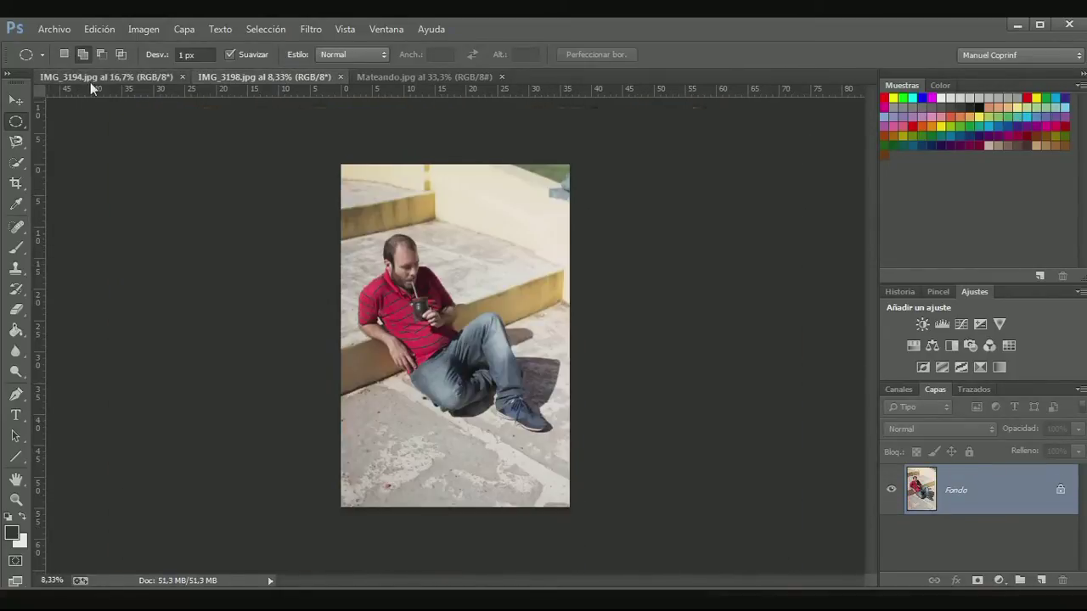
pyautogui.click(90, 80)
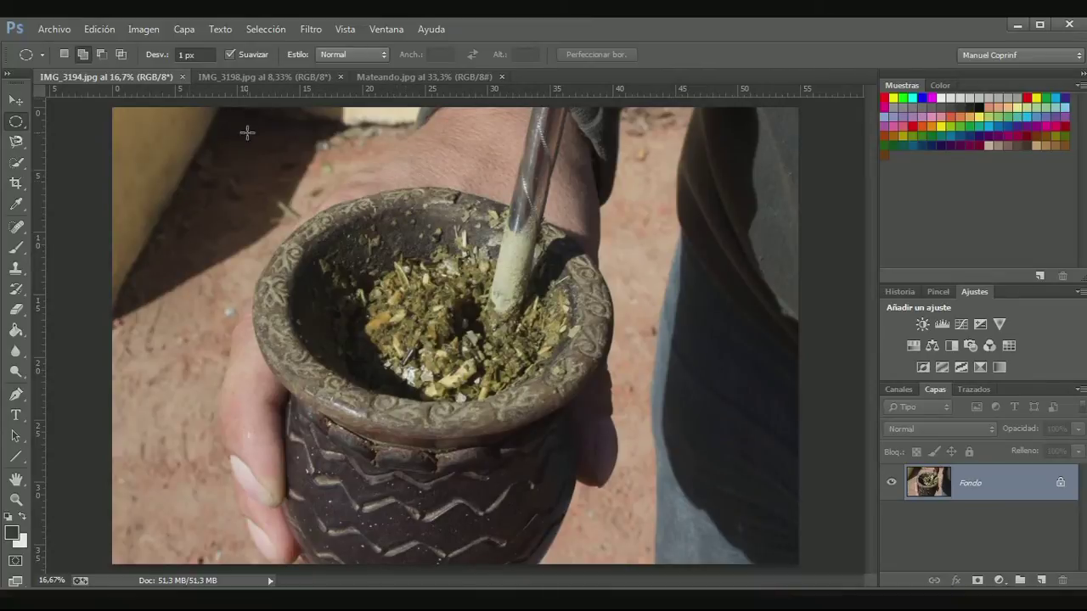
# Step: Open colorear-foto-3.jpg from the 02-Pintura y Pinceles folder, leaving its colours unmanaged
pyautogui.click(54, 29)
pyautogui.click(77, 62)
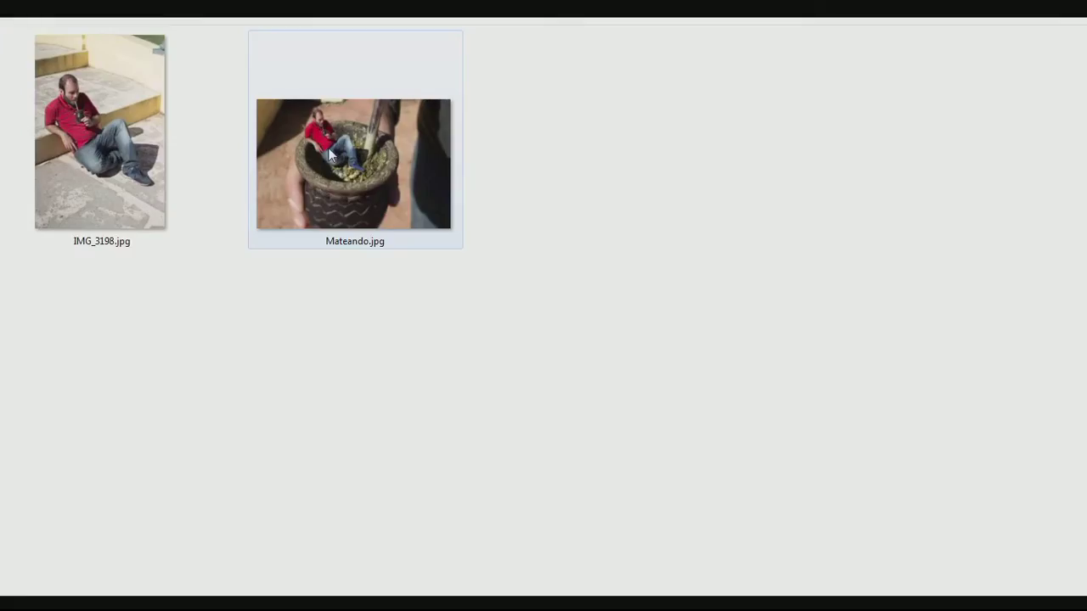
pyautogui.click(82, 151)
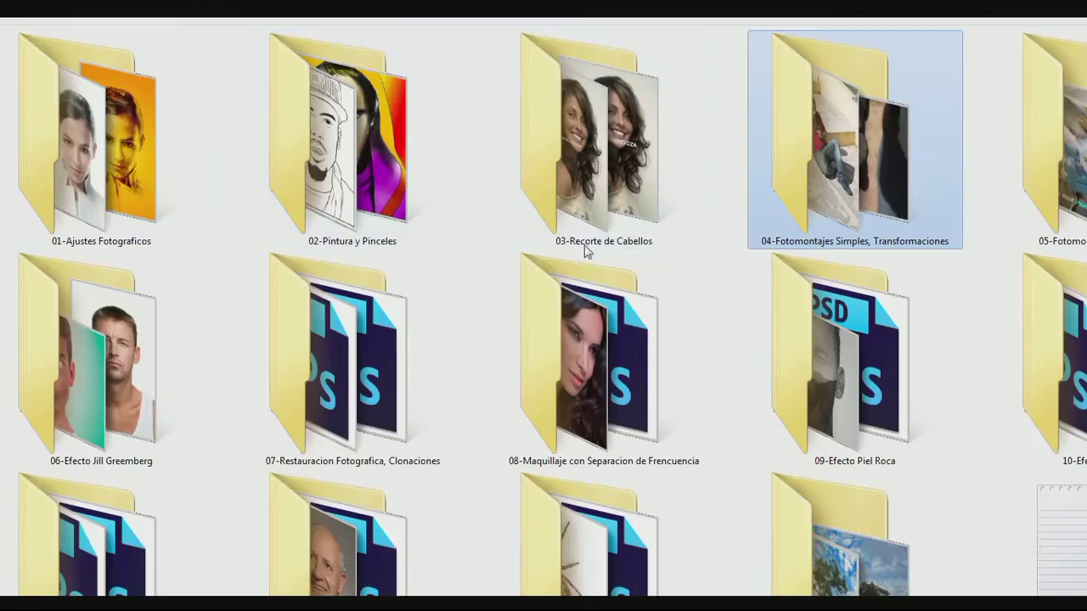
pyautogui.click(380, 139)
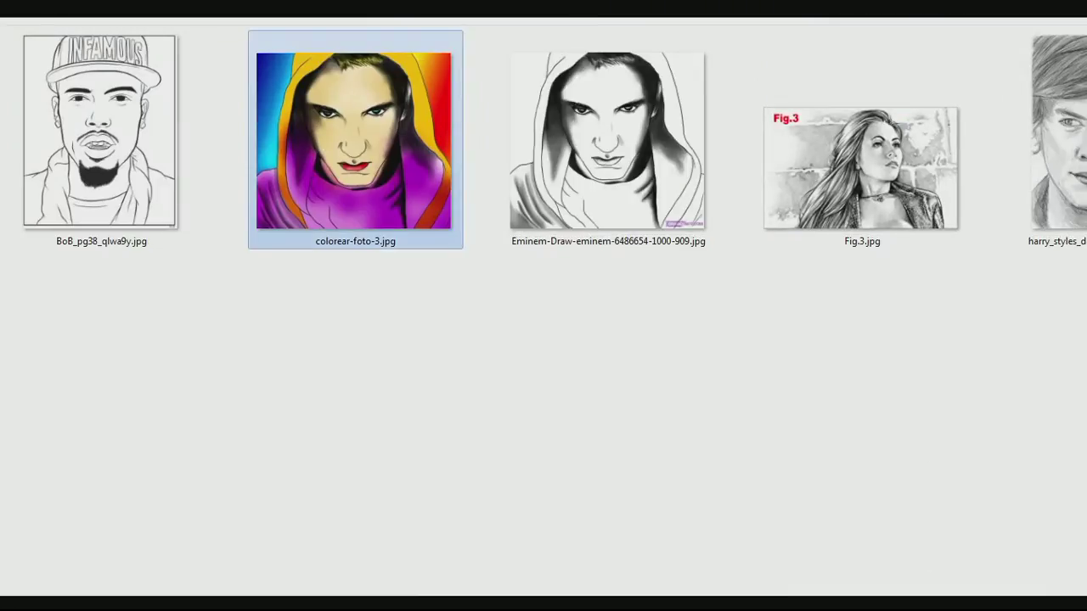
pyautogui.press('Return')
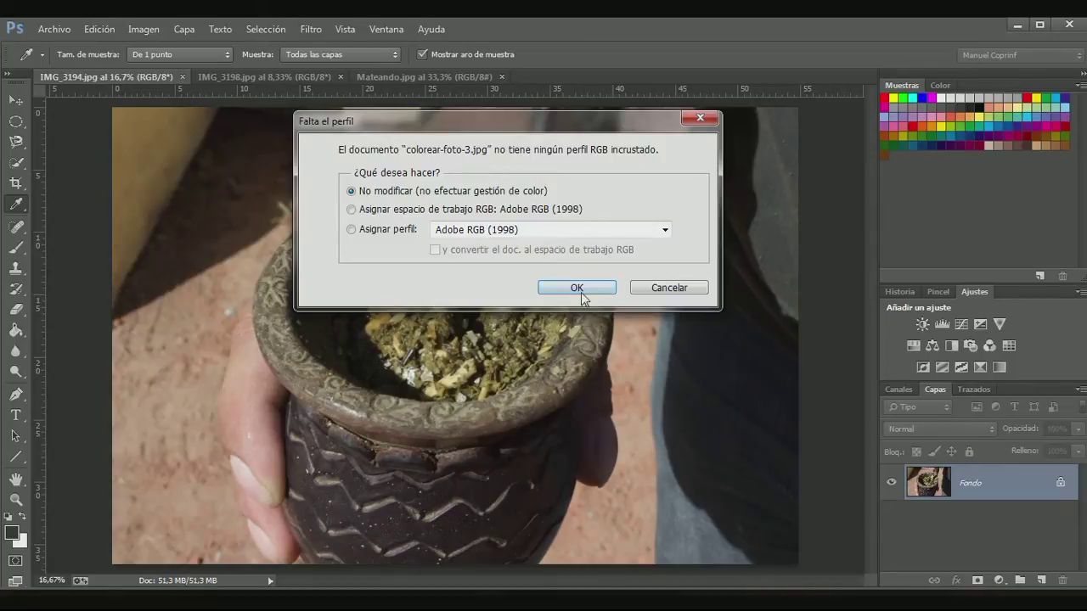
pyautogui.click(579, 288)
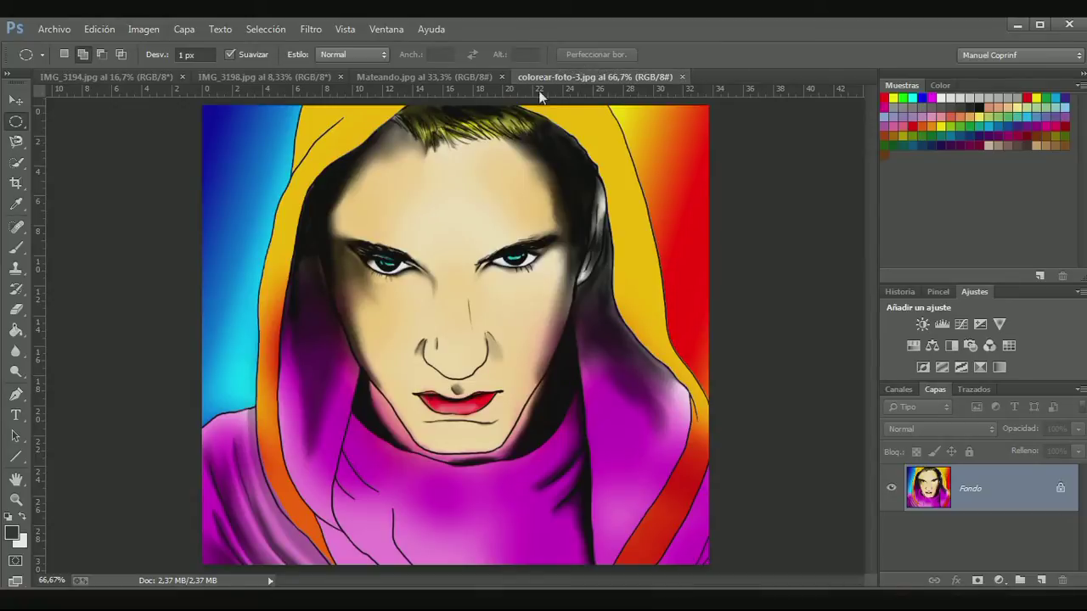
# Step: Move the colorear-foto-3.jpg document to first place among the open documents, then close it
pyautogui.moveTo(579, 78); pyautogui.dragTo(407, 78)
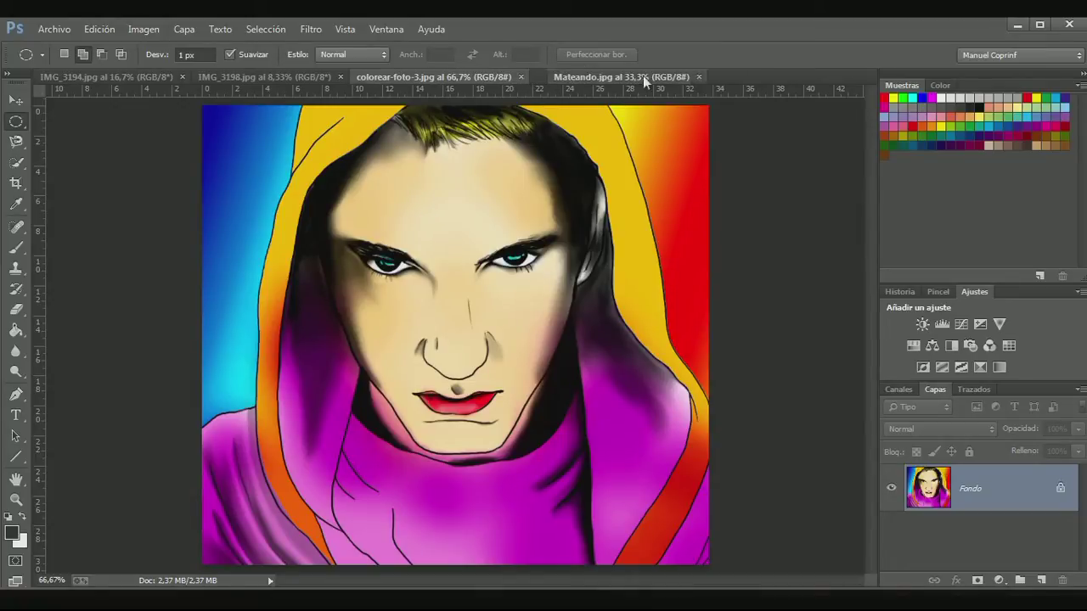
pyautogui.moveTo(296, 73); pyautogui.dragTo(293, 84)
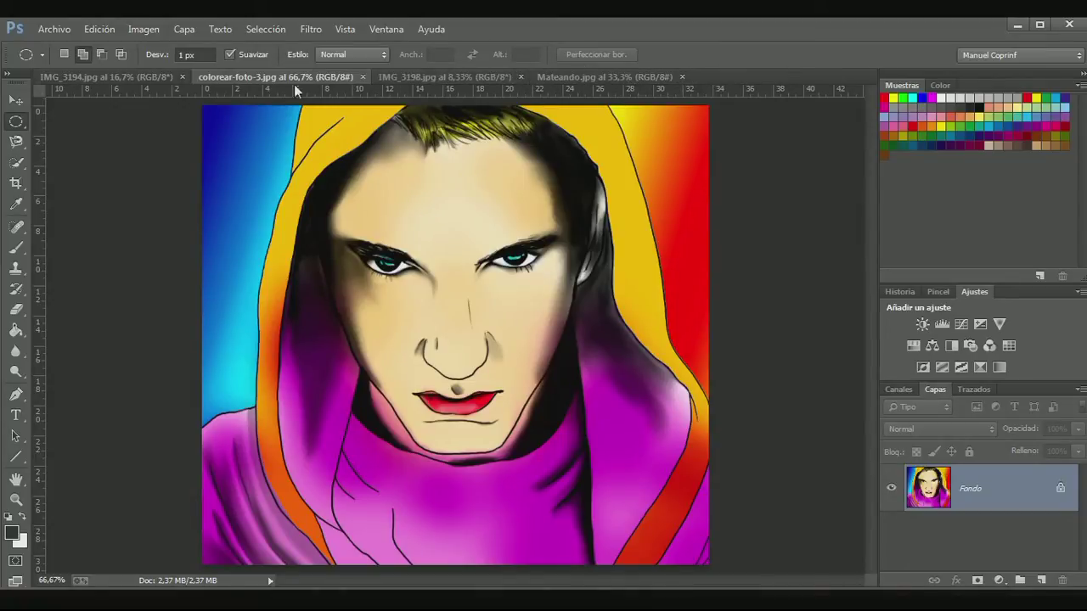
pyautogui.moveTo(122, 87); pyautogui.dragTo(51, 78)
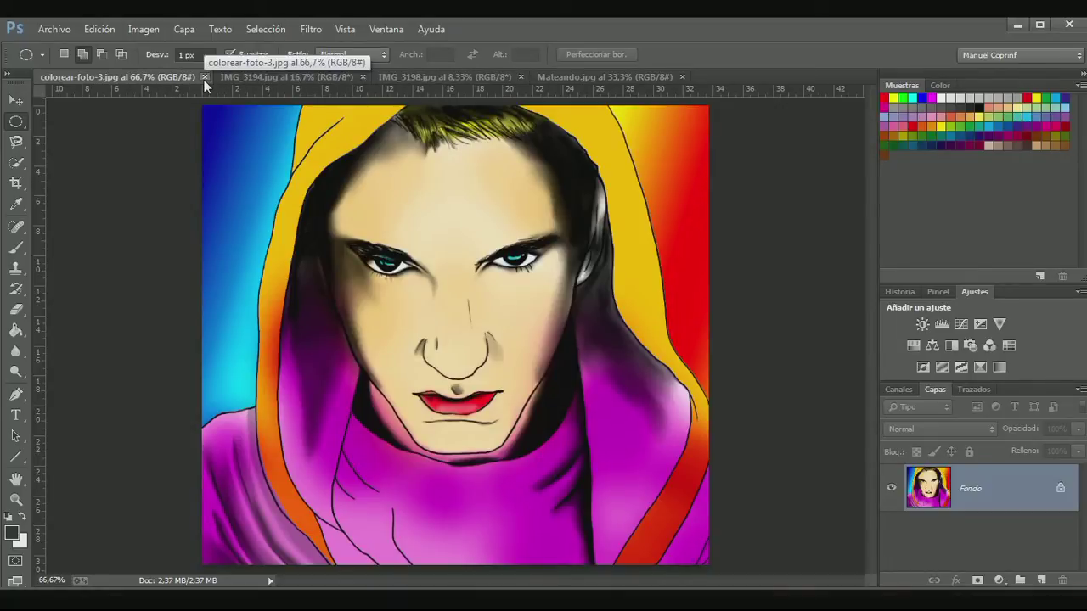
pyautogui.click(204, 78)
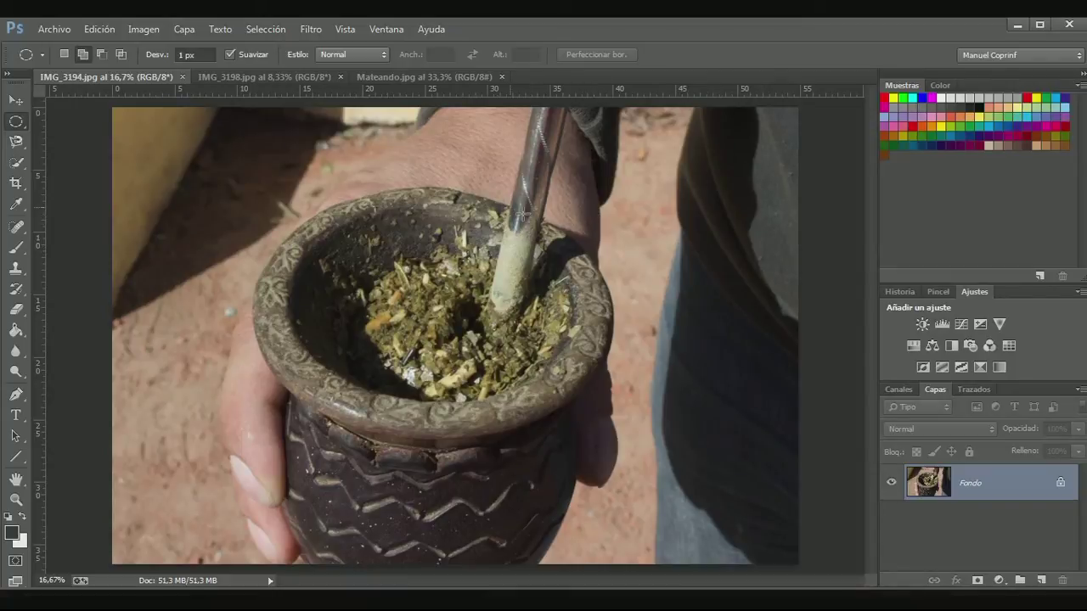
# Step: Return to Mateando.jpg by way of IMG_3198.jpg and add a new empty layer above the background
pyautogui.click(249, 77)
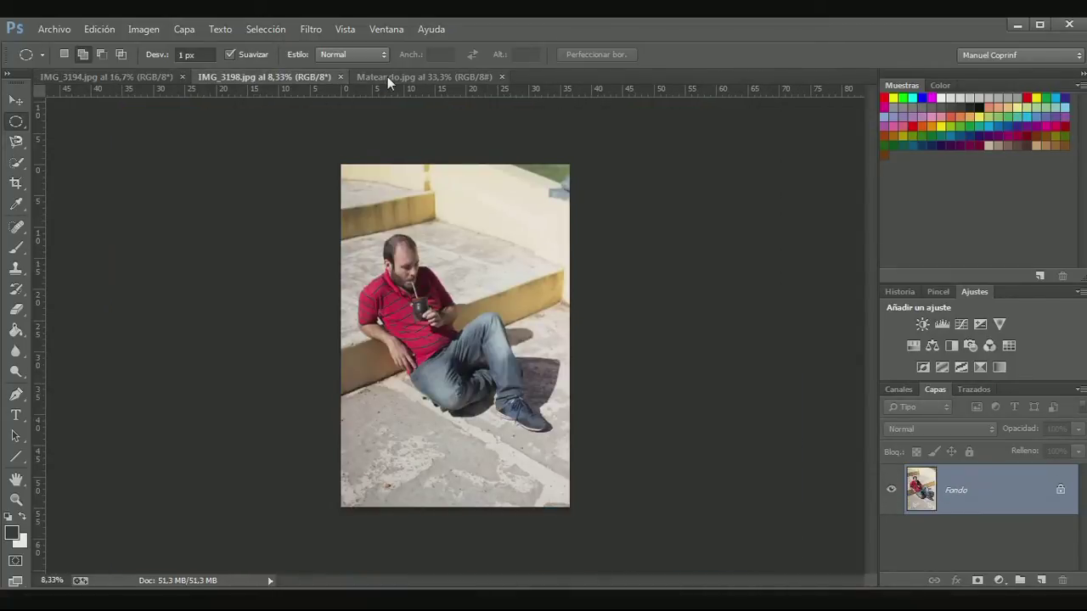
pyautogui.click(387, 76)
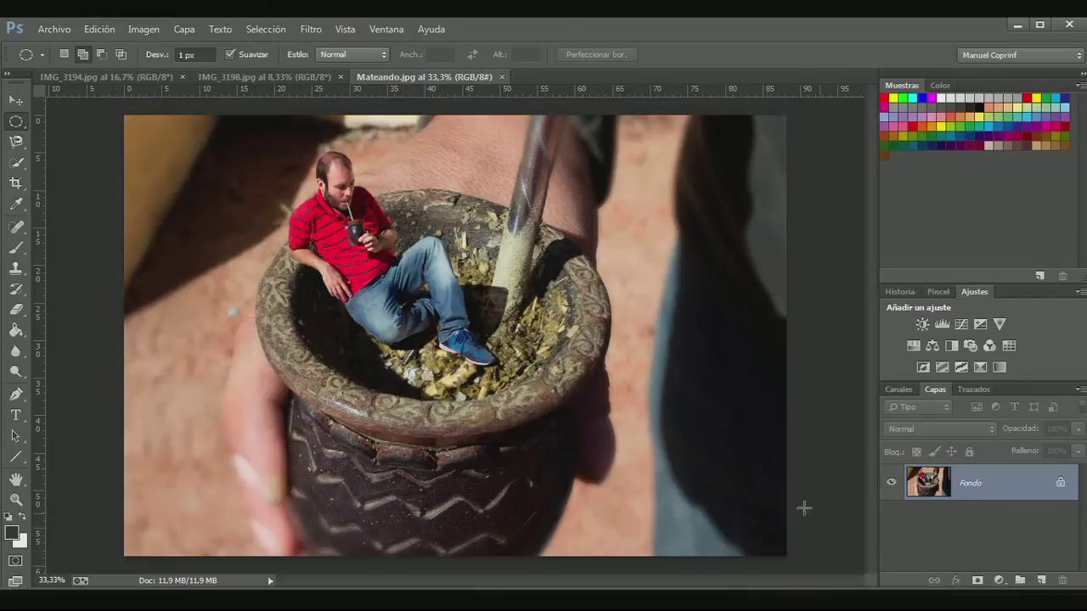
pyautogui.click(1042, 583)
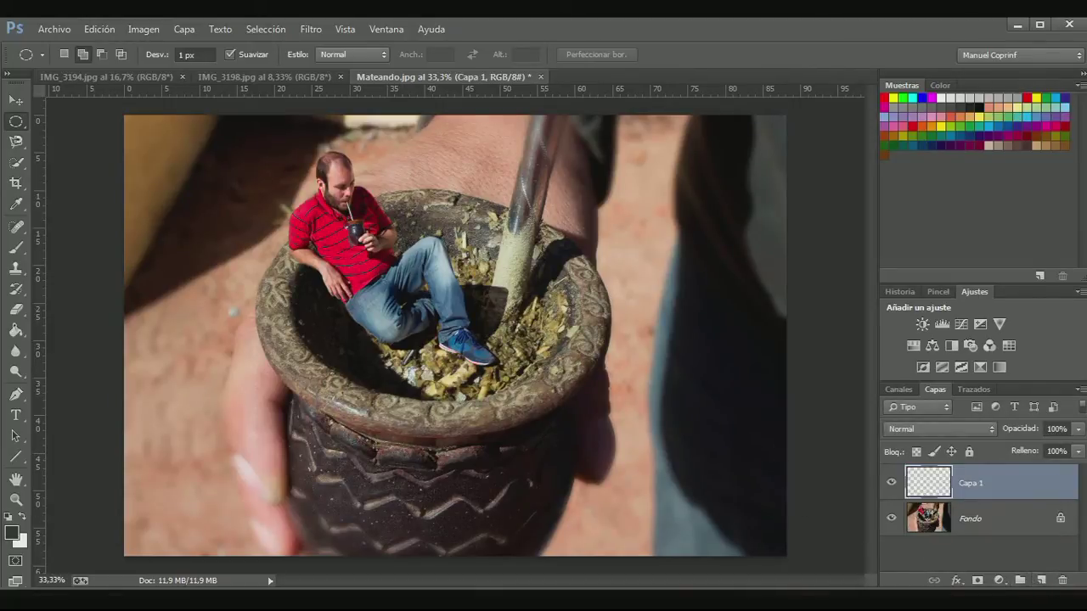
# Step: Set the foreground colour to a bright, fully saturated green
pyautogui.click(15, 533)
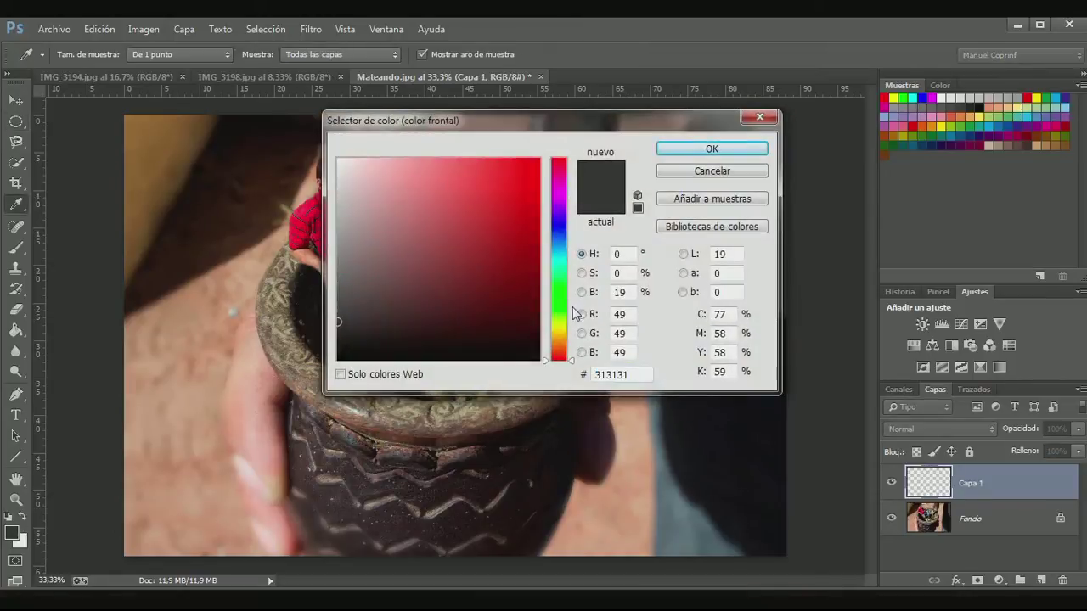
pyautogui.click(538, 289)
pyautogui.moveTo(548, 248)
pyautogui.mouseDown()
pyautogui.moveTo(528, 163)
pyautogui.moveTo(540, 156)
pyautogui.mouseUp()
pyautogui.click(690, 153)
pyautogui.press('m')
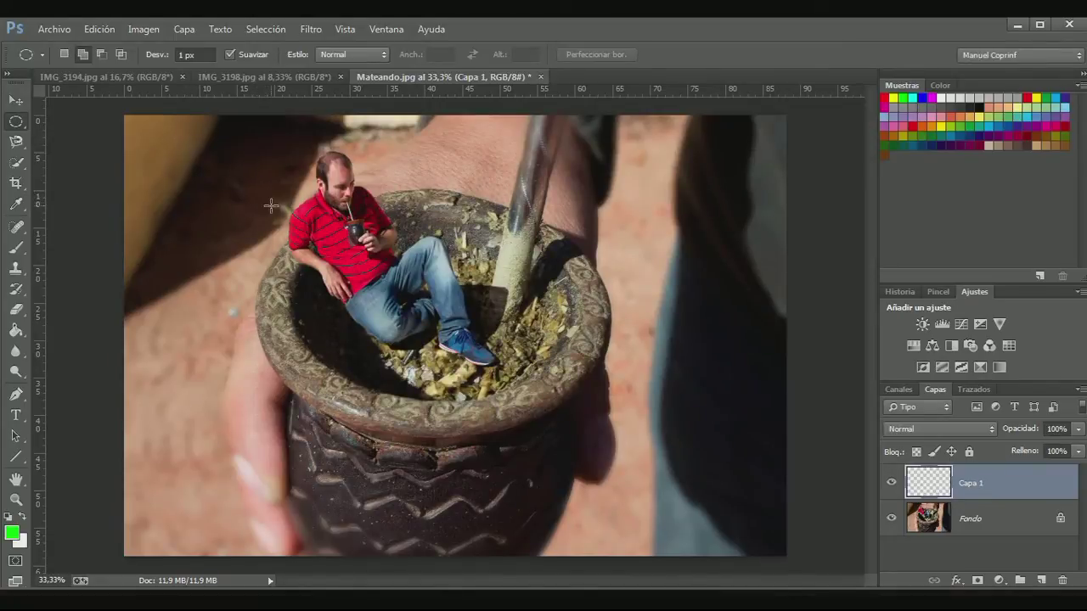
# Step: Set up the Brush tool with a hard round tip and a size of 47 px
pyautogui.click(16, 247)
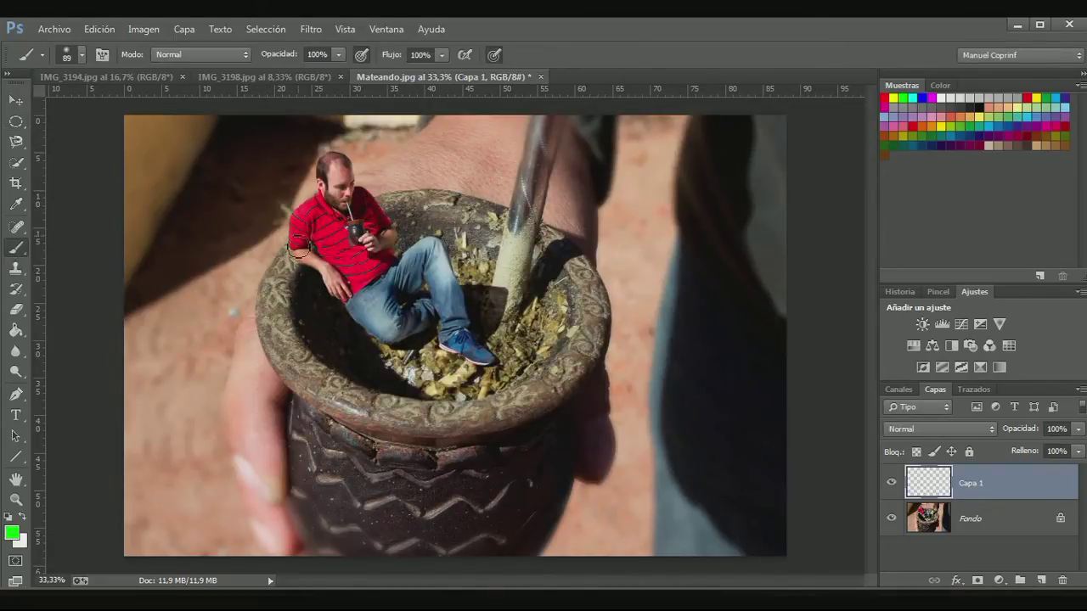
pyautogui.rightClick(282, 193)
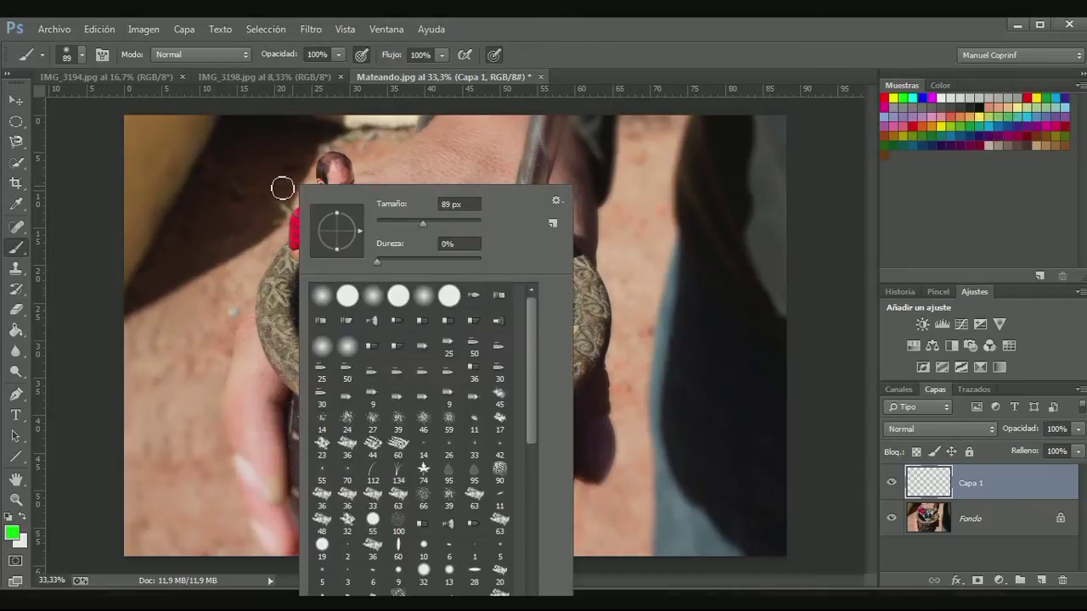
pyautogui.click(347, 294)
pyautogui.rightClick(248, 180)
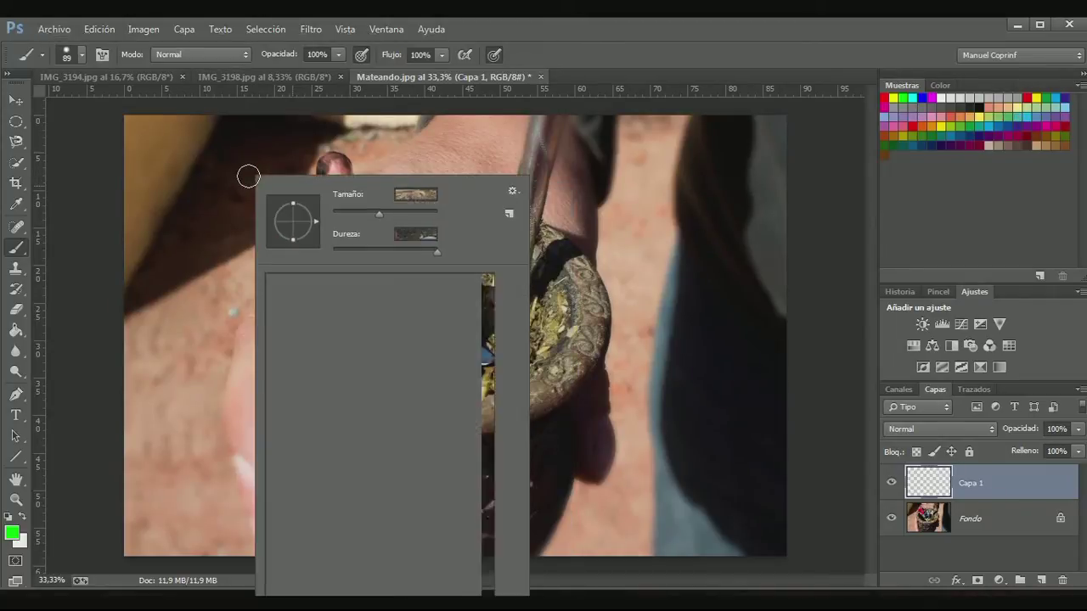
pyautogui.press('Escape')
pyautogui.moveTo(318, 228)
pyautogui.mouseDown()
pyautogui.moveTo(268, 231)
pyautogui.moveTo(278, 229)
pyautogui.mouseUp()
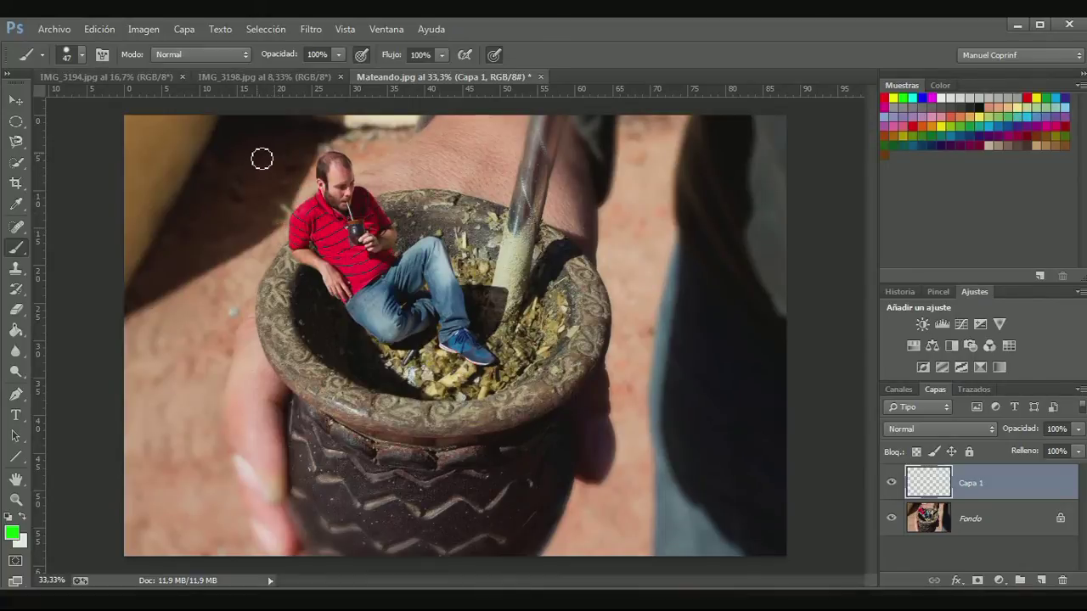
# Step: Paint a green light-direction arrow across the man's torso and outline the shadow areas beside his legs and inside the gourd's rim
pyautogui.moveTo(254, 153); pyautogui.dragTo(351, 249)
pyautogui.moveTo(321, 209)
pyautogui.mouseDown()
pyautogui.moveTo(372, 262)
pyautogui.moveTo(332, 266)
pyautogui.mouseUp()
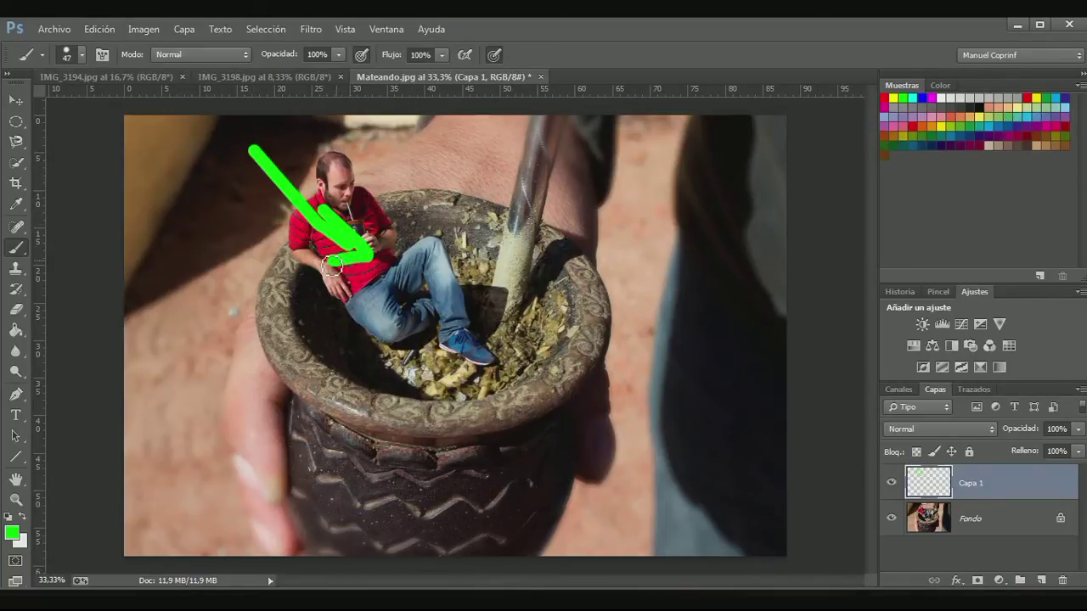
pyautogui.moveTo(485, 333); pyautogui.dragTo(456, 265)
pyautogui.moveTo(323, 288)
pyautogui.mouseDown()
pyautogui.moveTo(320, 317)
pyautogui.moveTo(359, 382)
pyautogui.mouseUp()
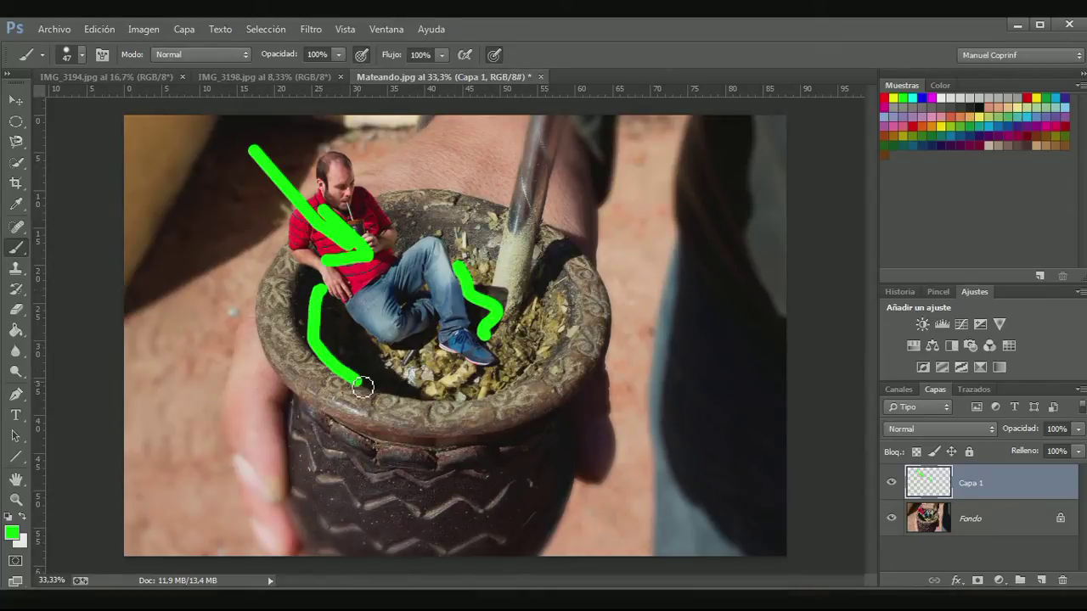
# Step: Undo all the green brush strokes on the new layer of Mateando.jpg
pyautogui.hotkey('ctrl', 'alt', 'z')
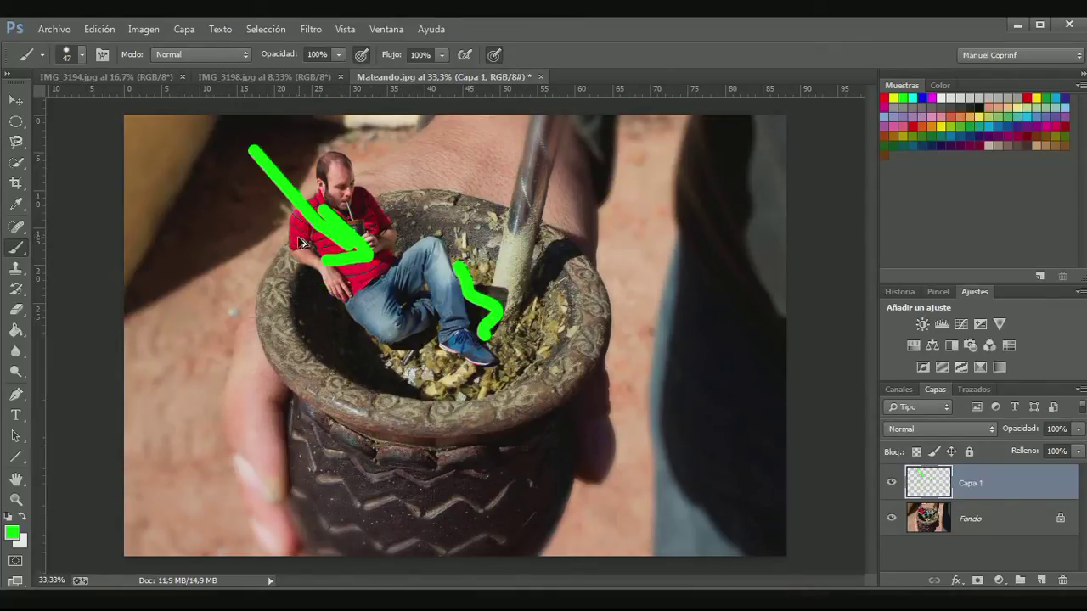
pyautogui.hotkey('ctrl', 'alt', 'z')
pyautogui.hotkey('ctrl', 'alt', 'z')
pyautogui.hotkey('ctrl', 'alt', 'z')
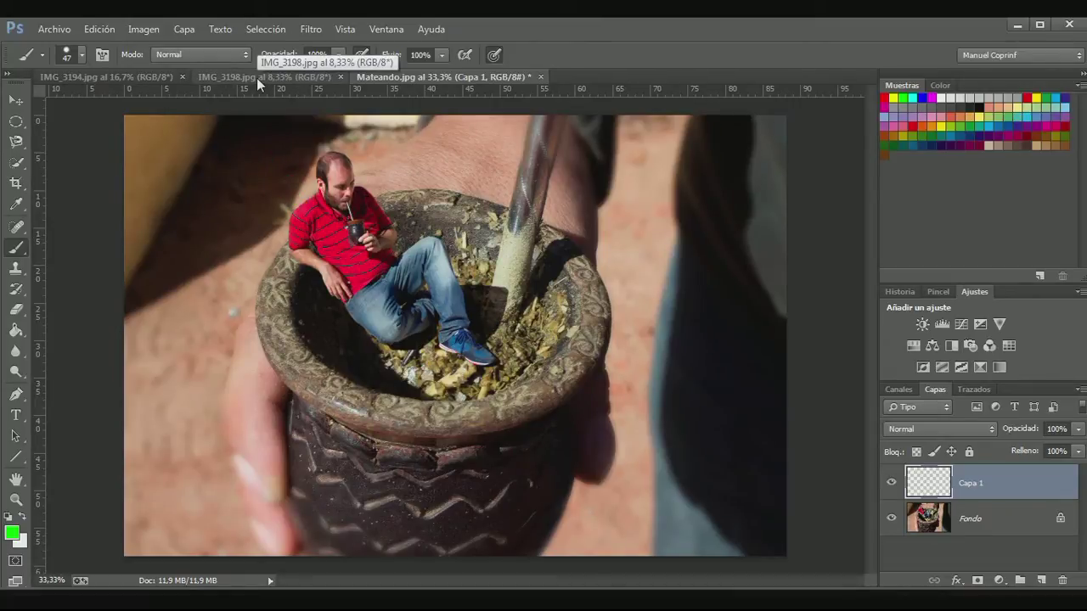
# Step: In IMG_3198.jpg, paint a green light-direction arrow running diagonally from the photo's edge across the seated man's torso
pyautogui.click(292, 79)
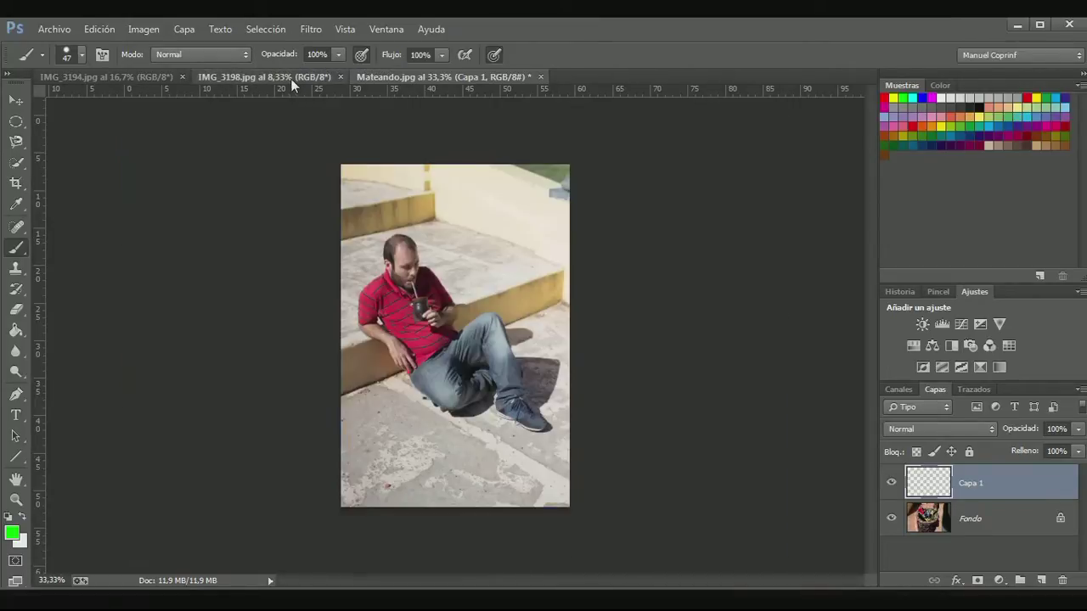
pyautogui.moveTo(338, 258); pyautogui.dragTo(471, 344)
pyautogui.moveTo(427, 284)
pyautogui.mouseDown()
pyautogui.moveTo(478, 350)
pyautogui.moveTo(422, 361)
pyautogui.mouseUp()
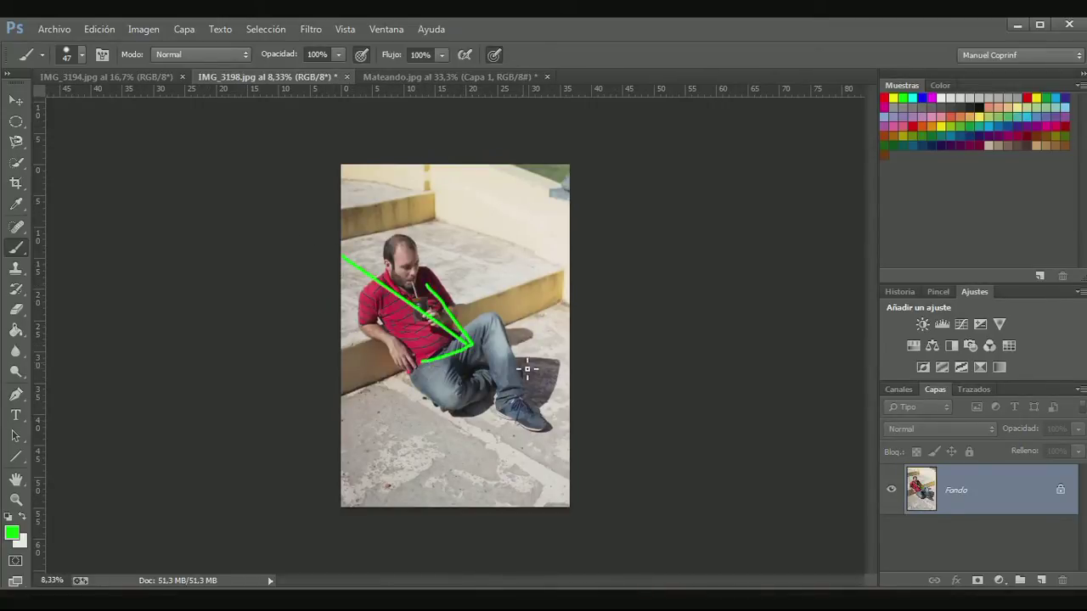
# Step: In IMG_3198.jpg, outline the shadow beside the seated man's legs with a green brush stroke
pyautogui.moveTo(533, 395)
pyautogui.mouseDown()
pyautogui.moveTo(544, 388)
pyautogui.moveTo(518, 324)
pyautogui.mouseUp()
pyautogui.click(133, 74)
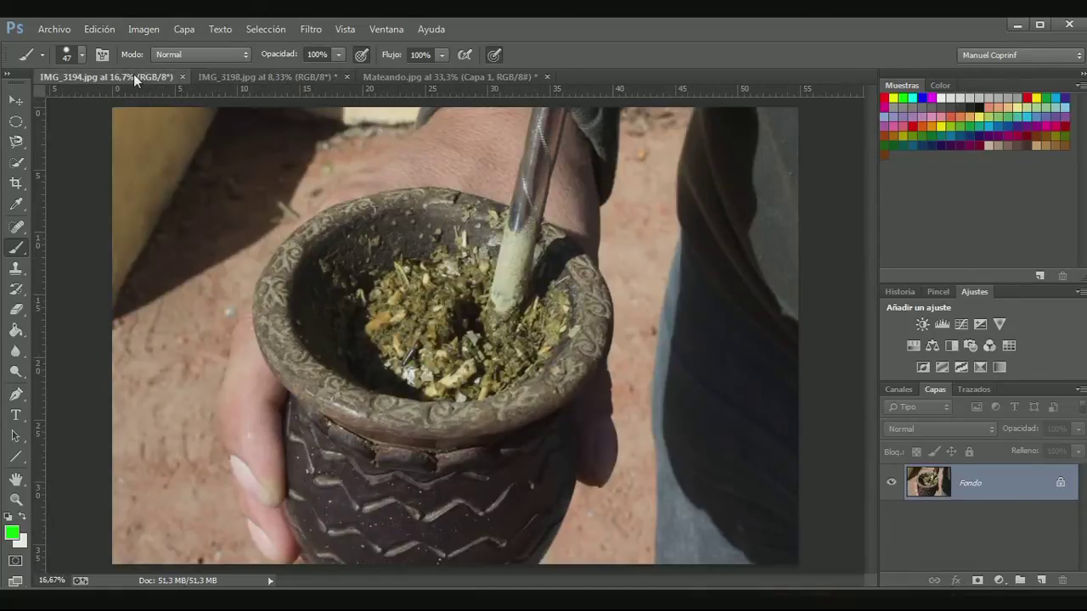
pyautogui.click(278, 78)
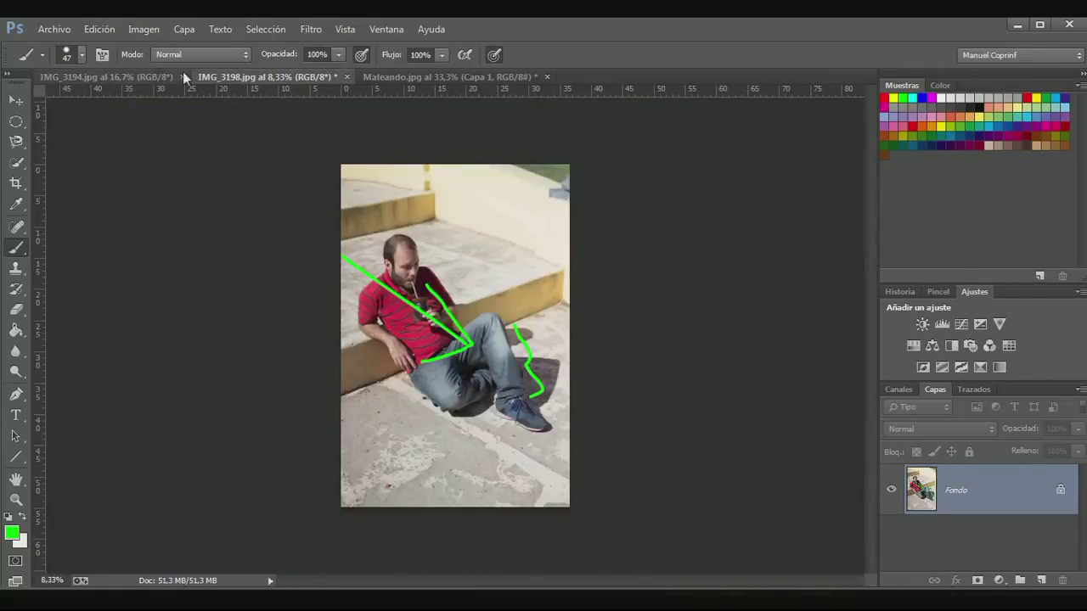
# Step: In IMG_3194.jpg, paint a green light-direction arrow into the gourd and mark the shadows inside its rim and beside the straw
pyautogui.click(128, 76)
pyautogui.moveTo(219, 129); pyautogui.dragTo(320, 224)
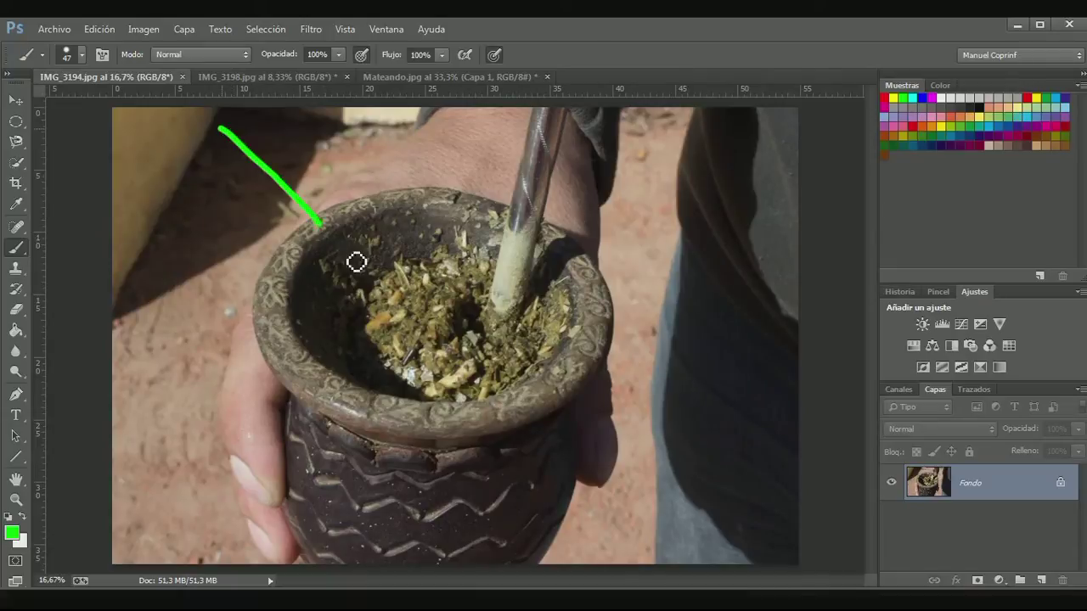
pyautogui.moveTo(357, 262); pyautogui.dragTo(391, 287)
pyautogui.moveTo(342, 219)
pyautogui.mouseDown()
pyautogui.moveTo(399, 294)
pyautogui.moveTo(323, 293)
pyautogui.mouseUp()
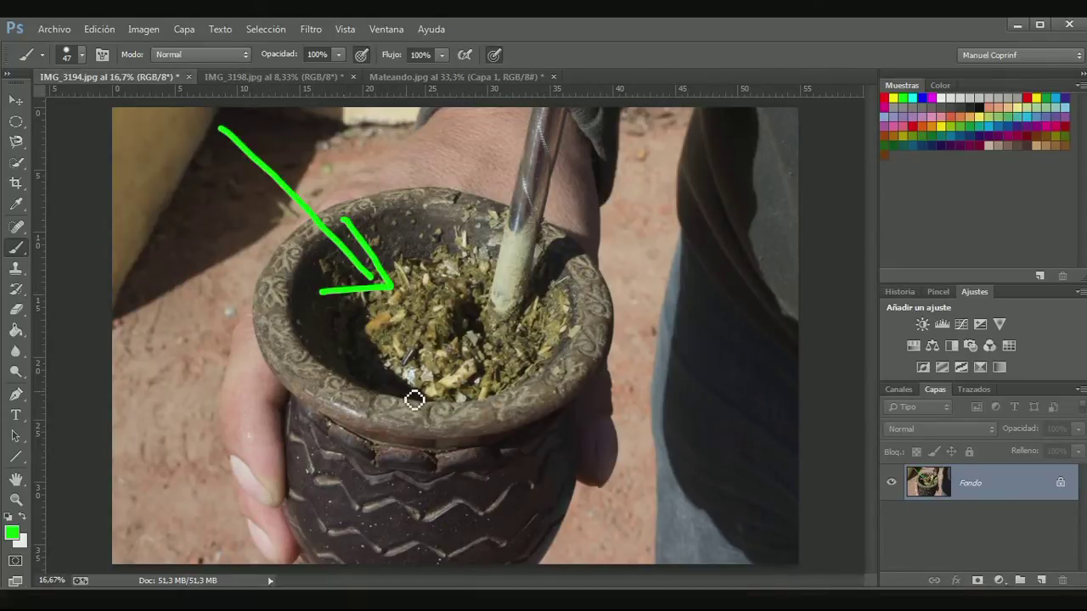
pyautogui.moveTo(411, 394)
pyautogui.mouseDown()
pyautogui.moveTo(366, 366)
pyautogui.moveTo(337, 294)
pyautogui.mouseUp()
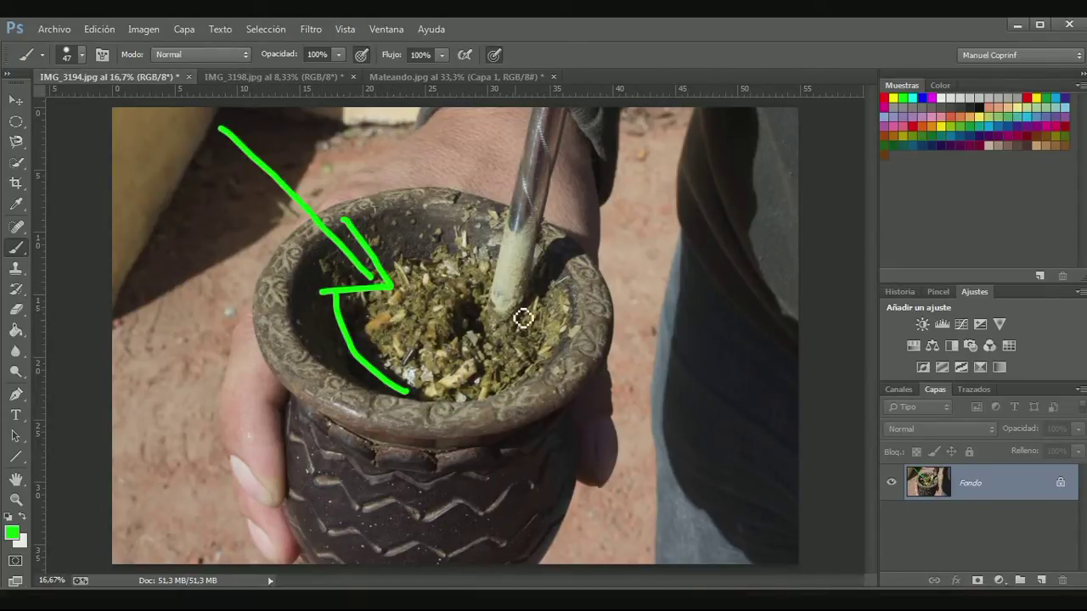
pyautogui.moveTo(523, 318)
pyautogui.mouseDown()
pyautogui.moveTo(569, 274)
pyautogui.moveTo(598, 219)
pyautogui.moveTo(612, 151)
pyautogui.mouseUp()
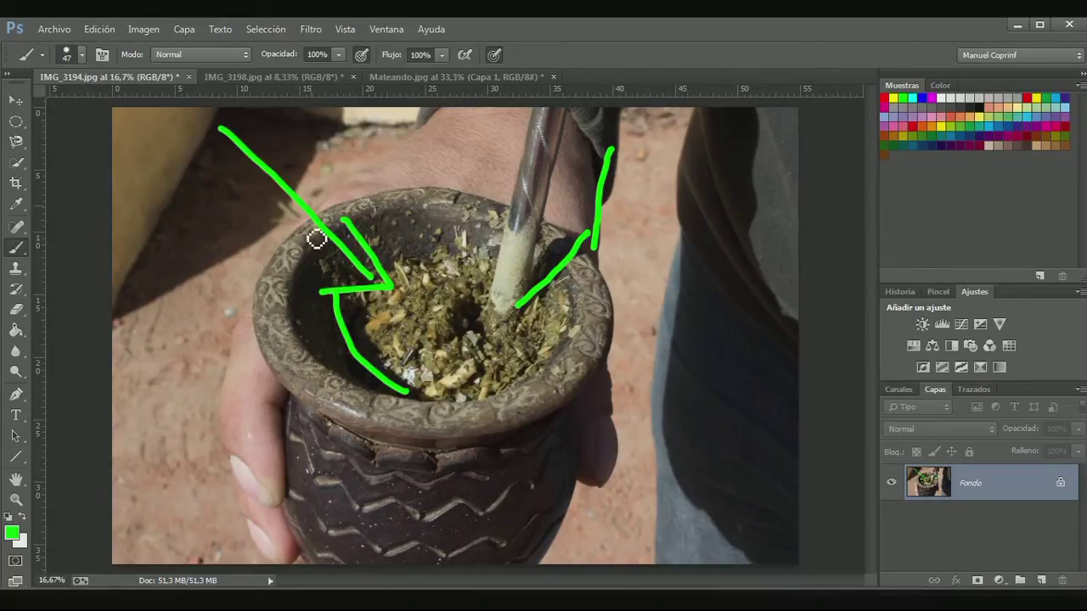
# Step: Compare IMG_3198.jpg with the Mateando.jpg montage and undo all the green brush strokes in IMG_3198.jpg
pyautogui.click(253, 82)
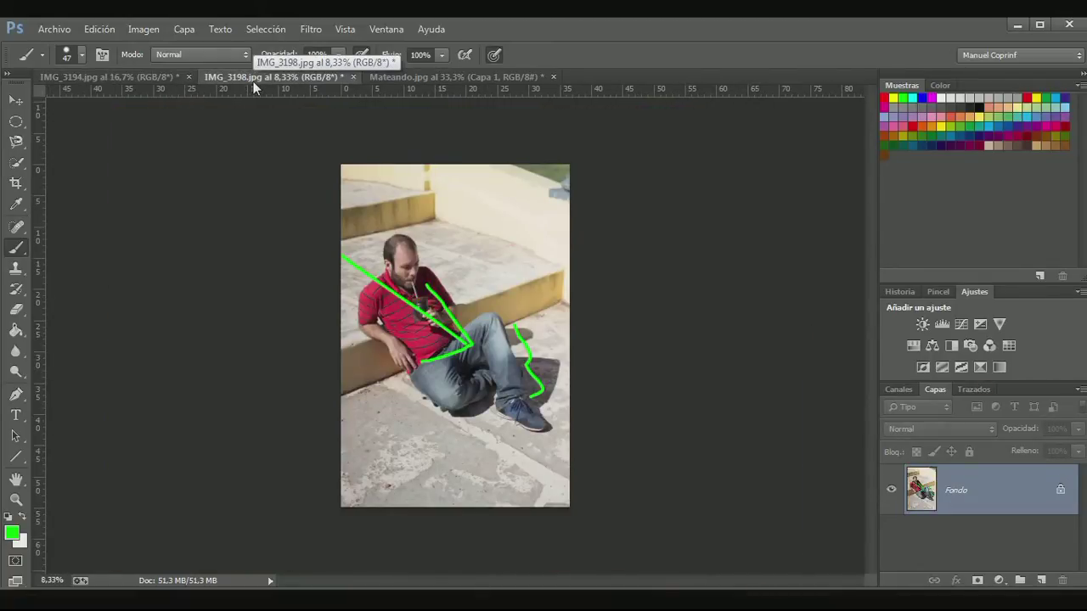
pyautogui.click(442, 80)
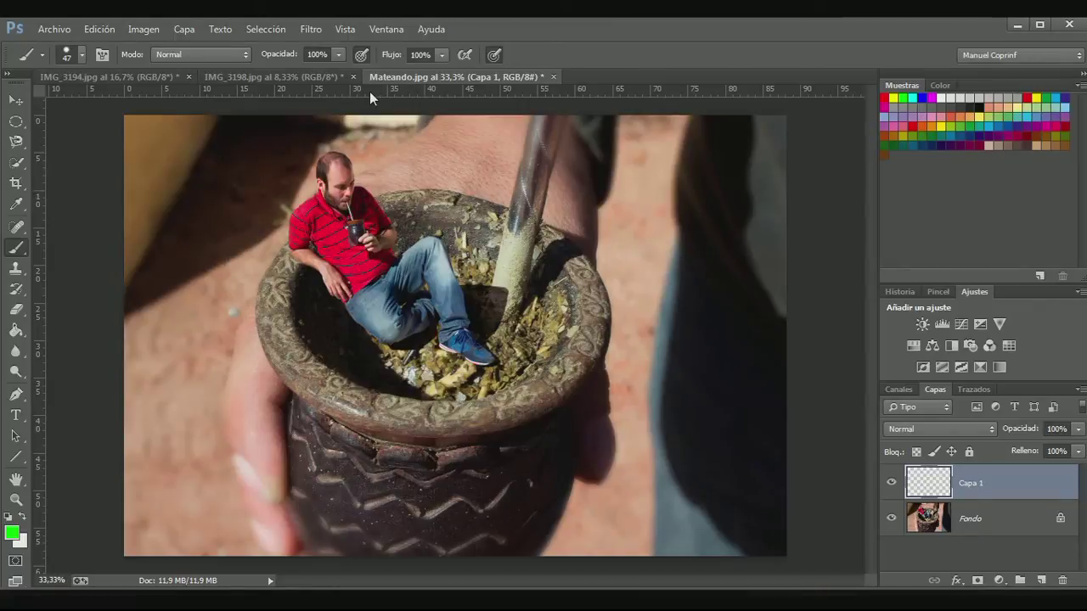
pyautogui.click(310, 78)
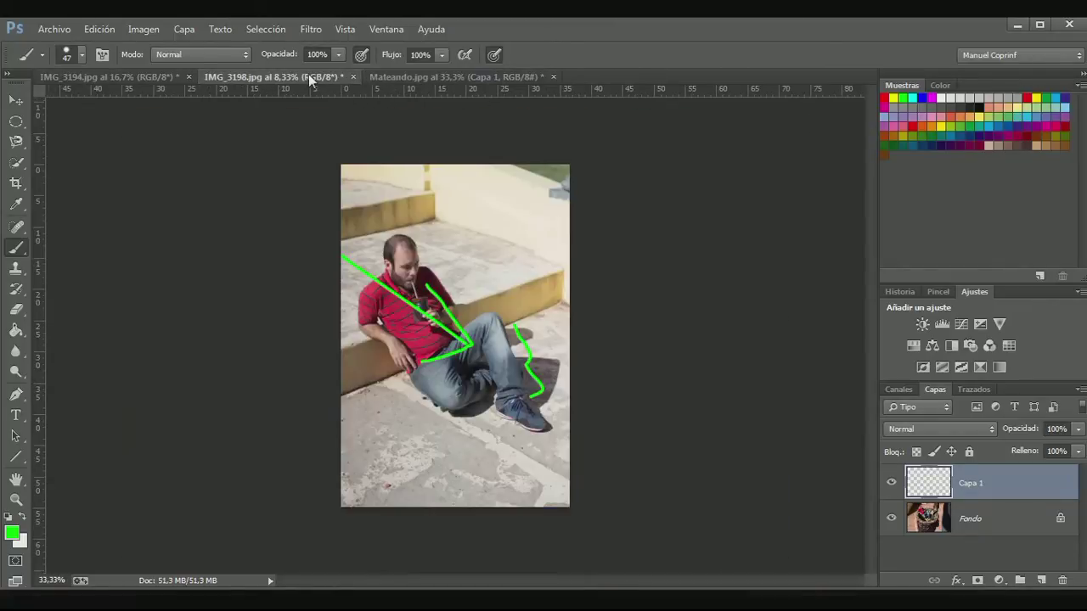
pyautogui.hotkey('ctrl', 'z')
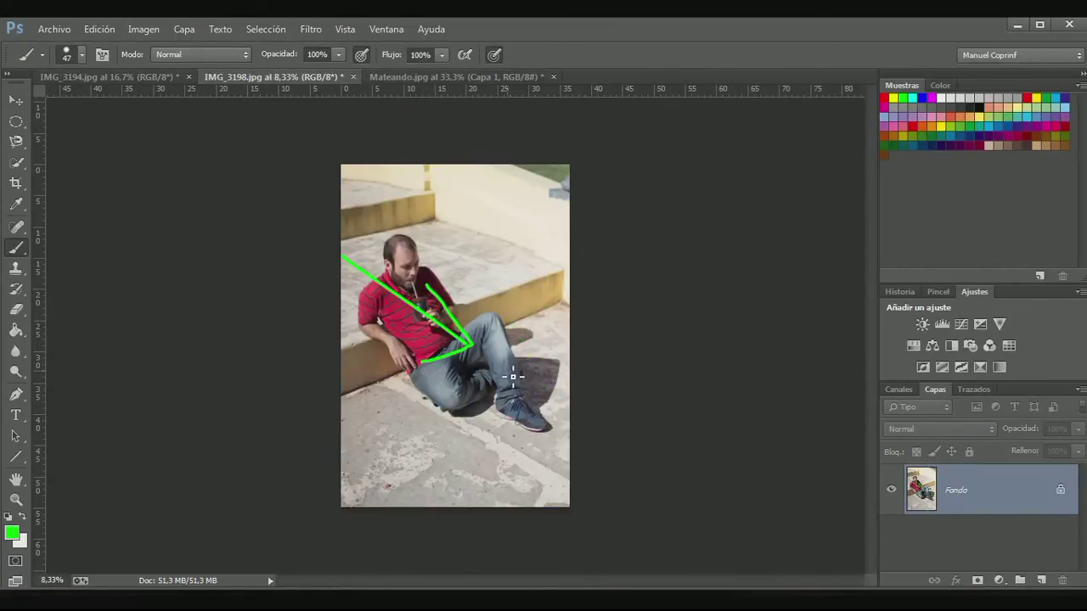
pyautogui.hotkey('ctrl', 'alt', 'z')
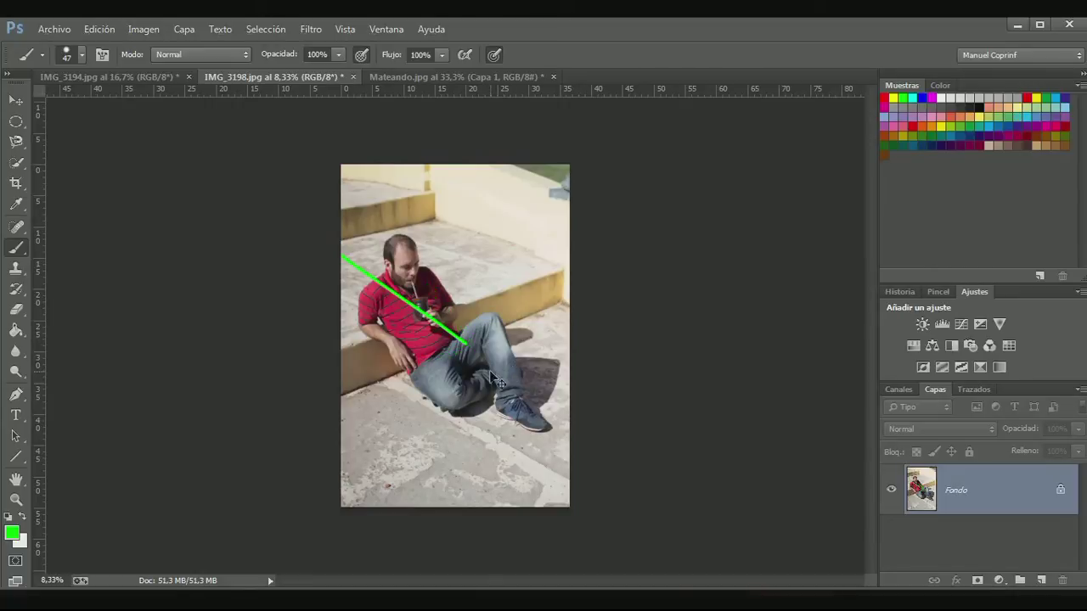
pyautogui.hotkey('ctrl', 'alt', 'z')
# Step: Step back and forth through the brush-stroke states in the history of IMG_3198.jpg and return to the Abrir state
pyautogui.click(893, 290)
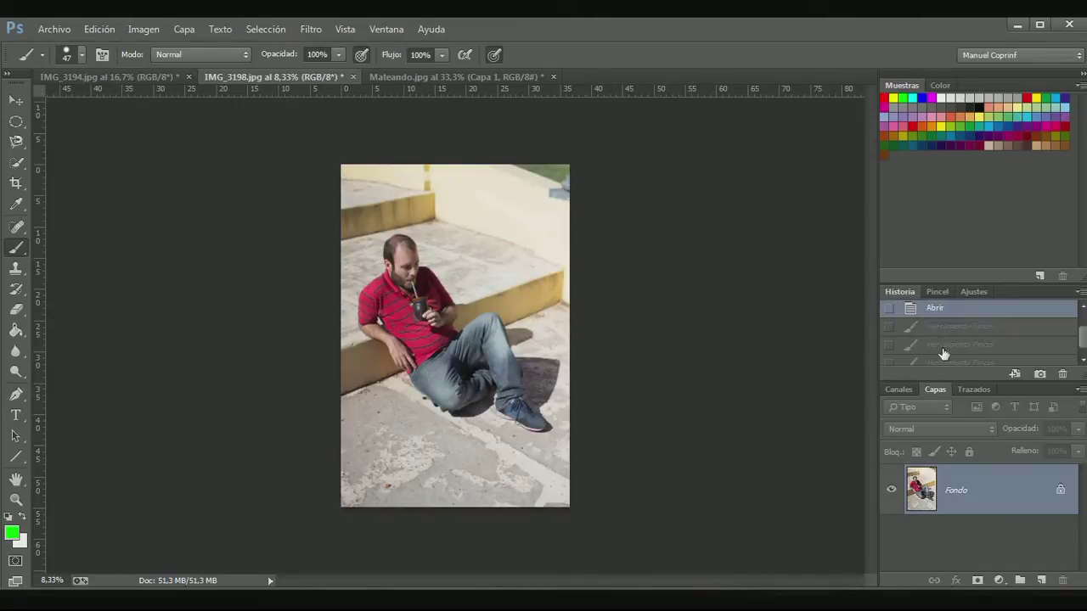
pyautogui.click(989, 348)
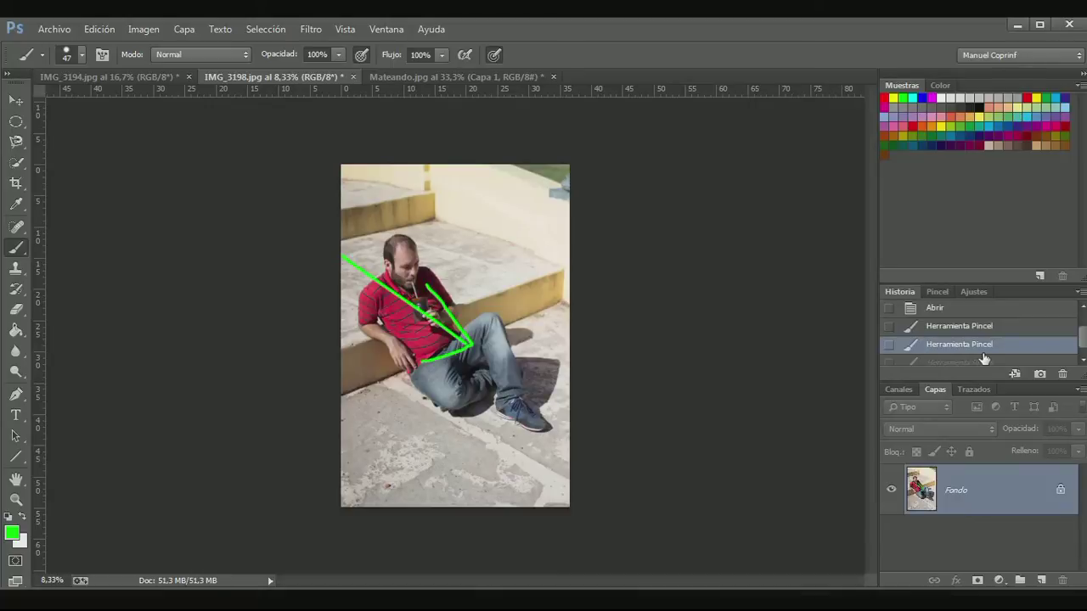
pyautogui.click(978, 356)
pyautogui.click(962, 337)
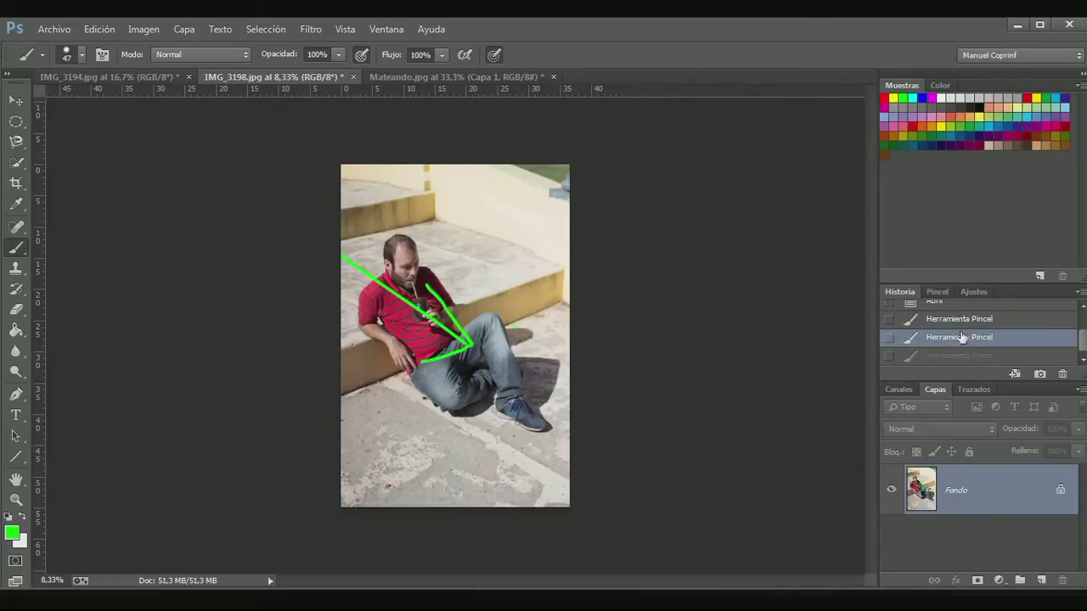
pyautogui.click(964, 320)
pyautogui.click(965, 355)
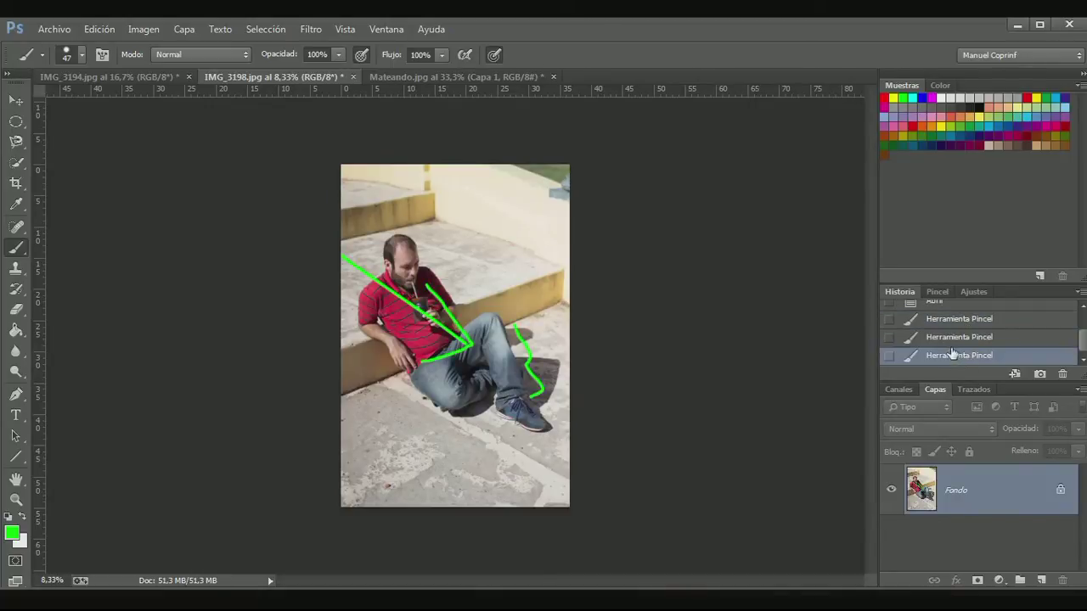
pyautogui.click(955, 338)
pyautogui.click(956, 321)
pyautogui.scroll(2, 938, 339)
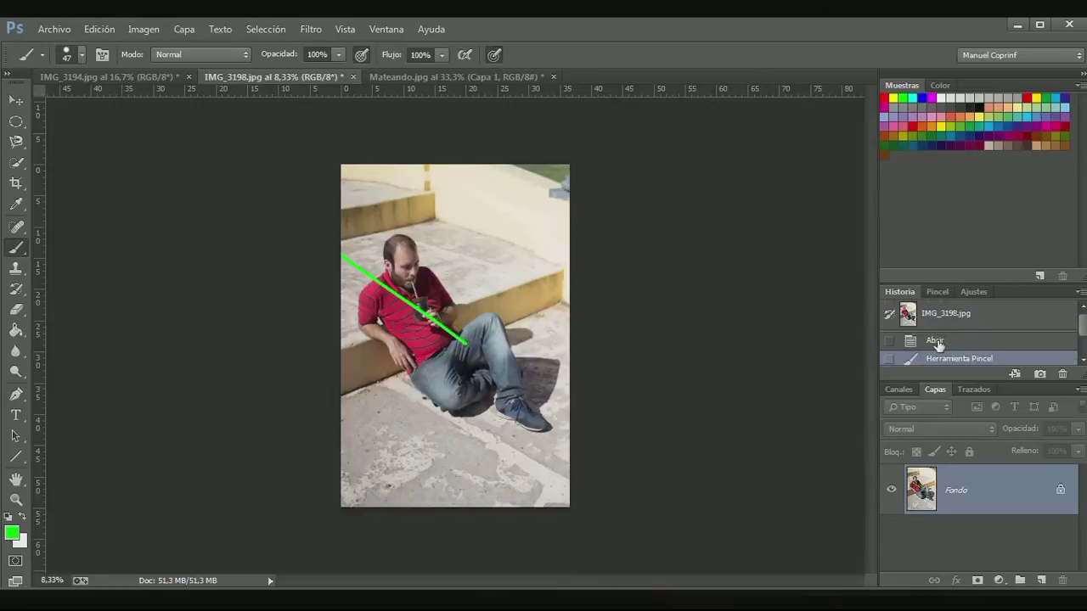
pyautogui.click(935, 340)
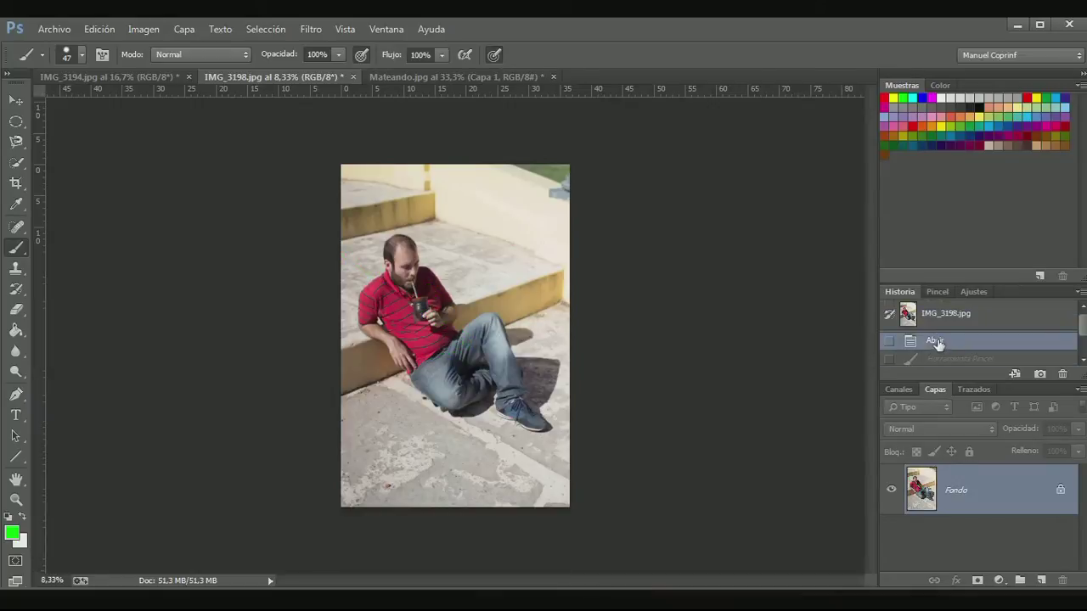
# Step: Enlarge the history list and step IMG_3194.jpg back through its brush strokes to the Abrir state
pyautogui.click(131, 76)
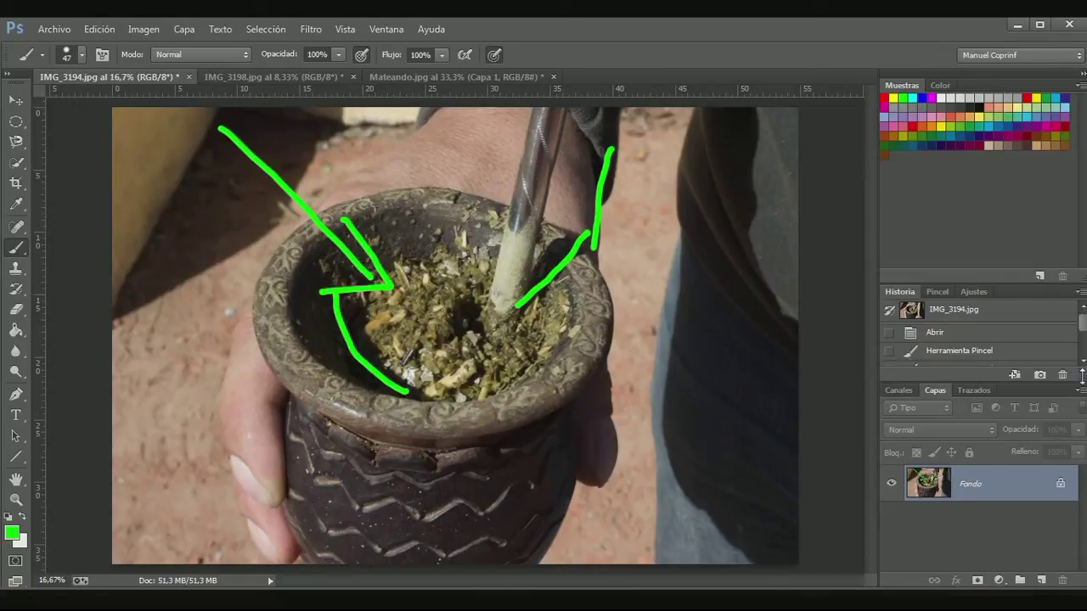
pyautogui.moveTo(1084, 374); pyautogui.dragTo(1084, 413)
pyautogui.scroll(-2, 1084, 369)
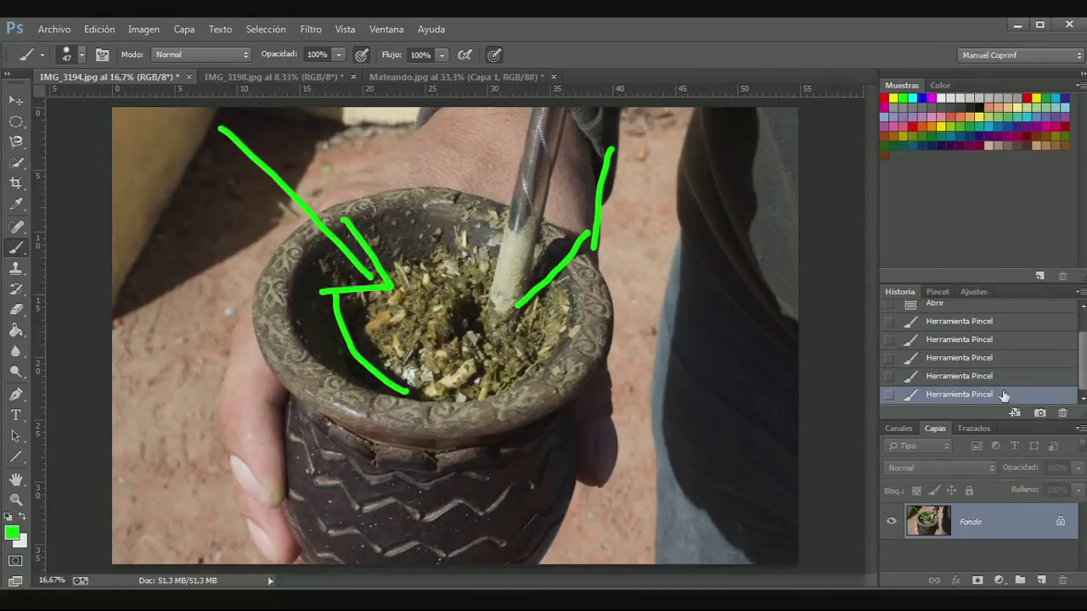
pyautogui.click(977, 376)
pyautogui.click(976, 358)
pyautogui.click(975, 340)
pyautogui.click(970, 321)
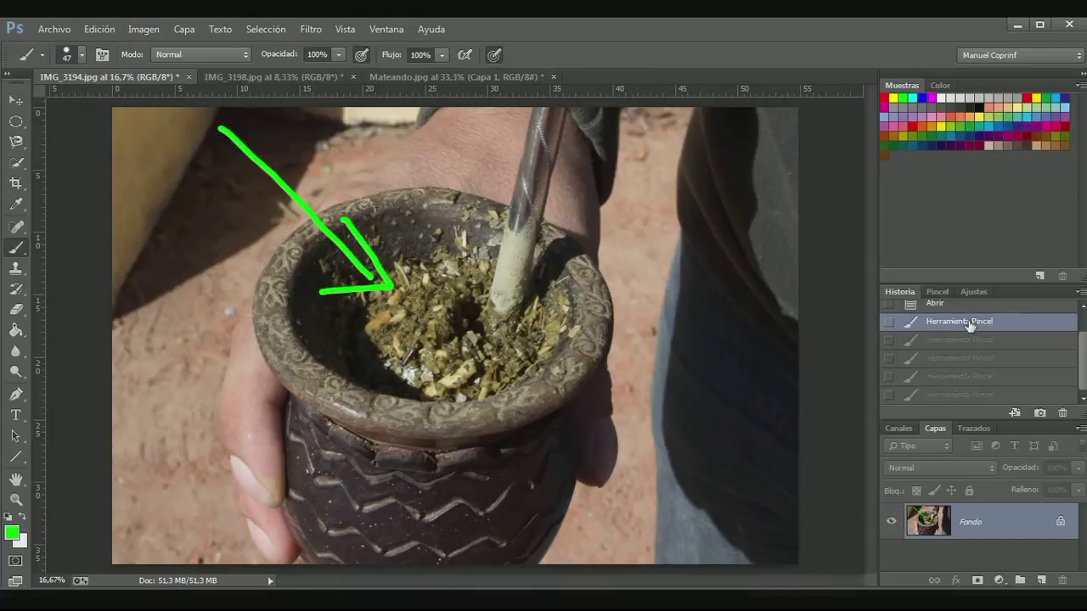
pyautogui.scroll(2, 968, 329)
pyautogui.click(967, 332)
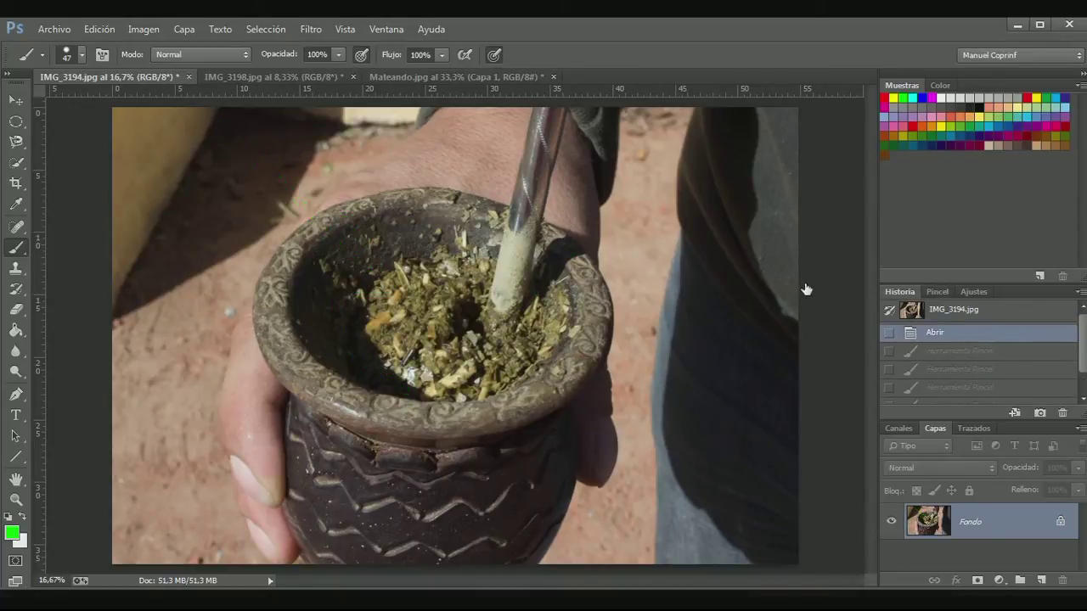
pyautogui.click(391, 30)
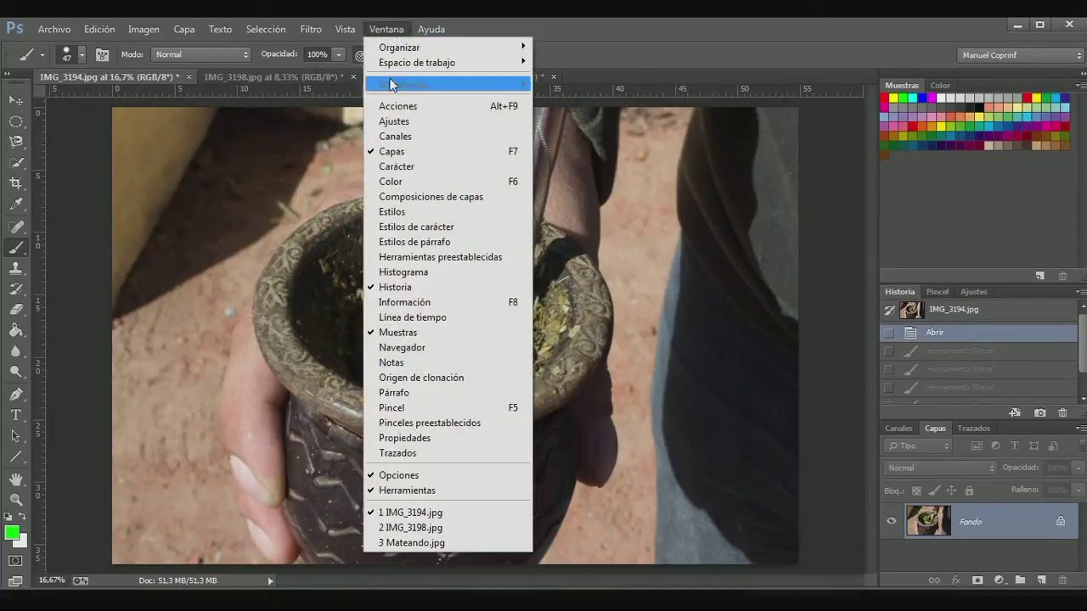
pyautogui.click(676, 54)
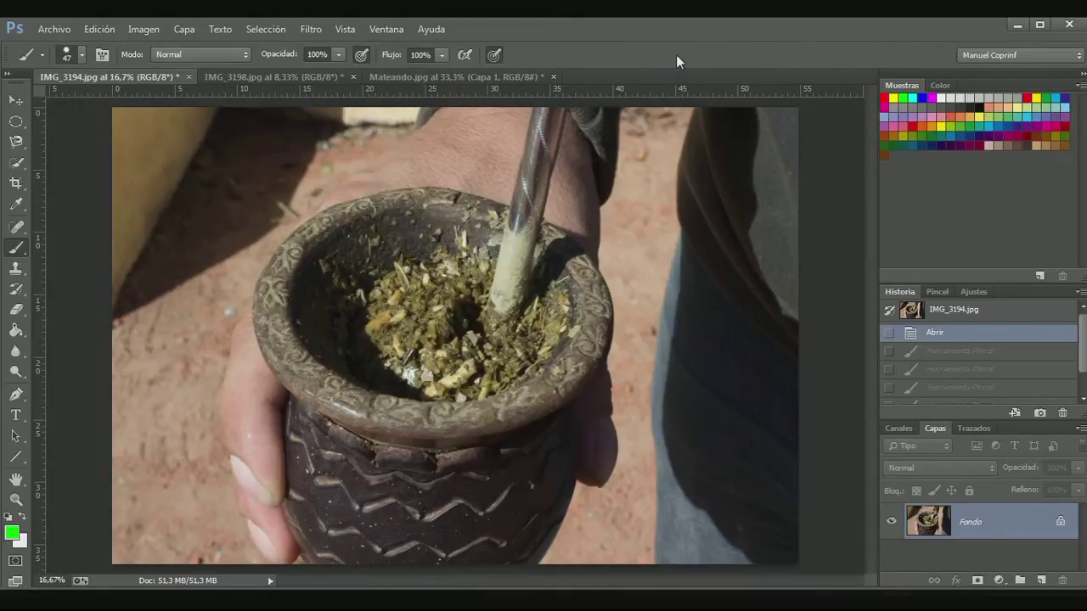
pyautogui.click(221, 79)
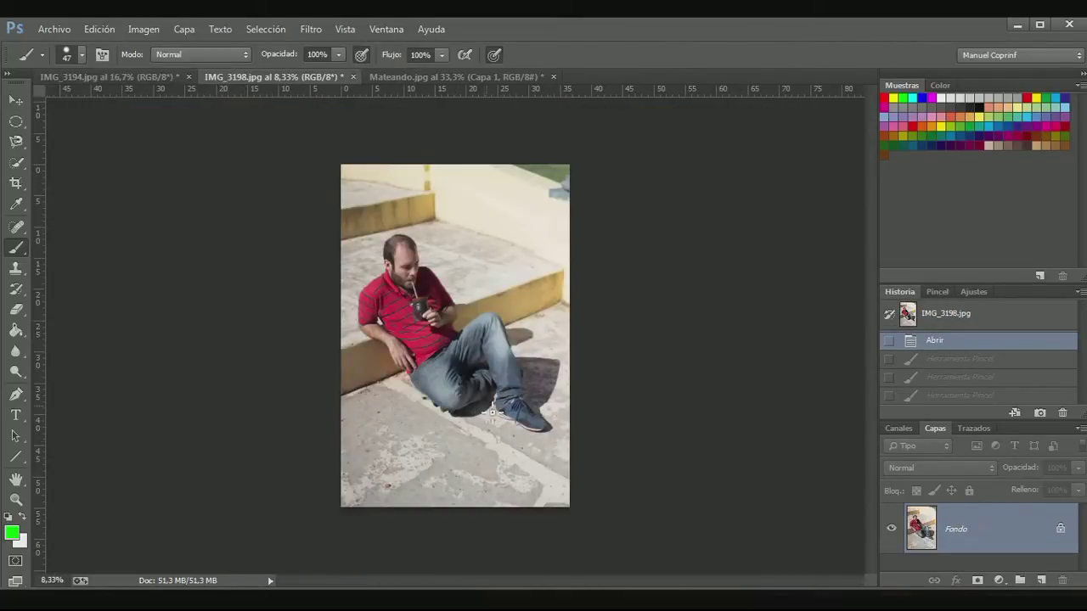
pyautogui.click(161, 77)
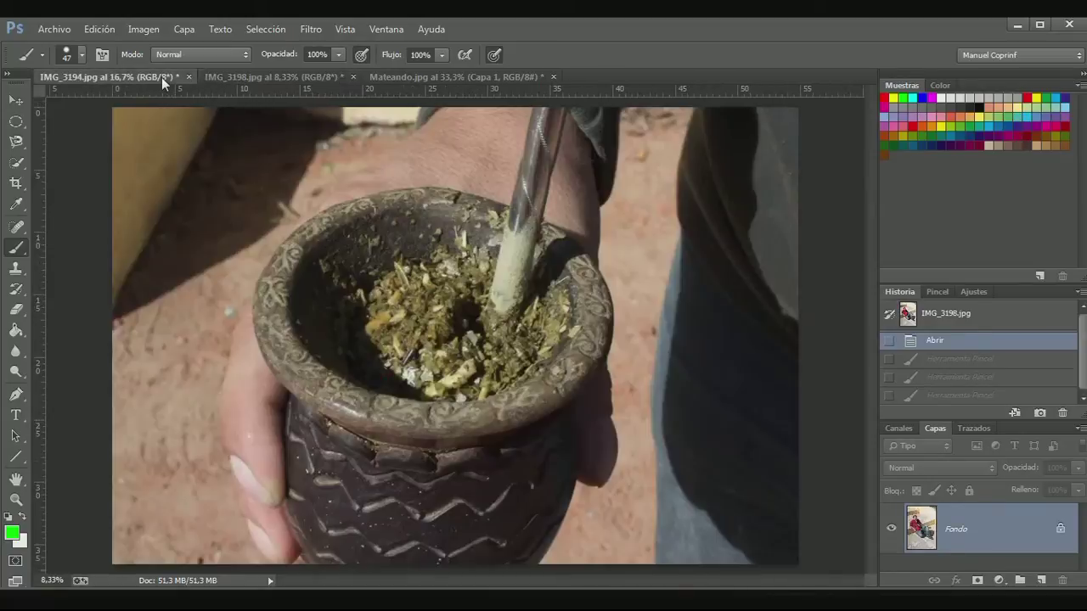
# Step: Convert the locked Fondo background of IMG_3198.jpg into a regular layer with the default settings
pyautogui.click(272, 77)
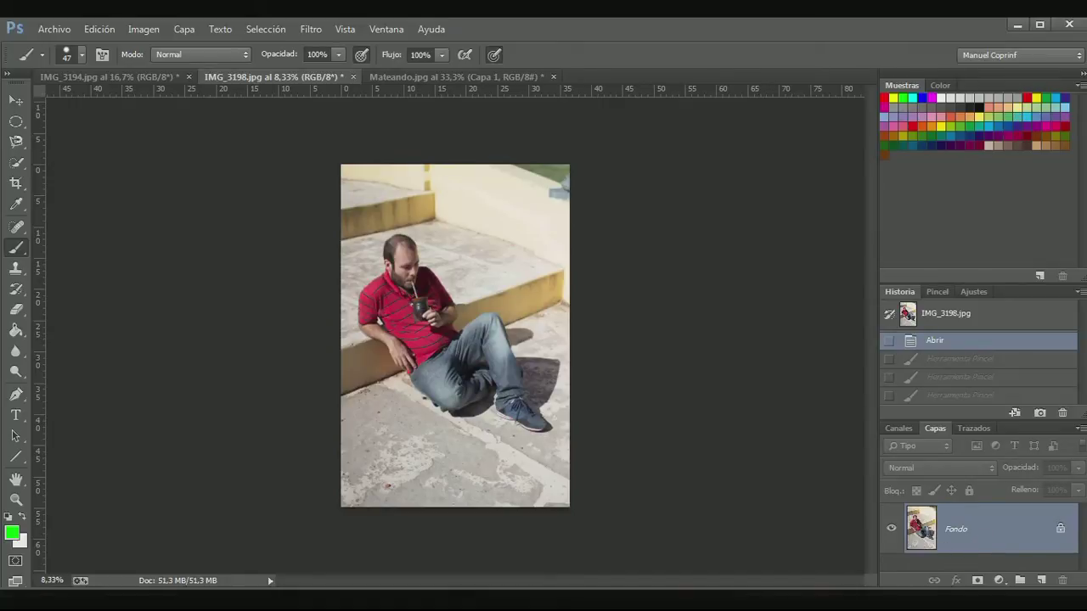
pyautogui.doubleClick(1062, 531)
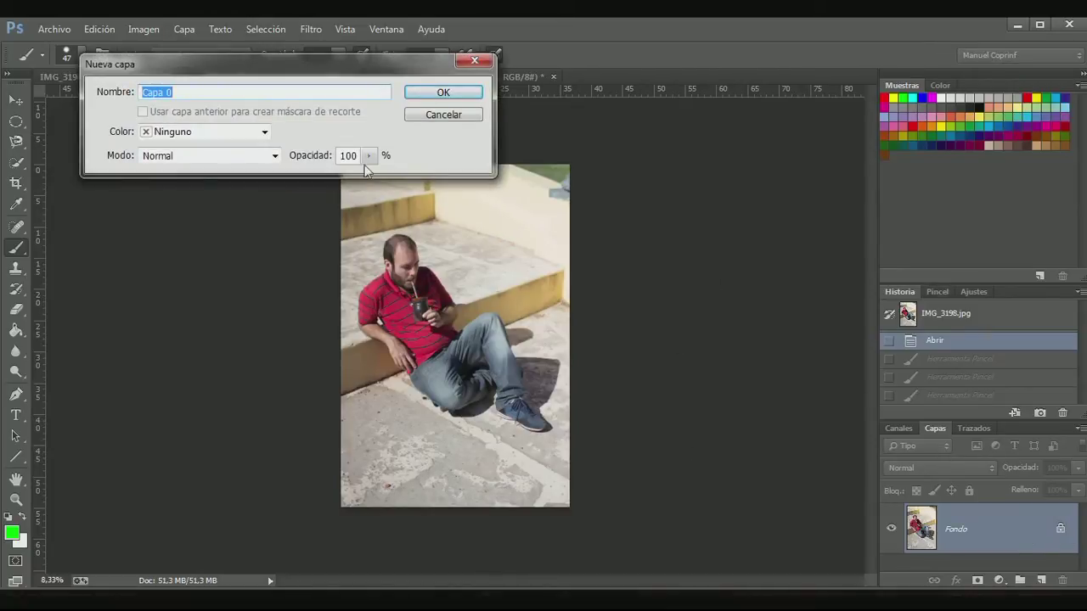
pyautogui.click(448, 115)
pyautogui.doubleClick(1034, 523)
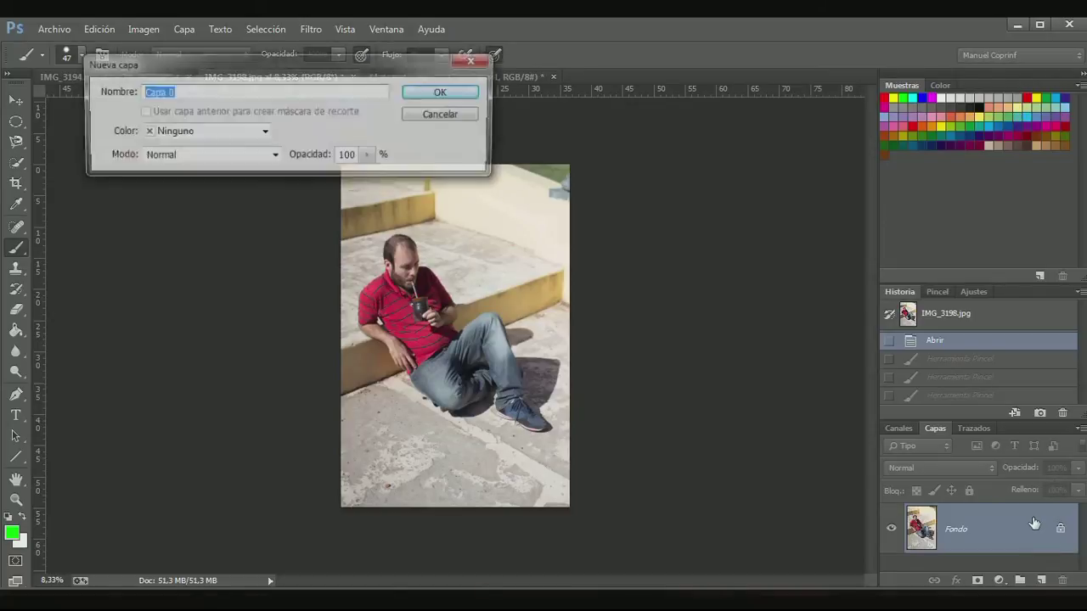
pyautogui.click(440, 93)
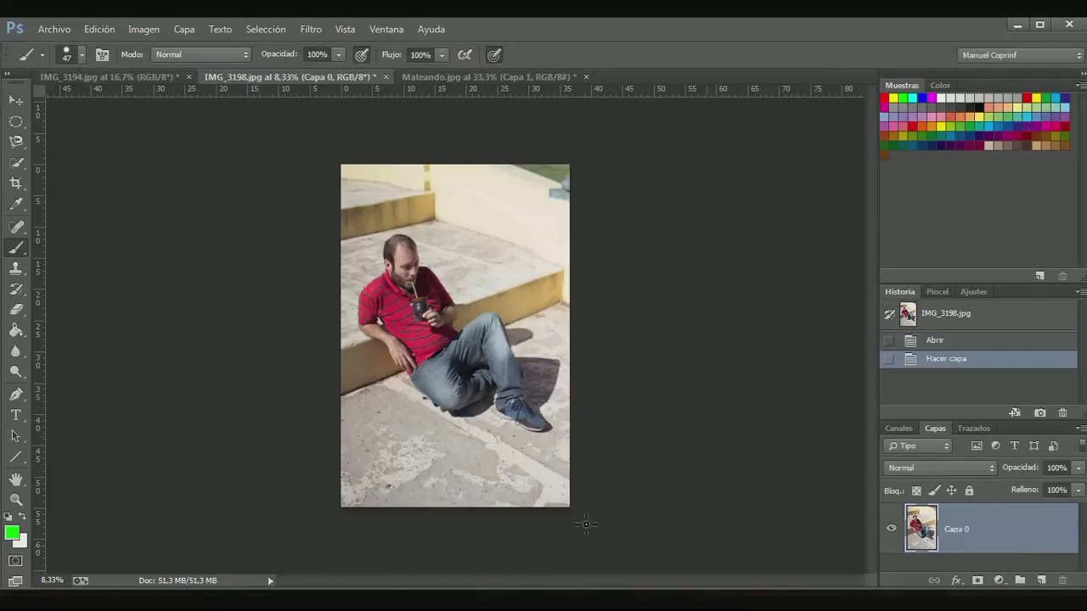
# Step: Duplicate the Capa 0 layer into the IMG_3194.jpg document, naming the copy with the man's first name followed by "tomado mate"
pyautogui.rightClick(1009, 540)
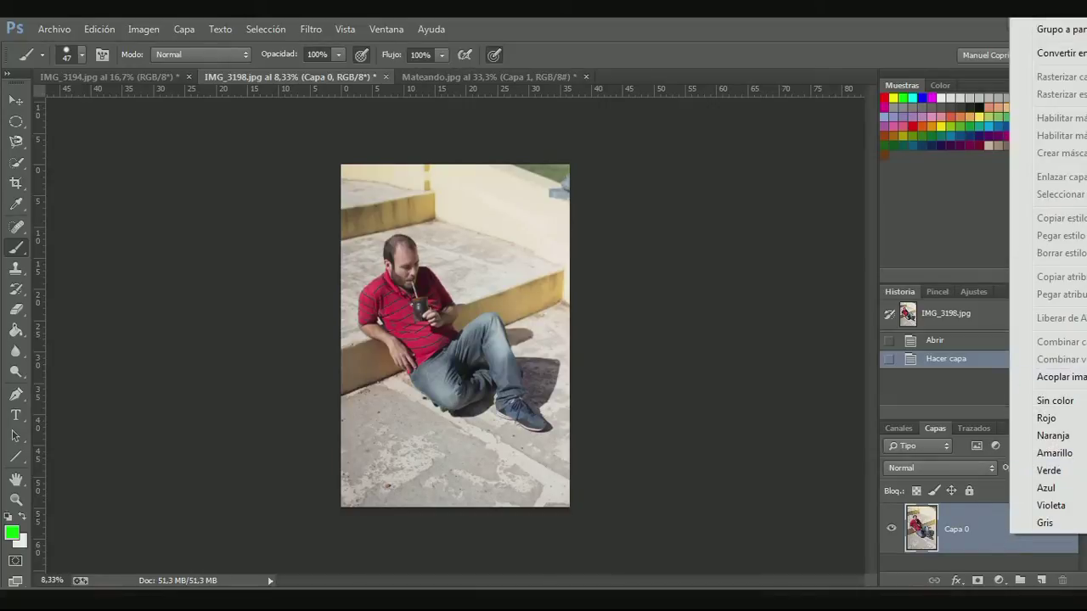
pyautogui.click(1053, 20)
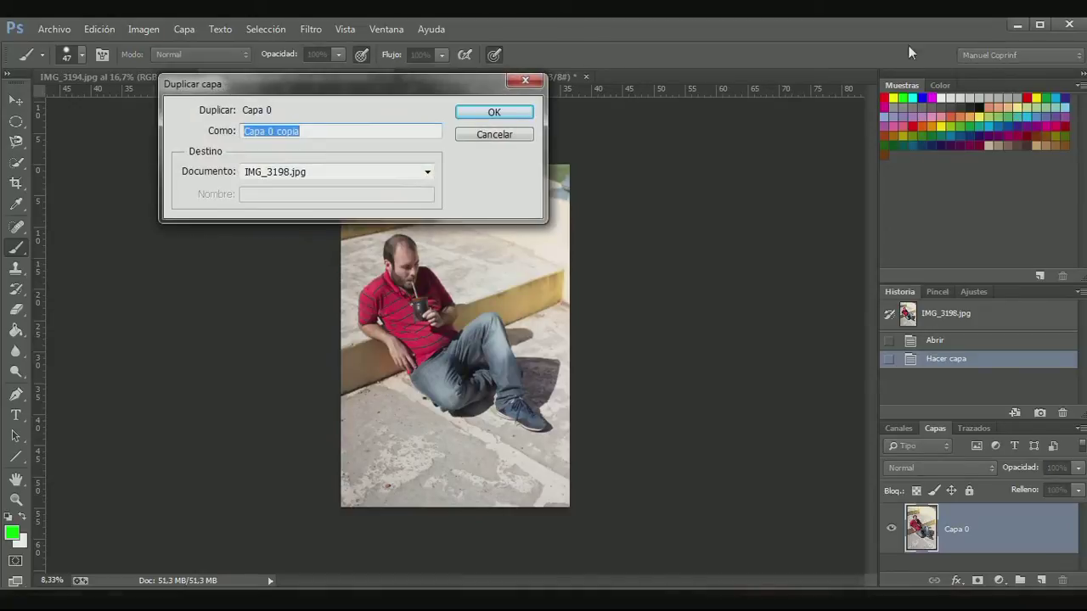
pyautogui.moveTo(179, 88); pyautogui.dragTo(347, 185)
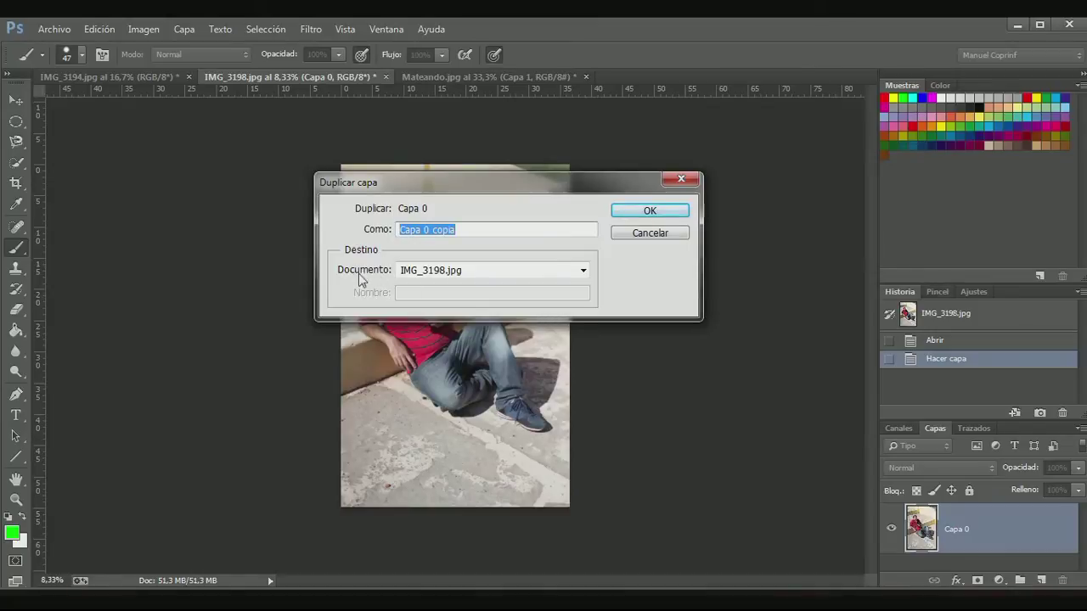
pyautogui.click(450, 270)
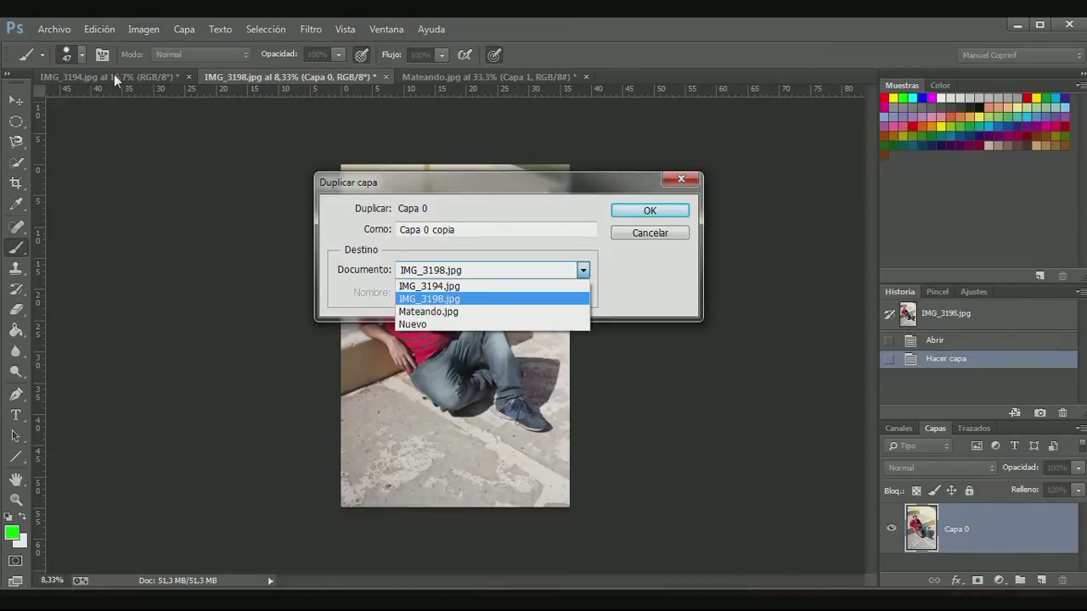
pyautogui.click(452, 288)
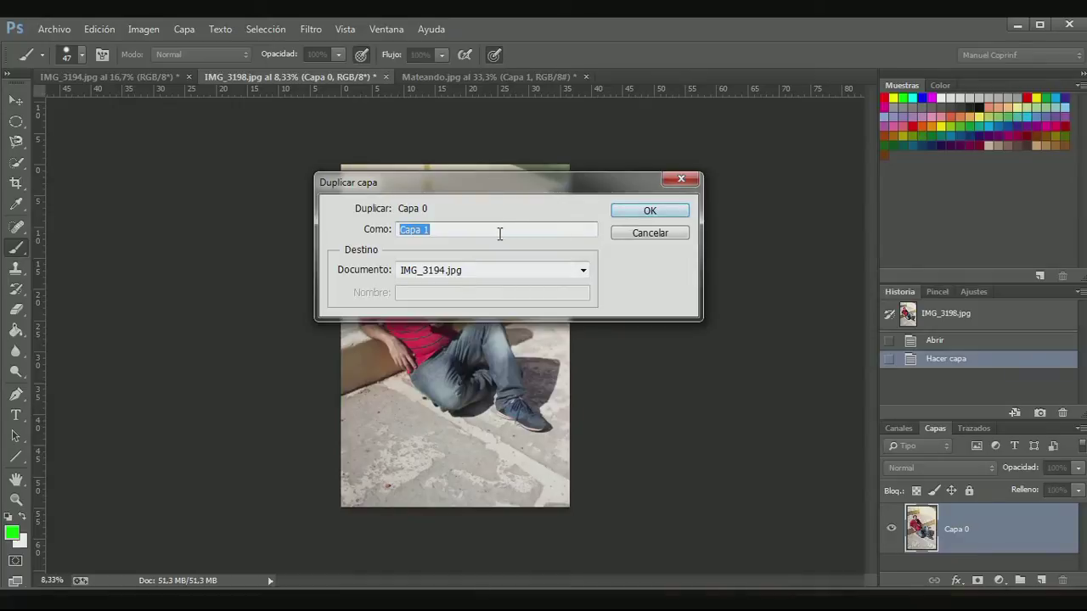
pyautogui.moveTo(500, 233); pyautogui.dragTo(312, 222)
pyautogui.write('manuel tomado')
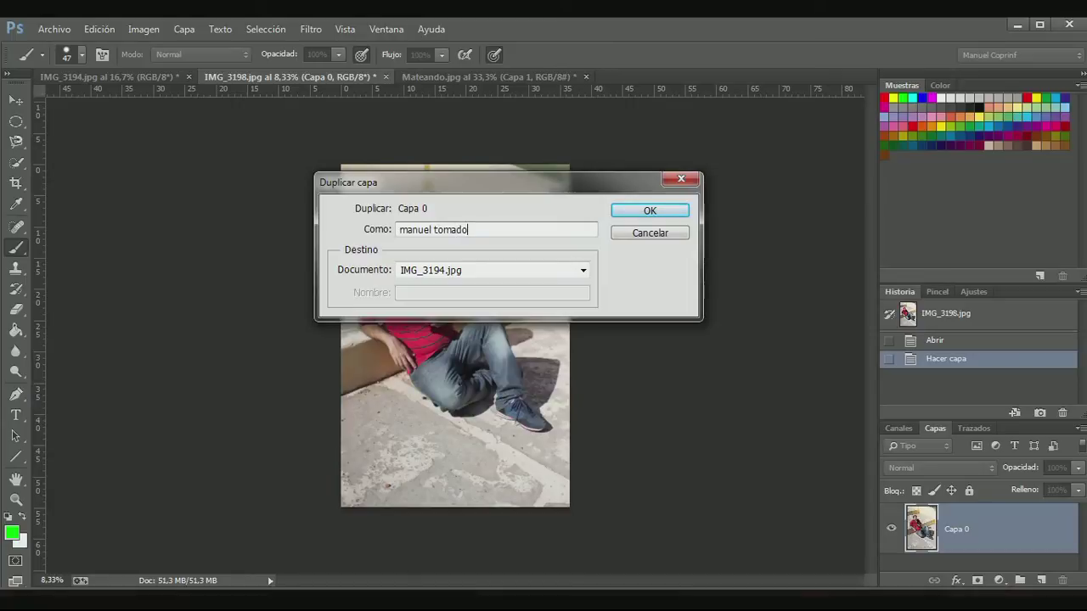
pyautogui.press('Return')
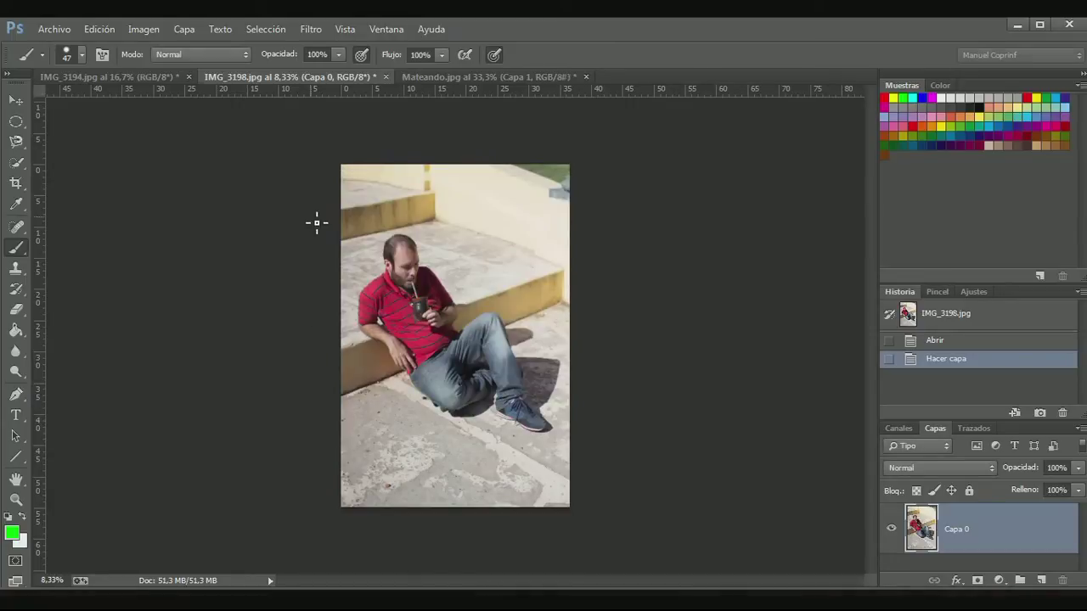
# Step: Compare the duplicated layer in IMG_3194.jpg with the Mateando.jpg montage and the source photo, returning to IMG_3194.jpg
pyautogui.click(230, 75)
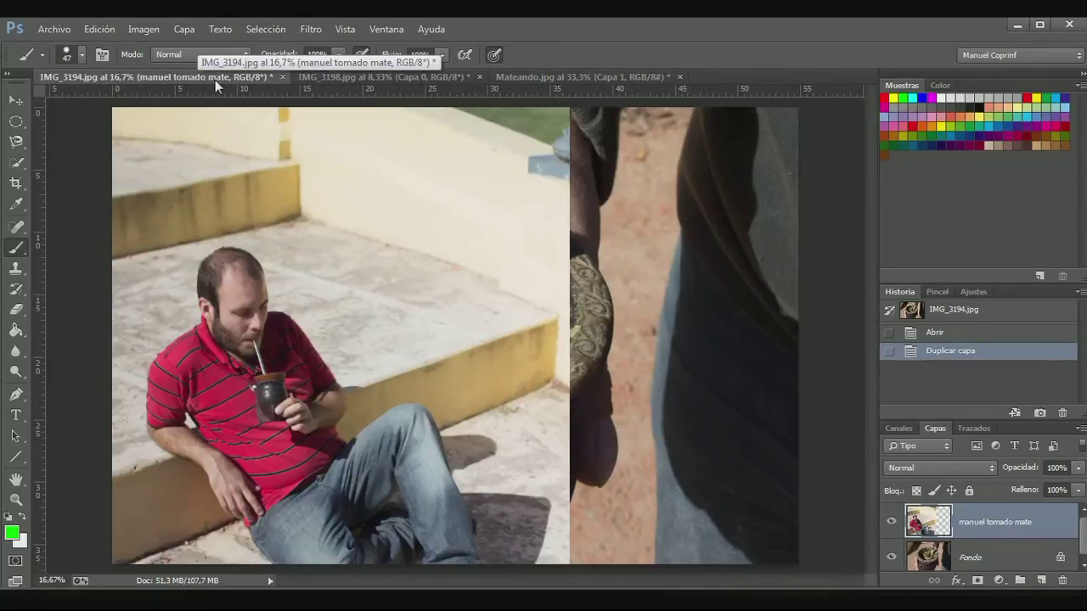
pyautogui.click(529, 78)
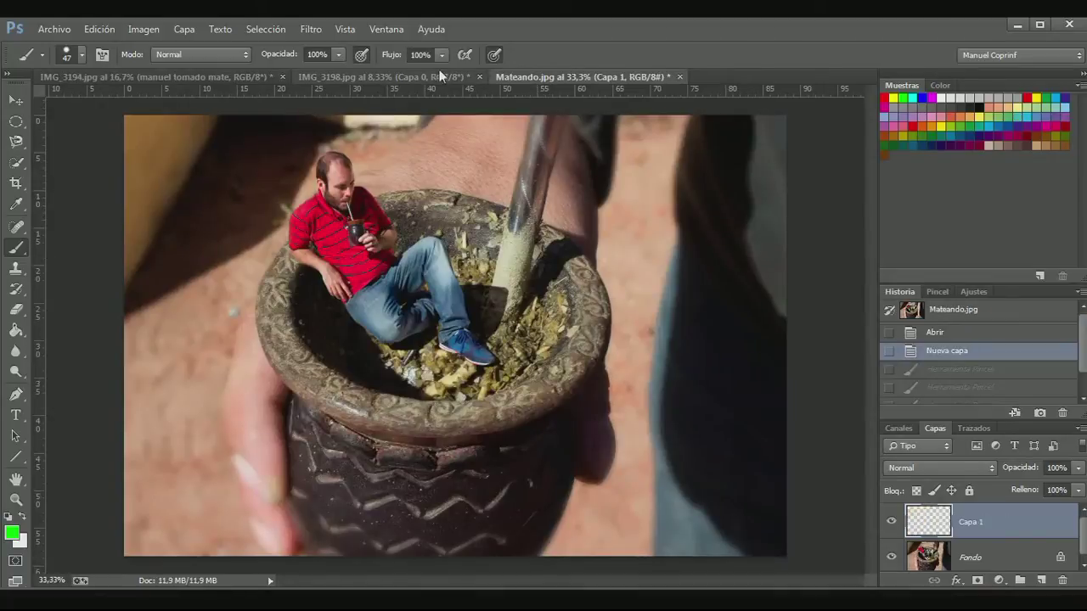
pyautogui.click(439, 76)
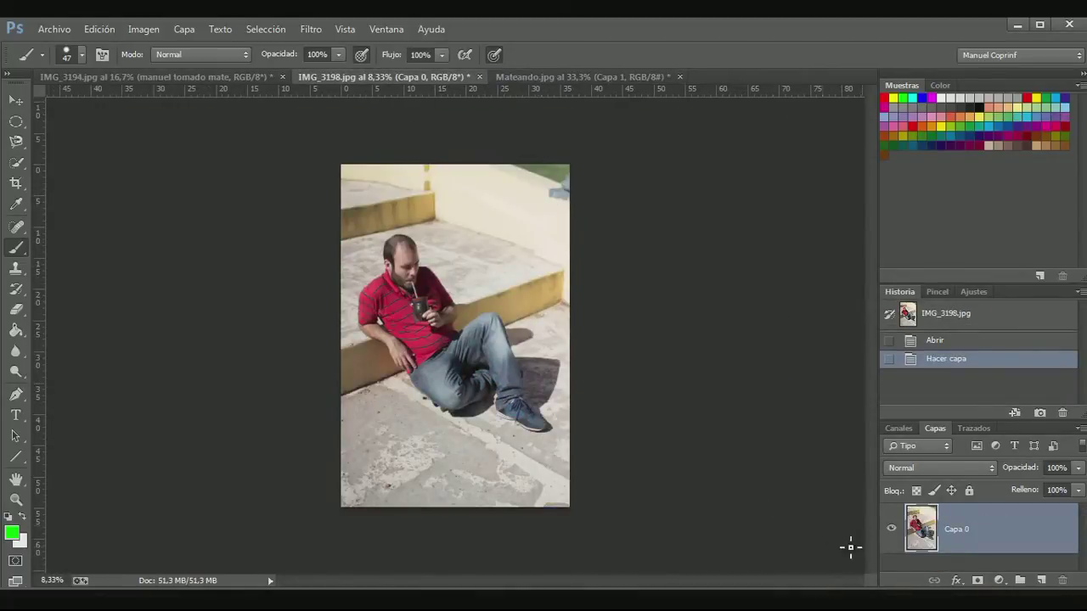
pyautogui.click(245, 79)
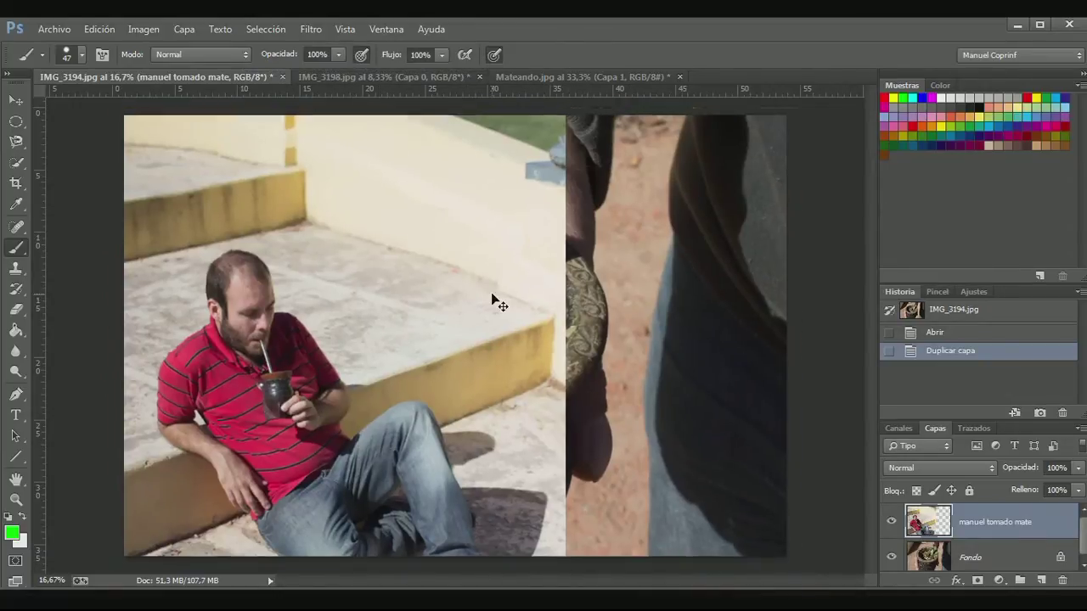
# Step: Move the man's photo layer within IMG_3194.jpg so that his whole body, including the shoes, lies inside the canvas
pyautogui.hotkey('ctrl', '-')
pyautogui.hotkey('ctrl', '-')
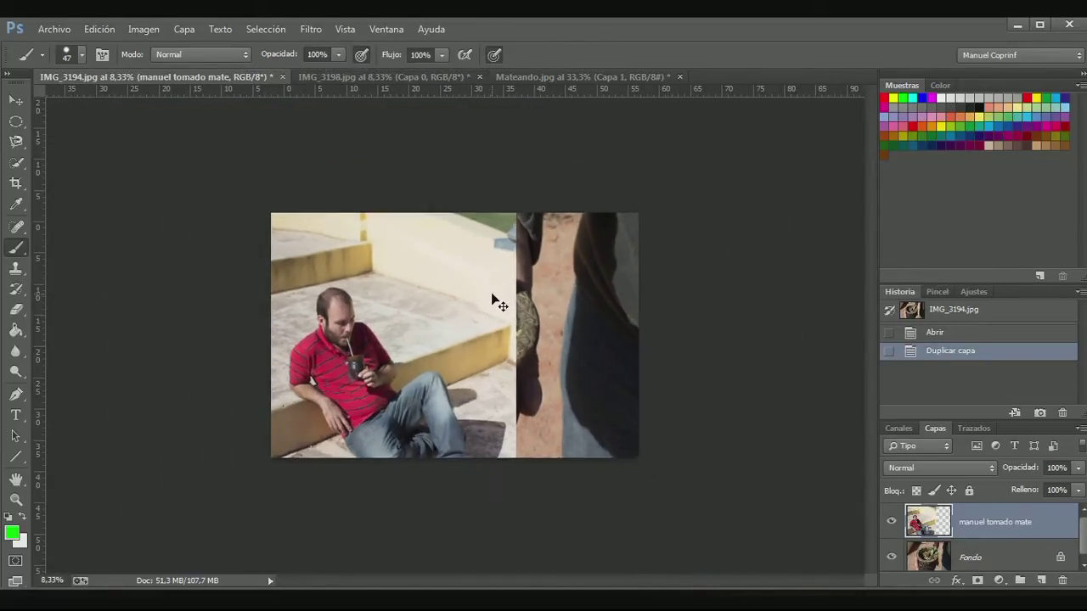
pyautogui.hotkey('ctrl', '+')
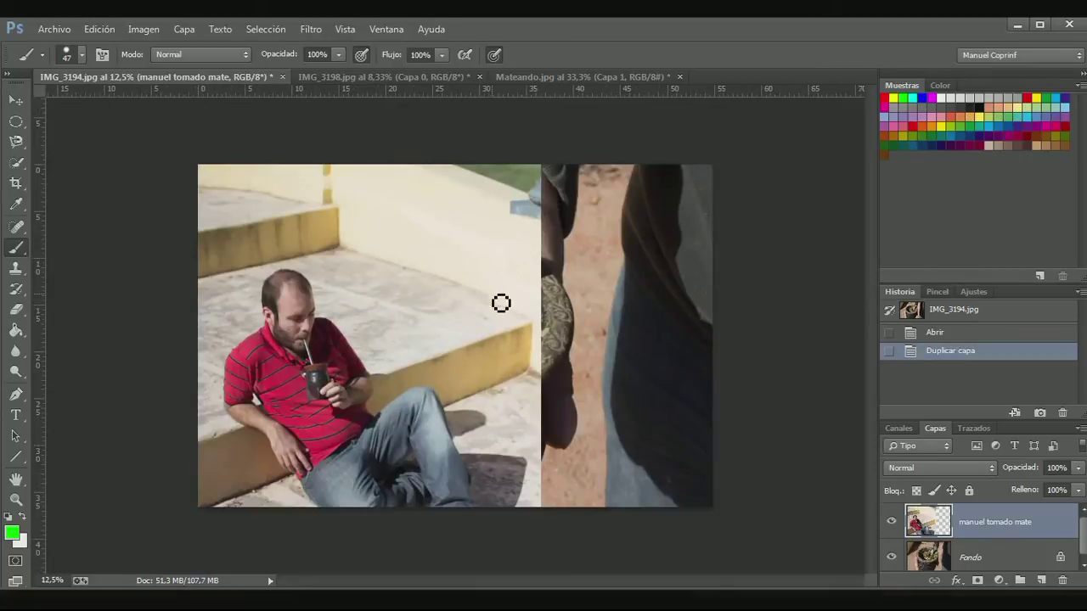
pyautogui.click(19, 103)
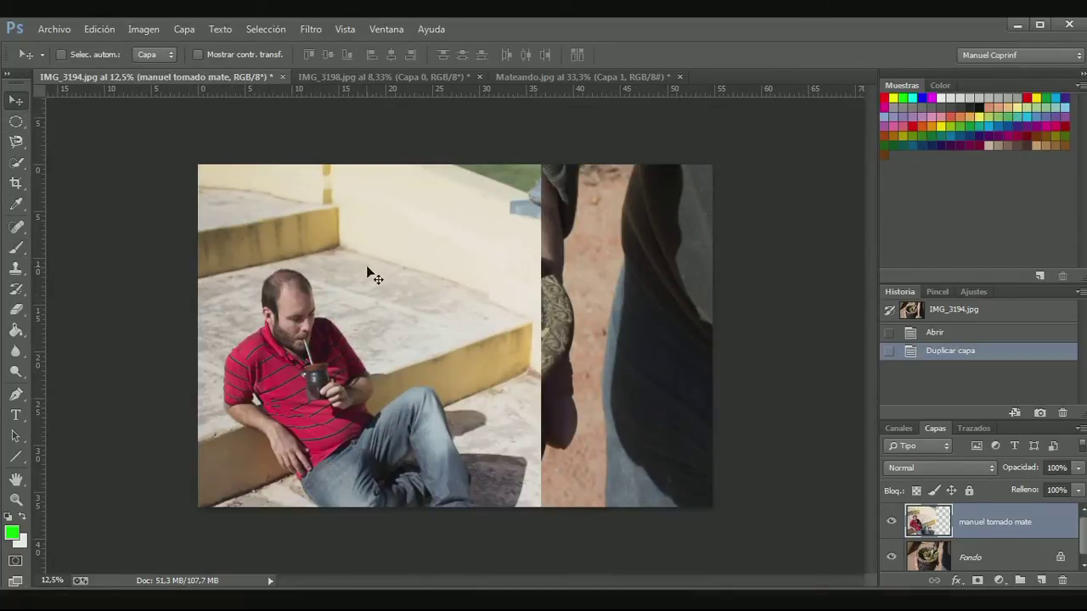
pyautogui.moveTo(371, 272); pyautogui.dragTo(535, 373)
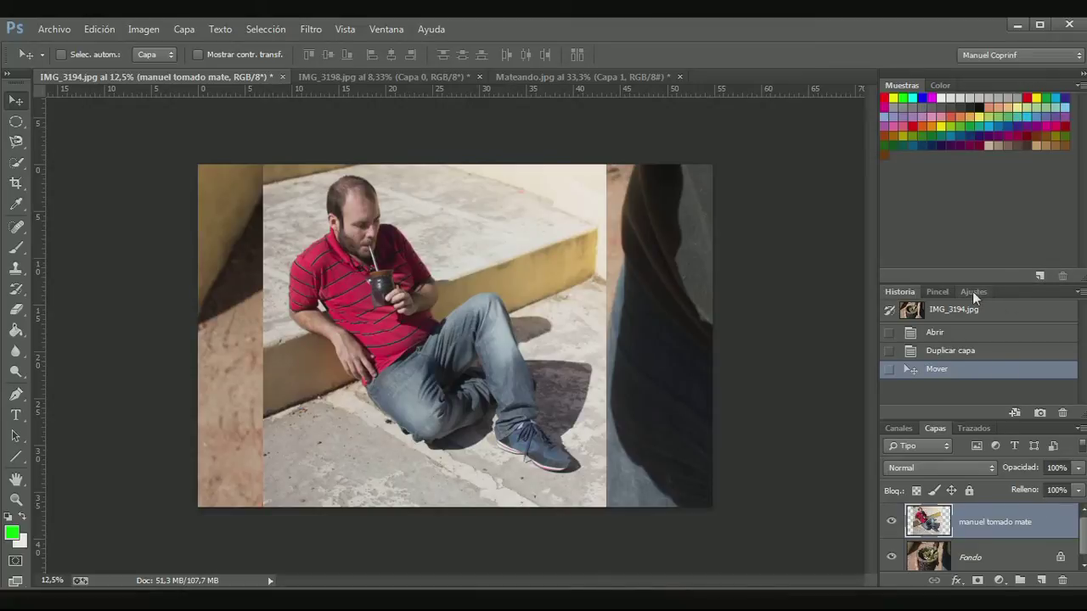
# Step: Collapse the history list and shift the man's photo layer sideways to uncover the gourd's rim and the holding fingers
pyautogui.doubleClick(902, 290)
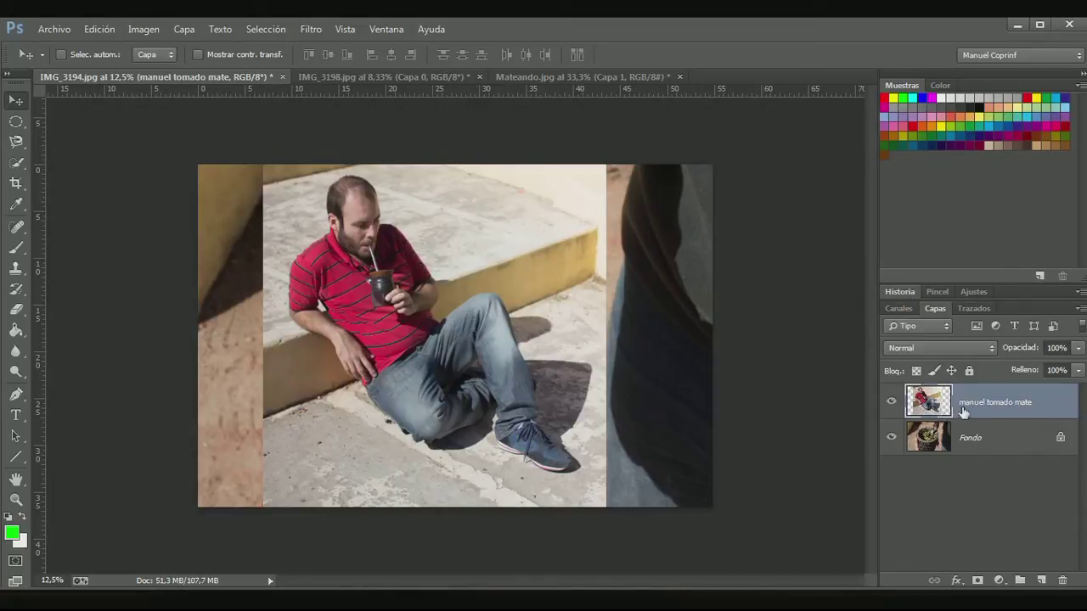
pyautogui.click(974, 436)
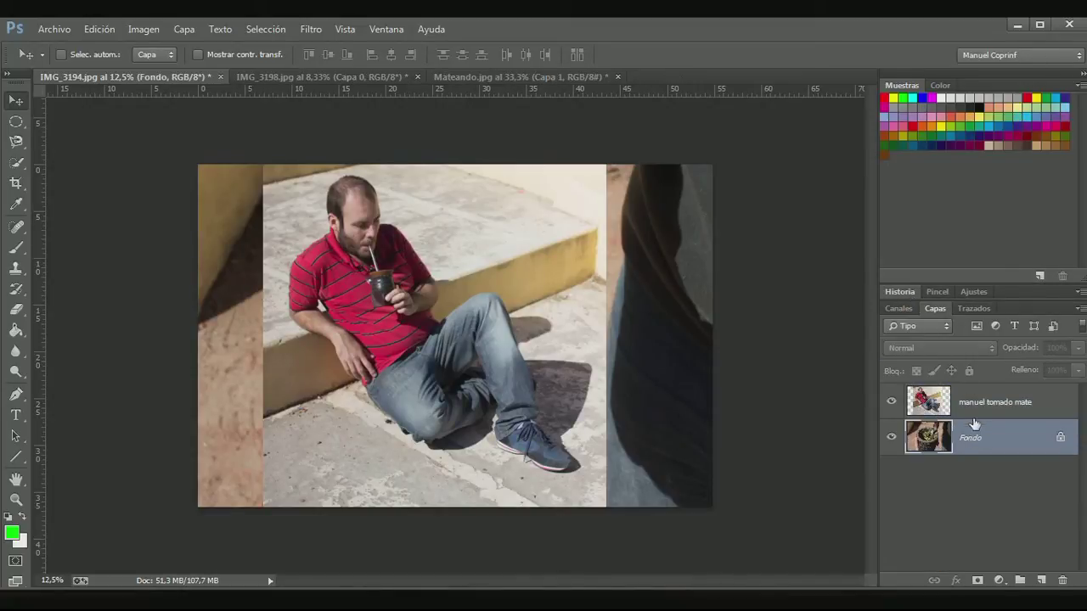
pyautogui.click(967, 405)
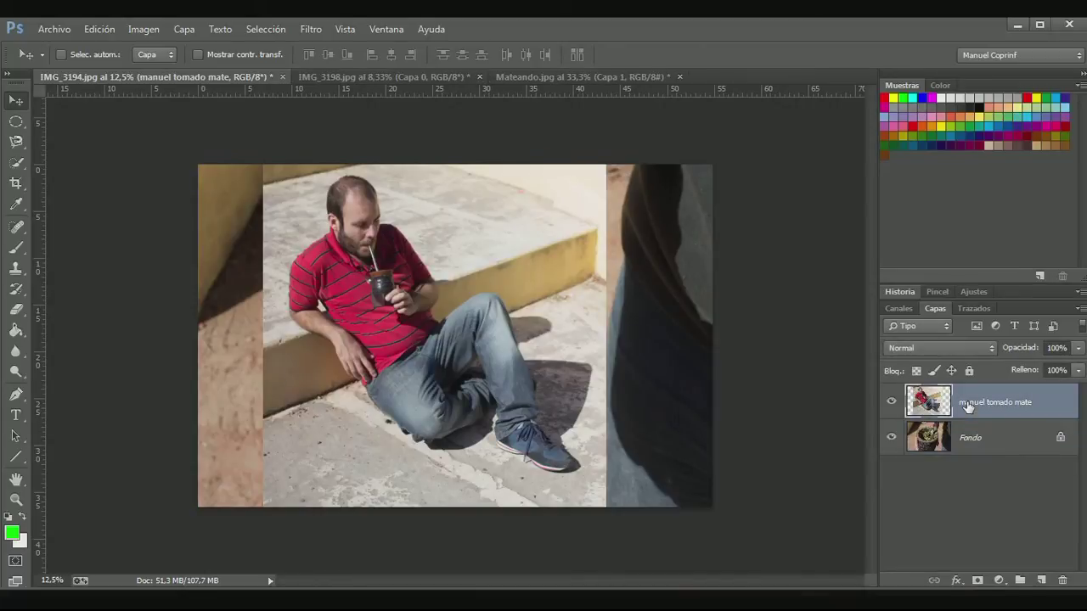
pyautogui.moveTo(459, 403); pyautogui.dragTo(601, 414)
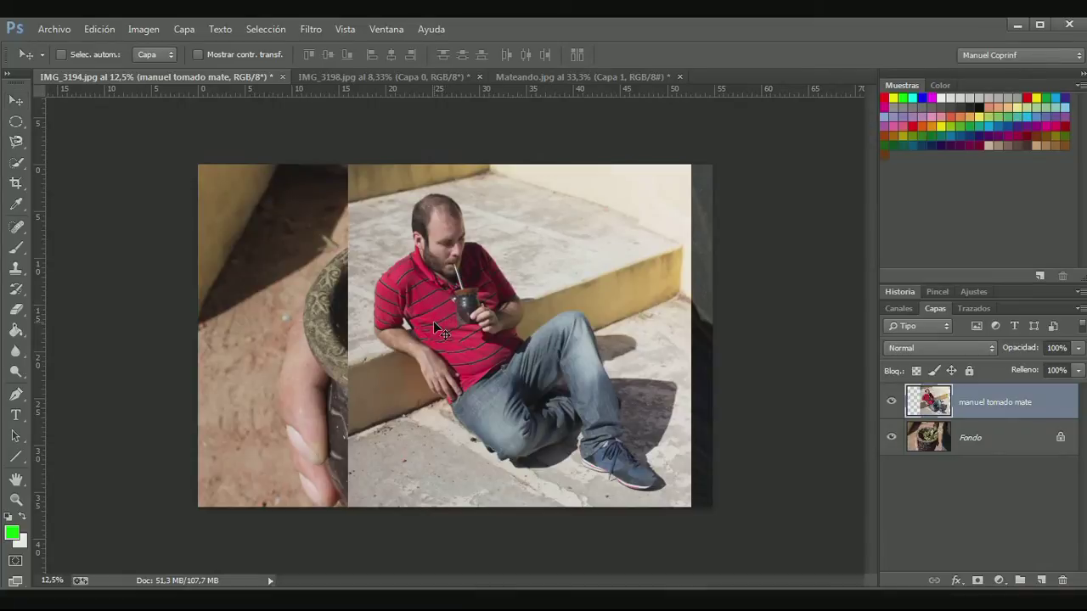
pyautogui.hotkey('ctrl', 't')
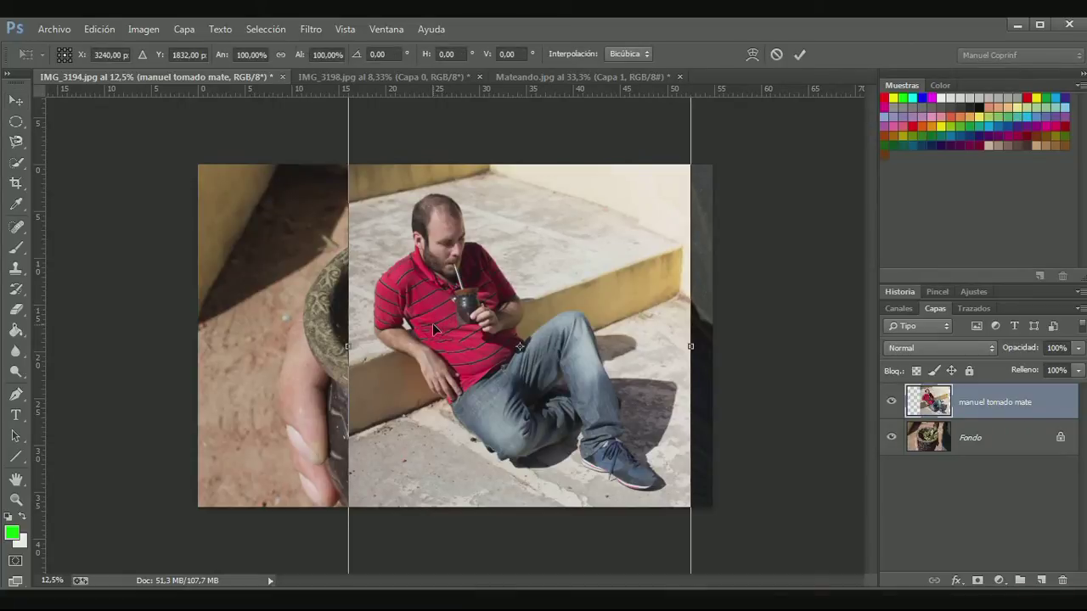
pyautogui.press('Return')
pyautogui.click(99, 29)
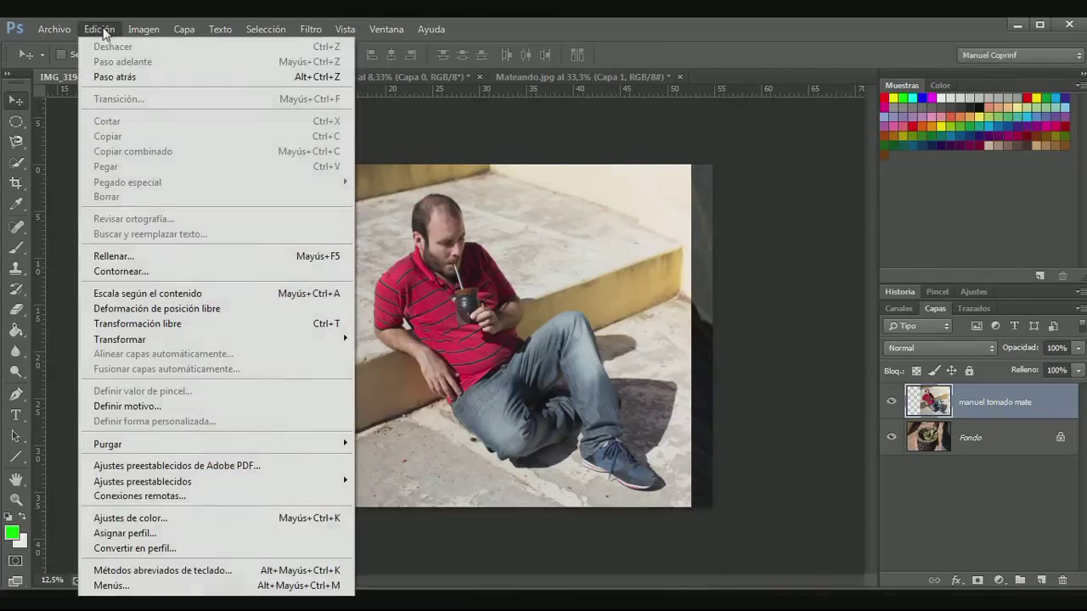
pyautogui.moveTo(183, 336)
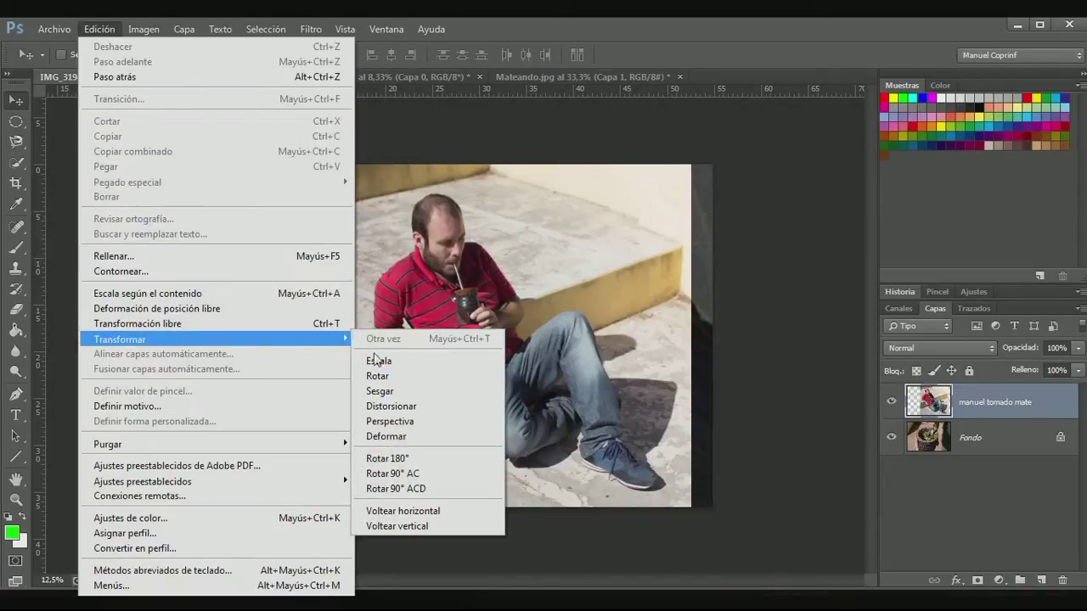
pyautogui.click(408, 410)
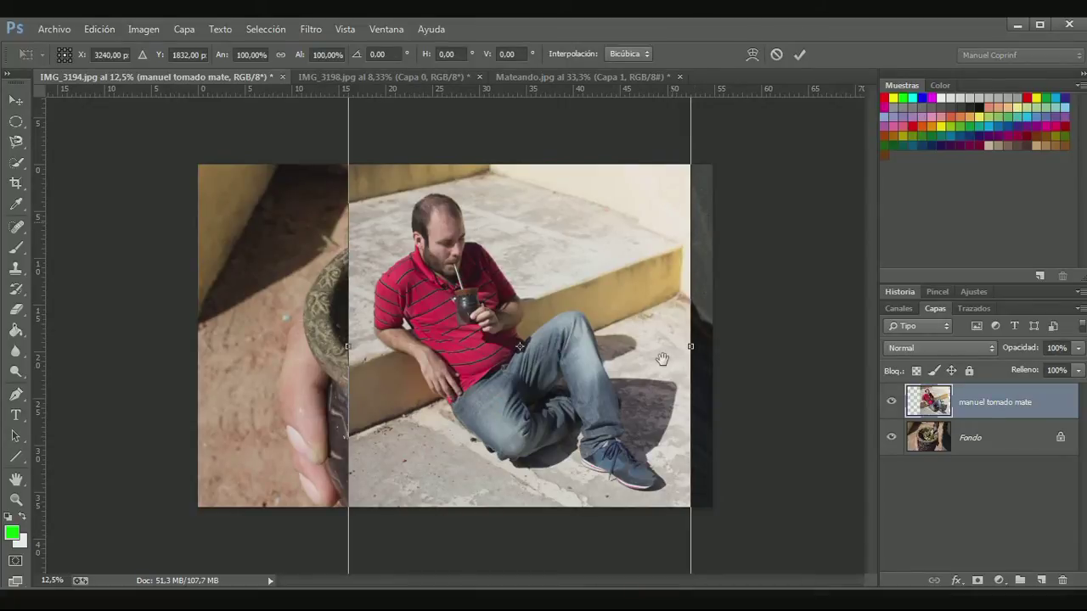
pyautogui.scroll(-2, 691, 348)
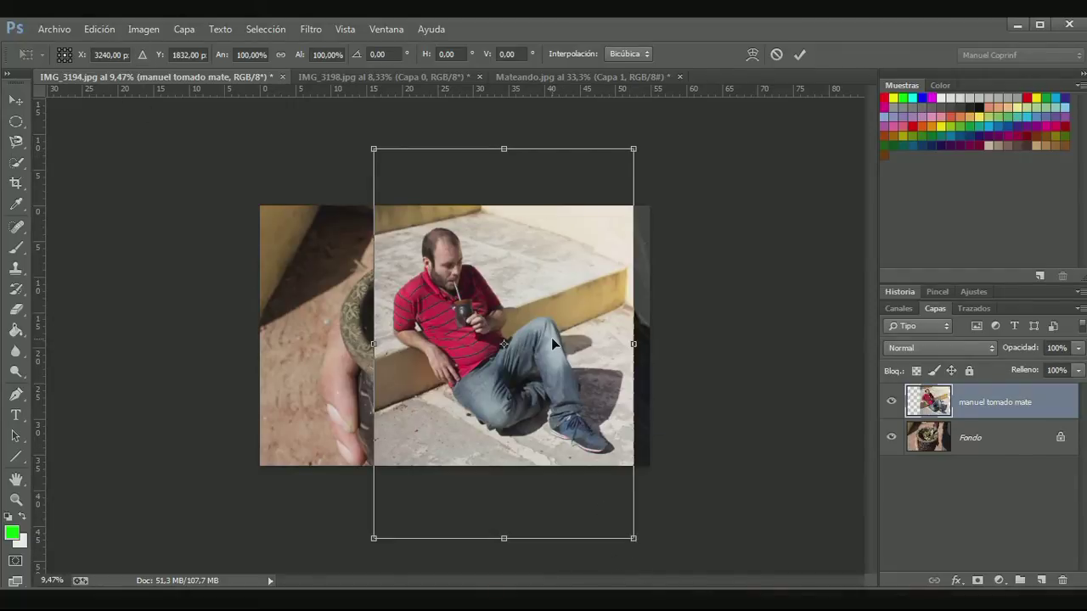
pyautogui.doubleClick(383, 208)
# Step: Try to shrink the man's photo layer from its upper-left corner with the Scale transform, and cancel it
pyautogui.click(97, 28)
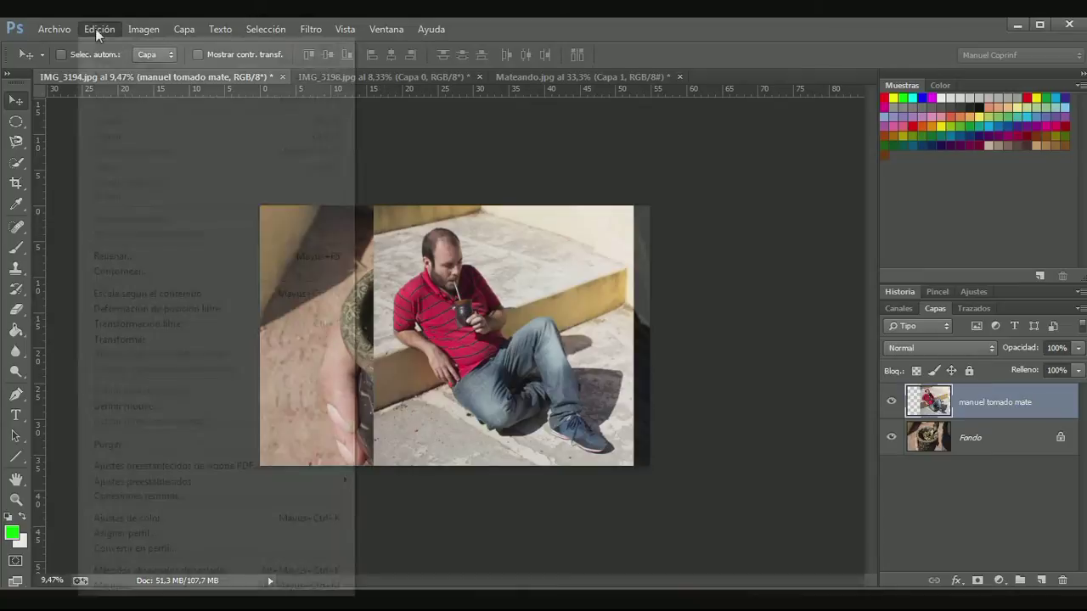
pyautogui.moveTo(169, 340)
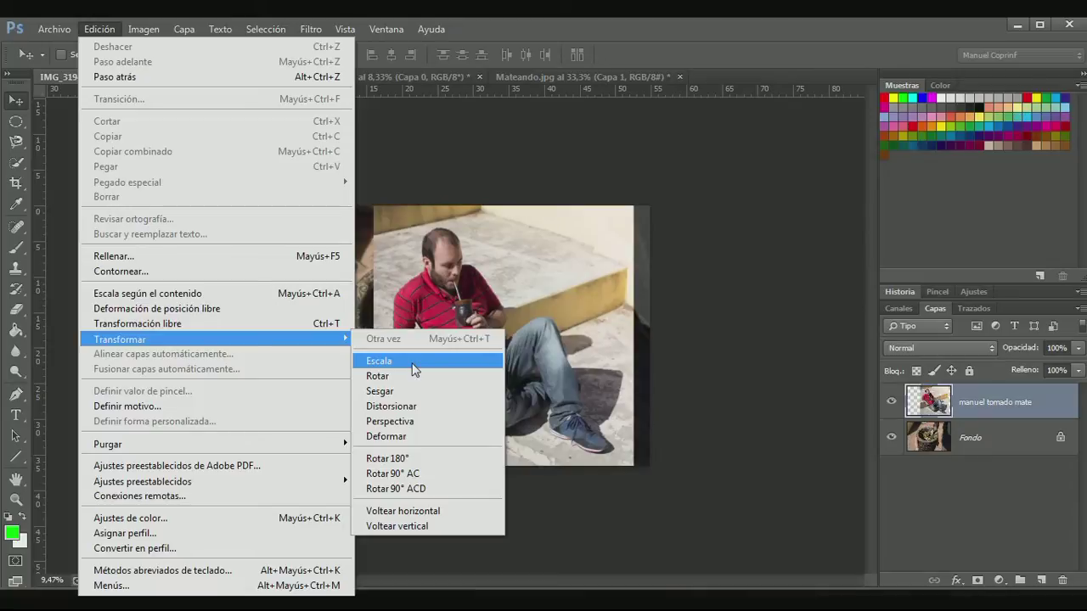
pyautogui.click(412, 364)
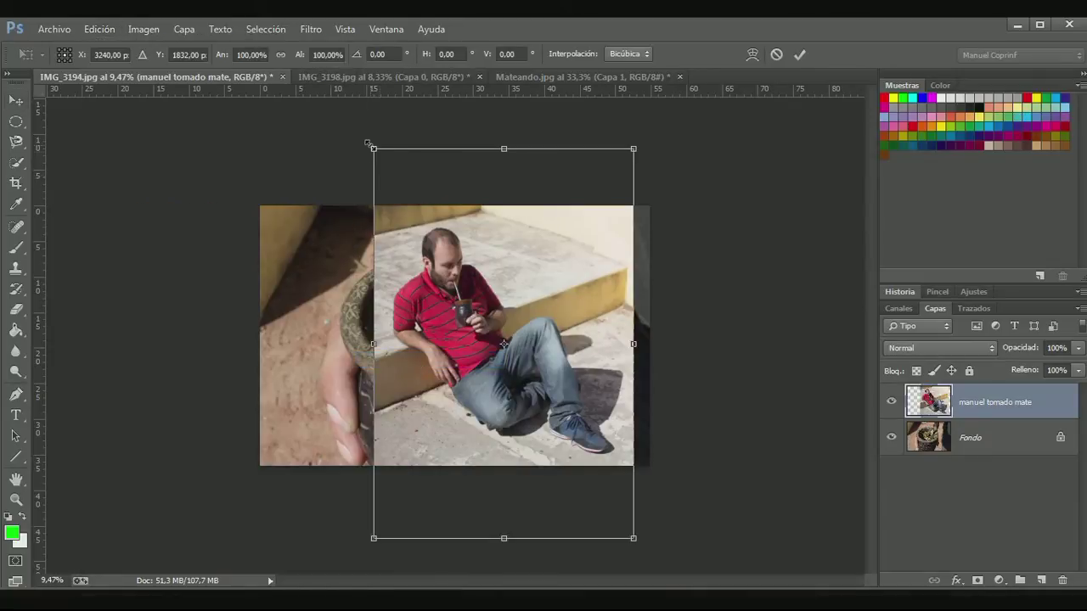
pyautogui.moveTo(370, 146); pyautogui.dragTo(430, 236)
pyautogui.press('Escape')
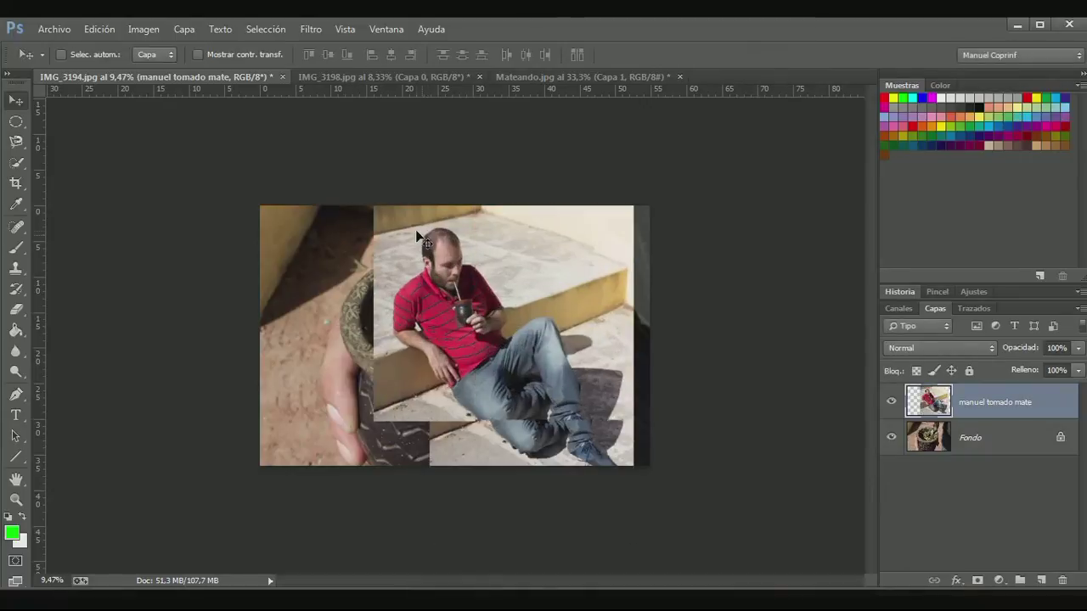
# Step: Free-transform the man's photo layer with locked proportions to about 66.86% and position the man over the gourd's mouth
pyautogui.hotkey('ctrl', 't')
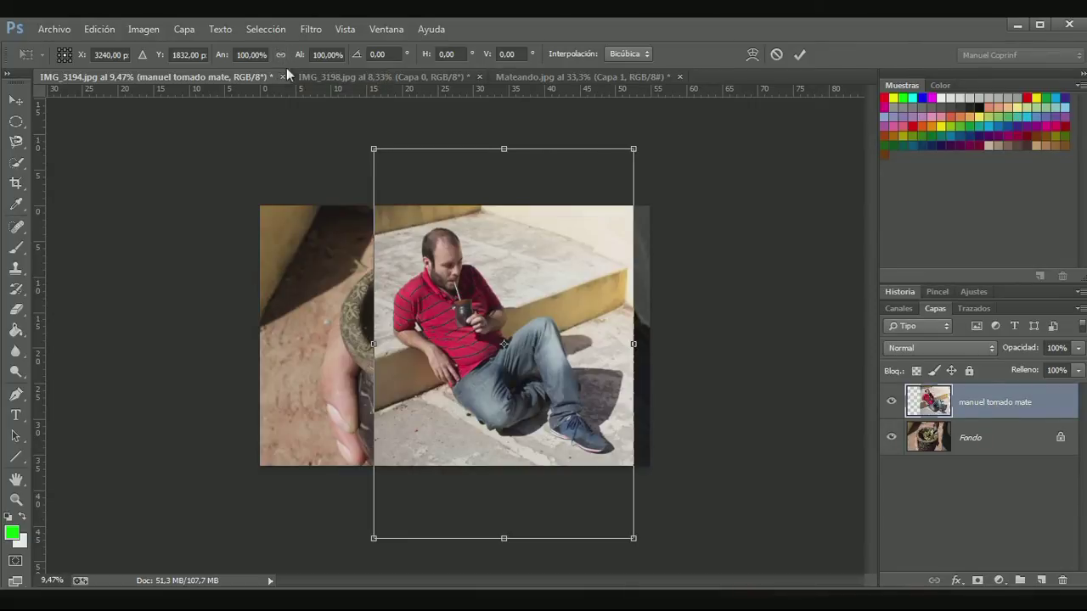
pyautogui.click(285, 56)
pyautogui.moveTo(374, 149); pyautogui.dragTo(477, 308)
pyautogui.moveTo(517, 370); pyautogui.dragTo(392, 268)
pyautogui.moveTo(354, 205); pyautogui.dragTo(348, 194)
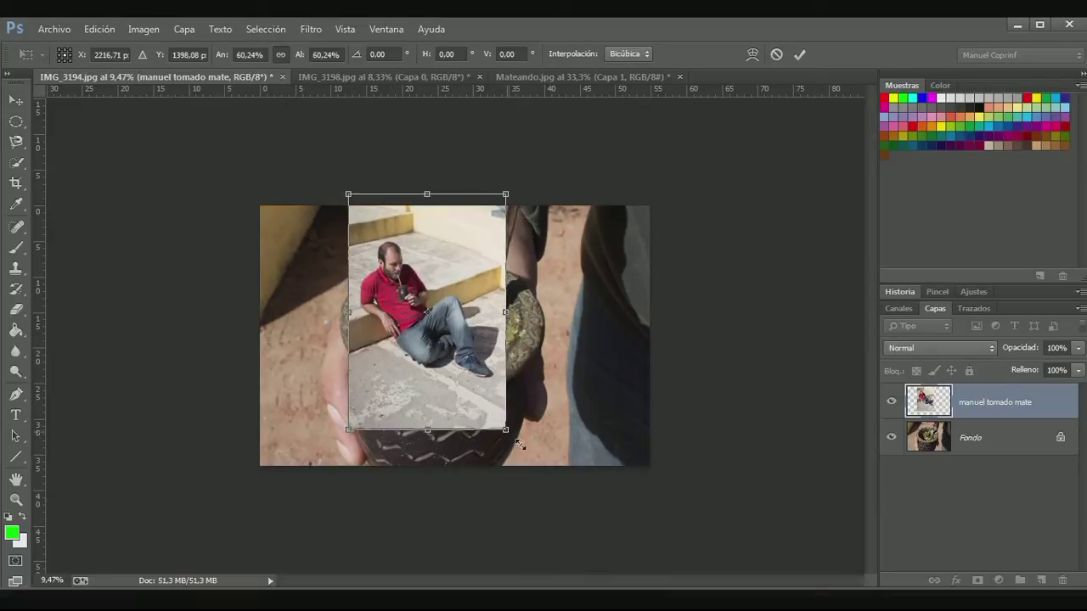
pyautogui.moveTo(477, 402); pyautogui.dragTo(474, 372)
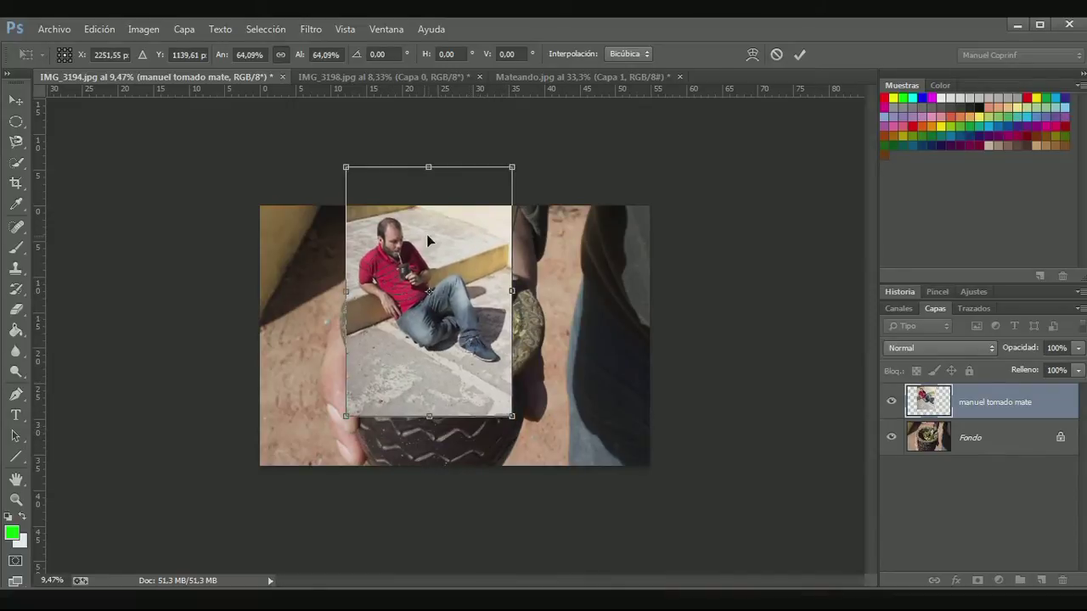
pyautogui.moveTo(451, 259); pyautogui.dragTo(386, 230)
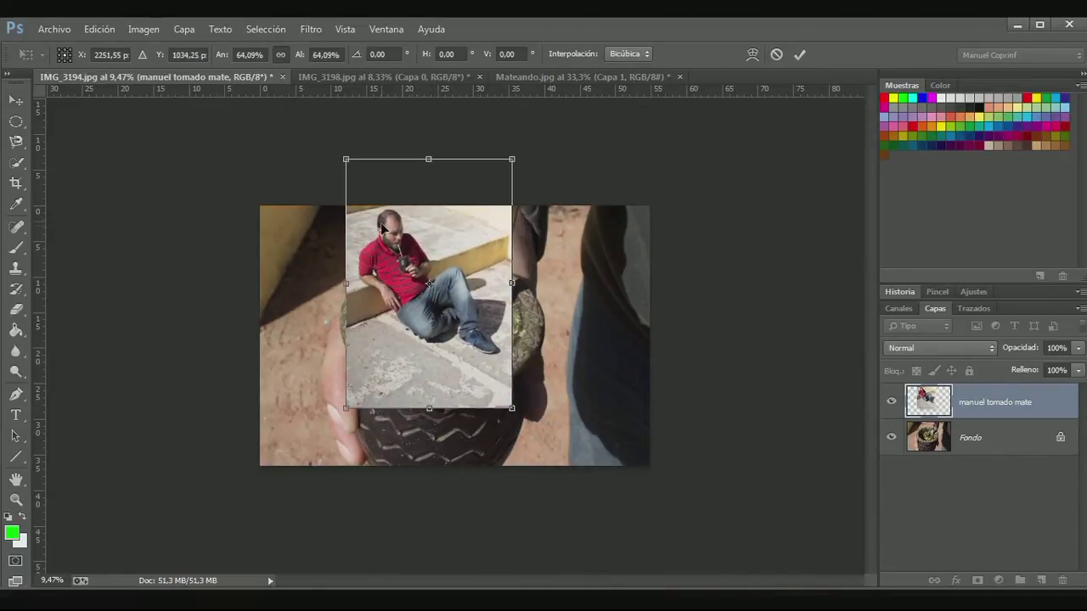
pyautogui.moveTo(415, 306); pyautogui.dragTo(423, 332)
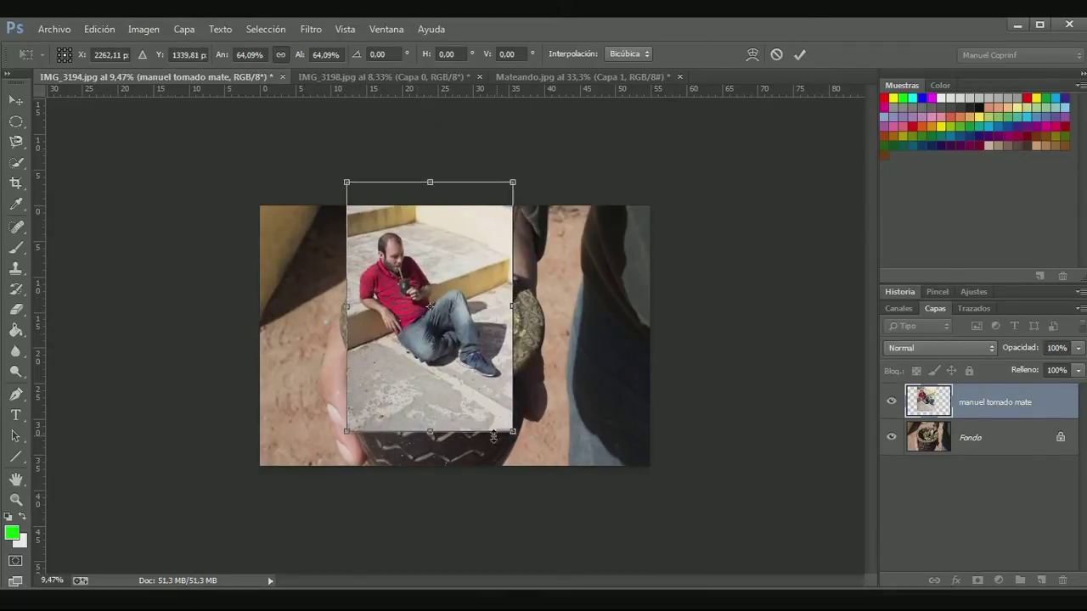
pyautogui.moveTo(513, 431)
pyautogui.mouseDown()
pyautogui.moveTo(523, 437)
pyautogui.moveTo(497, 397)
pyautogui.moveTo(520, 434)
pyautogui.mouseUp()
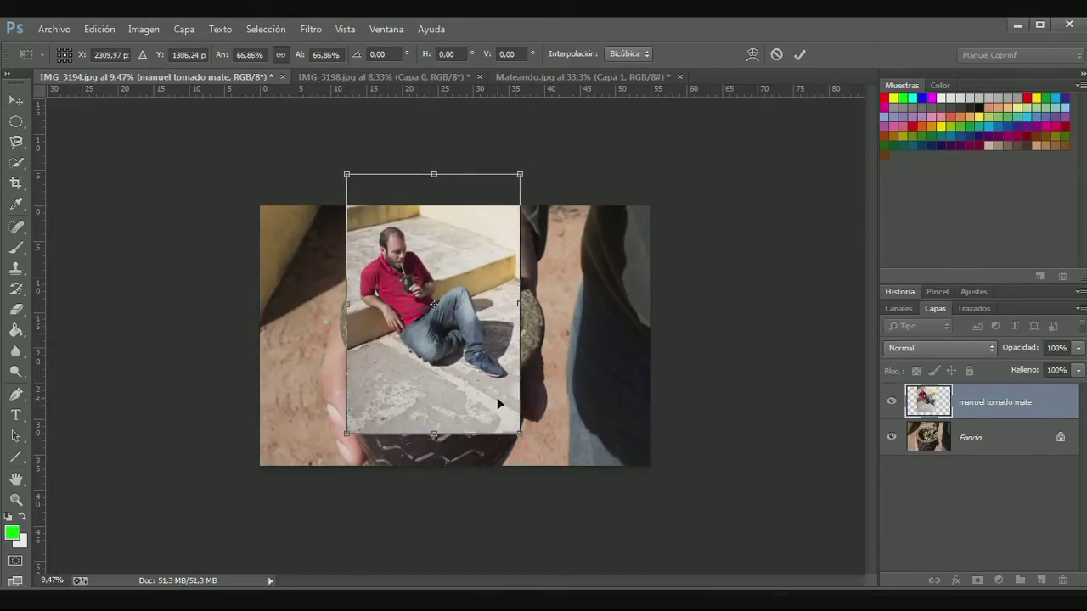
pyautogui.press('Return')
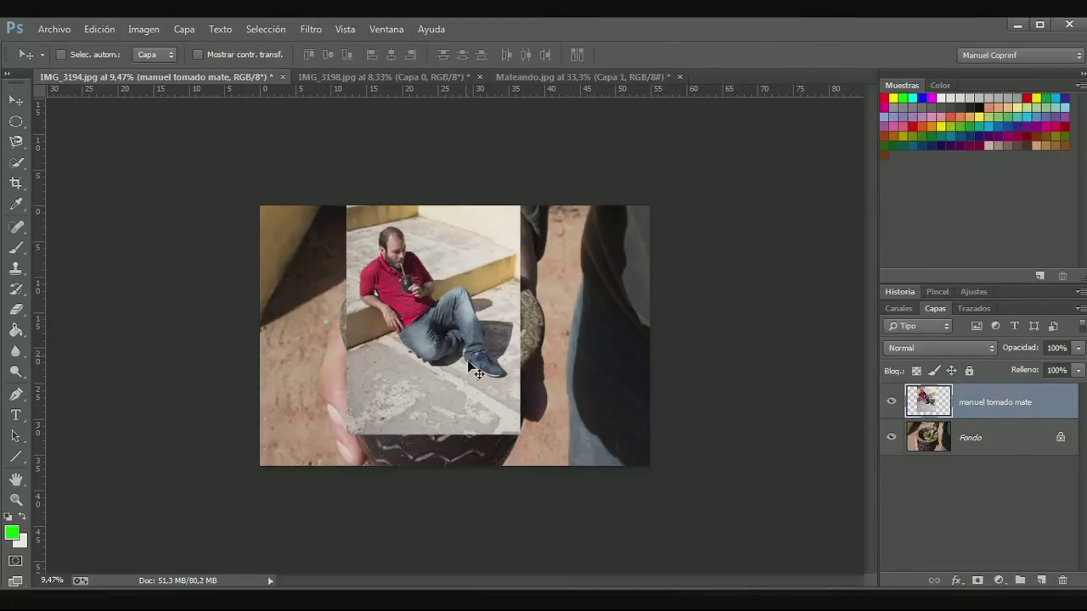
# Step: Free-transform the man's photo layer to about 92.68% width and 94.52% height, keeping him over the gourd
pyautogui.hotkey('ctrl', 't')
pyautogui.moveTo(520, 434); pyautogui.dragTo(499, 402)
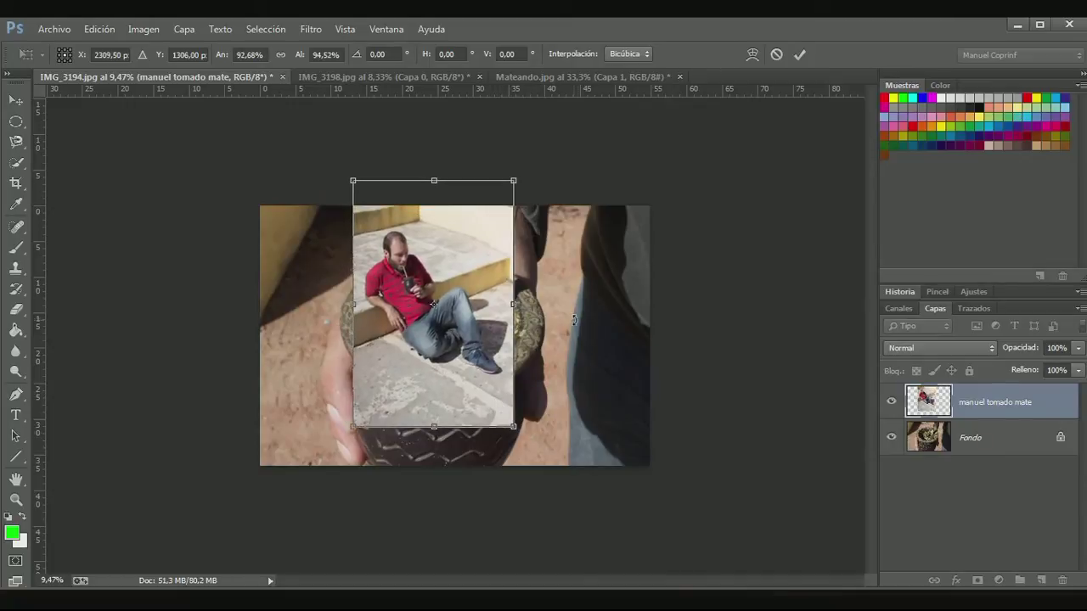
pyautogui.click(801, 55)
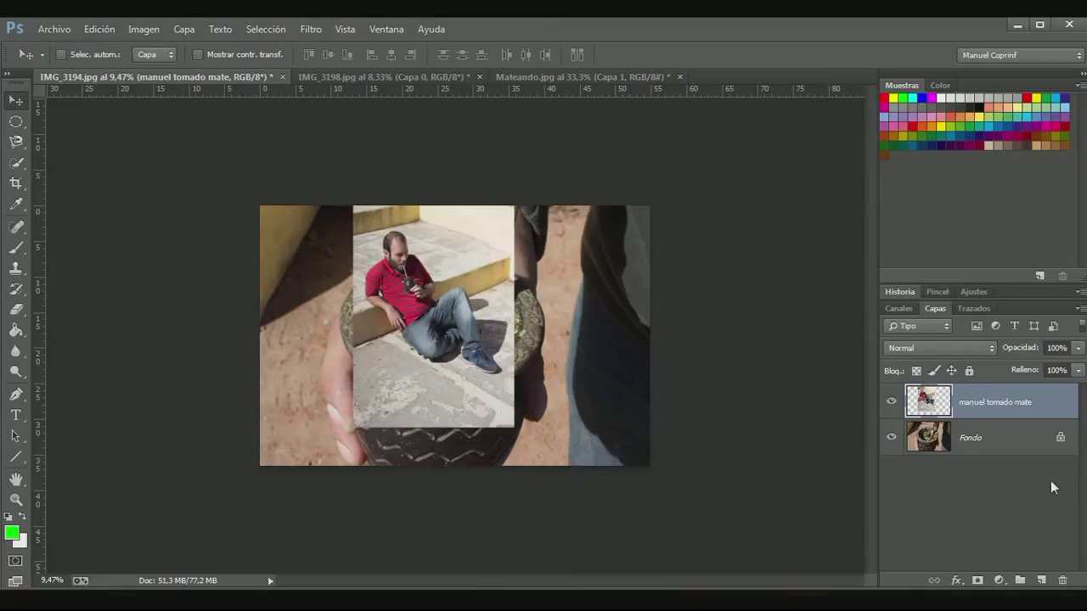
# Step: Select the Fondo layer and switch its visibility off and on several times, leaving it shown
pyautogui.click(990, 445)
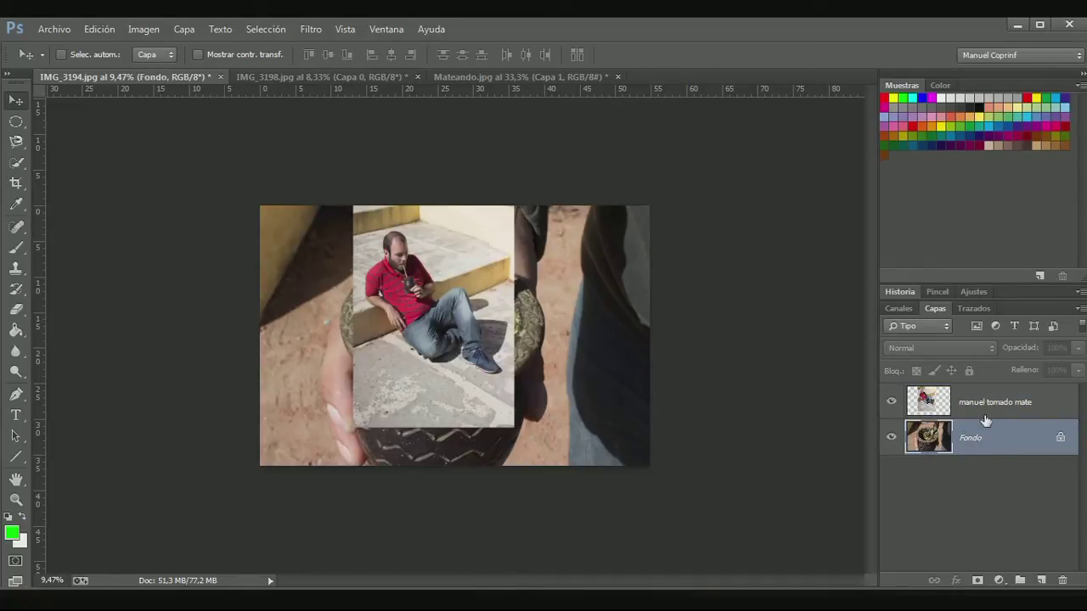
pyautogui.click(891, 438)
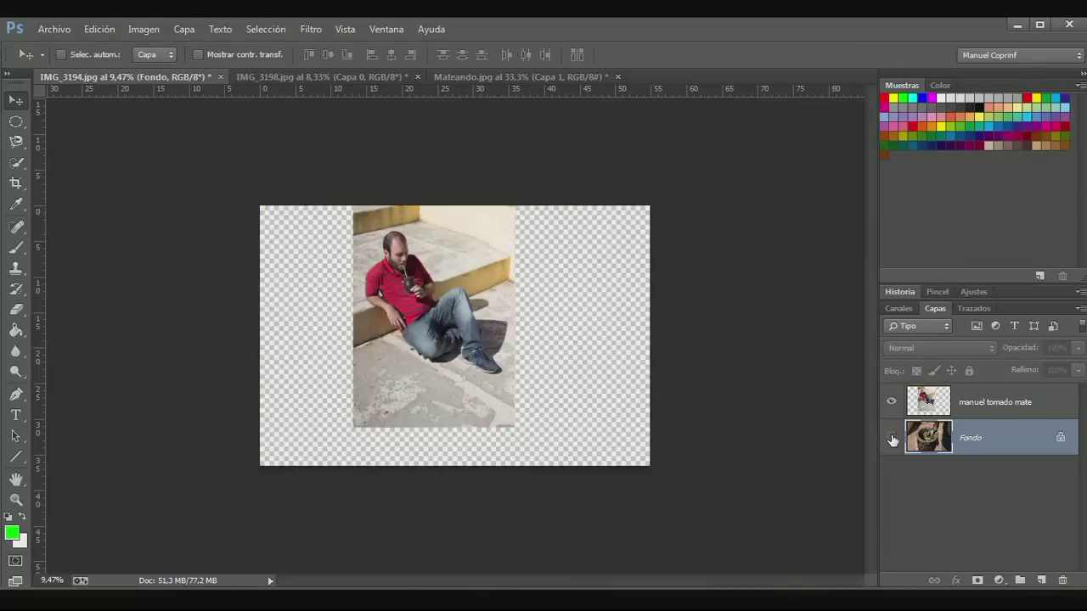
pyautogui.click(892, 438)
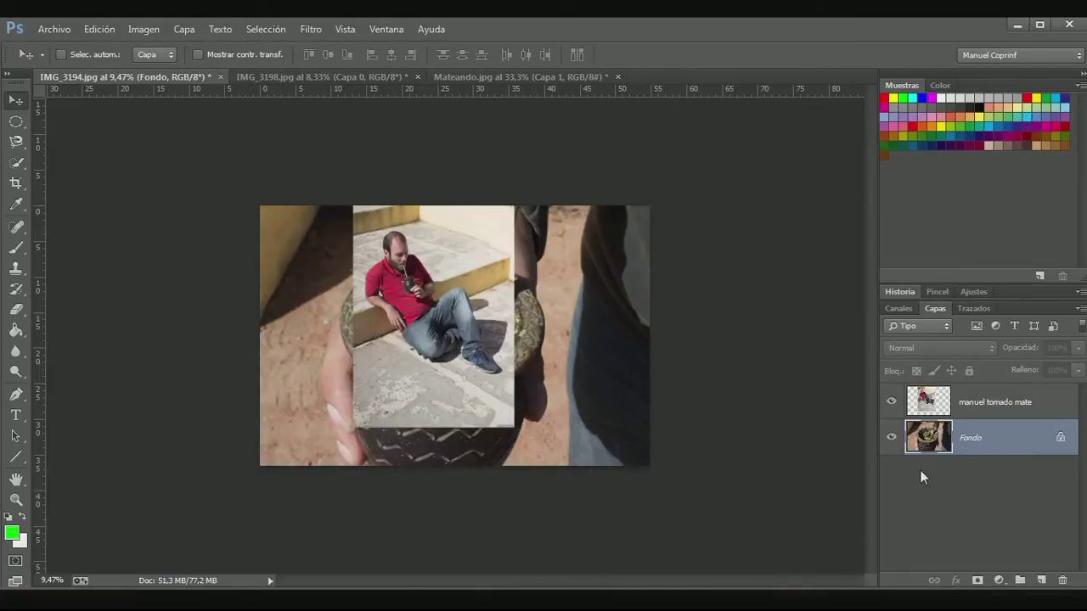
pyautogui.click(891, 438)
pyautogui.click(891, 438)
pyautogui.click(891, 438)
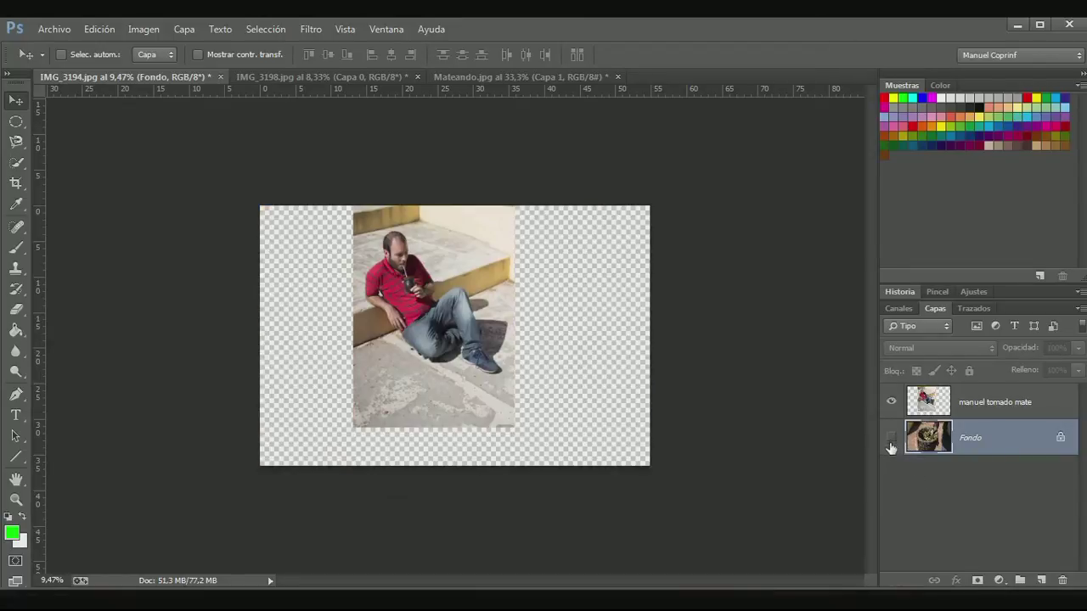
pyautogui.click(891, 438)
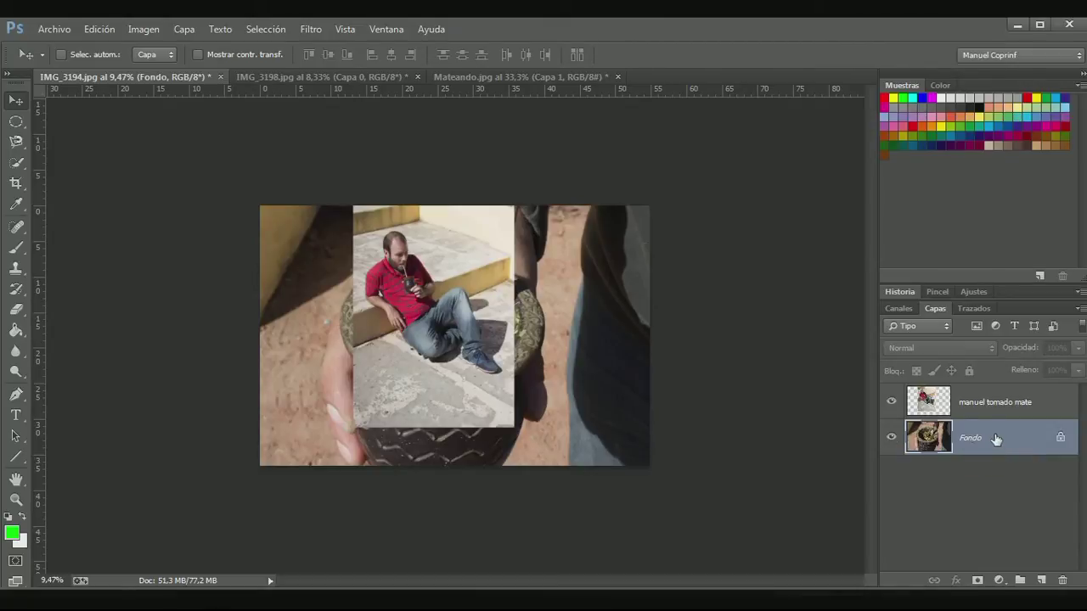
# Step: Hide and show the man's photo layer repeatedly to examine the gourd photo beneath it, leaving both layers shown
pyautogui.click(892, 404)
pyautogui.click(892, 405)
pyautogui.click(892, 407)
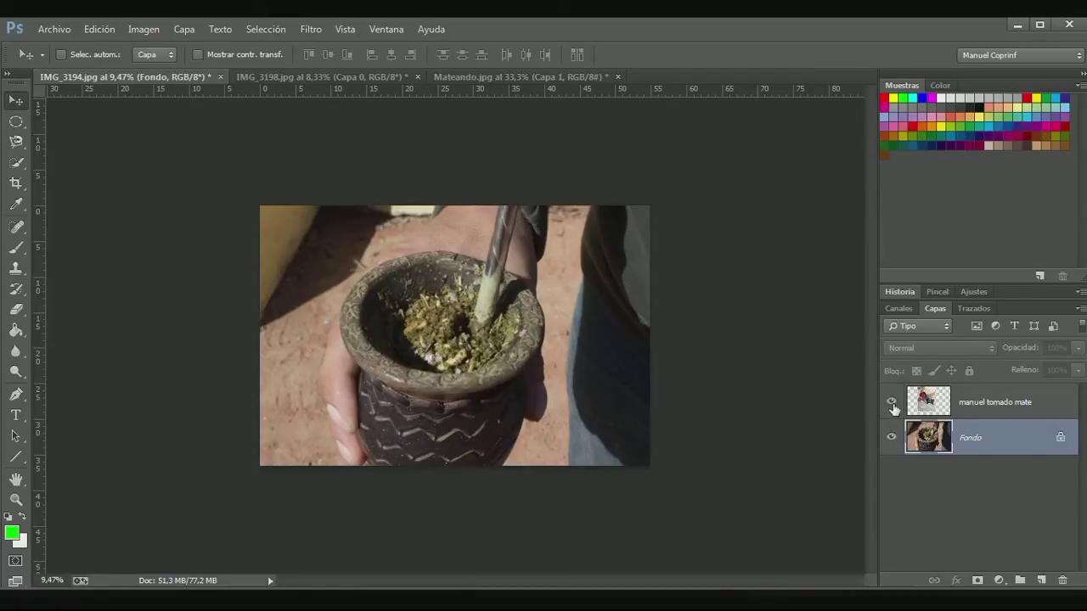
pyautogui.click(892, 404)
pyautogui.click(891, 404)
pyautogui.click(892, 405)
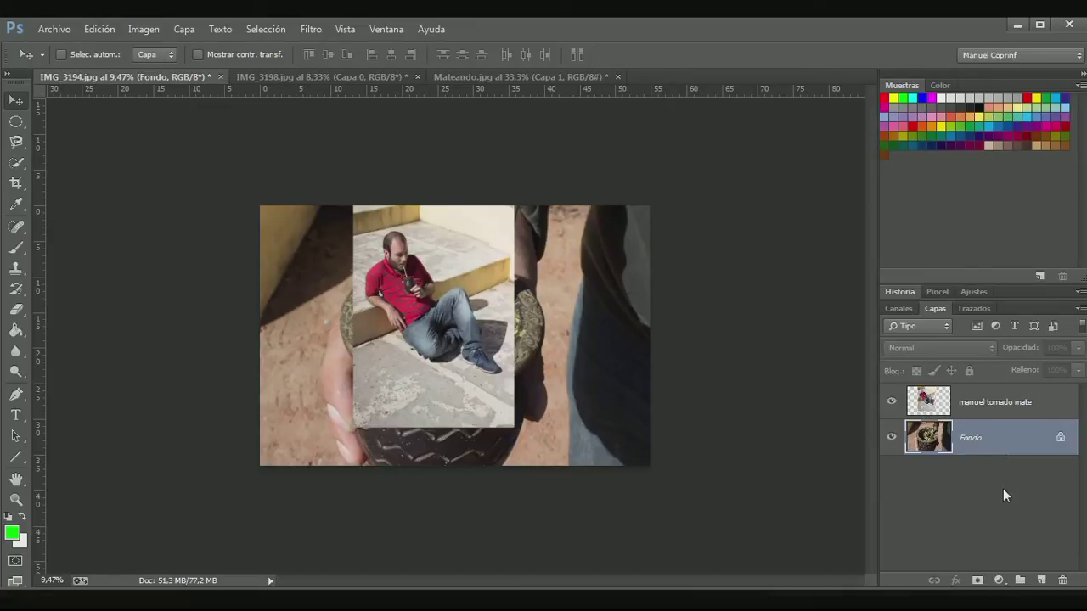
# Step: Alternate the active layer between the man's photo layer and Fondo, finishing with the man's photo layer active
pyautogui.click(1042, 412)
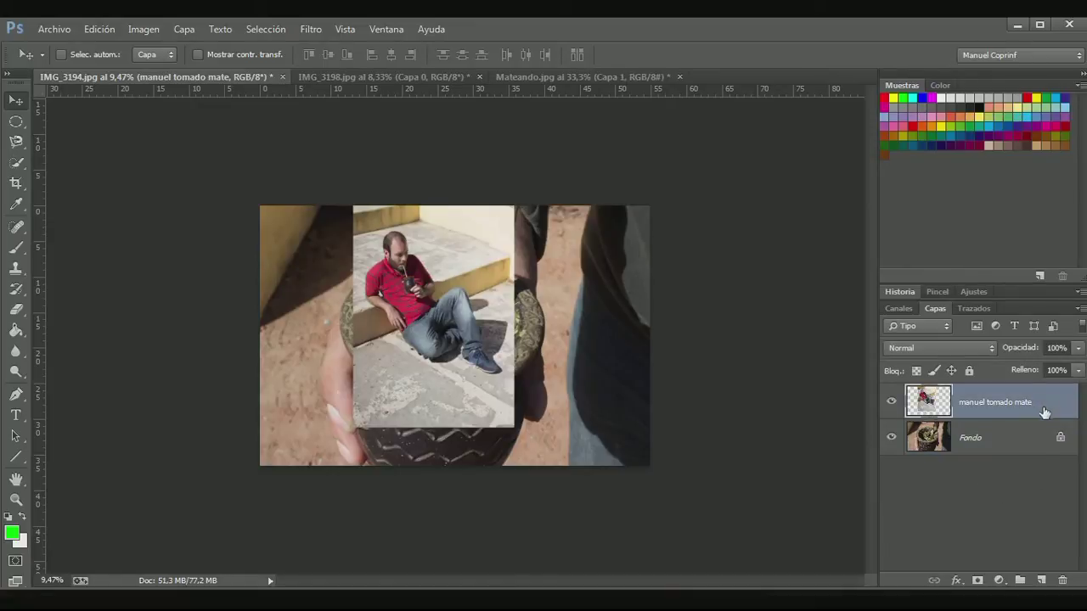
pyautogui.click(1045, 443)
pyautogui.click(1044, 408)
pyautogui.click(1035, 449)
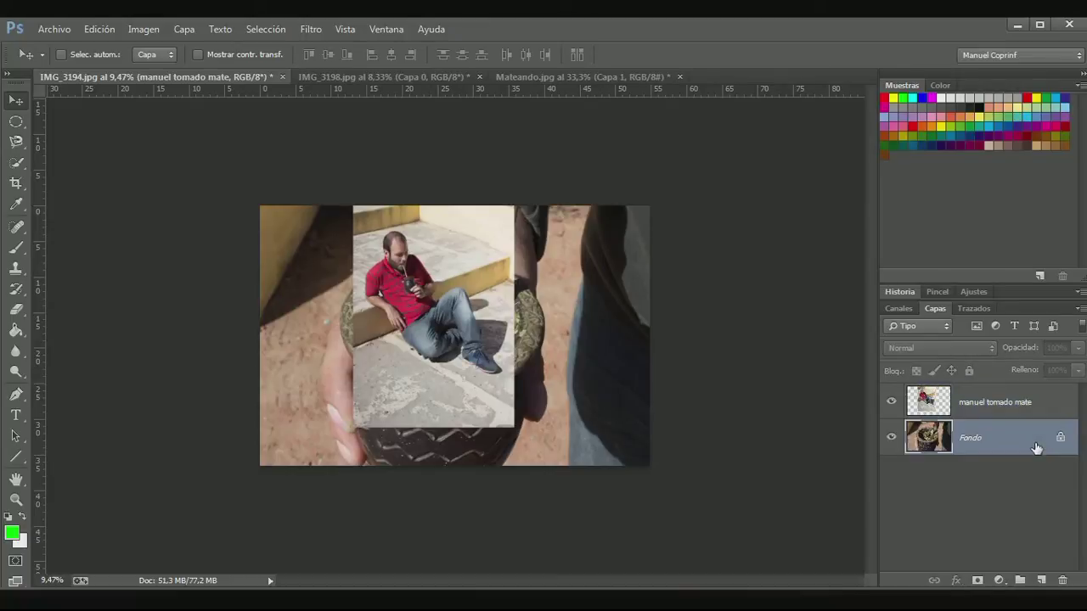
pyautogui.click(1046, 408)
pyautogui.click(1039, 425)
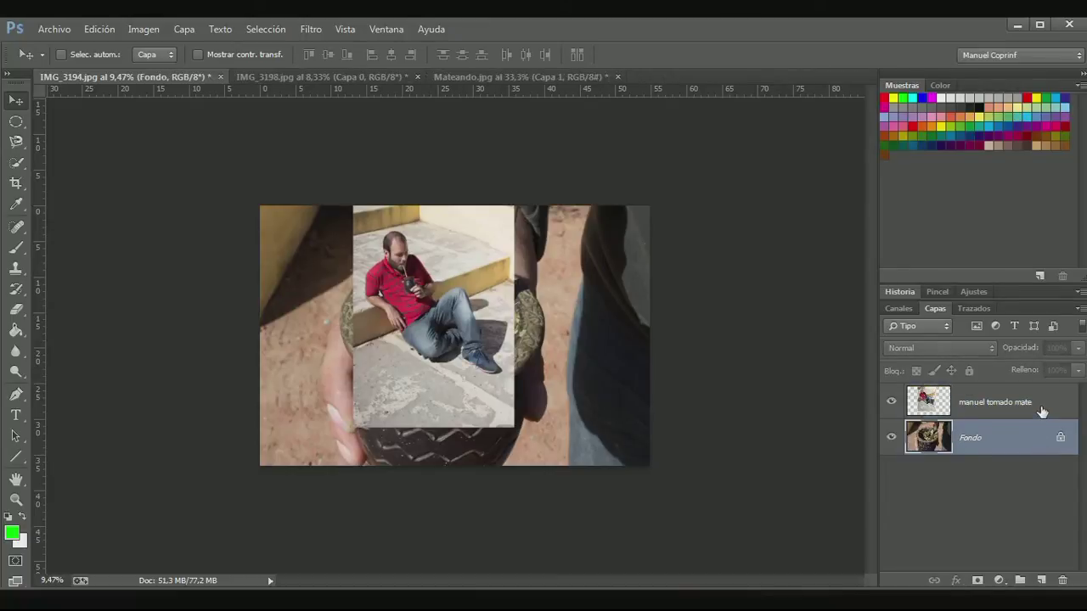
pyautogui.click(1042, 412)
pyautogui.click(1035, 443)
pyautogui.click(1047, 415)
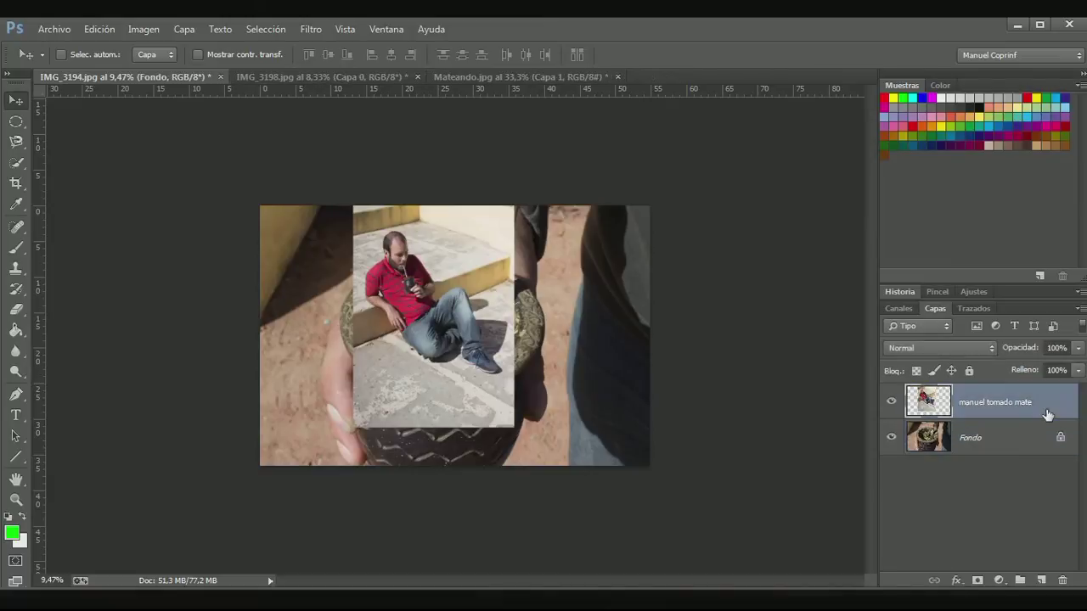
pyautogui.click(1047, 403)
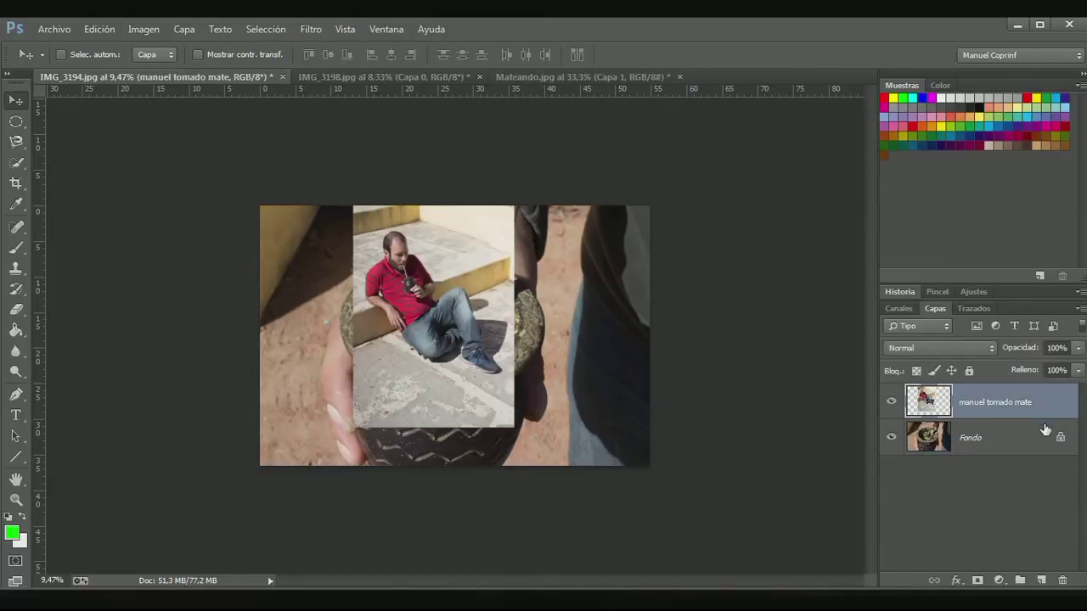
pyautogui.click(1042, 437)
pyautogui.click(1043, 403)
pyautogui.click(1038, 443)
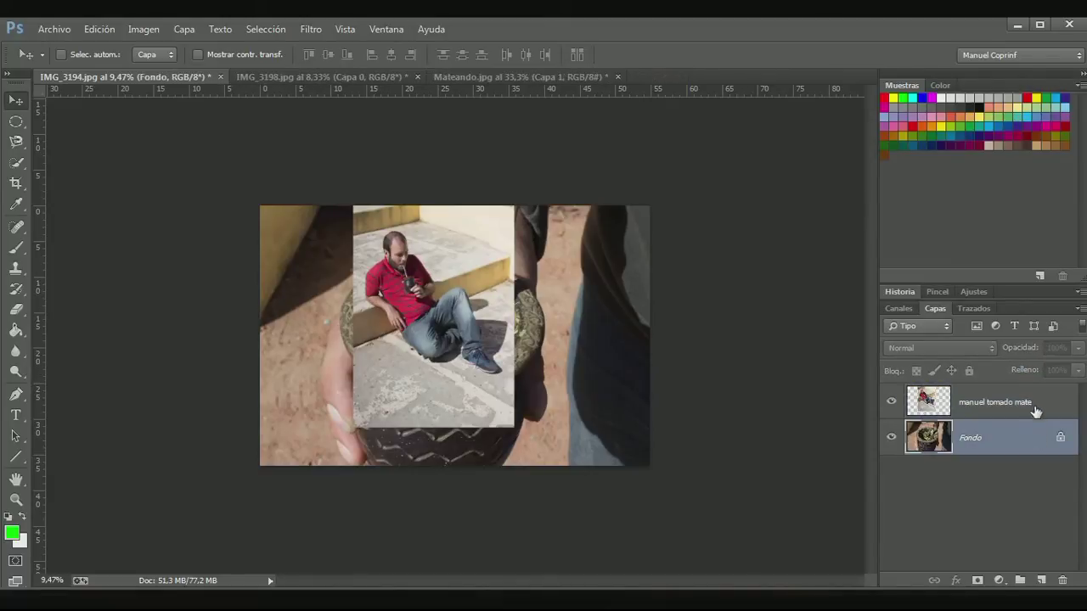
pyautogui.click(1035, 408)
pyautogui.click(1034, 435)
pyautogui.click(1038, 410)
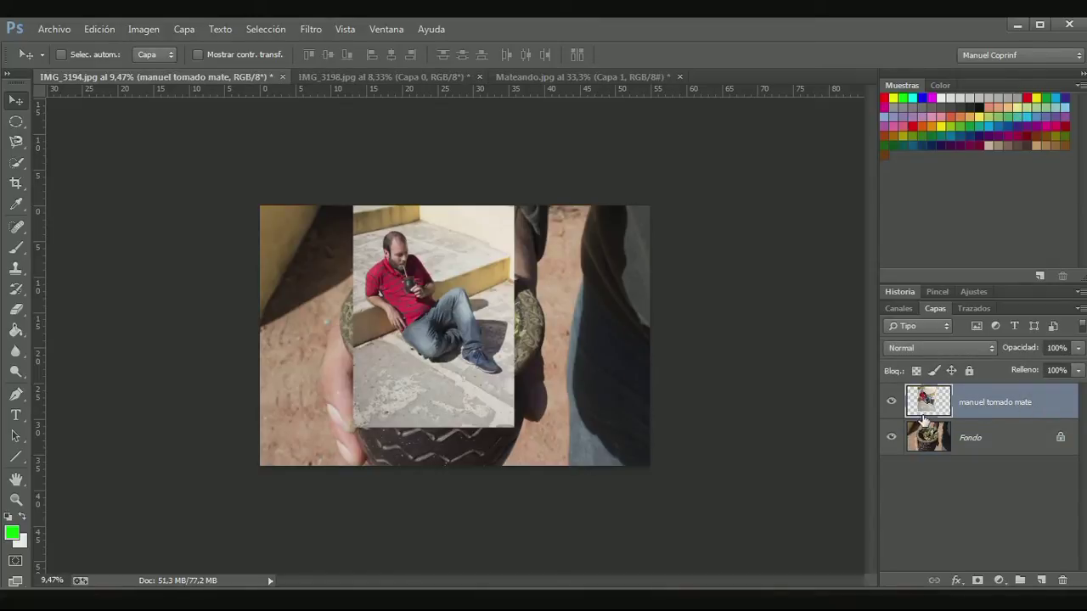
# Step: With the man's photo layer active, toggle its visibility several times to compare the image with and without it
pyautogui.click(893, 401)
pyautogui.click(893, 401)
pyautogui.click(893, 400)
pyautogui.click(893, 400)
pyautogui.click(893, 400)
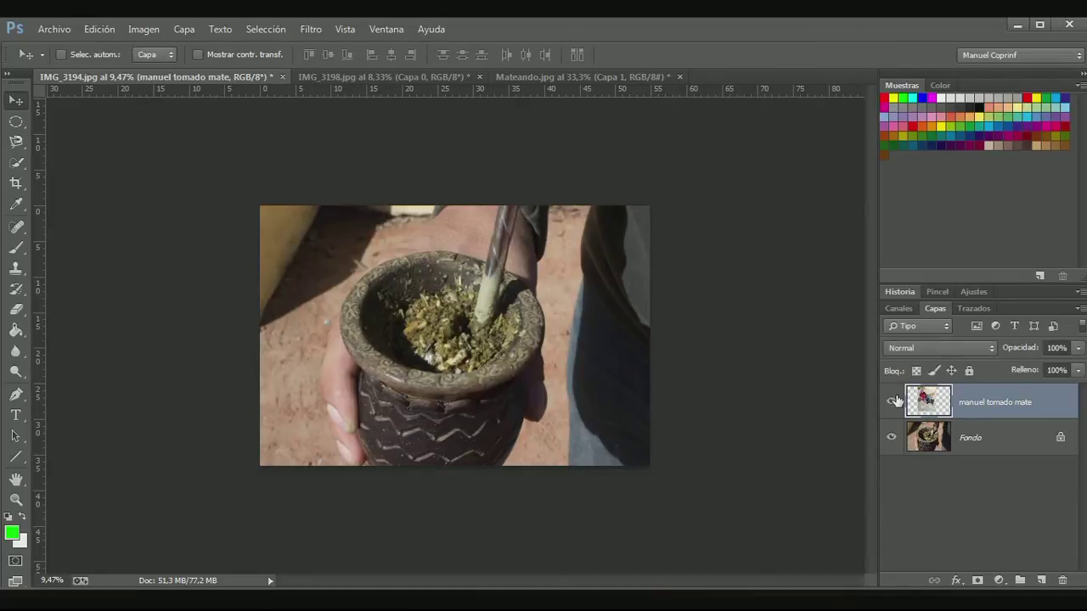
pyautogui.click(893, 400)
# Step: Hide the man's photo layer and try to paint on it with the Brush tool while it is active
pyautogui.click(972, 439)
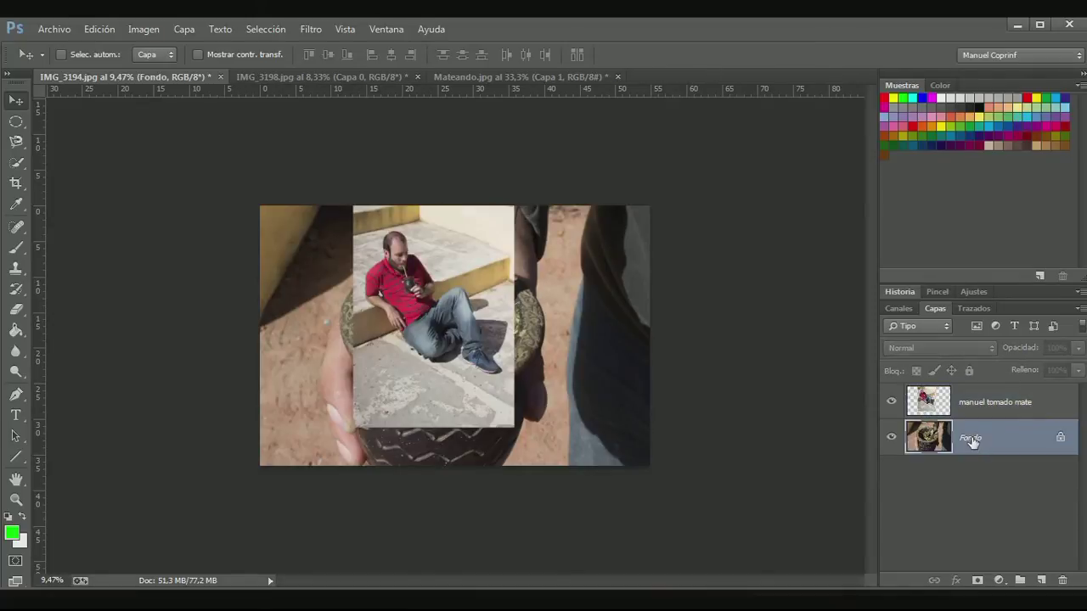
pyautogui.click(893, 401)
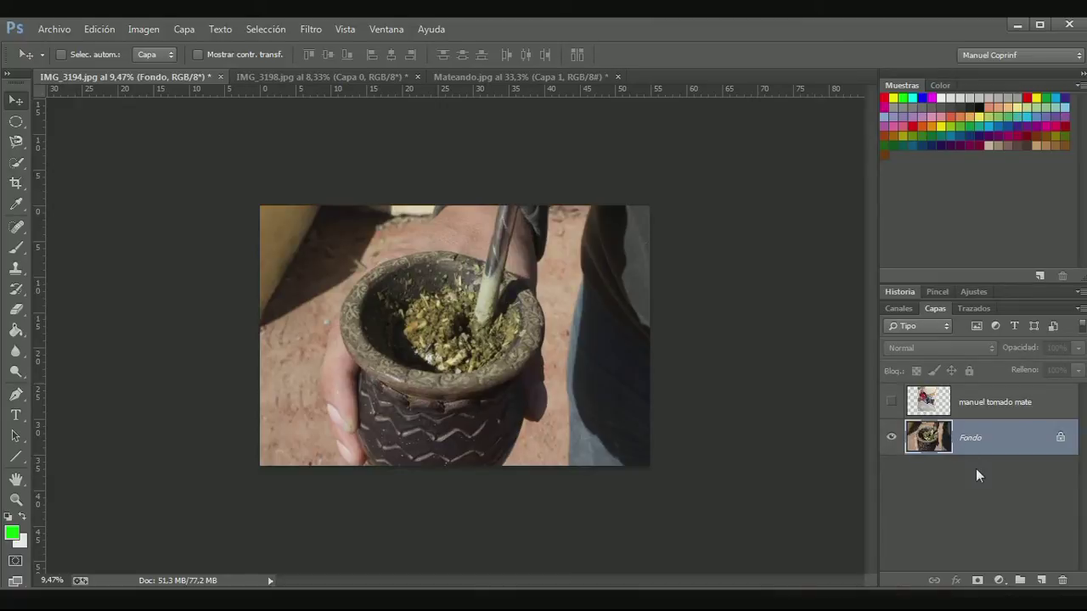
pyautogui.click(989, 402)
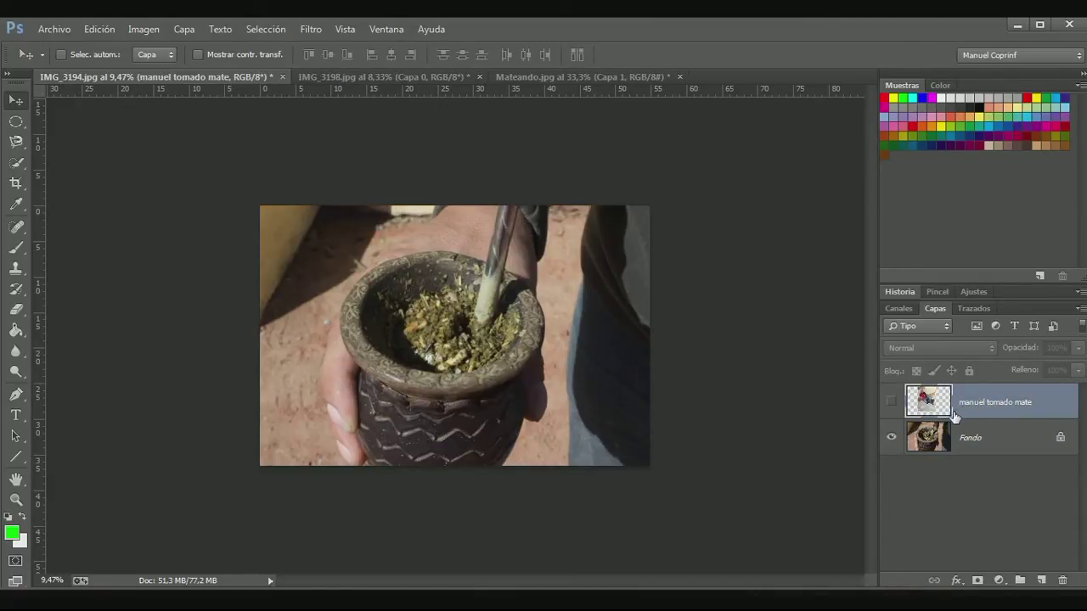
pyautogui.click(16, 247)
pyautogui.click(431, 298)
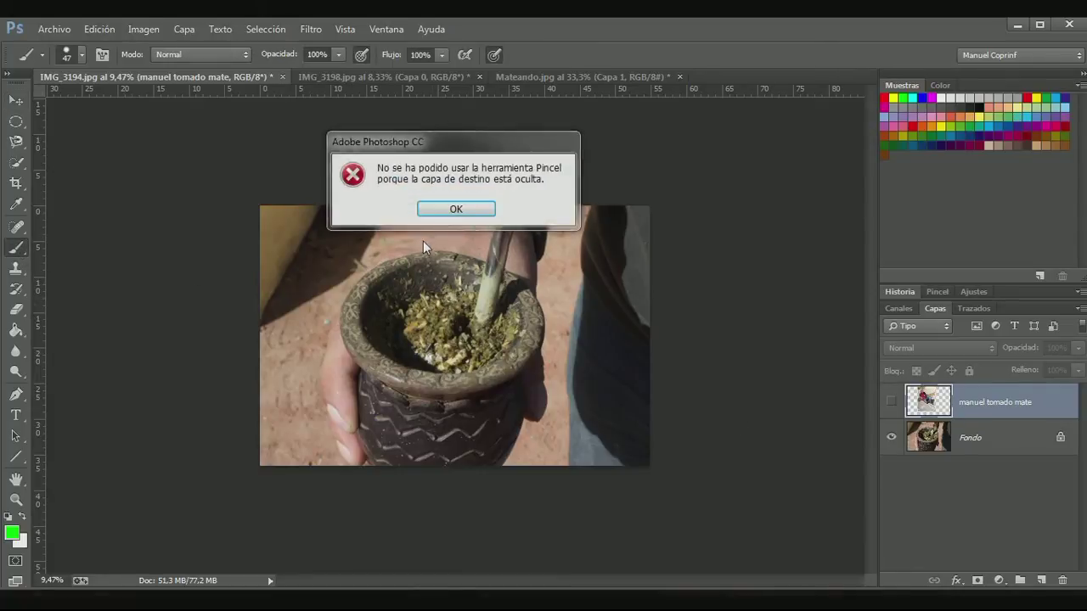
pyautogui.click(455, 209)
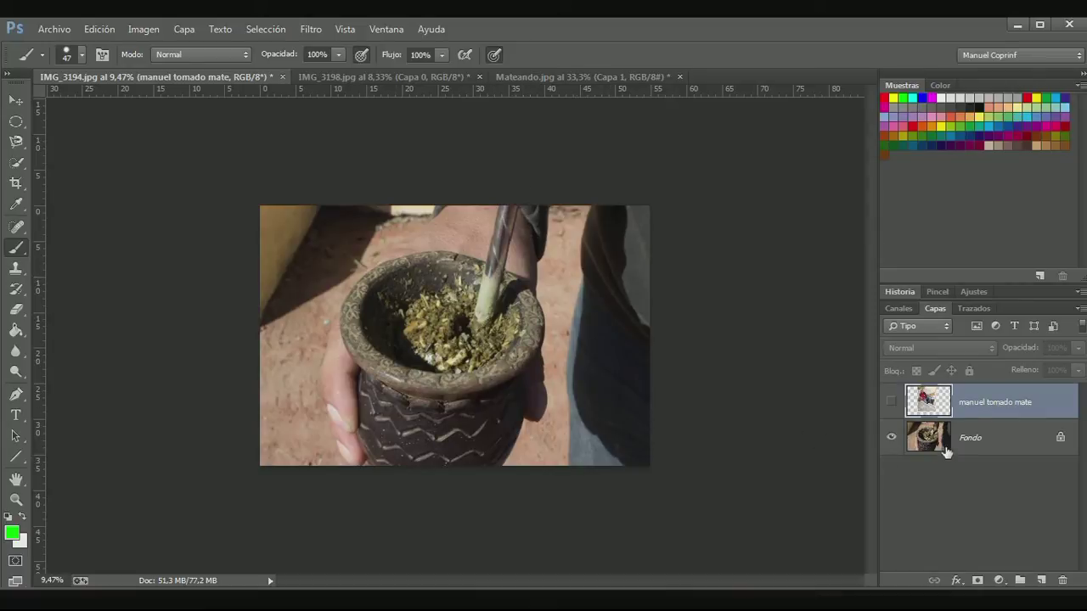
# Step: Show the man's photo layer, paint a green test stroke over him, check it by toggling visibility, and undo the stroke
pyautogui.click(891, 402)
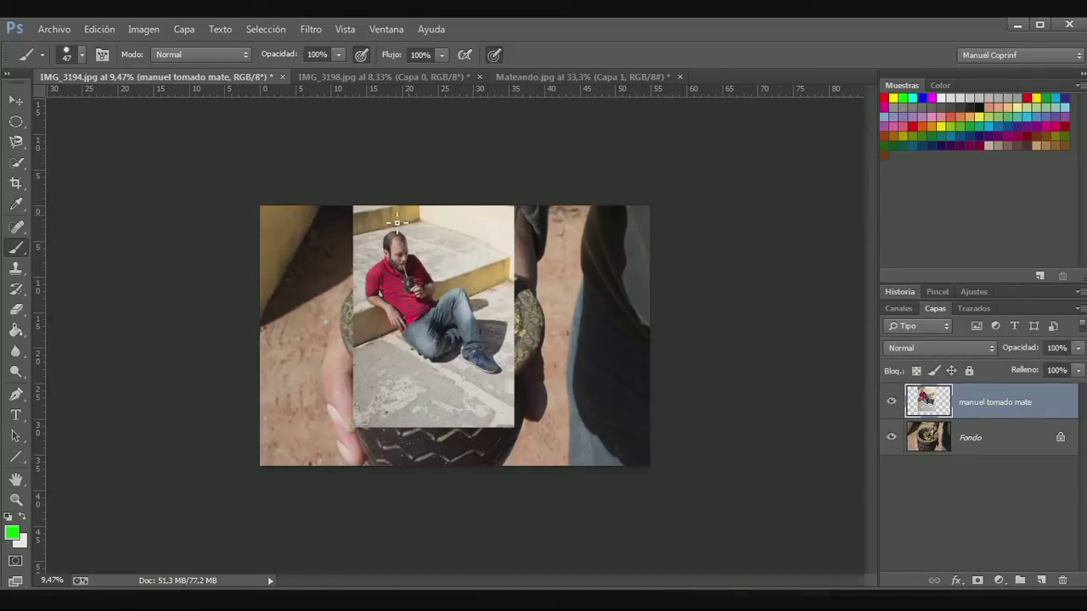
pyautogui.moveTo(446, 323)
pyautogui.mouseDown()
pyautogui.moveTo(491, 312)
pyautogui.moveTo(441, 284)
pyautogui.moveTo(400, 228)
pyautogui.mouseUp()
pyautogui.moveTo(415, 277); pyautogui.dragTo(412, 343)
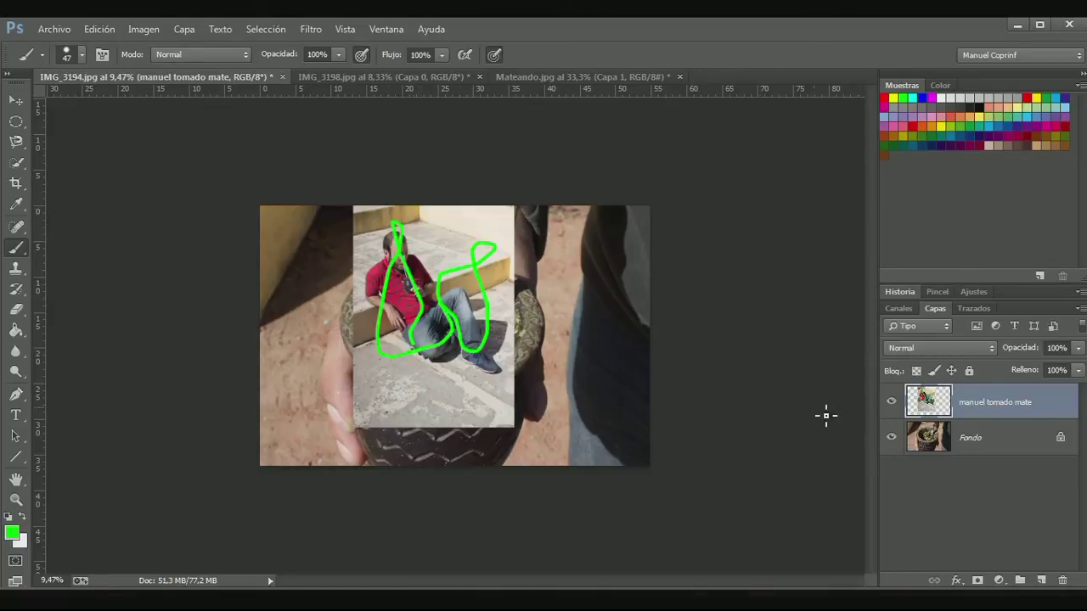
pyautogui.click(893, 402)
pyautogui.click(893, 402)
pyautogui.hotkey('ctrl', 'z')
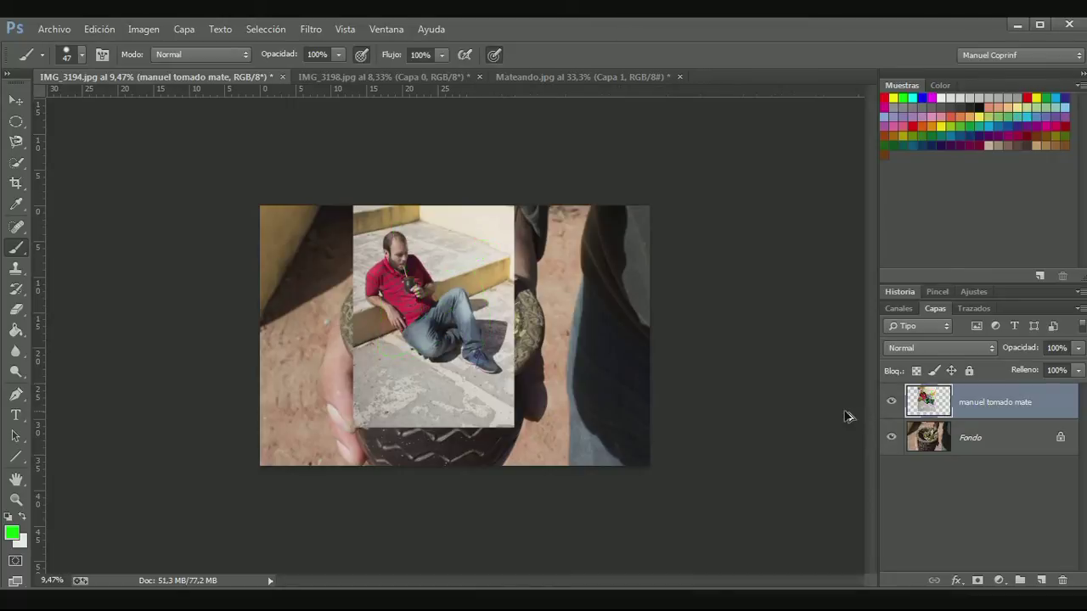
# Step: Paint green test strokes on the Fondo layer around and behind the man's photo, and undo them
pyautogui.click(952, 447)
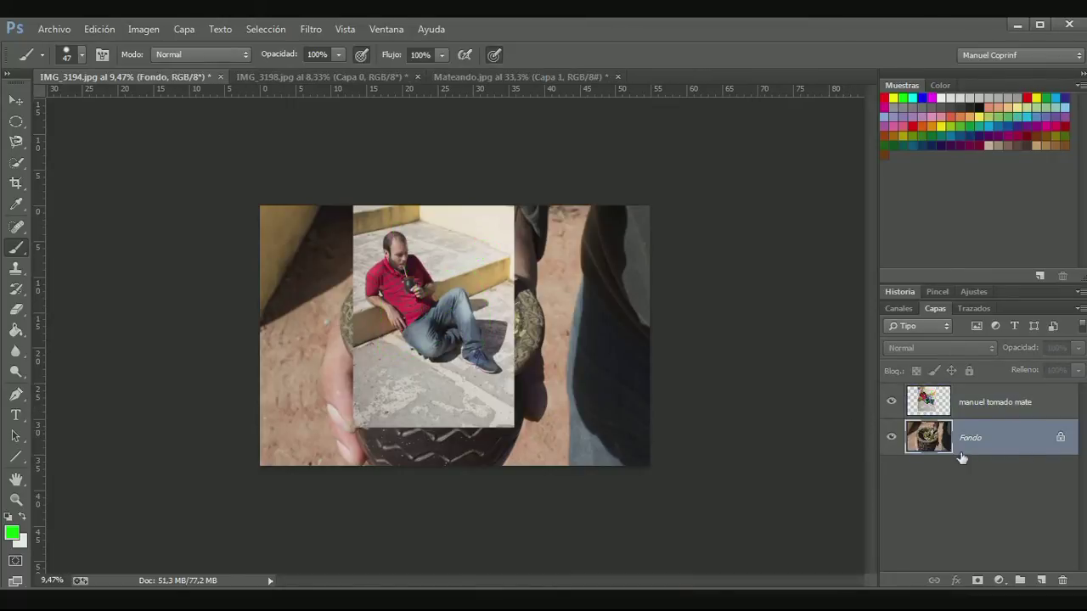
pyautogui.moveTo(575, 441)
pyautogui.mouseDown()
pyautogui.moveTo(592, 345)
pyautogui.moveTo(536, 336)
pyautogui.moveTo(339, 384)
pyautogui.moveTo(236, 279)
pyautogui.moveTo(431, 364)
pyautogui.mouseUp()
pyautogui.moveTo(321, 268)
pyautogui.mouseDown()
pyautogui.moveTo(443, 299)
pyautogui.moveTo(534, 340)
pyautogui.moveTo(594, 272)
pyautogui.moveTo(560, 358)
pyautogui.moveTo(406, 337)
pyautogui.moveTo(350, 363)
pyautogui.moveTo(403, 441)
pyautogui.moveTo(586, 414)
pyautogui.moveTo(510, 321)
pyautogui.moveTo(381, 309)
pyautogui.moveTo(311, 387)
pyautogui.mouseUp()
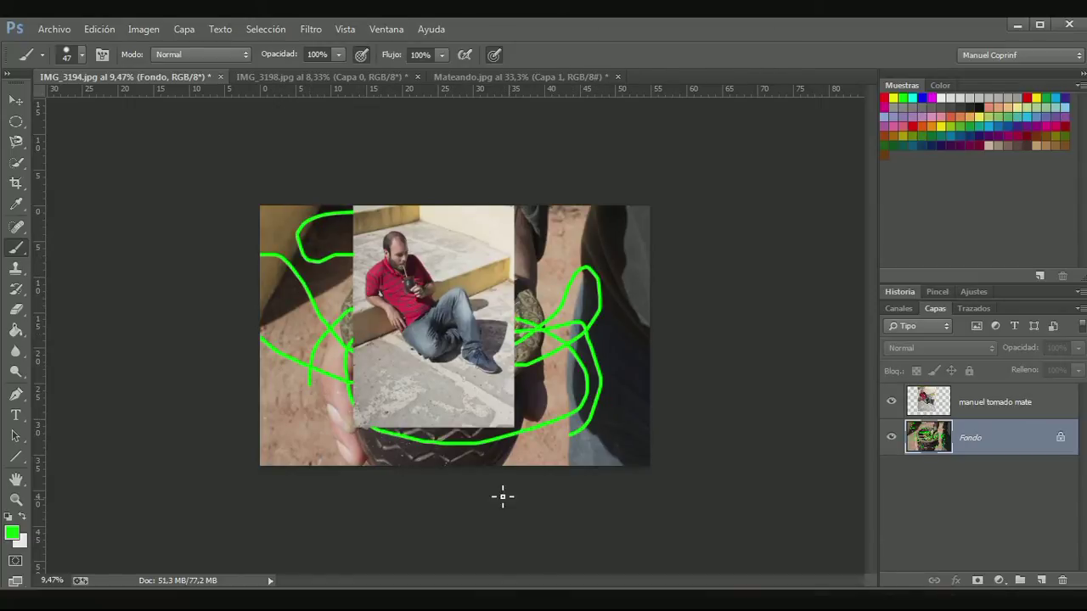
pyautogui.click(944, 412)
pyautogui.click(941, 435)
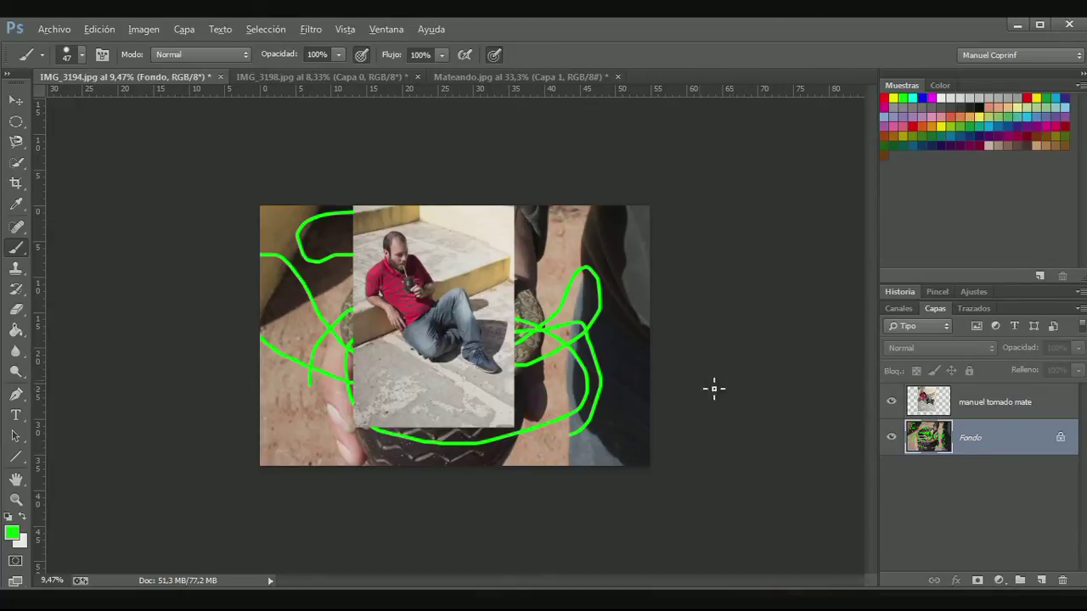
pyautogui.hotkey('ctrl', 'z')
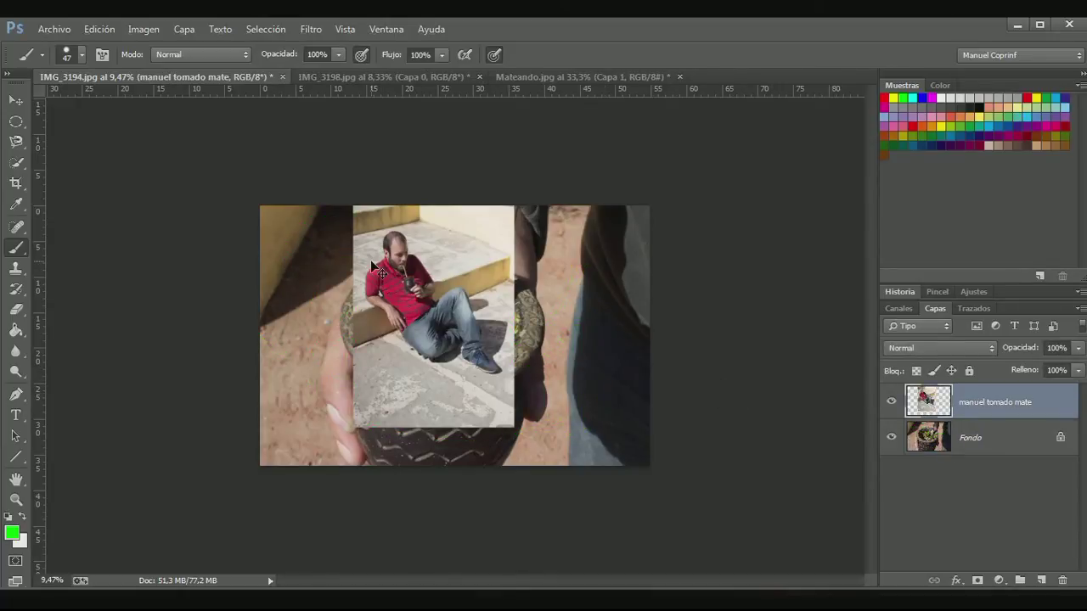
# Step: Activate the Magnetic Lasso tool and examine the man's head and torso at 50% zoom
pyautogui.scroll(3, 373, 268)
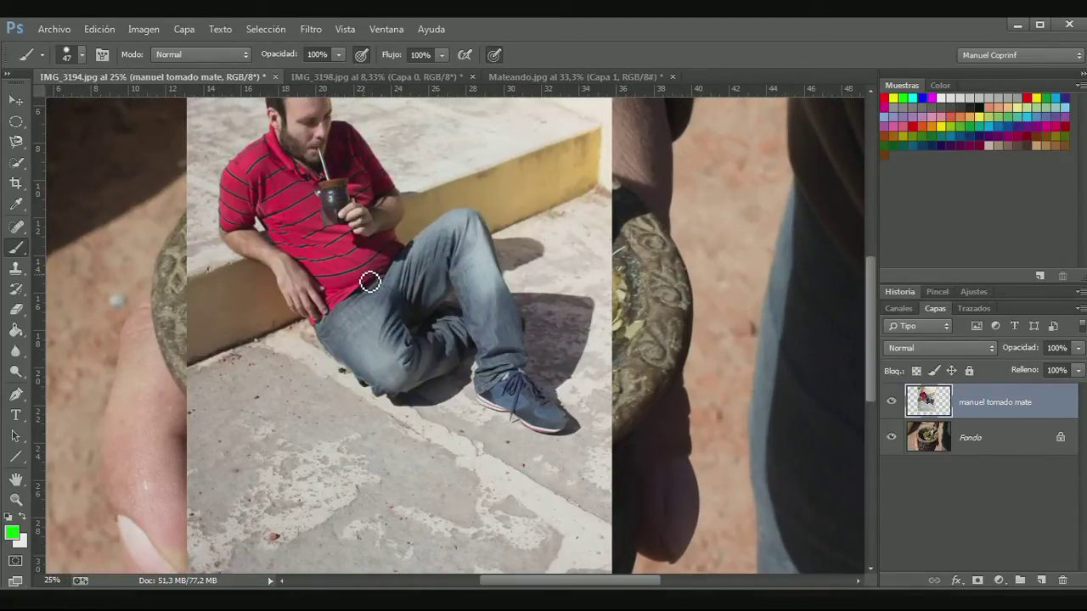
pyautogui.moveTo(254, 223); pyautogui.dragTo(285, 335)
pyautogui.click(16, 139)
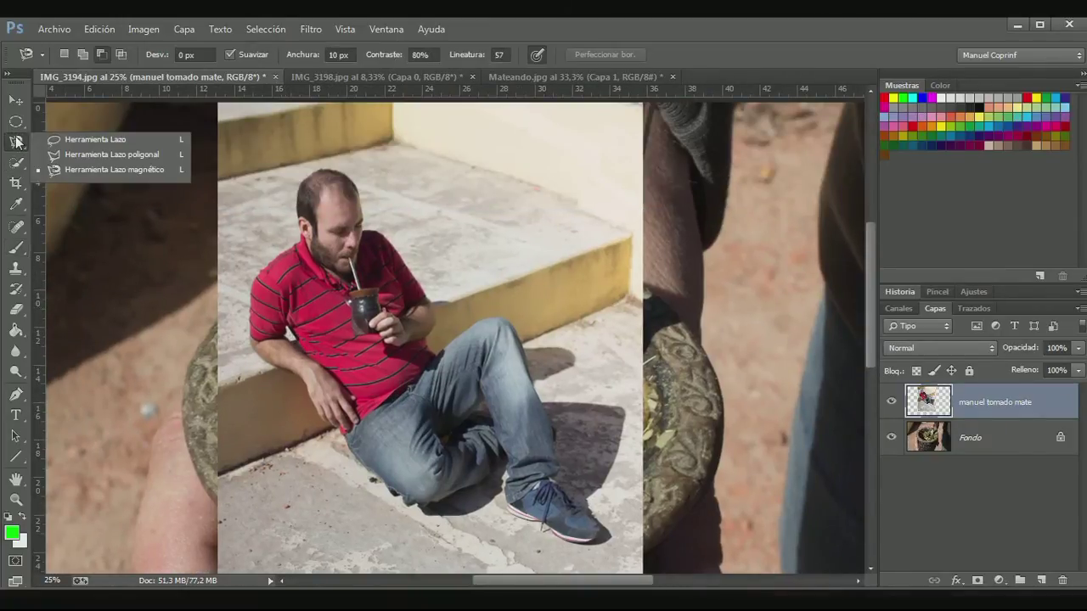
pyautogui.click(84, 176)
pyautogui.hotkey('ctrl', '+')
pyautogui.hotkey('ctrl', '+')
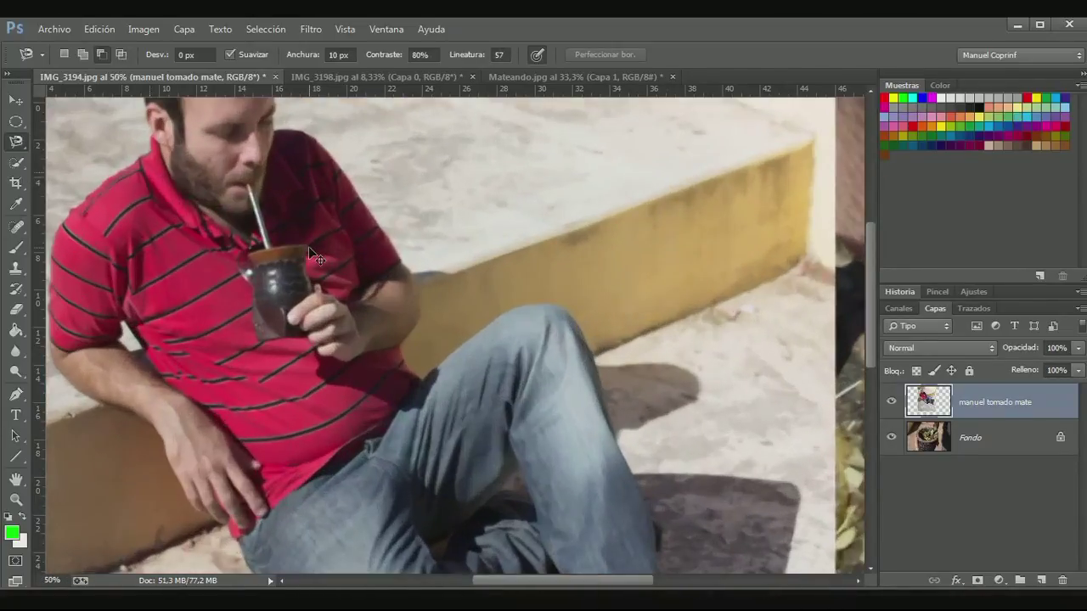
pyautogui.moveTo(326, 231); pyautogui.dragTo(408, 316)
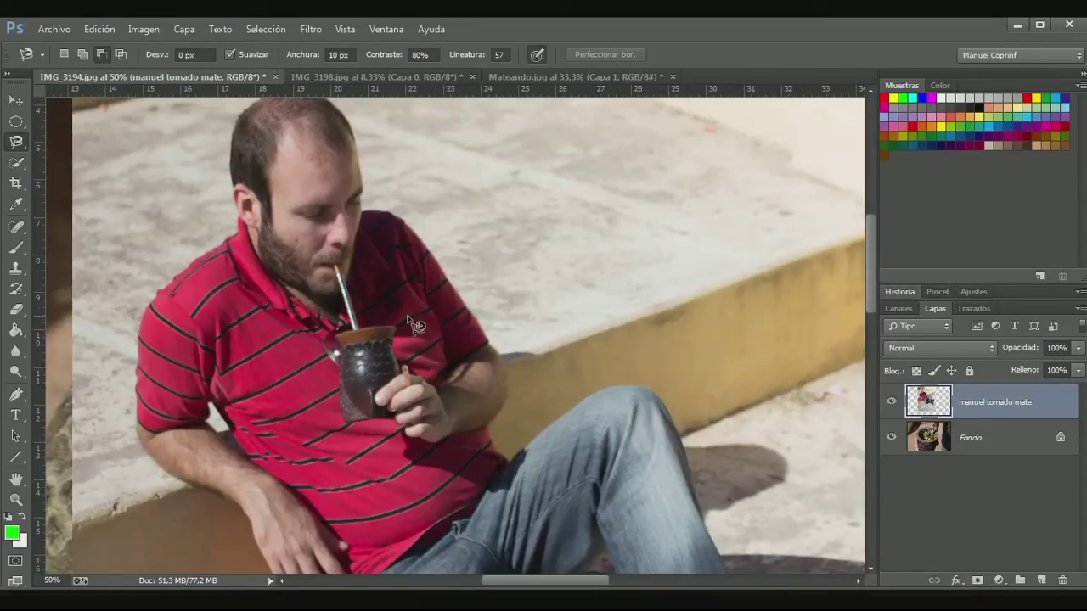
pyautogui.moveTo(378, 289); pyautogui.dragTo(407, 369)
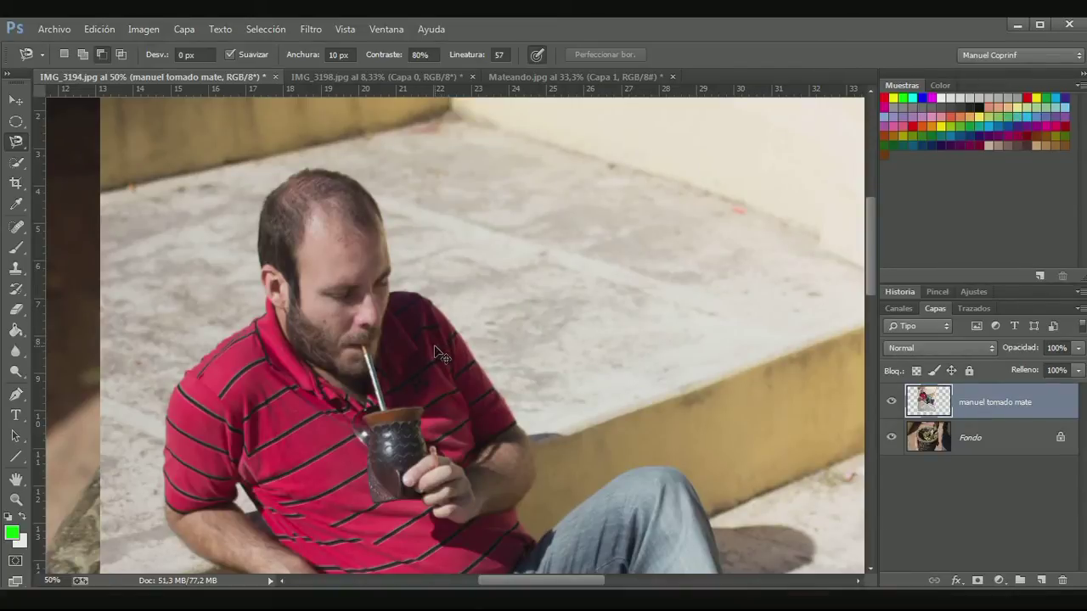
# Step: Zoom in and out around the man's shoulder to examine the edge of his shirt
pyautogui.scroll(5, 434, 344)
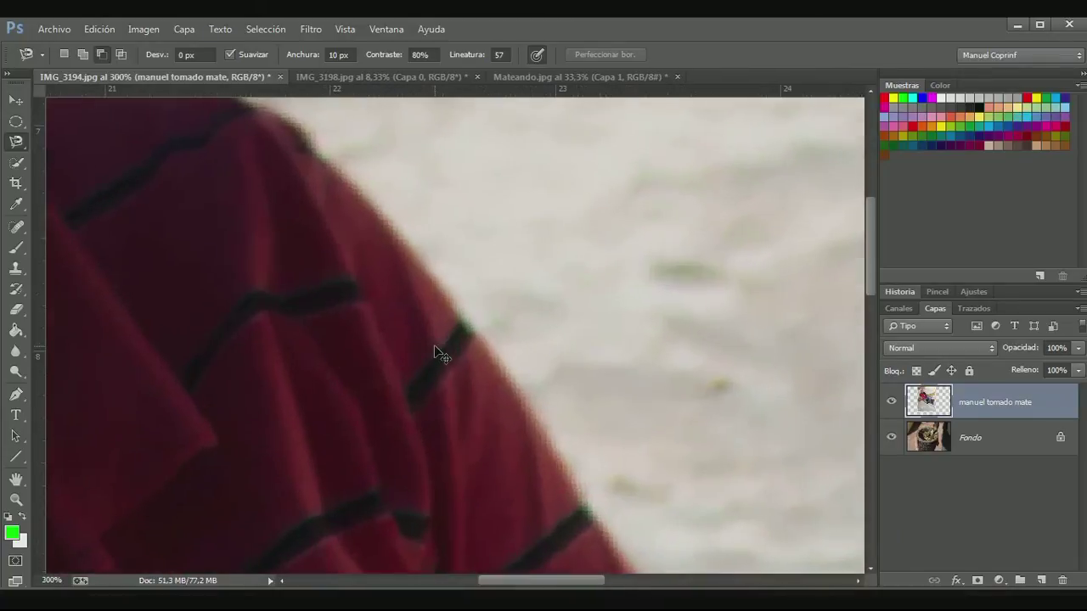
pyautogui.scroll(-3, 433, 345)
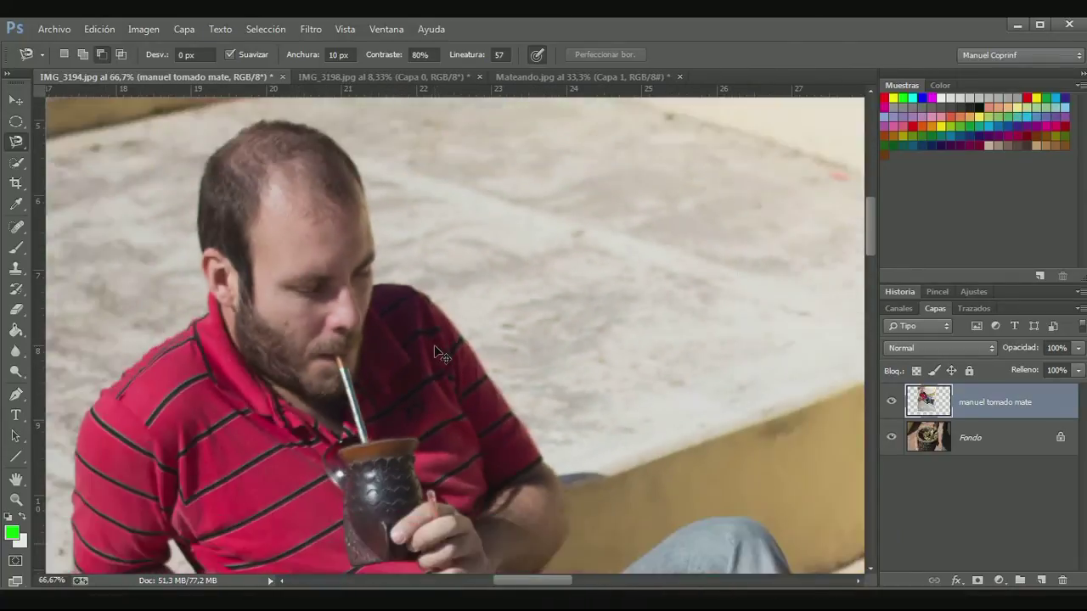
pyautogui.scroll(-2, 433, 345)
pyautogui.scroll(2, 434, 345)
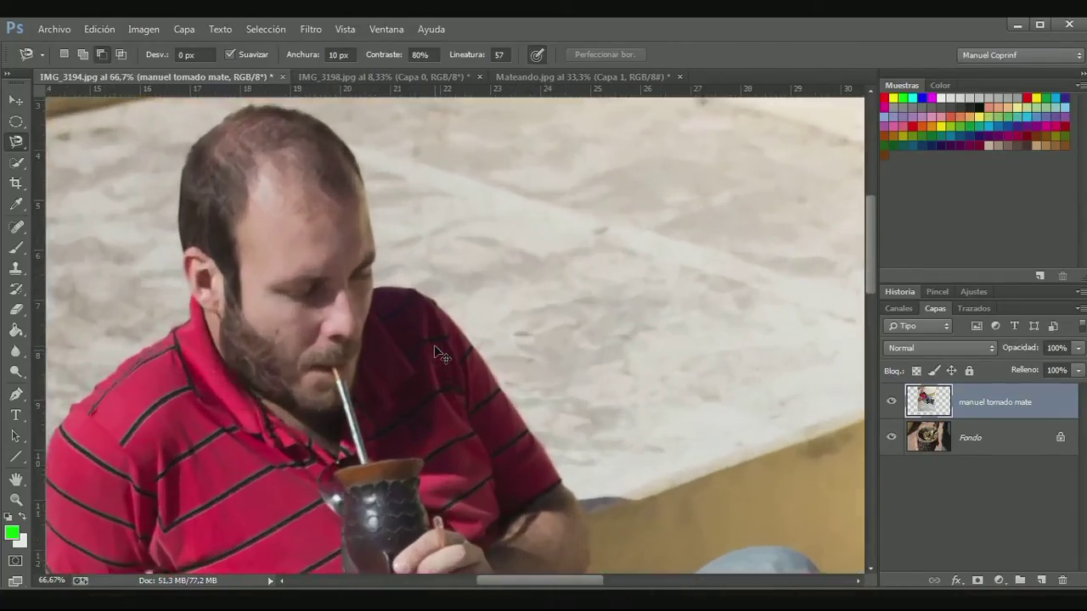
pyautogui.scroll(2, 434, 345)
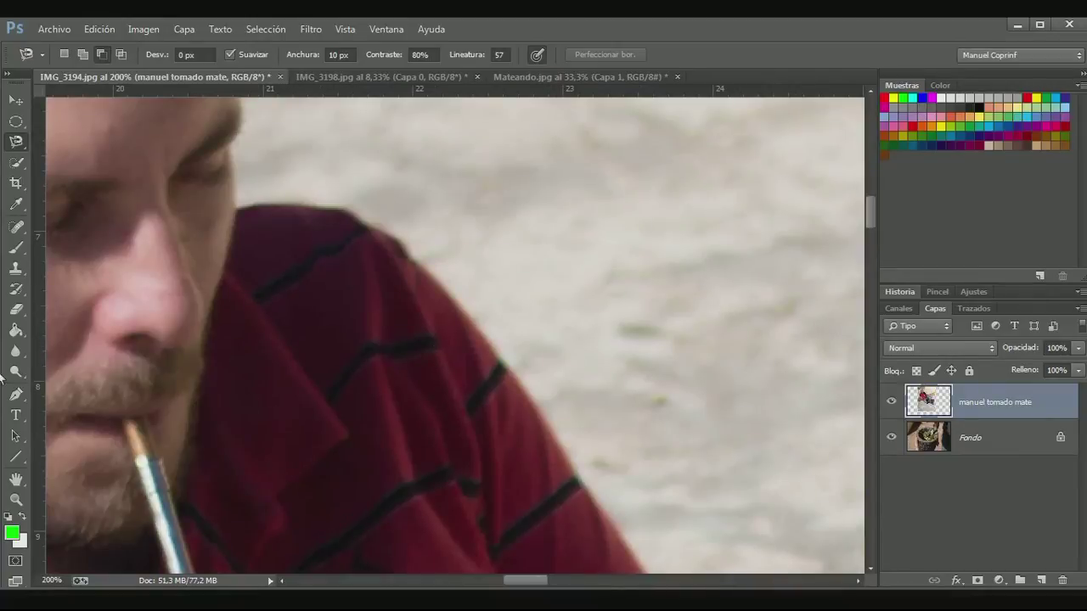
# Step: Use the Zoom tool to inspect the straw at the man's mouth at up to 500%, and return to 100%
pyautogui.click(15, 499)
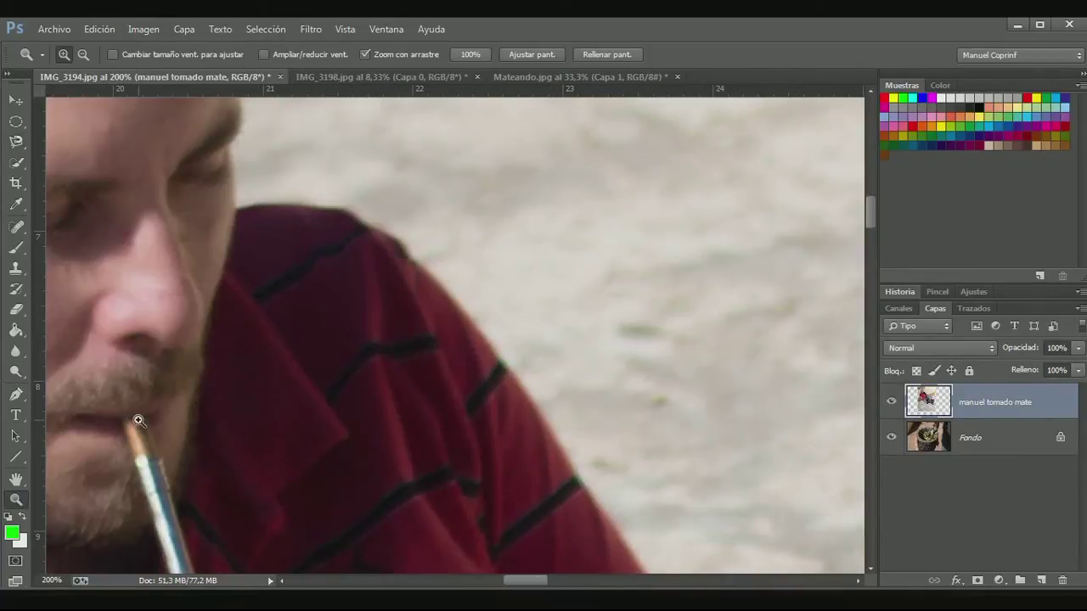
pyautogui.click(137, 419)
pyautogui.click(137, 418)
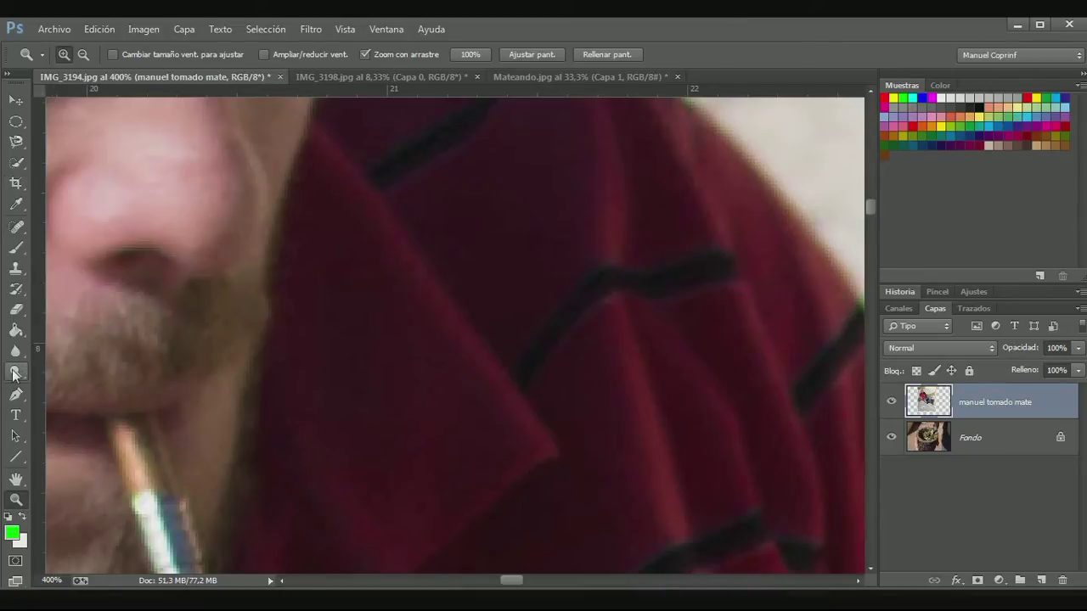
pyautogui.click(15, 372)
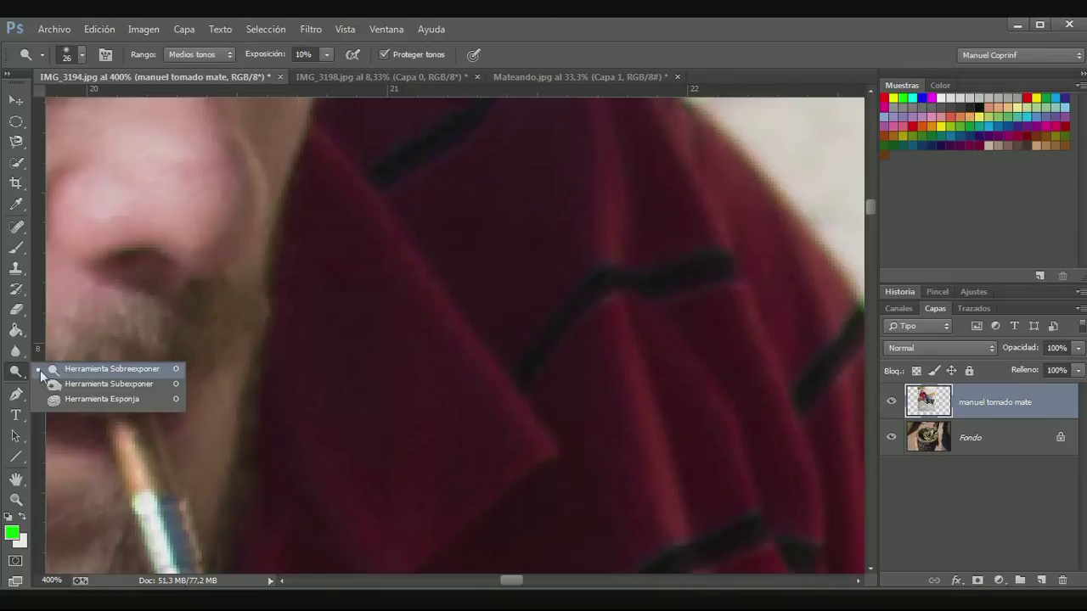
pyautogui.click(41, 375)
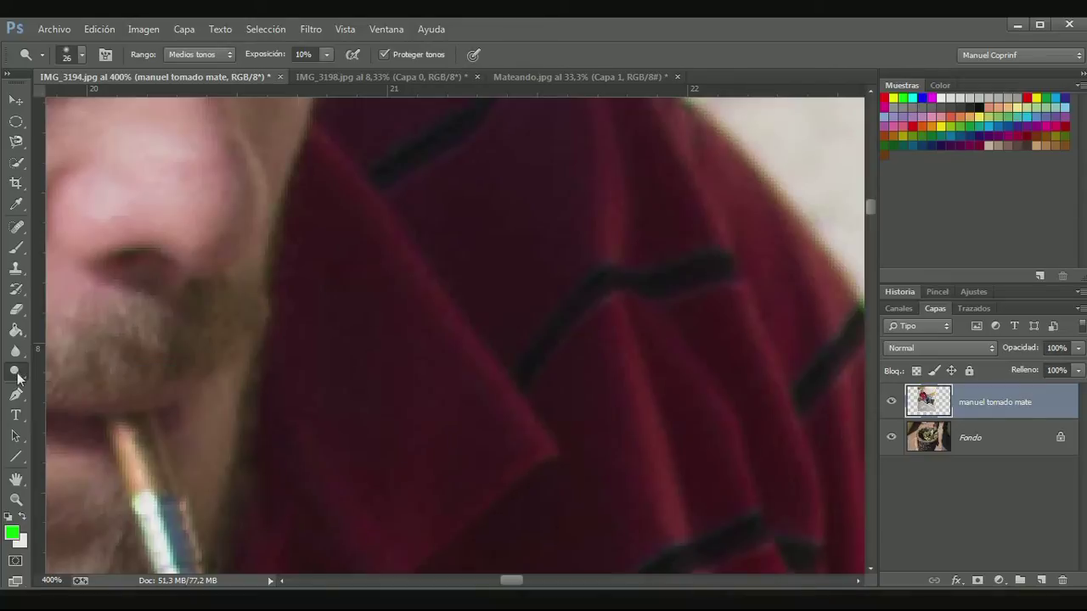
pyautogui.click(15, 499)
pyautogui.click(213, 419)
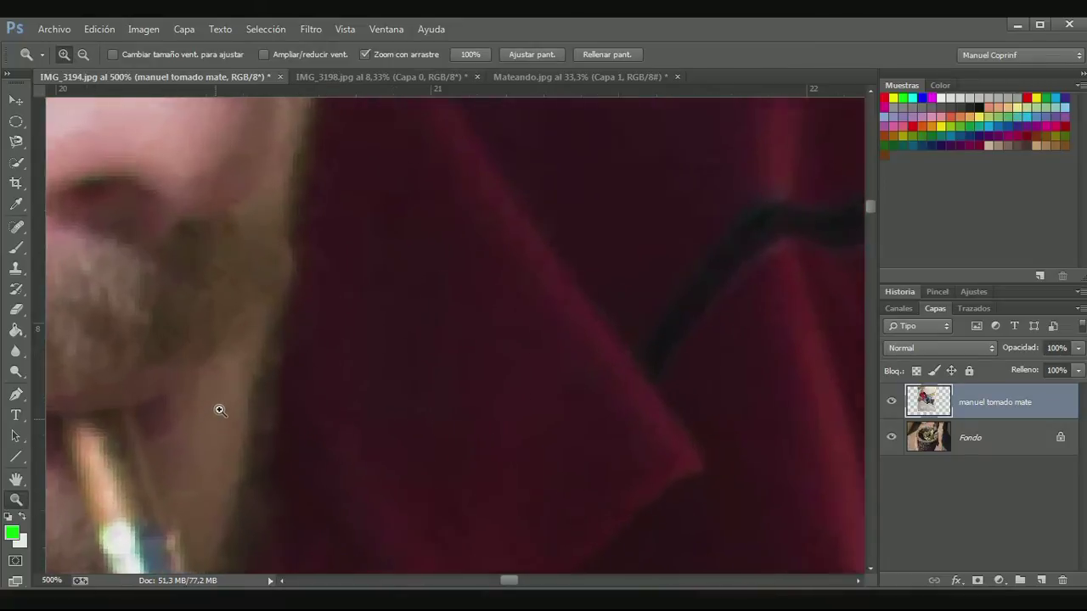
pyautogui.click(218, 408)
pyautogui.click(82, 53)
pyautogui.moveTo(269, 390); pyautogui.dragTo(269, 390)
pyautogui.click(124, 498)
# Step: With the Hand tool active, repeatedly zoom in and out around the man's chin and collar and pan across his face at 400%
pyautogui.click(15, 479)
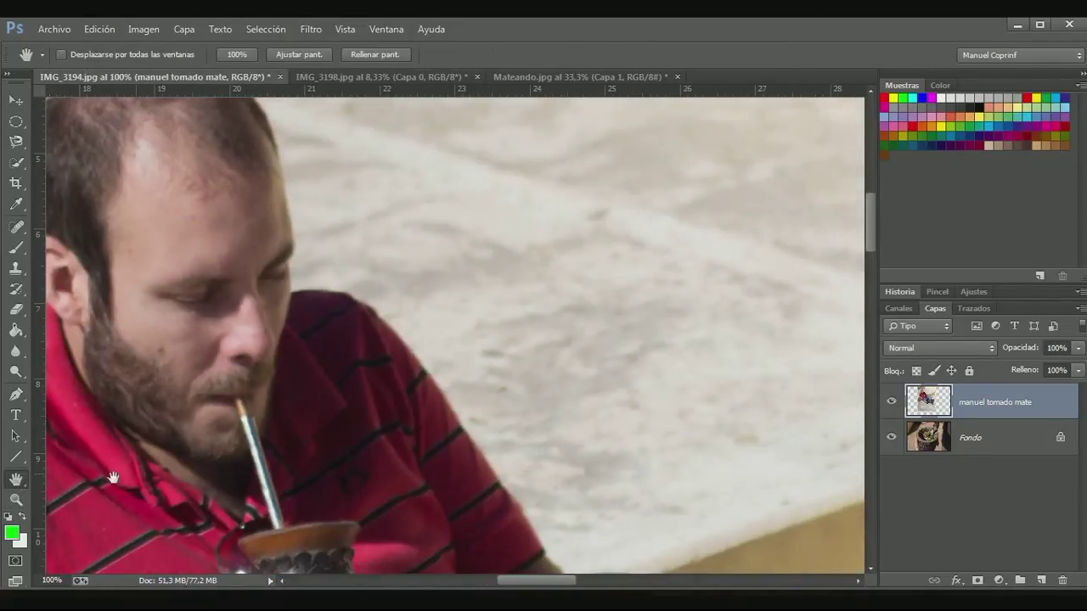
pyautogui.moveTo(175, 432); pyautogui.dragTo(348, 423)
pyautogui.hotkey('ctrl', 'r')
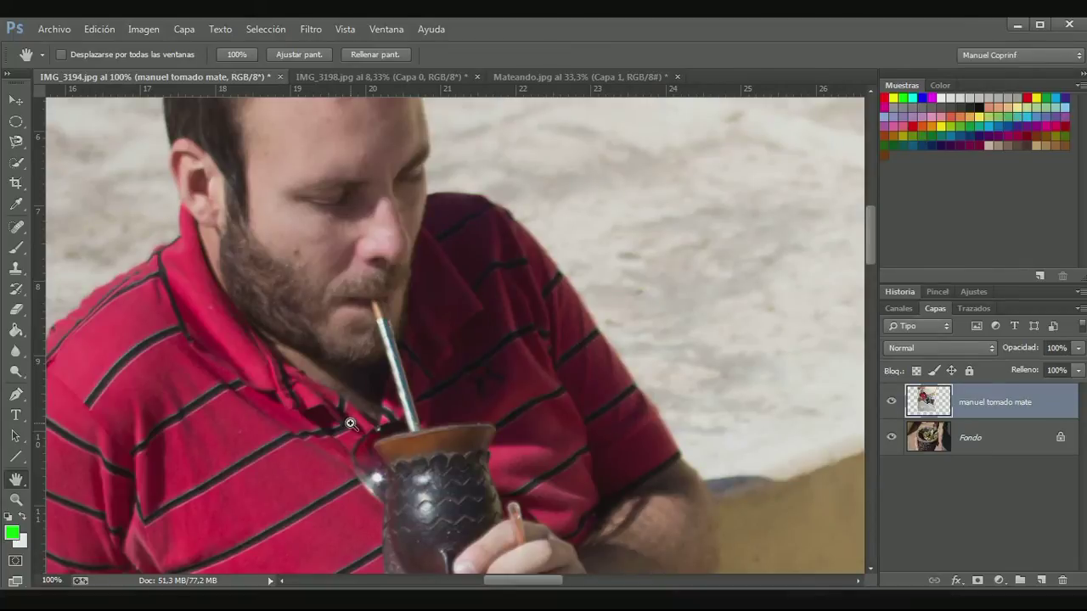
pyautogui.click(349, 423)
pyautogui.click(349, 423)
pyautogui.keyDown('alt'); pyautogui.click(349, 423); pyautogui.keyUp('alt')
pyautogui.keyDown('alt'); pyautogui.click(349, 423); pyautogui.keyUp('alt')
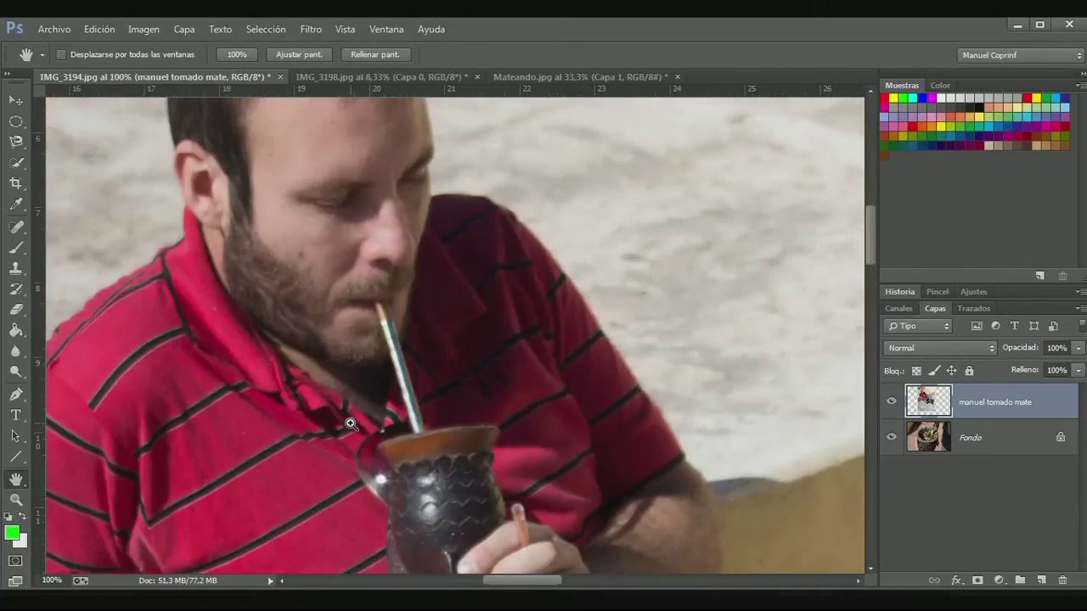
pyautogui.click(349, 424)
pyautogui.click(350, 424)
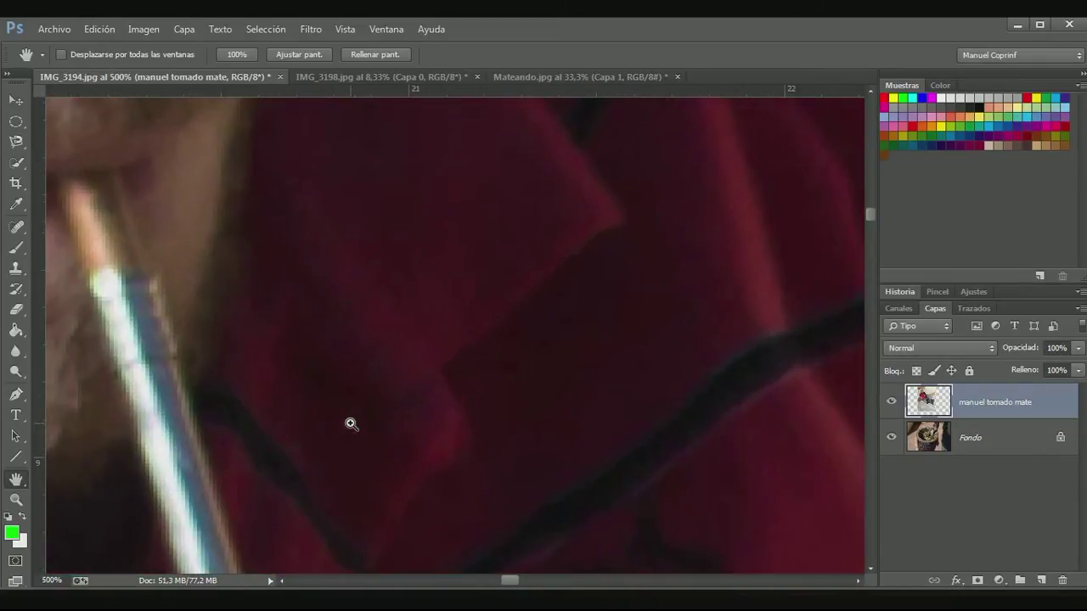
pyautogui.keyDown('alt'); pyautogui.click(350, 424); pyautogui.keyUp('alt')
pyautogui.keyDown('alt'); pyautogui.click(351, 424); pyautogui.keyUp('alt')
pyautogui.keyDown('alt'); pyautogui.click(350, 424); pyautogui.keyUp('alt')
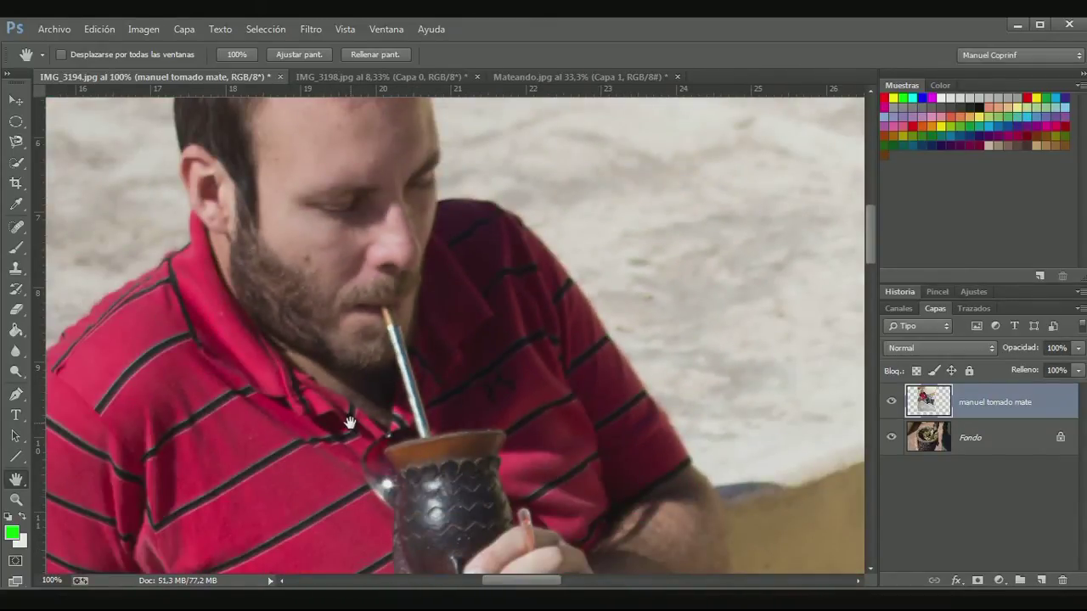
pyautogui.keyDown('alt'); pyautogui.click(350, 424); pyautogui.keyUp('alt')
pyautogui.keyDown('alt'); pyautogui.click(350, 424); pyautogui.keyUp('alt')
pyautogui.click(350, 423)
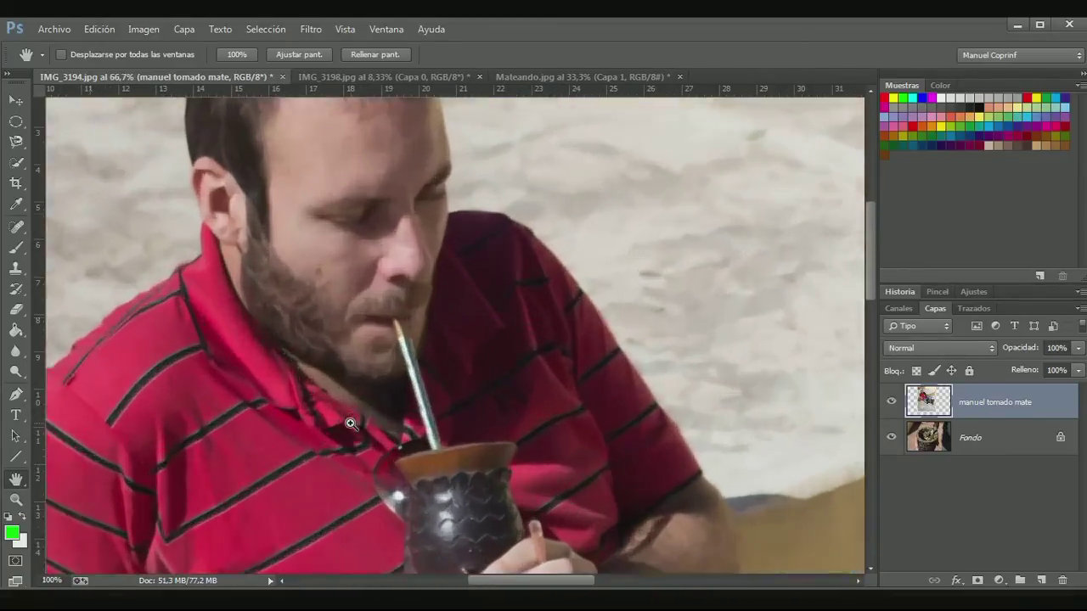
pyautogui.click(350, 424)
pyautogui.click(350, 424)
pyautogui.keyDown('alt'); pyautogui.click(349, 424); pyautogui.keyUp('alt')
pyautogui.keyDown('alt'); pyautogui.click(349, 424); pyautogui.keyUp('alt')
pyautogui.keyDown('alt'); pyautogui.click(350, 424); pyautogui.keyUp('alt')
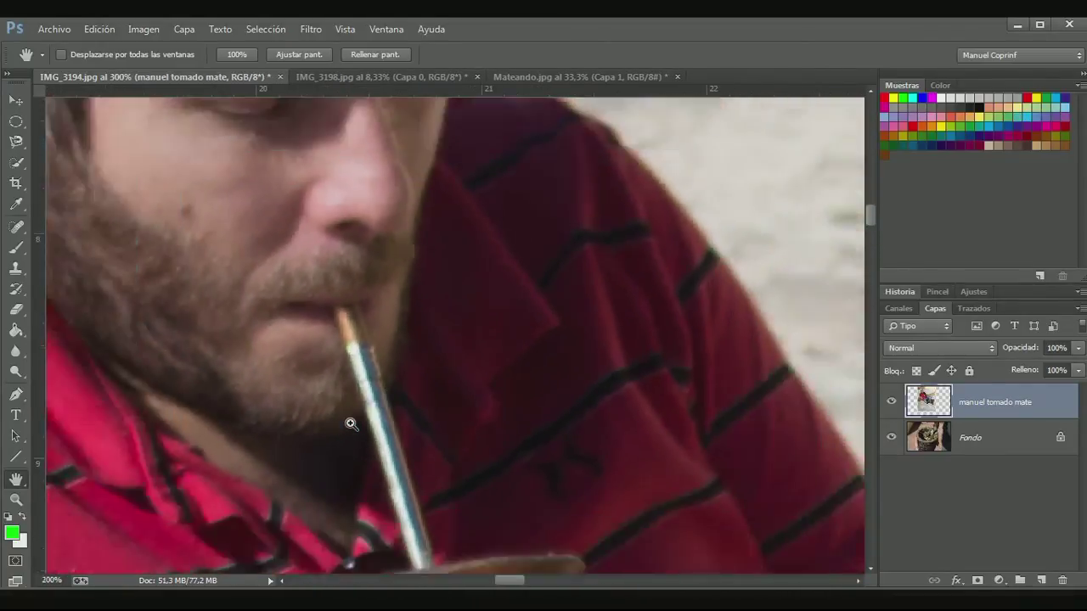
pyautogui.keyDown('alt'); pyautogui.click(349, 423); pyautogui.keyUp('alt')
pyautogui.click(350, 423)
pyautogui.click(349, 424)
pyautogui.click(350, 423)
pyautogui.click(350, 423)
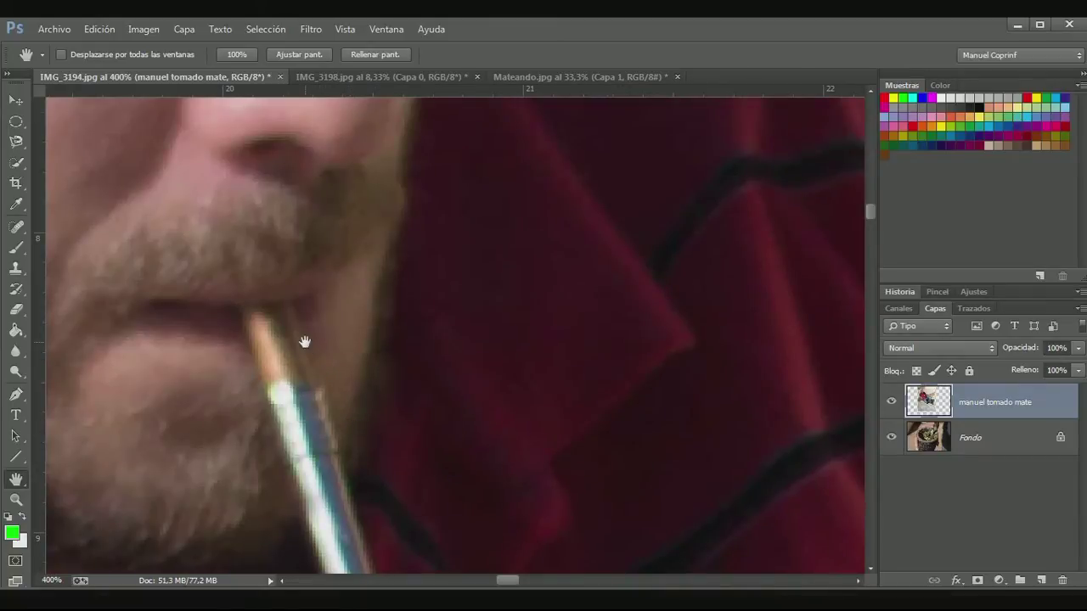
pyautogui.moveTo(304, 340); pyautogui.dragTo(515, 432)
pyautogui.moveTo(297, 308); pyautogui.dragTo(555, 459)
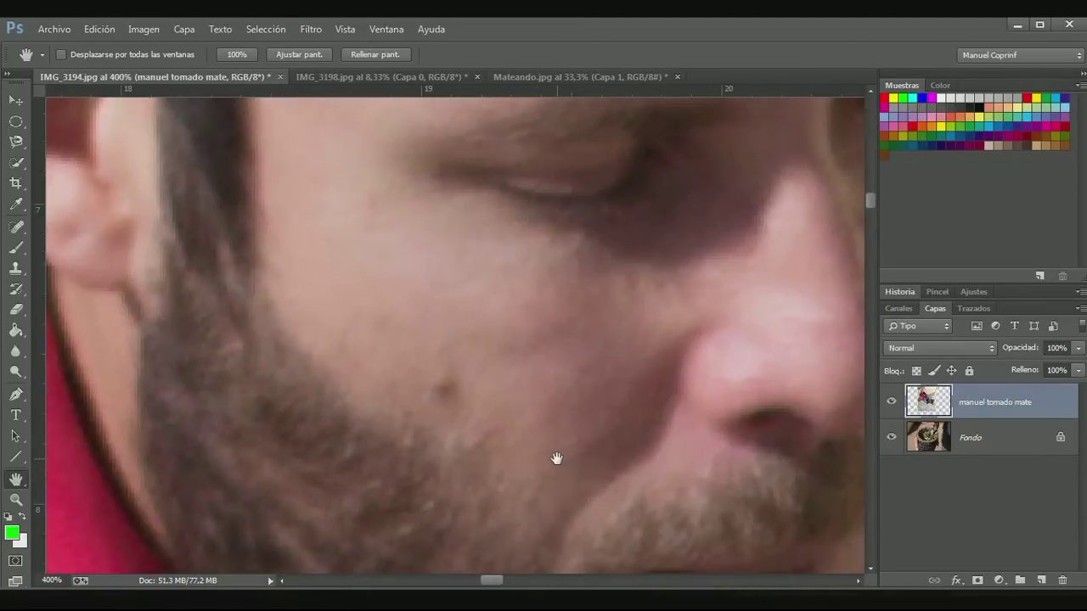
# Step: Activate the Quick Selection tool and pan across the man's face, forehead and hairline to examine them up close
pyautogui.click(17, 121)
pyautogui.click(16, 163)
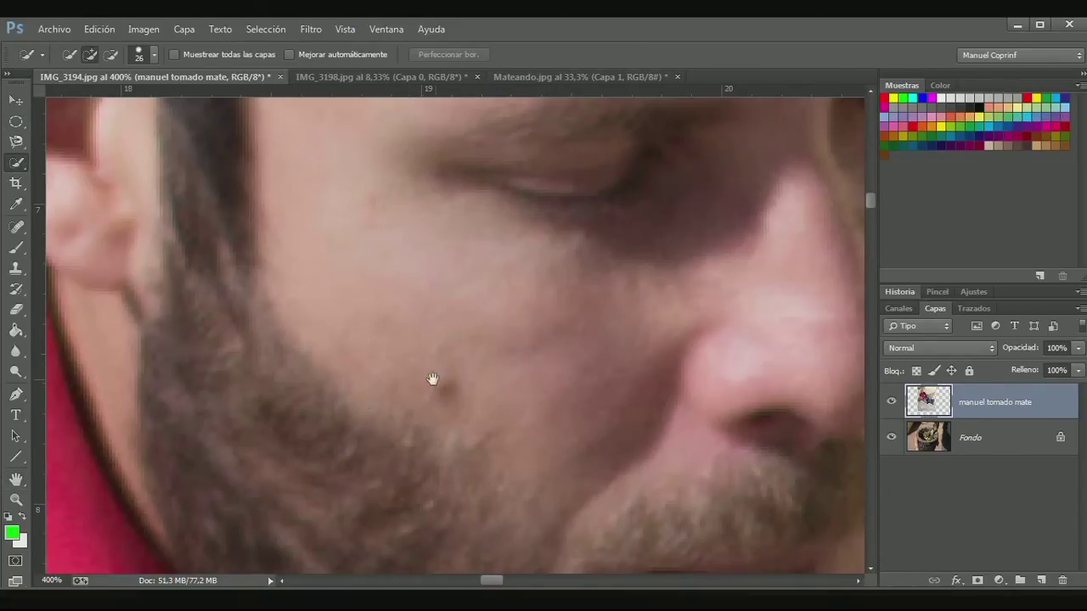
pyautogui.hscroll(5, 405, 424)
pyautogui.scroll(2, 444, 468)
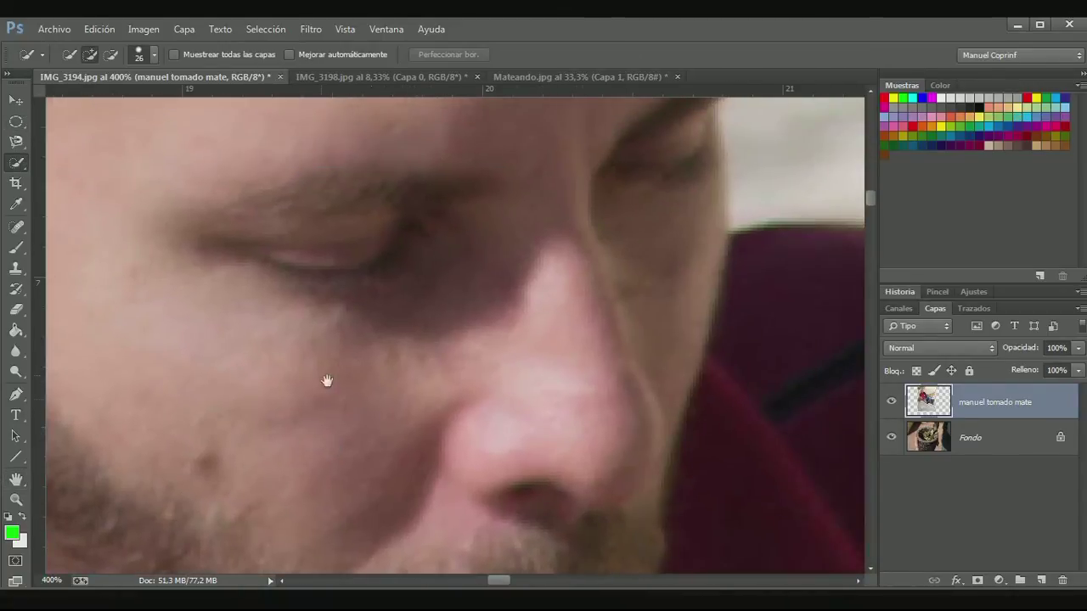
pyautogui.scroll(8, 327, 380)
pyautogui.hscroll(-3, 347, 340)
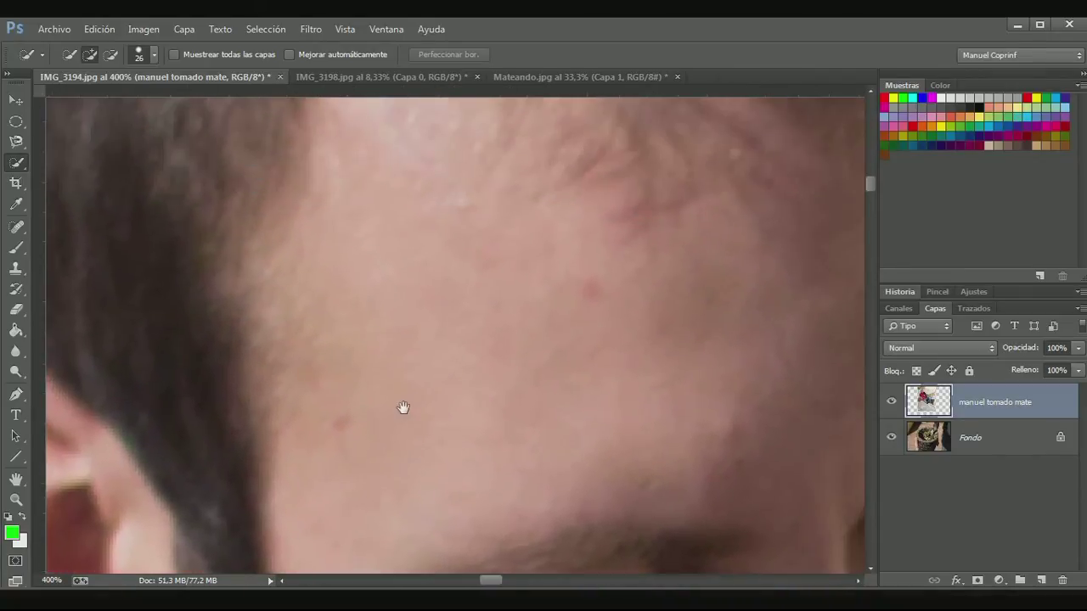
pyautogui.moveTo(415, 332); pyautogui.dragTo(355, 475)
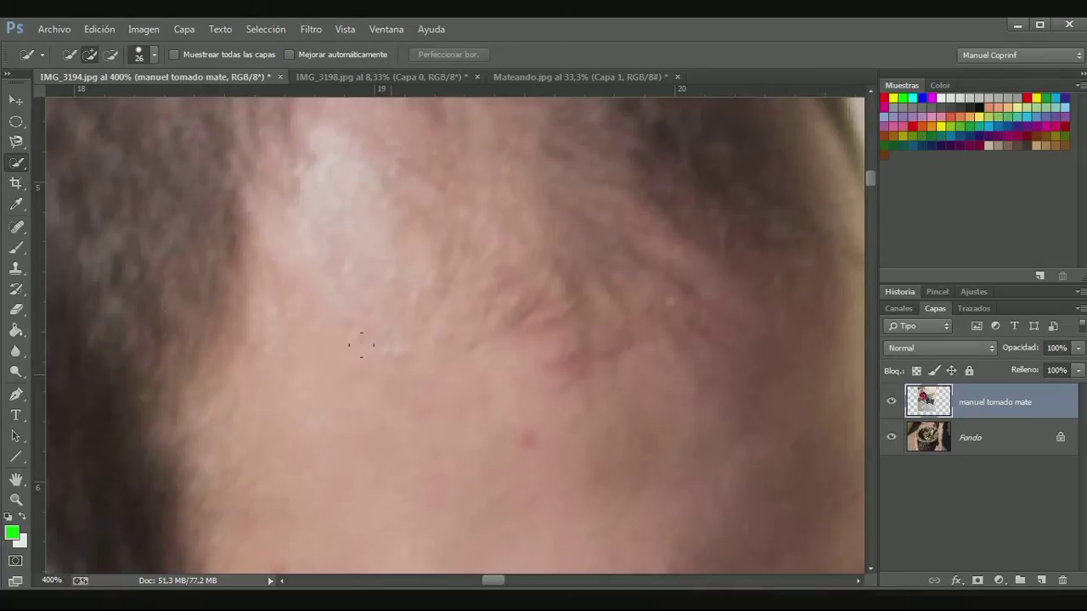
pyautogui.scroll(5, 416, 485)
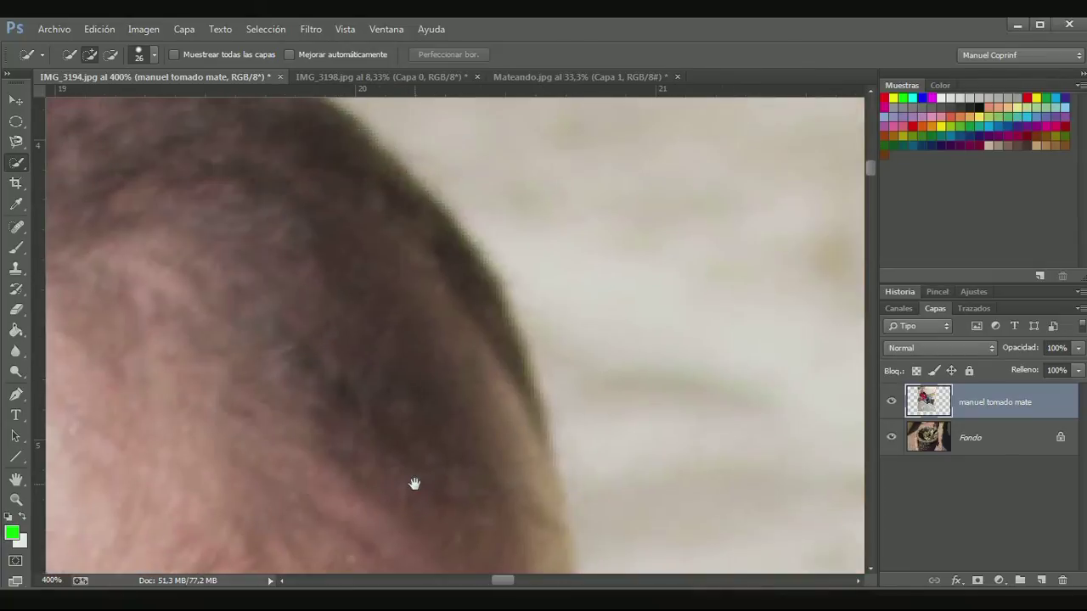
pyautogui.hscroll(-4, 662, 349)
pyautogui.scroll(-2, 662, 349)
pyautogui.scroll(-2, 486, 359)
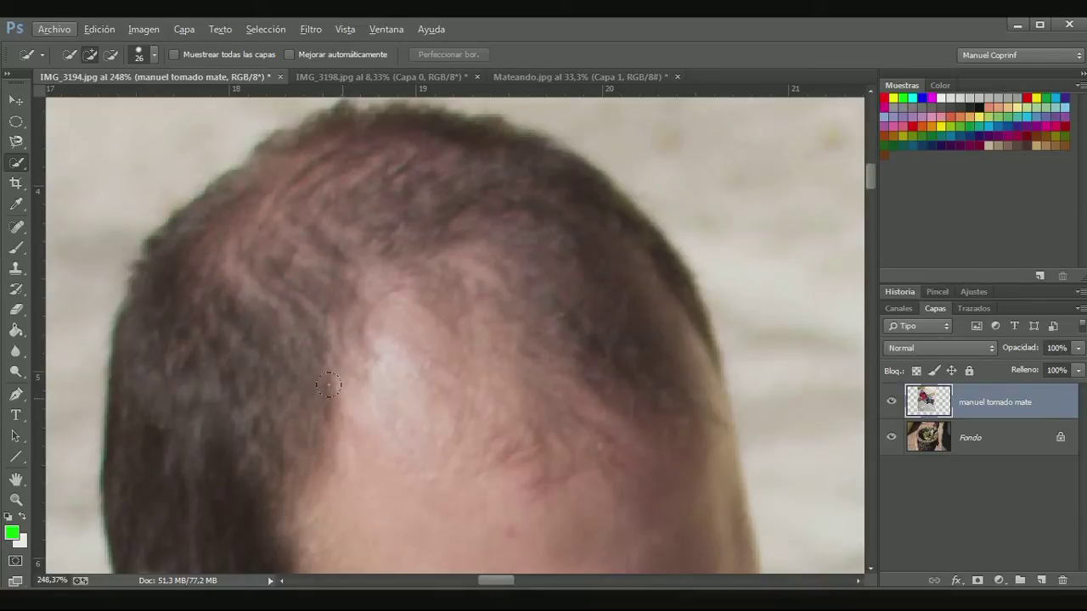
pyautogui.scroll(-3, 505, 381)
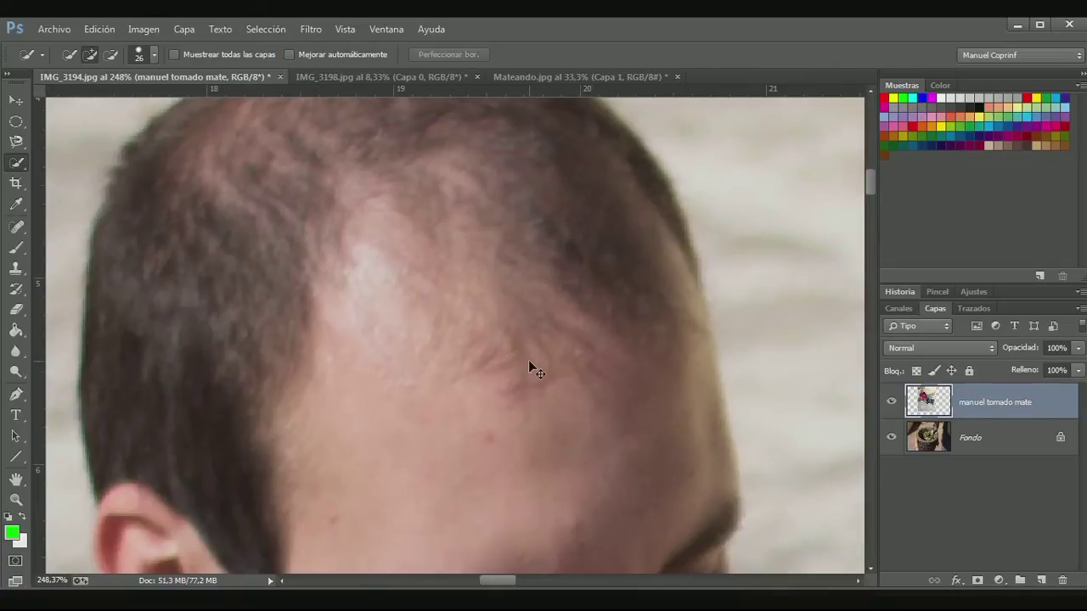
# Step: Zoom out to the man's whole head at 100% and back in to inspect his ear, beard and collar at 200%
pyautogui.hotkey('ctrl', '-')
pyautogui.hotkey('ctrl', '-')
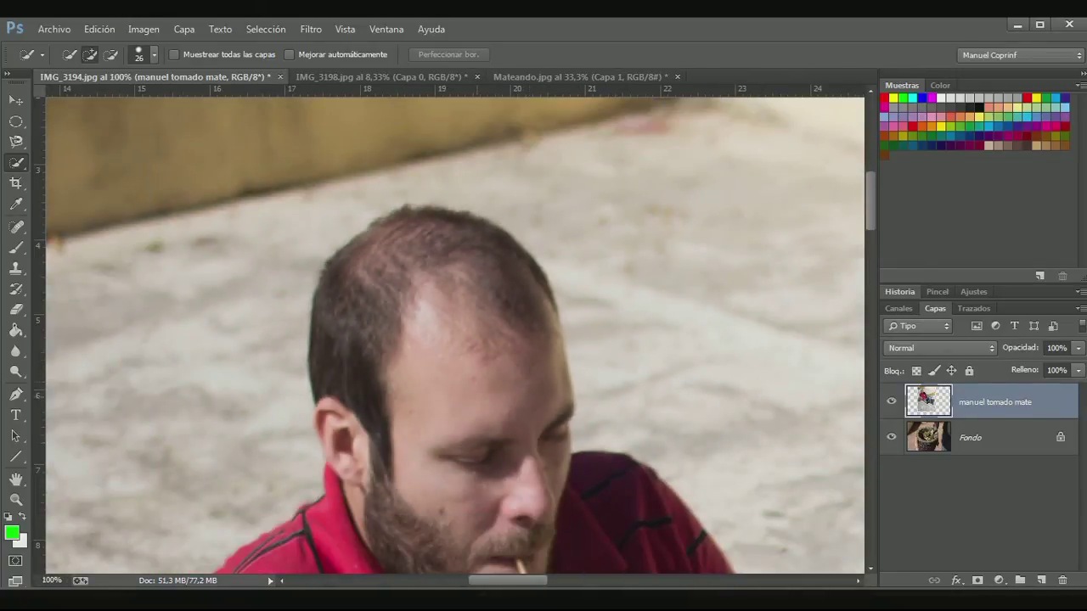
pyautogui.scroll(-2, 448, 373)
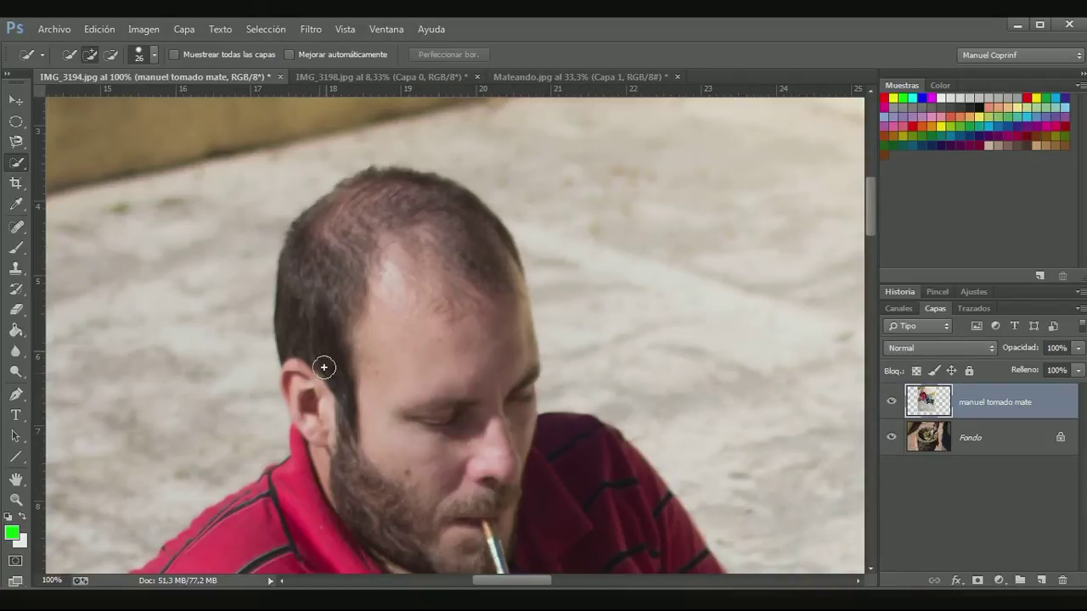
pyautogui.scroll(3, 276, 439)
pyautogui.press('alt')
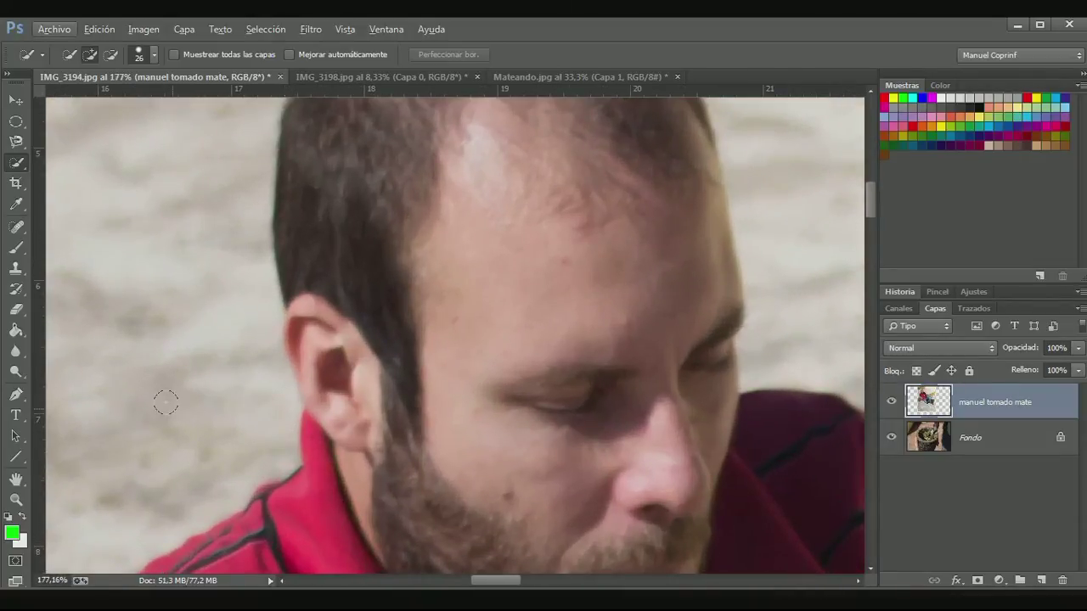
pyautogui.scroll(2, 172, 407)
pyautogui.scroll(-2, 172, 408)
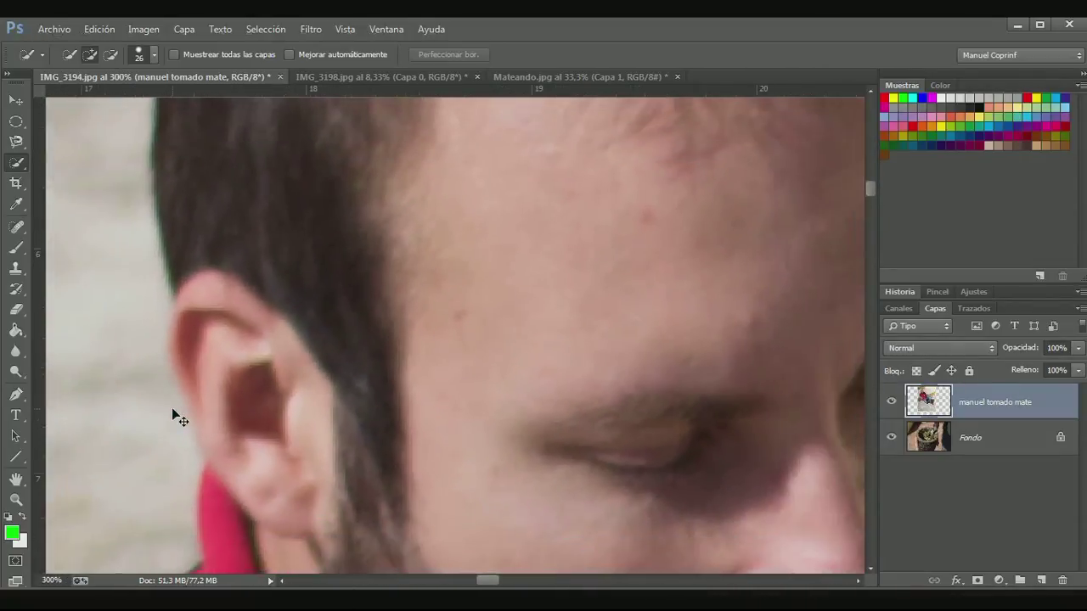
pyautogui.moveTo(329, 467); pyautogui.dragTo(391, 327)
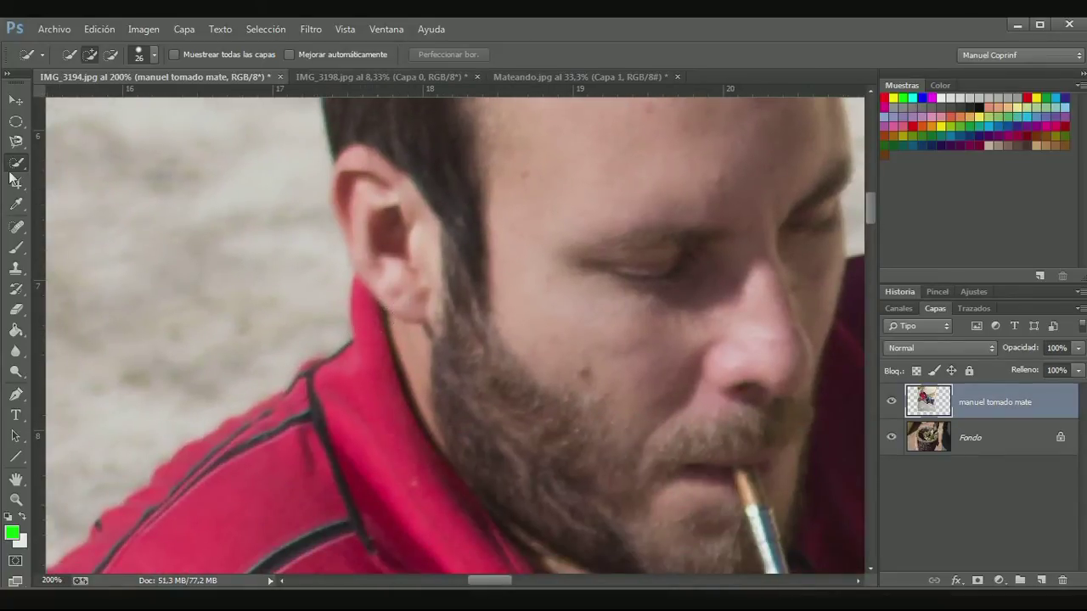
# Step: Activate the Magnetic Lasso tool and enlarge the man's ear and collar to 300%
pyautogui.click(17, 144)
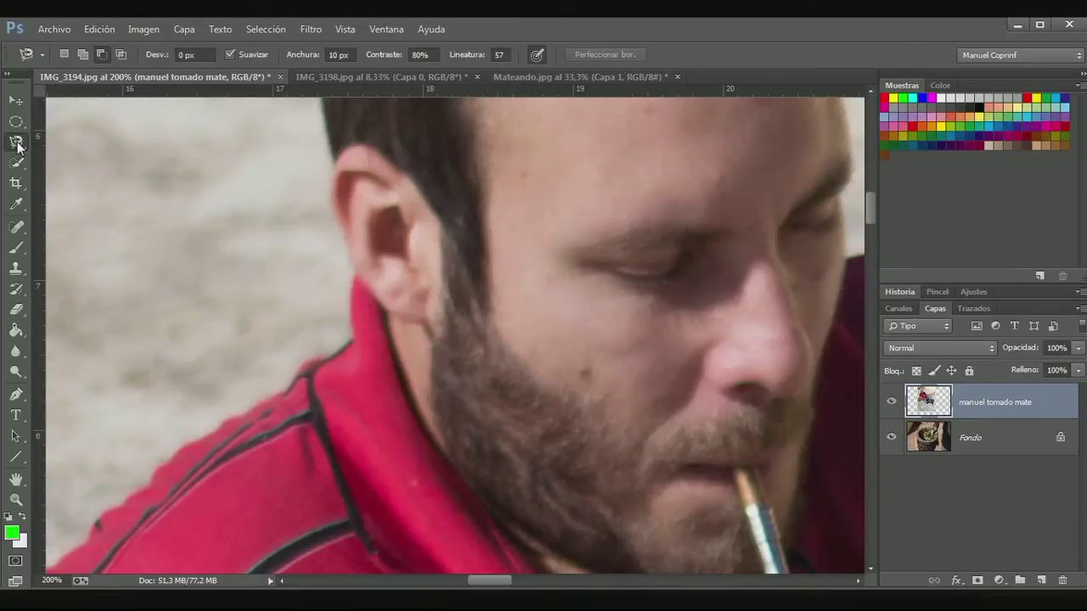
pyautogui.hotkey('ctrl', '+')
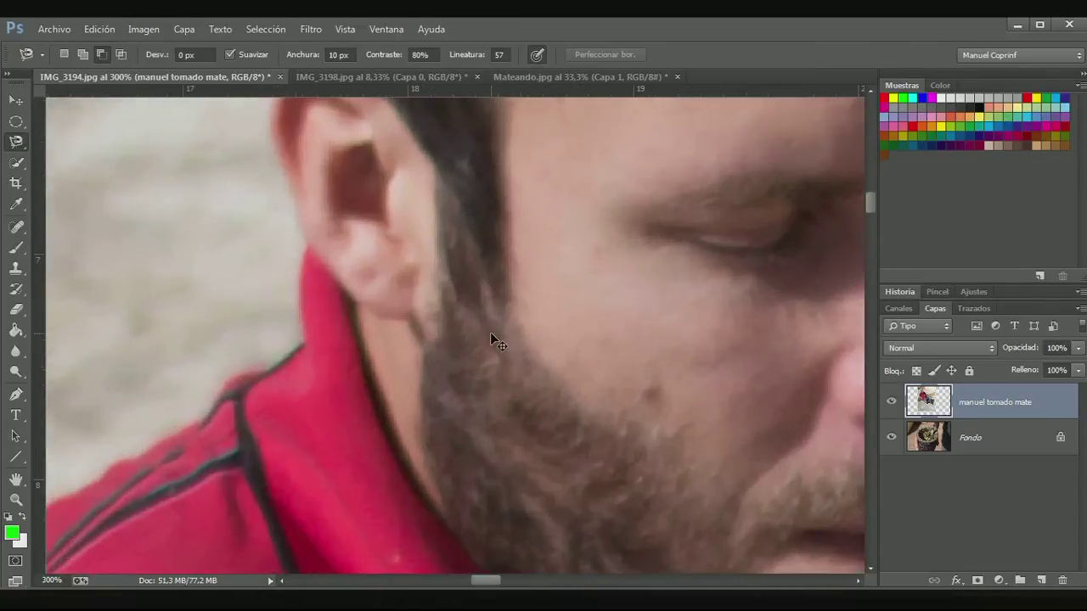
pyautogui.click(307, 242)
pyautogui.moveTo(111, 465); pyautogui.dragTo(299, 399)
pyautogui.moveTo(219, 447); pyautogui.dragTo(357, 301)
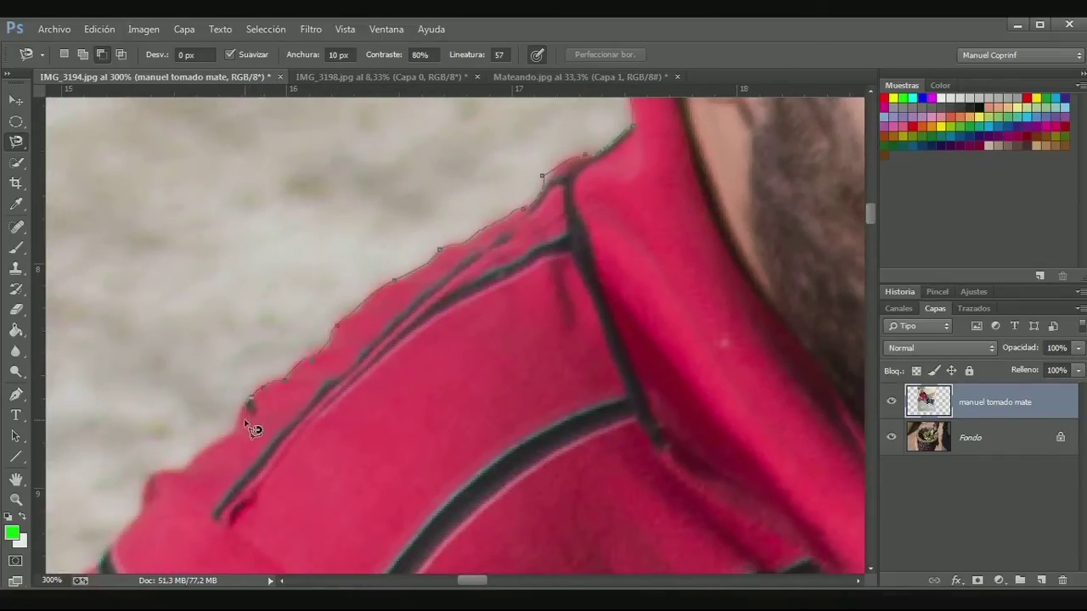
pyautogui.moveTo(246, 443); pyautogui.dragTo(437, 230)
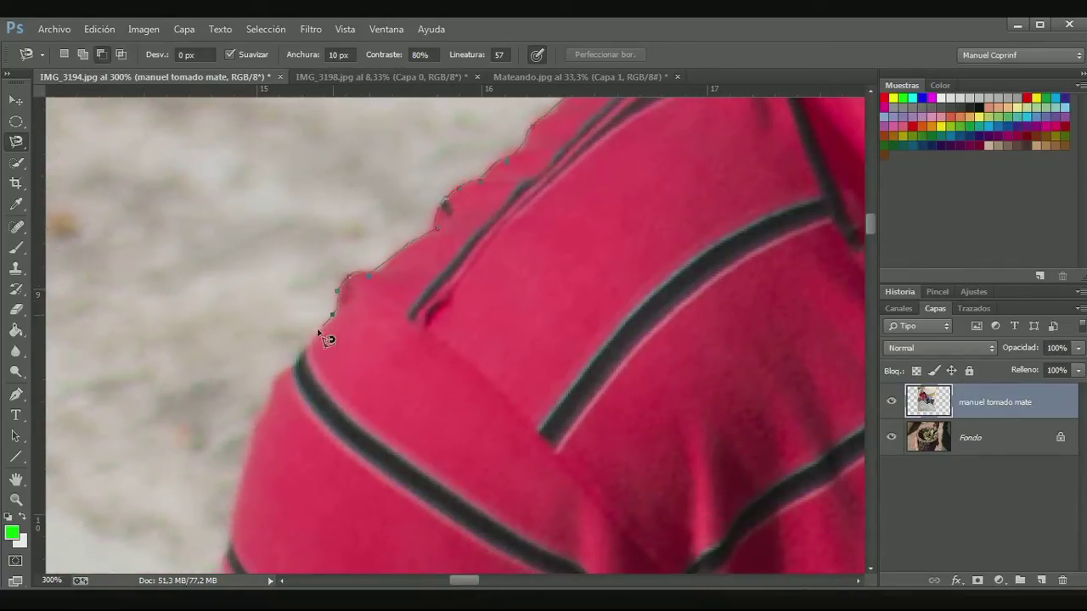
pyautogui.moveTo(310, 367); pyautogui.dragTo(364, 247)
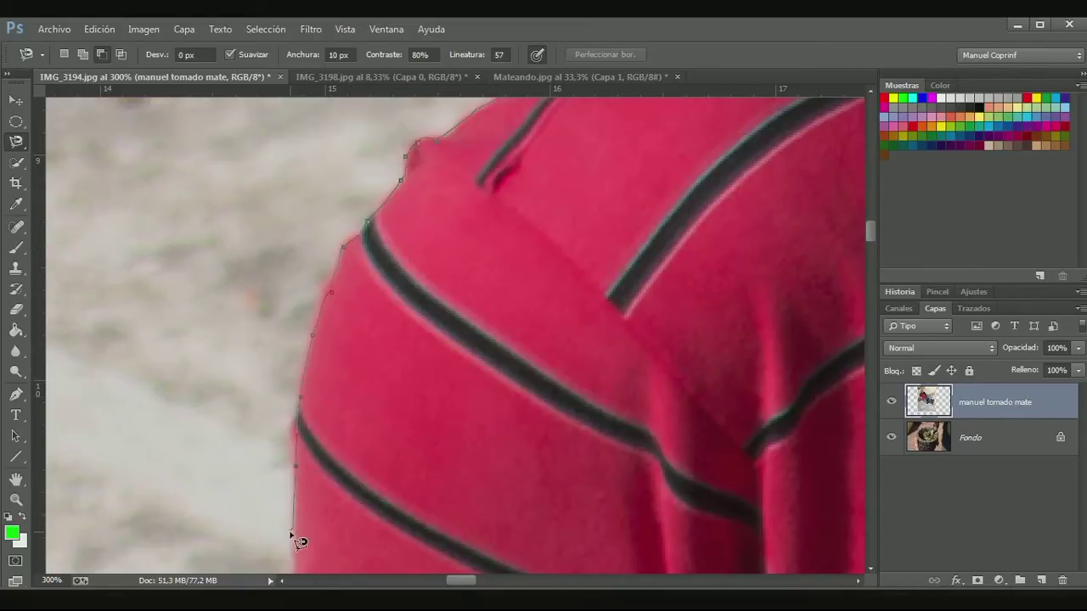
pyautogui.moveTo(293, 550); pyautogui.dragTo(353, 194)
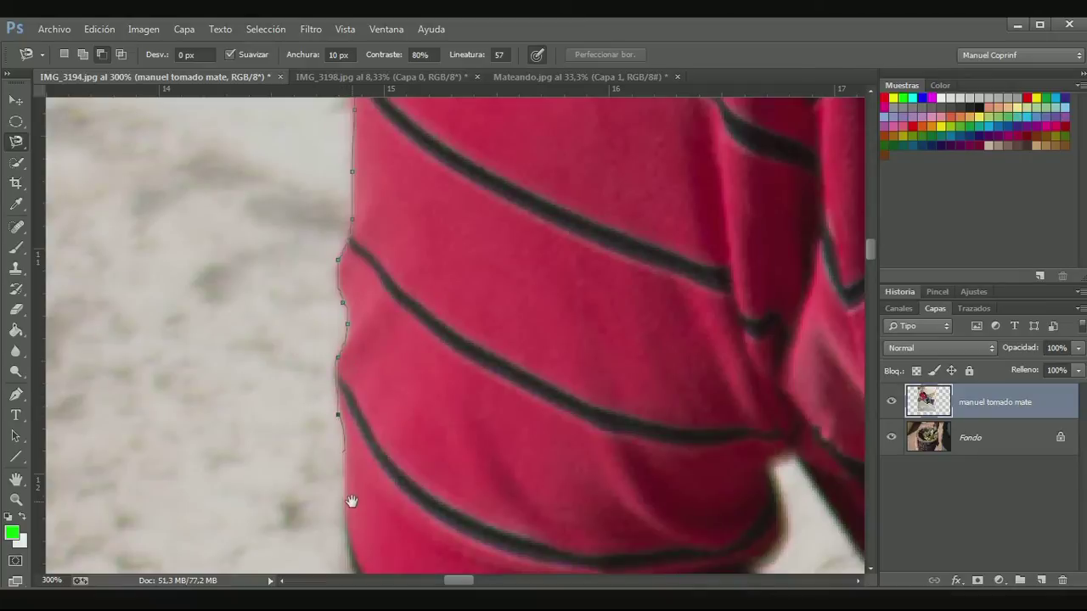
pyautogui.moveTo(352, 502); pyautogui.dragTo(385, 178)
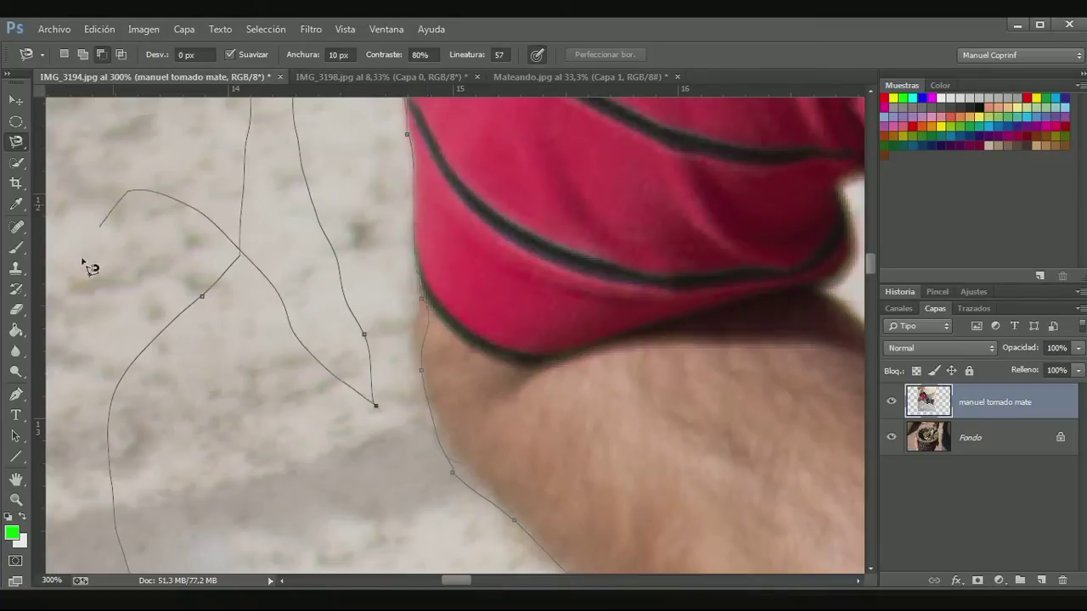
pyautogui.click(164, 193)
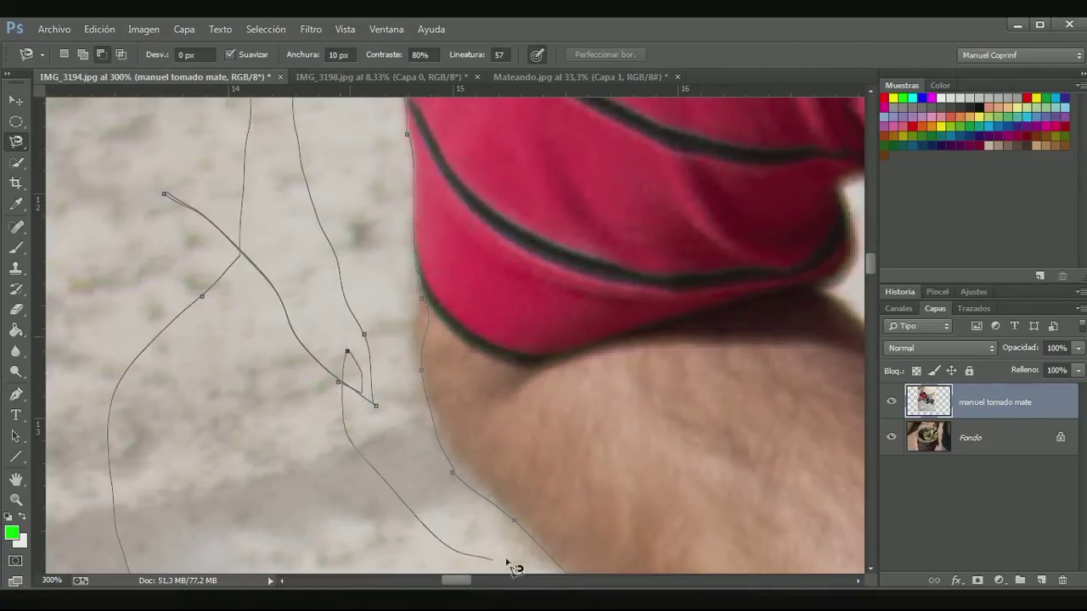
pyautogui.press('BackSpace')
pyautogui.press('BackSpace')
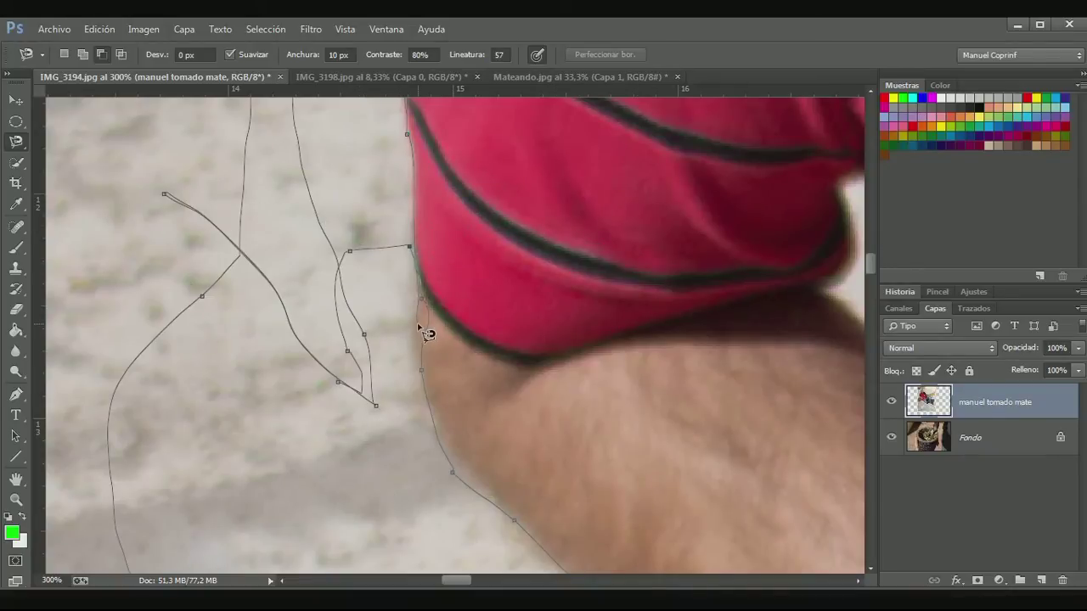
pyautogui.press('Escape')
# Step: Start a Magnetic Lasso outline just below the man's ear and trace along his collar and shoulder to the upper sleeve
pyautogui.scroll(10, 415, 446)
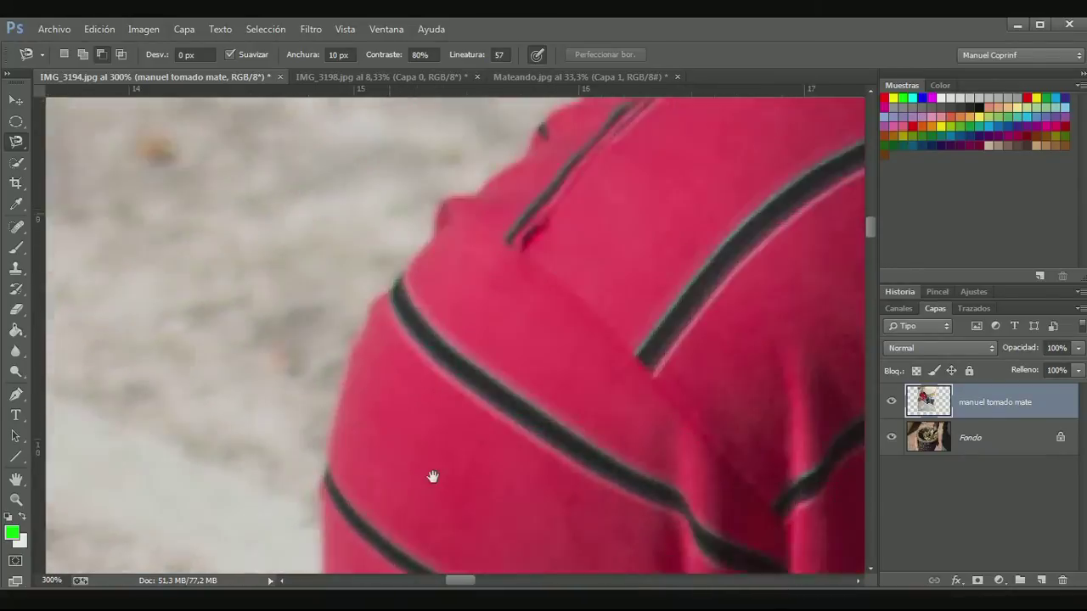
pyautogui.hscroll(2, 768, 189)
pyautogui.scroll(1, 768, 189)
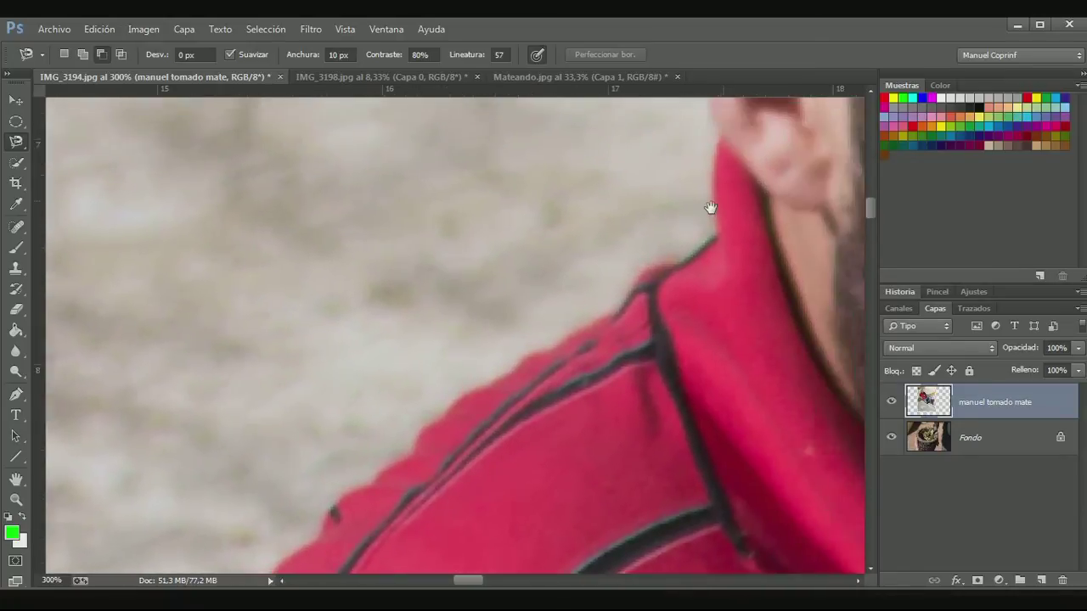
pyautogui.click(722, 132)
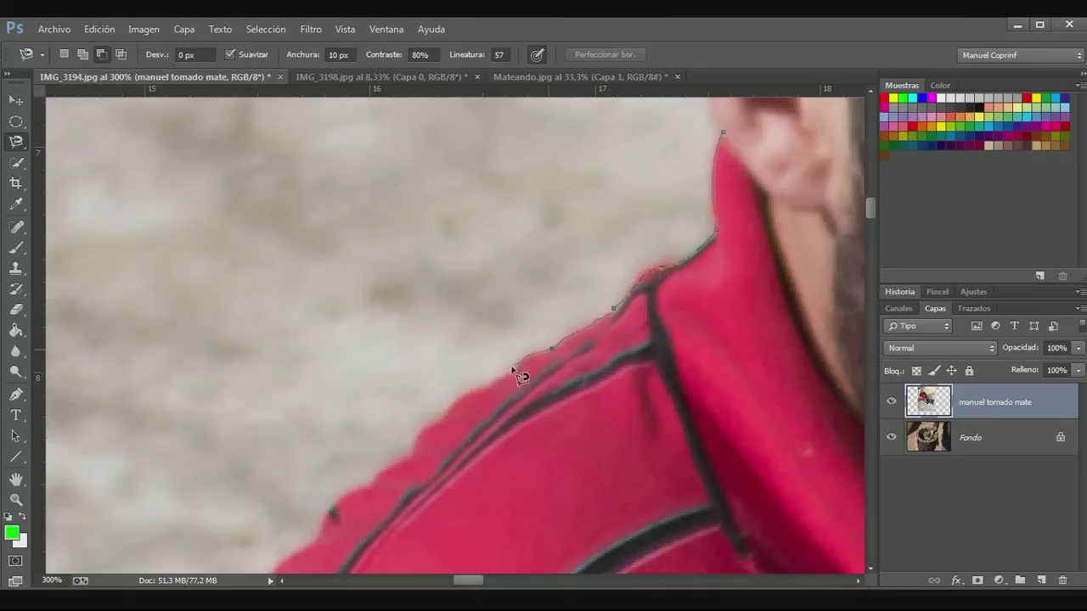
pyautogui.moveTo(478, 413); pyautogui.dragTo(519, 236)
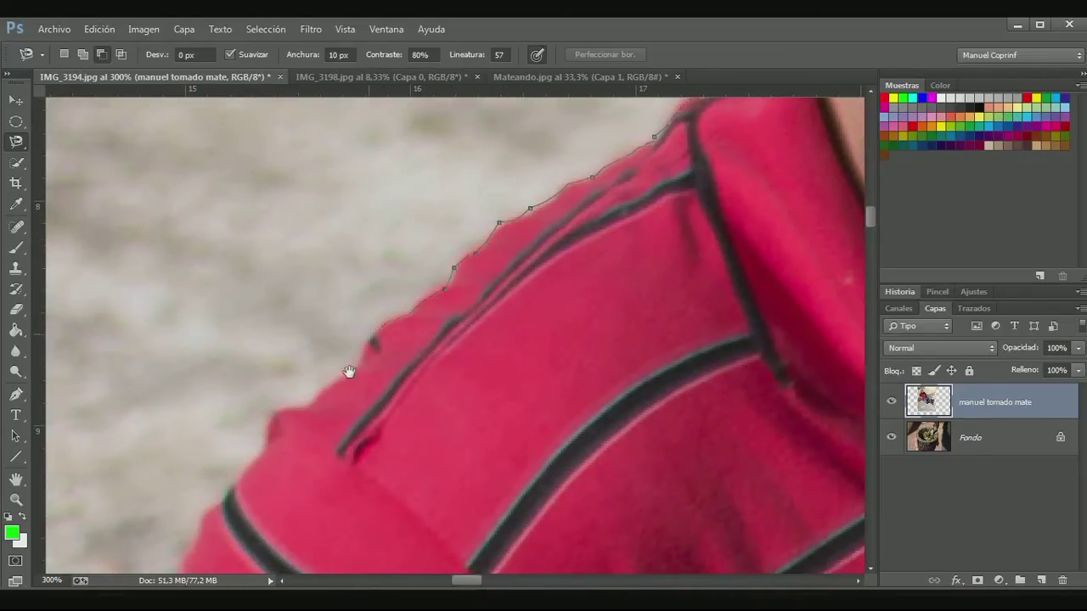
pyautogui.moveTo(348, 372); pyautogui.dragTo(452, 244)
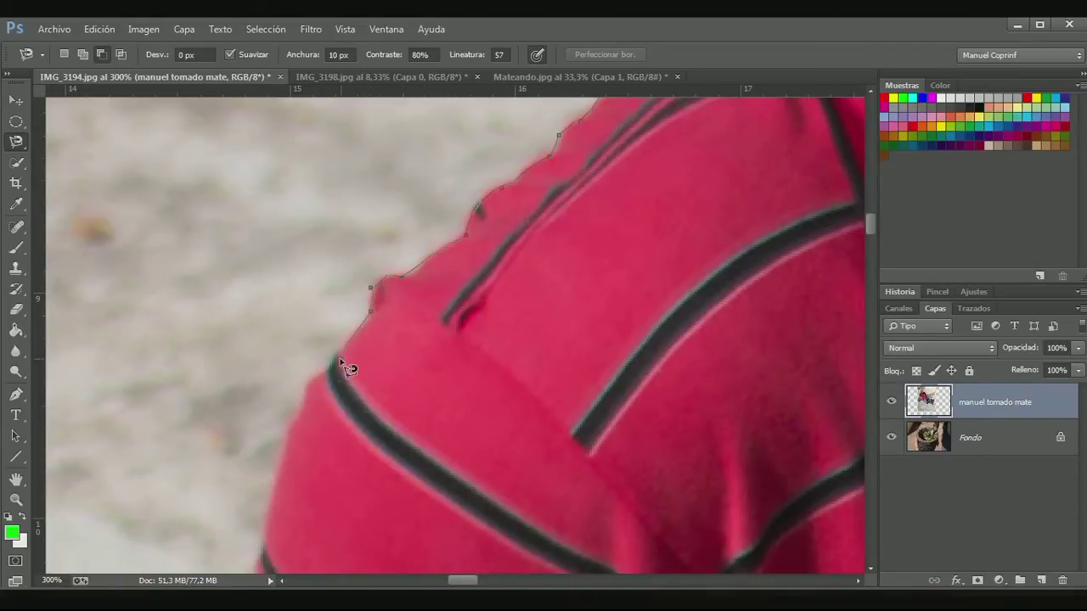
pyautogui.moveTo(348, 370); pyautogui.dragTo(429, 206)
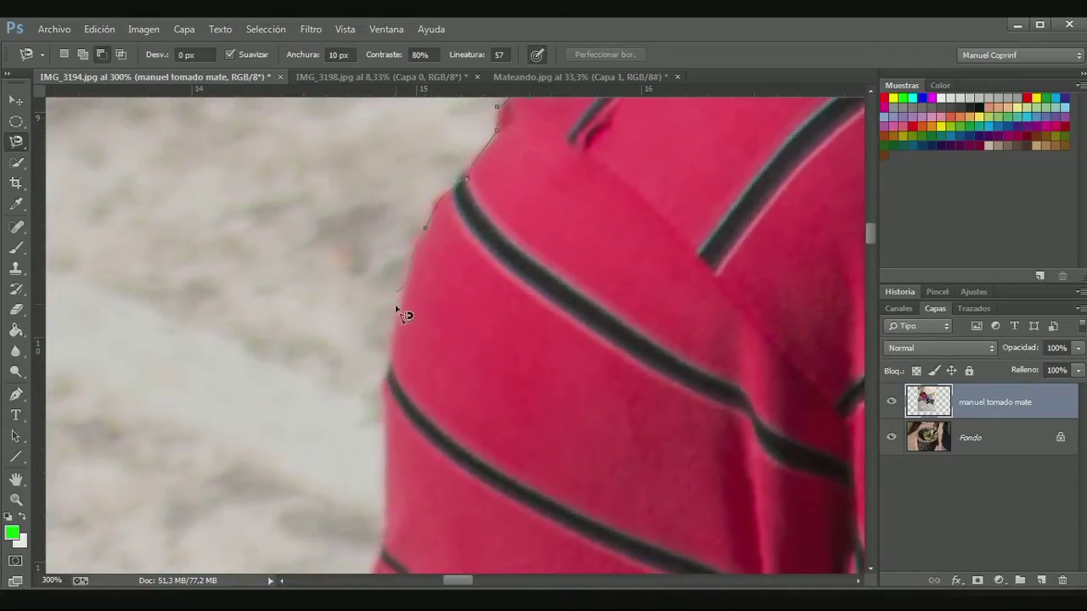
pyautogui.moveTo(402, 360); pyautogui.dragTo(393, 243)
# Step: Trace further down the outer sleeve edge, and remove the loose anchor points back to the second black stripe
pyautogui.moveTo(395, 352)
pyautogui.mouseDown()
pyautogui.moveTo(393, 231)
pyautogui.moveTo(401, 233)
pyautogui.mouseUp()
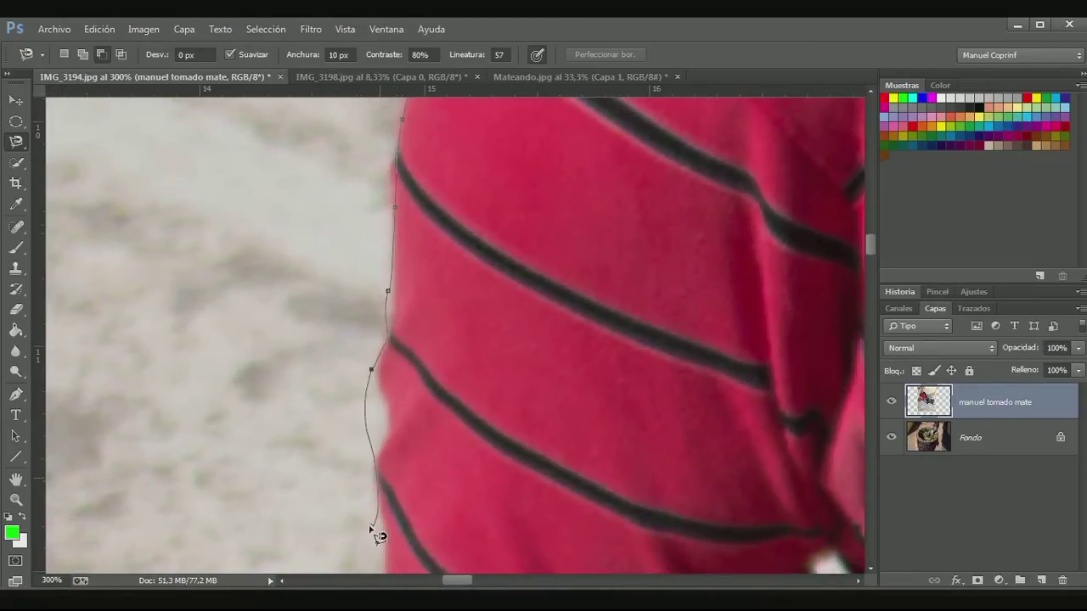
pyautogui.moveTo(371, 560); pyautogui.dragTo(368, 381)
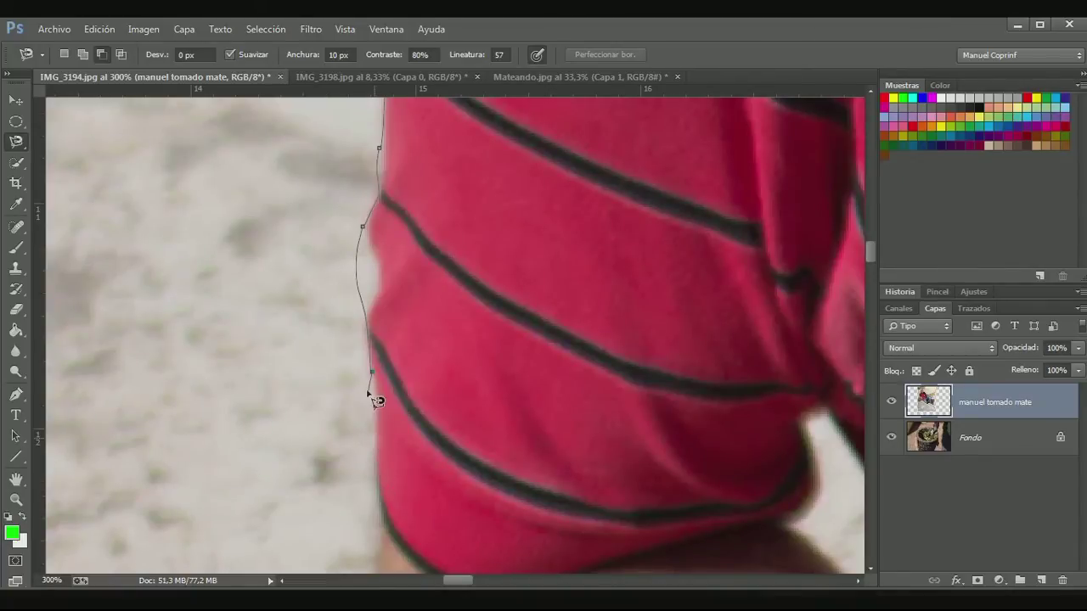
pyautogui.press('Delete')
pyautogui.press('Delete')
pyautogui.moveTo(382, 134); pyautogui.dragTo(398, 260)
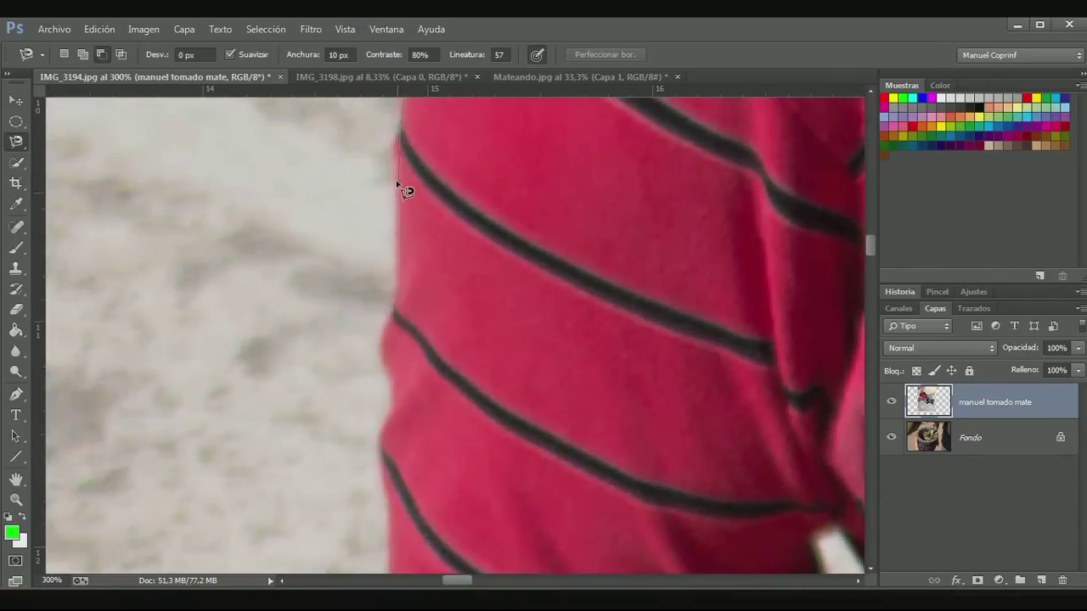
pyautogui.moveTo(406, 156); pyautogui.dragTo(395, 323)
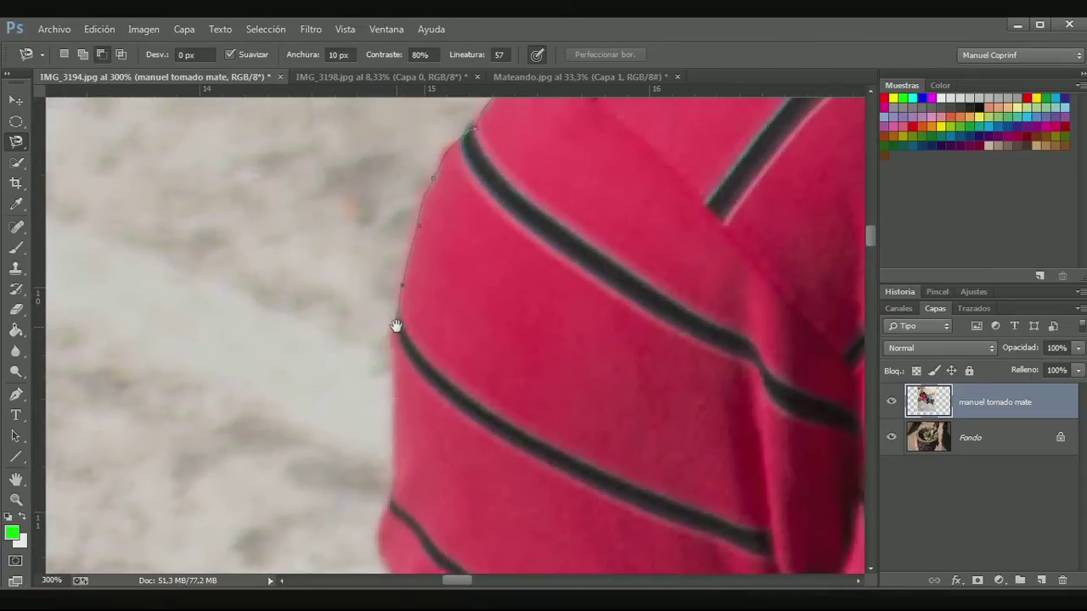
# Step: Retrace the outer sleeve edge closely at 500%, placing an anchor at the stripe and following the folds toward the cuff
pyautogui.keyDown('ctrl'); pyautogui.click(390, 332); pyautogui.keyUp('ctrl')
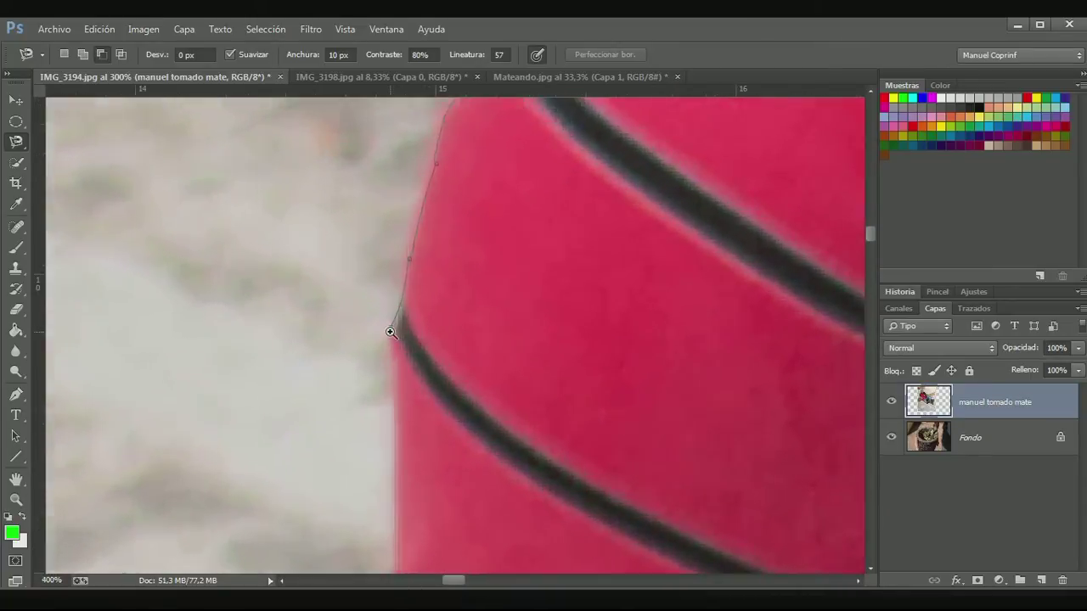
pyautogui.moveTo(388, 414); pyautogui.dragTo(412, 245)
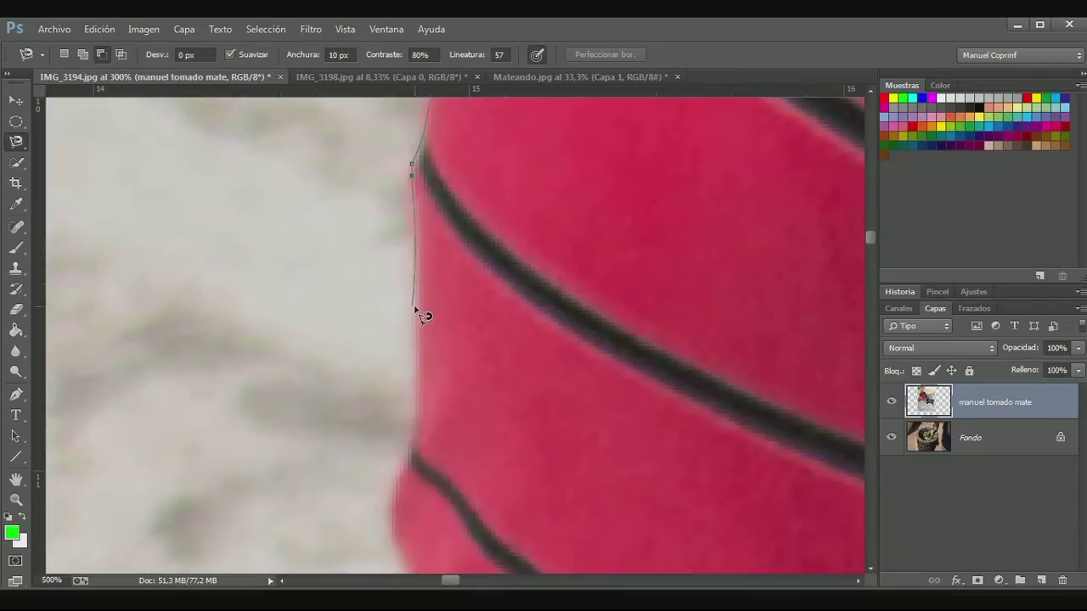
pyautogui.scroll(-3, 417, 311)
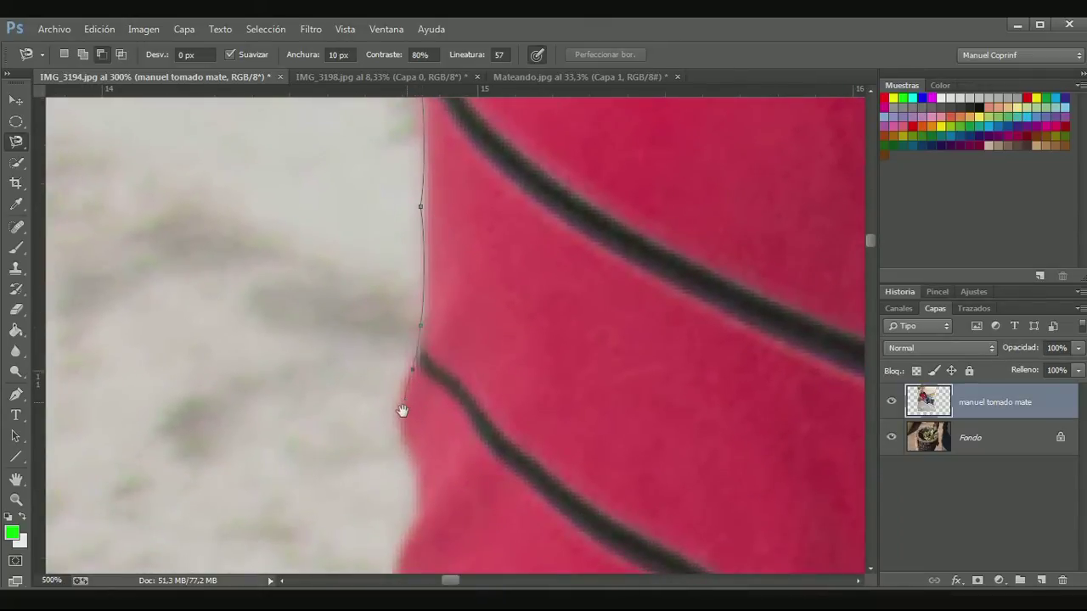
pyautogui.moveTo(402, 411); pyautogui.dragTo(410, 346)
pyautogui.moveTo(433, 420); pyautogui.dragTo(449, 315)
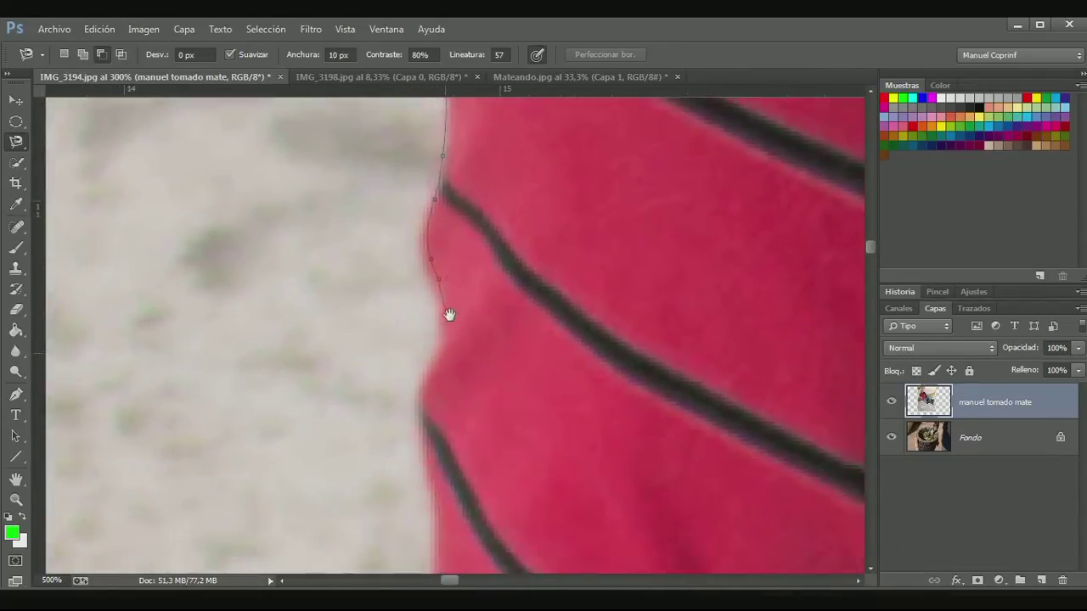
pyautogui.scroll(-2, 425, 357)
pyautogui.moveTo(431, 419); pyautogui.dragTo(421, 308)
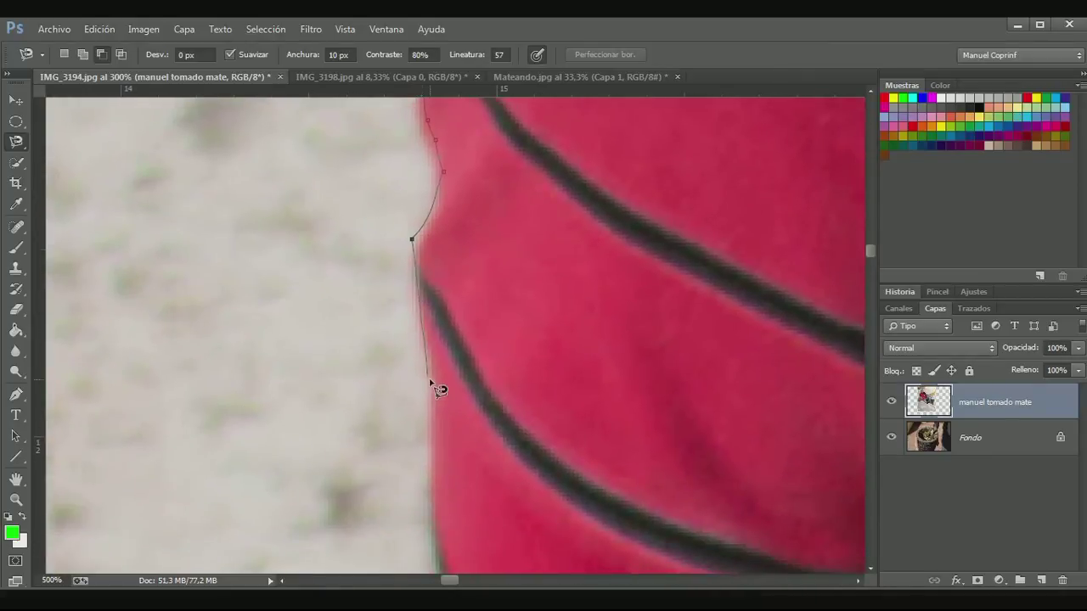
# Step: Continue the Magnetic Lasso outline past the sleeve cuff, around the elbow and along the underside of the forearm
pyautogui.moveTo(437, 383); pyautogui.dragTo(437, 206)
pyautogui.scroll(-2, 441, 255)
pyautogui.moveTo(441, 312); pyautogui.dragTo(439, 165)
pyautogui.scroll(-1, 439, 165)
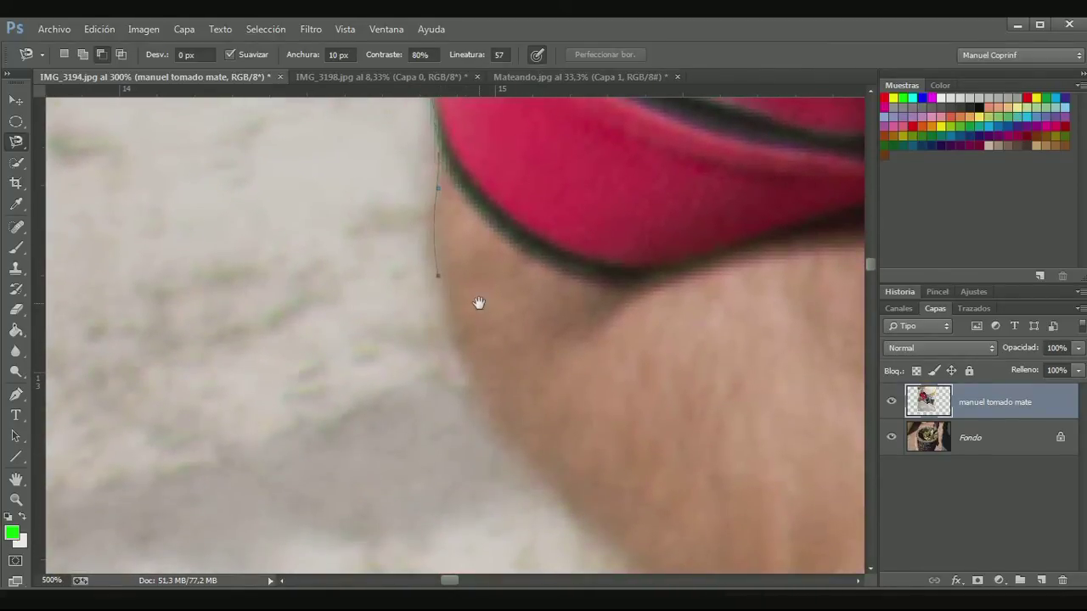
pyautogui.moveTo(463, 363); pyautogui.dragTo(370, 239)
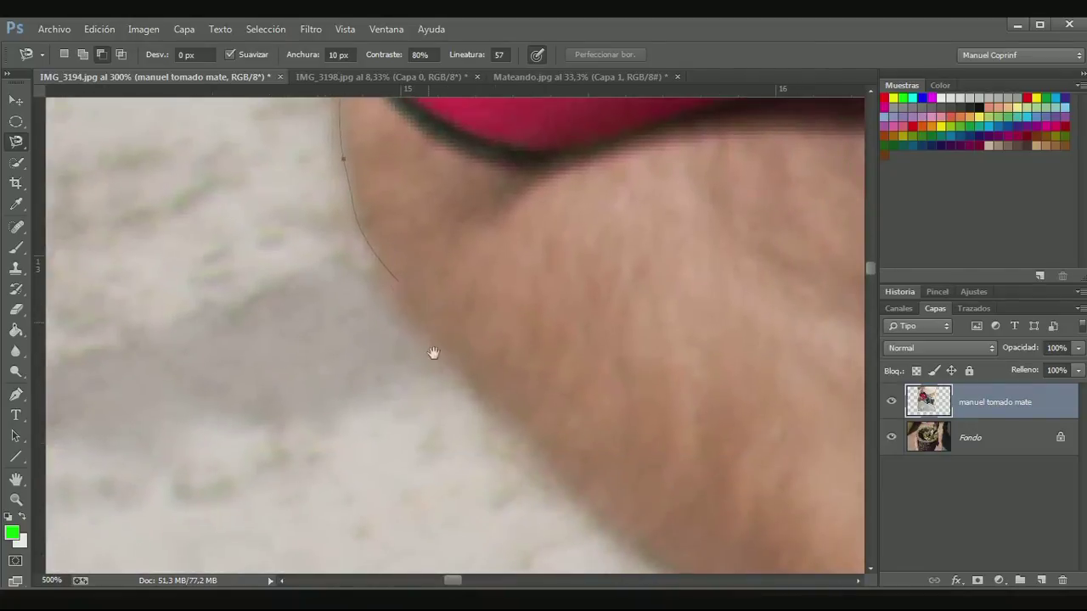
pyautogui.moveTo(583, 498); pyautogui.dragTo(368, 303)
pyautogui.scroll(-2, 311, 291)
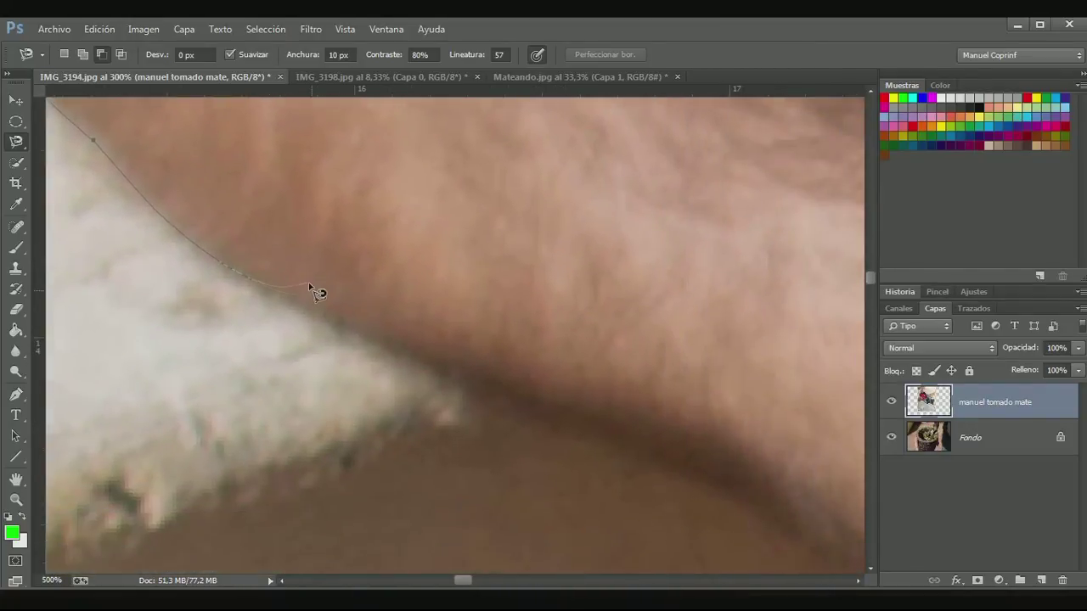
pyautogui.scroll(-1, 307, 285)
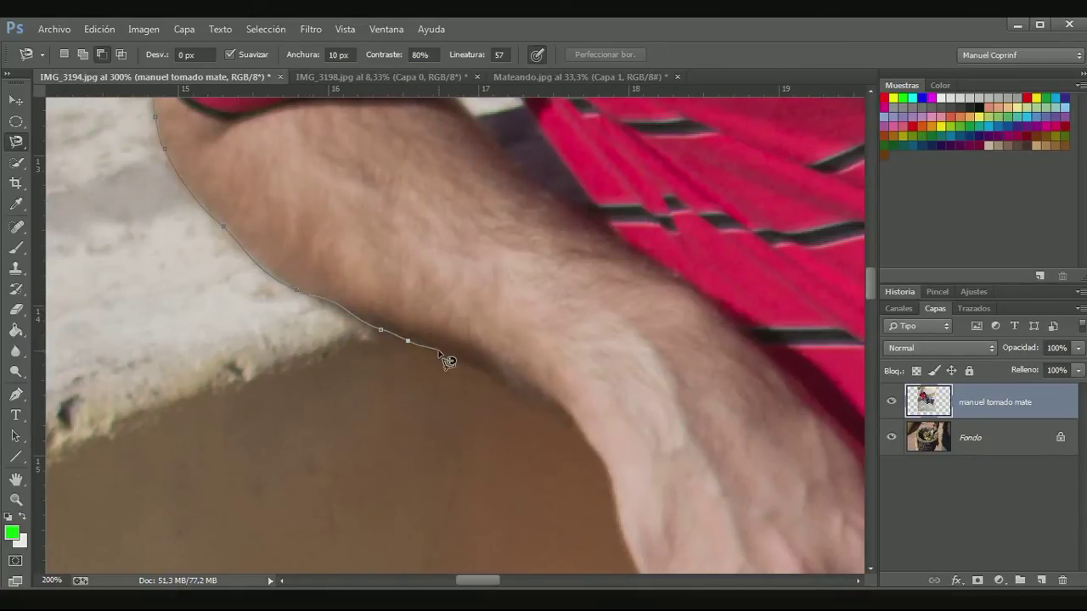
# Step: Continue the outline at 200% along the wrist and the outside of the hand, around the fingertips to the shirt hem
pyautogui.moveTo(599, 446); pyautogui.dragTo(545, 355)
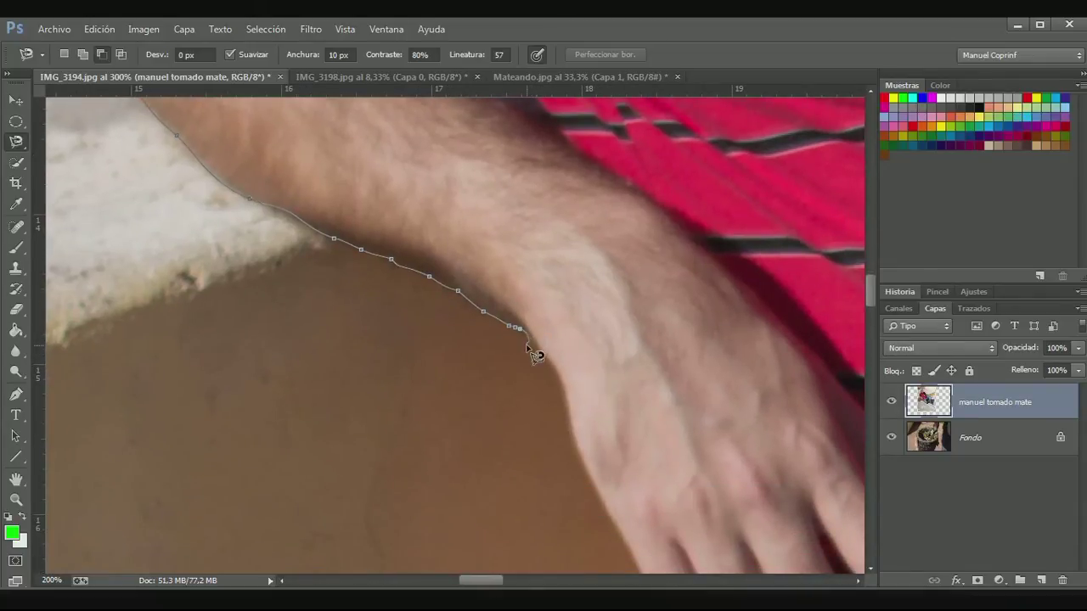
pyautogui.moveTo(567, 397)
pyautogui.mouseDown()
pyautogui.moveTo(532, 347)
pyautogui.moveTo(548, 359)
pyautogui.moveTo(498, 255)
pyautogui.mouseUp()
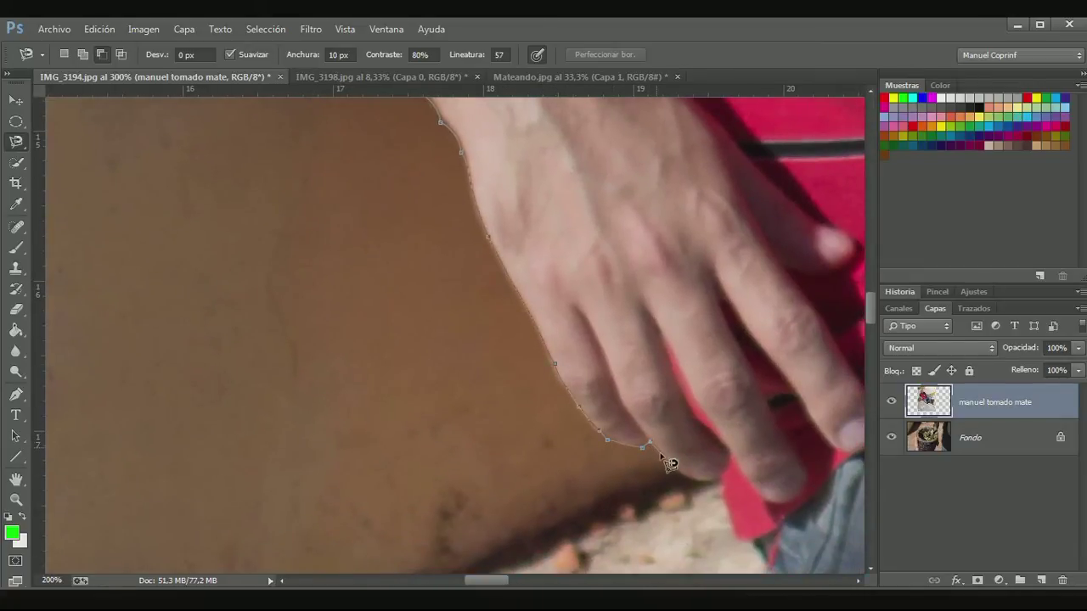
pyautogui.moveTo(632, 345); pyautogui.dragTo(526, 170)
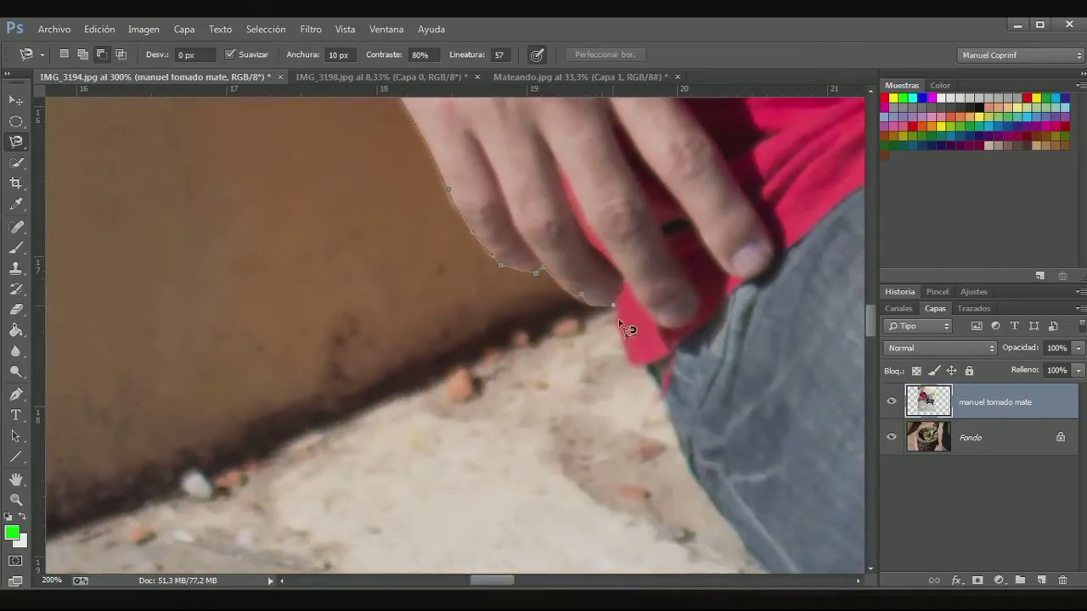
# Step: Continue the Magnetic Lasso outline past the shirt hem, down the outer thigh and around the jeans folds at the bent knee
pyautogui.moveTo(663, 399); pyautogui.dragTo(521, 204)
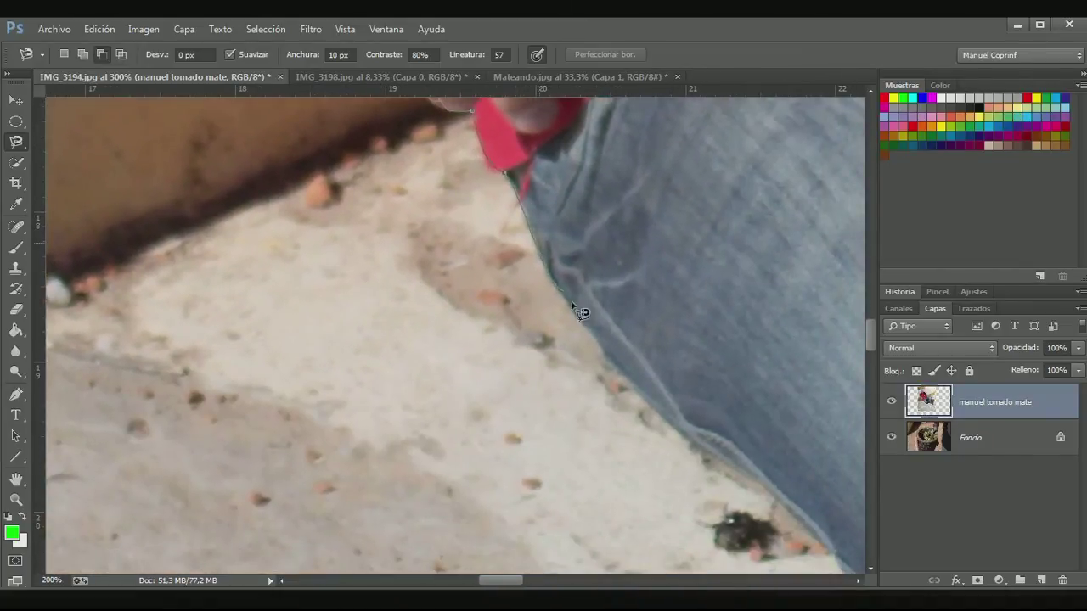
pyautogui.moveTo(767, 490); pyautogui.dragTo(489, 234)
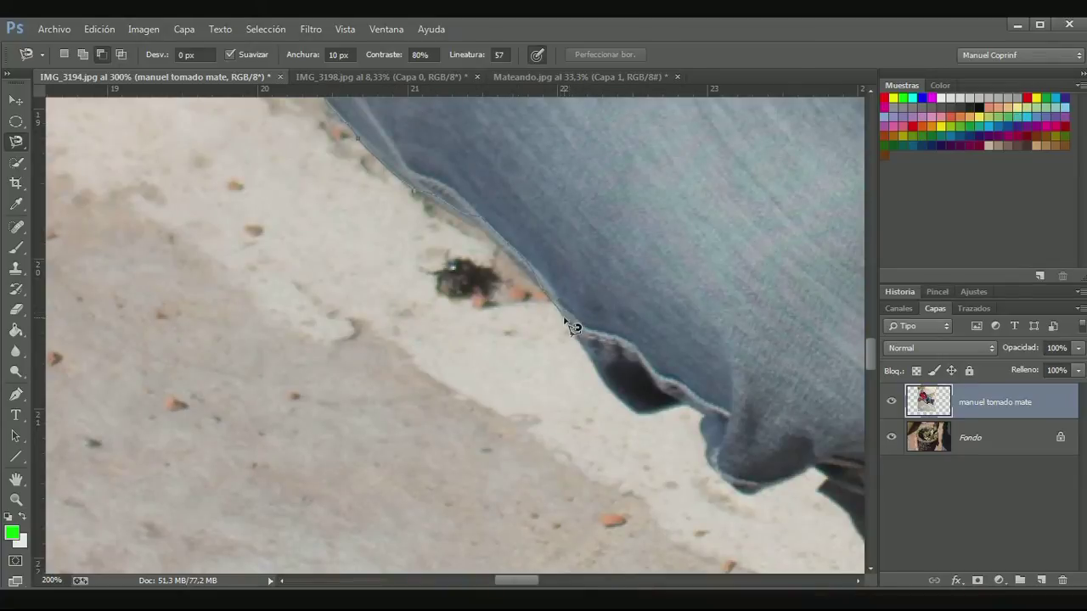
pyautogui.moveTo(565, 319); pyautogui.dragTo(606, 384)
pyautogui.moveTo(703, 417); pyautogui.dragTo(715, 458)
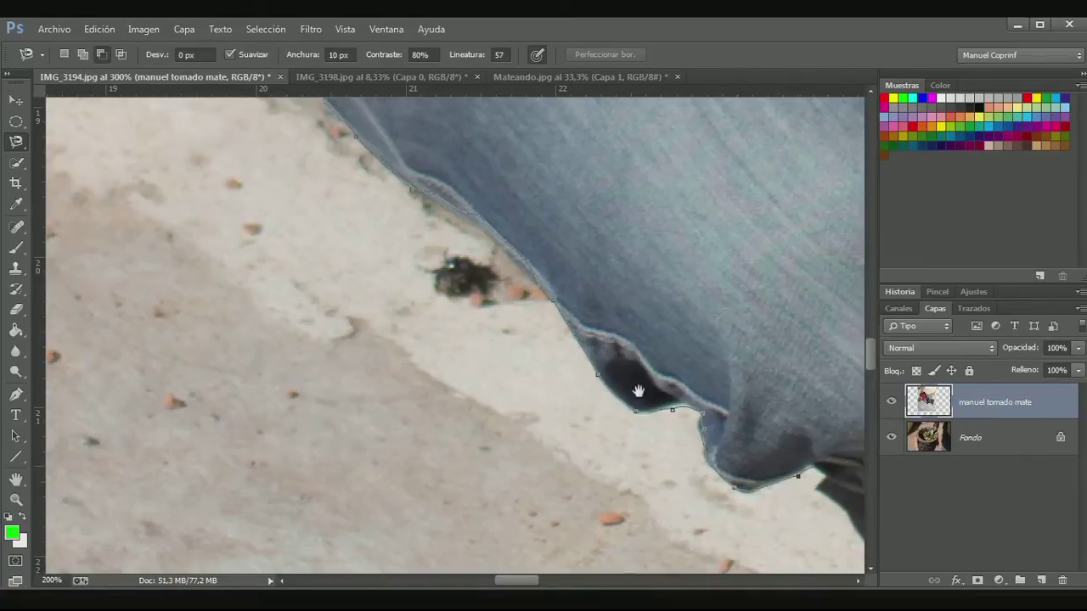
pyautogui.moveTo(817, 484)
pyautogui.mouseDown()
pyautogui.moveTo(529, 359)
pyautogui.moveTo(606, 388)
pyautogui.moveTo(665, 342)
pyautogui.moveTo(453, 337)
pyautogui.moveTo(484, 354)
pyautogui.moveTo(521, 340)
pyautogui.moveTo(340, 365)
pyautogui.moveTo(400, 352)
pyautogui.moveTo(527, 289)
pyautogui.moveTo(330, 330)
pyautogui.moveTo(468, 297)
pyautogui.moveTo(519, 245)
pyautogui.moveTo(365, 381)
pyautogui.moveTo(451, 334)
pyautogui.moveTo(368, 382)
pyautogui.moveTo(303, 440)
pyautogui.mouseUp()
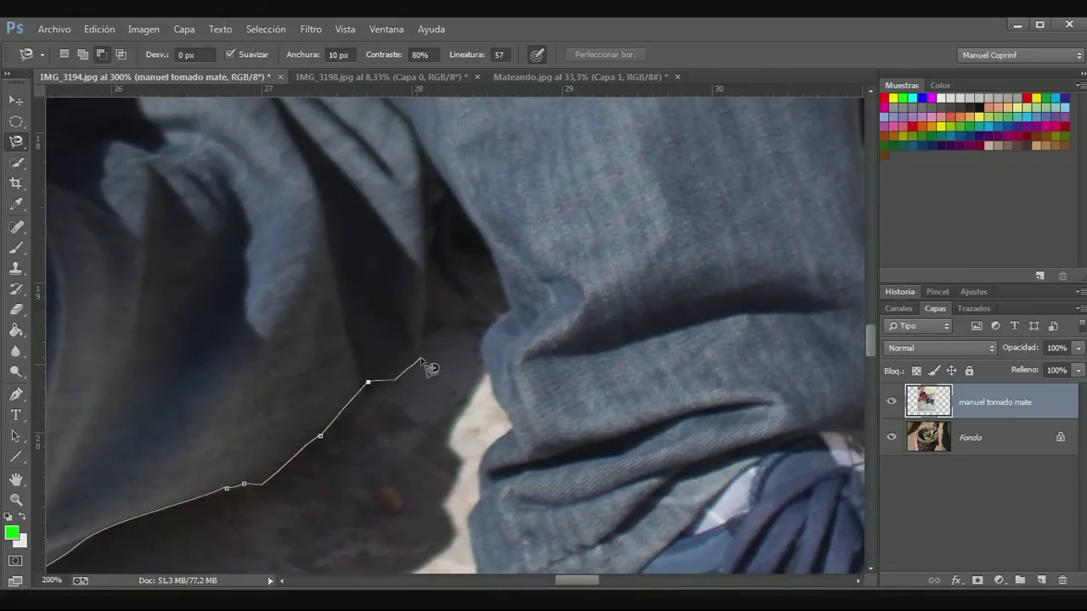
# Step: Trace the underside of the bent leg and the shoe's sole toward the toe, removing the stray anchor points
pyautogui.moveTo(427, 368)
pyautogui.mouseDown()
pyautogui.moveTo(444, 322)
pyautogui.moveTo(497, 340)
pyautogui.moveTo(509, 432)
pyautogui.moveTo(488, 222)
pyautogui.moveTo(468, 335)
pyautogui.moveTo(485, 444)
pyautogui.moveTo(348, 349)
pyautogui.moveTo(196, 274)
pyautogui.moveTo(233, 340)
pyautogui.moveTo(359, 371)
pyautogui.moveTo(386, 392)
pyautogui.moveTo(480, 404)
pyautogui.moveTo(276, 219)
pyautogui.mouseUp()
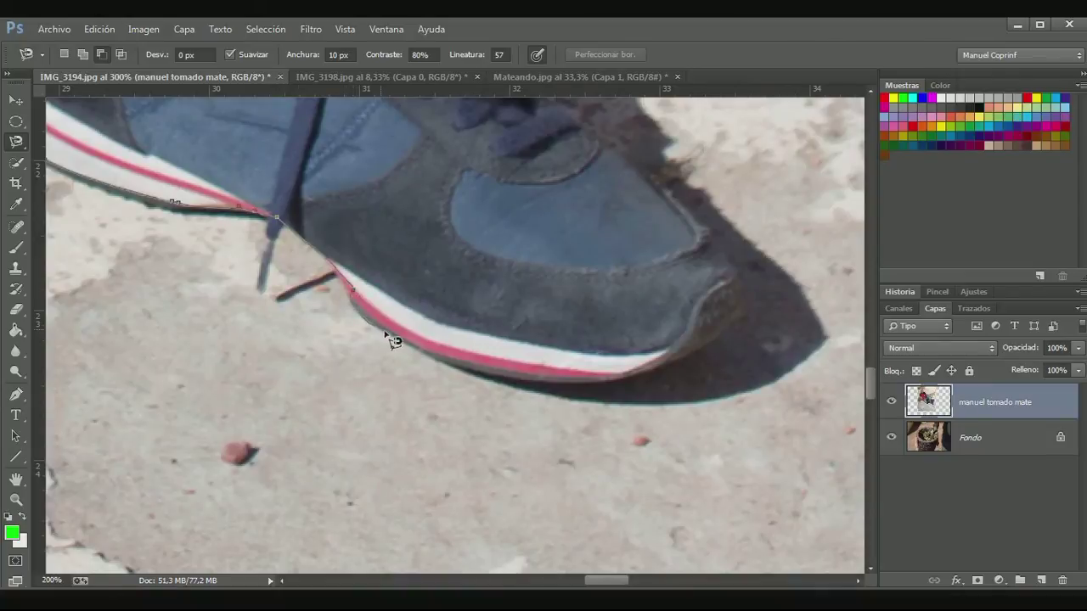
pyautogui.moveTo(393, 341)
pyautogui.mouseDown()
pyautogui.moveTo(563, 396)
pyautogui.moveTo(662, 371)
pyautogui.moveTo(732, 337)
pyautogui.moveTo(749, 306)
pyautogui.moveTo(727, 250)
pyautogui.moveTo(733, 310)
pyautogui.moveTo(696, 364)
pyautogui.moveTo(658, 387)
pyautogui.moveTo(673, 358)
pyautogui.moveTo(752, 332)
pyautogui.moveTo(759, 298)
pyautogui.moveTo(732, 234)
pyautogui.moveTo(677, 180)
pyautogui.moveTo(651, 331)
pyautogui.mouseUp()
pyautogui.press('BackSpace')
pyautogui.press('BackSpace')
pyautogui.press('BackSpace')
pyautogui.press('BackSpace')
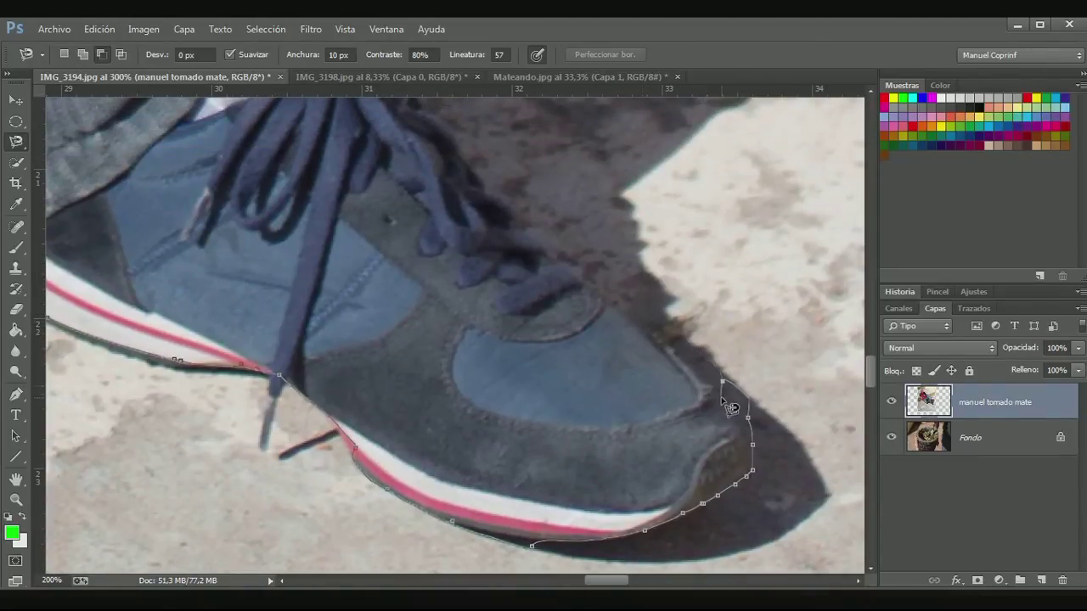
# Step: Continue the outline around the shoe's toe, over the laces and up the shin to the raised knee
pyautogui.moveTo(742, 423)
pyautogui.mouseDown()
pyautogui.moveTo(650, 312)
pyautogui.moveTo(582, 286)
pyautogui.mouseUp()
pyautogui.press('space')
pyautogui.moveTo(558, 337)
pyautogui.mouseDown()
pyautogui.moveTo(611, 486)
pyautogui.moveTo(412, 161)
pyautogui.moveTo(376, 286)
pyautogui.moveTo(407, 294)
pyautogui.moveTo(424, 198)
pyautogui.moveTo(475, 385)
pyautogui.mouseUp()
pyautogui.press('space')
pyautogui.press('space')
pyautogui.moveTo(476, 386)
pyautogui.mouseDown()
pyautogui.moveTo(424, 276)
pyautogui.moveTo(424, 190)
pyautogui.moveTo(425, 425)
pyautogui.moveTo(396, 265)
pyautogui.moveTo(543, 555)
pyautogui.mouseUp()
pyautogui.press('space')
pyautogui.press('space')
pyautogui.moveTo(543, 555)
pyautogui.mouseDown()
pyautogui.moveTo(495, 478)
pyautogui.moveTo(399, 264)
pyautogui.moveTo(475, 517)
pyautogui.moveTo(467, 436)
pyautogui.moveTo(408, 255)
pyautogui.moveTo(479, 548)
pyautogui.mouseUp()
pyautogui.press('space')
pyautogui.press('space')
pyautogui.moveTo(478, 549)
pyautogui.mouseDown()
pyautogui.moveTo(423, 426)
pyautogui.moveTo(411, 340)
pyautogui.moveTo(480, 526)
pyautogui.moveTo(408, 351)
pyautogui.moveTo(343, 267)
pyautogui.mouseUp()
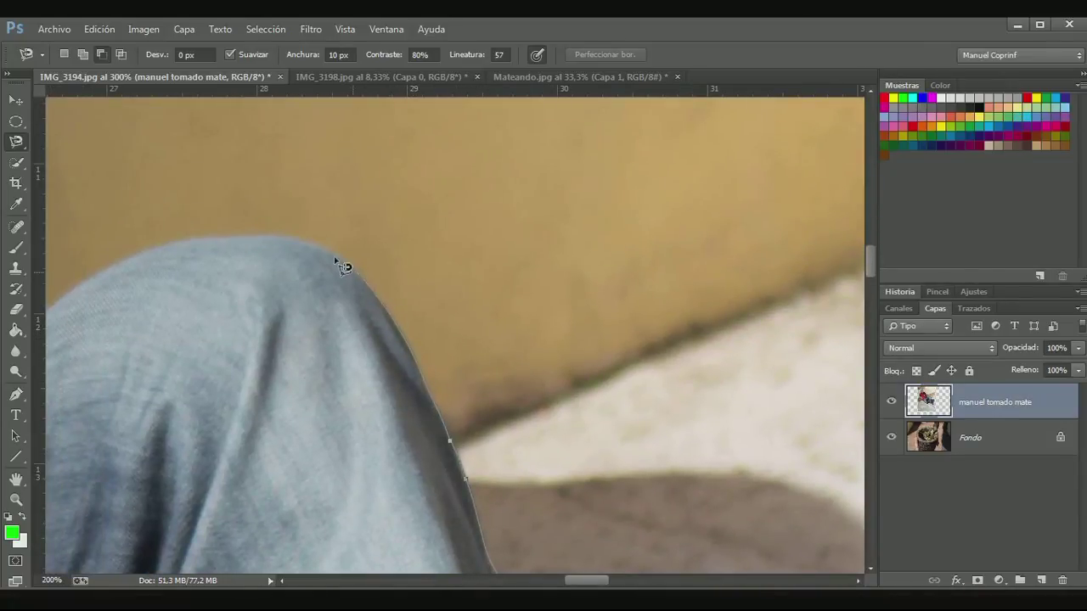
# Step: Trace over the raised knee to the shirt and around the rest of the man, closing the outline into a selection below the ear
pyautogui.moveTo(200, 239)
pyautogui.mouseDown()
pyautogui.moveTo(102, 273)
pyautogui.moveTo(513, 208)
pyautogui.mouseUp()
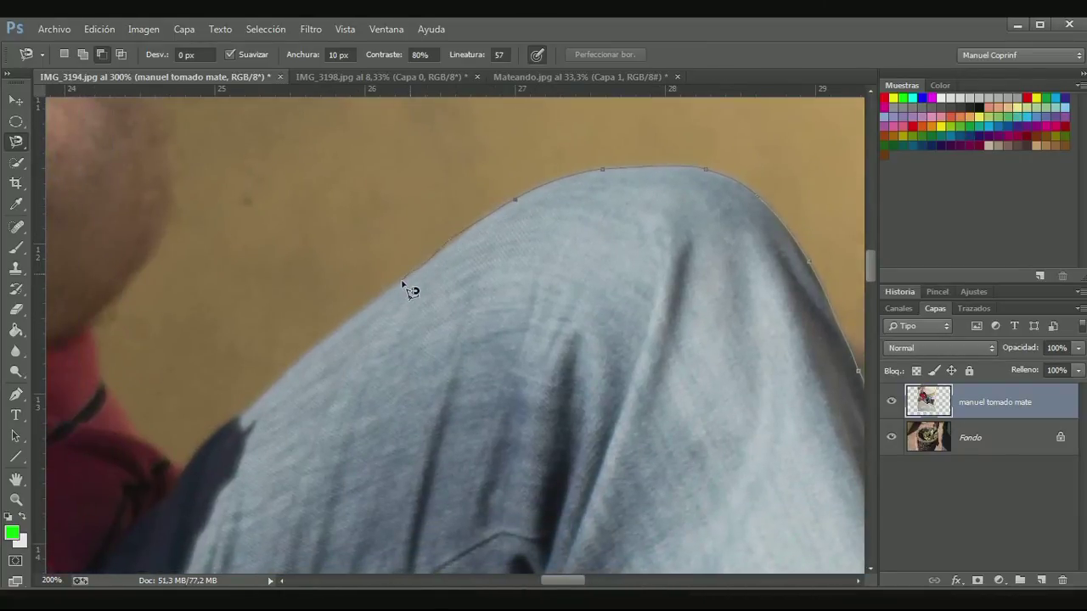
pyautogui.moveTo(245, 408)
pyautogui.mouseDown()
pyautogui.moveTo(180, 469)
pyautogui.moveTo(139, 444)
pyautogui.moveTo(119, 414)
pyautogui.mouseUp()
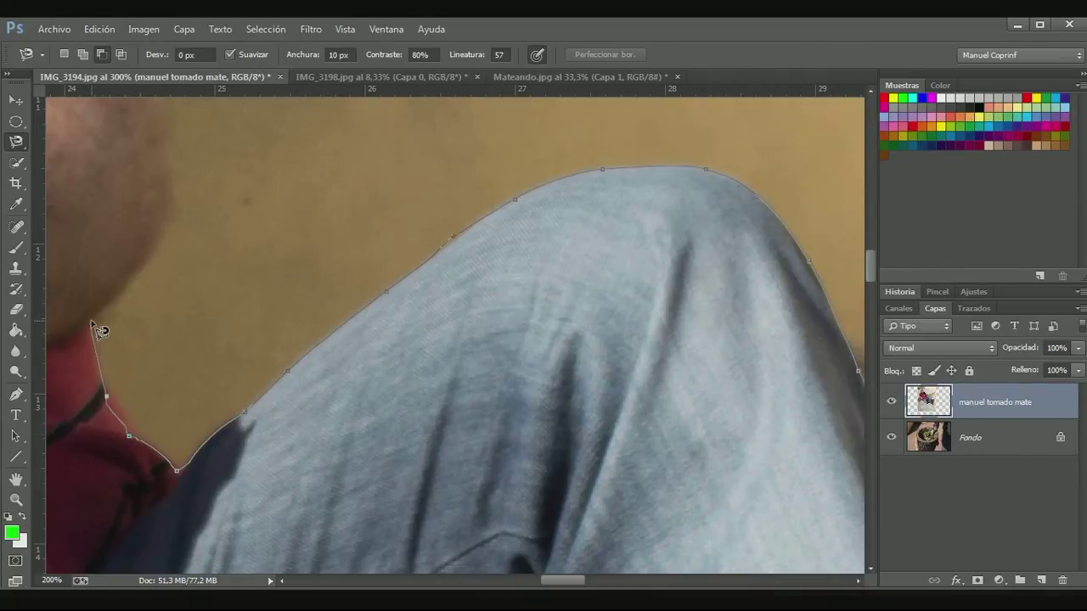
pyautogui.moveTo(90, 315)
pyautogui.mouseDown()
pyautogui.moveTo(144, 336)
pyautogui.moveTo(277, 449)
pyautogui.moveTo(334, 358)
pyautogui.moveTo(338, 322)
pyautogui.moveTo(301, 148)
pyautogui.moveTo(288, 146)
pyautogui.moveTo(303, 191)
pyautogui.moveTo(252, 143)
pyautogui.moveTo(417, 385)
pyautogui.moveTo(467, 480)
pyautogui.moveTo(451, 424)
pyautogui.moveTo(379, 332)
pyautogui.moveTo(544, 577)
pyautogui.moveTo(511, 501)
pyautogui.moveTo(376, 309)
pyautogui.moveTo(522, 501)
pyautogui.moveTo(437, 402)
pyautogui.moveTo(377, 367)
pyautogui.moveTo(262, 371)
pyautogui.moveTo(263, 253)
pyautogui.moveTo(284, 428)
pyautogui.mouseUp()
pyautogui.moveTo(283, 383)
pyautogui.mouseDown()
pyautogui.moveTo(442, 552)
pyautogui.moveTo(388, 383)
pyautogui.moveTo(650, 465)
pyautogui.moveTo(594, 400)
pyautogui.moveTo(529, 357)
pyautogui.moveTo(450, 336)
pyautogui.moveTo(357, 344)
pyautogui.moveTo(214, 444)
pyautogui.moveTo(368, 317)
pyautogui.moveTo(364, 376)
pyautogui.moveTo(346, 409)
pyautogui.moveTo(359, 311)
pyautogui.moveTo(365, 484)
pyautogui.moveTo(340, 384)
pyautogui.moveTo(348, 475)
pyautogui.moveTo(334, 419)
pyautogui.moveTo(343, 392)
pyautogui.moveTo(342, 436)
pyautogui.moveTo(334, 418)
pyautogui.moveTo(355, 469)
pyautogui.mouseUp()
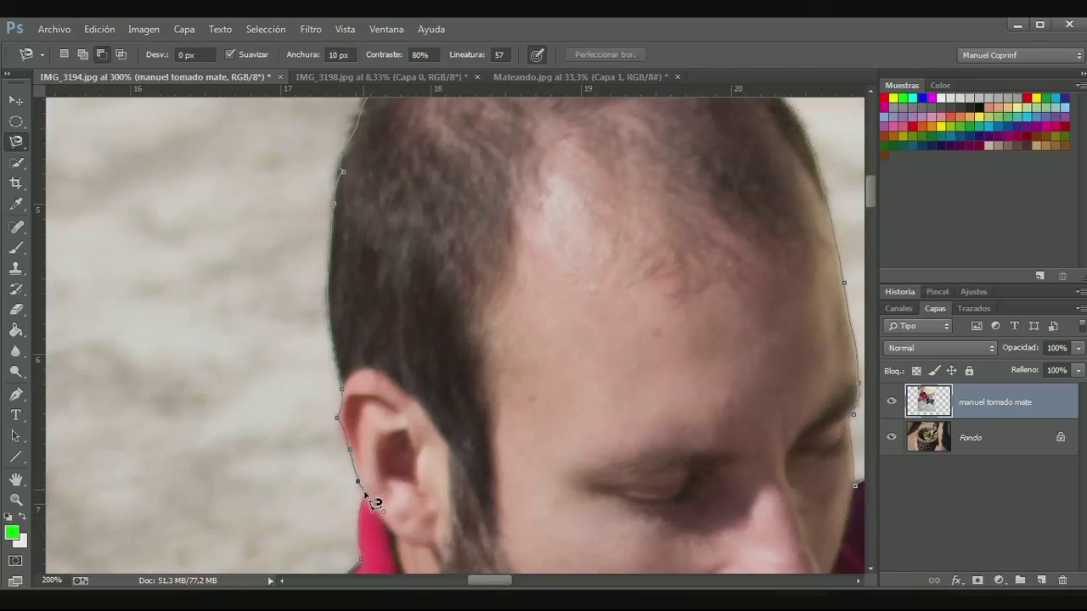
pyautogui.doubleClick(374, 504)
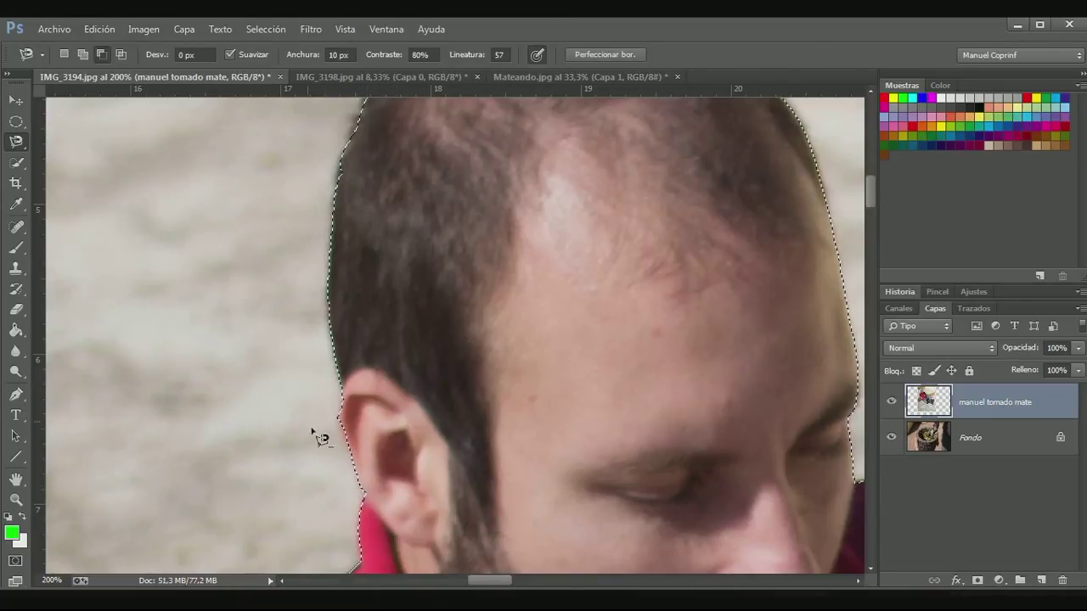
# Step: Examine the selection edge around the whole figure, from the head down to the shoe
pyautogui.hotkey('ctrl', '-')
pyautogui.hotkey('ctrl', '-')
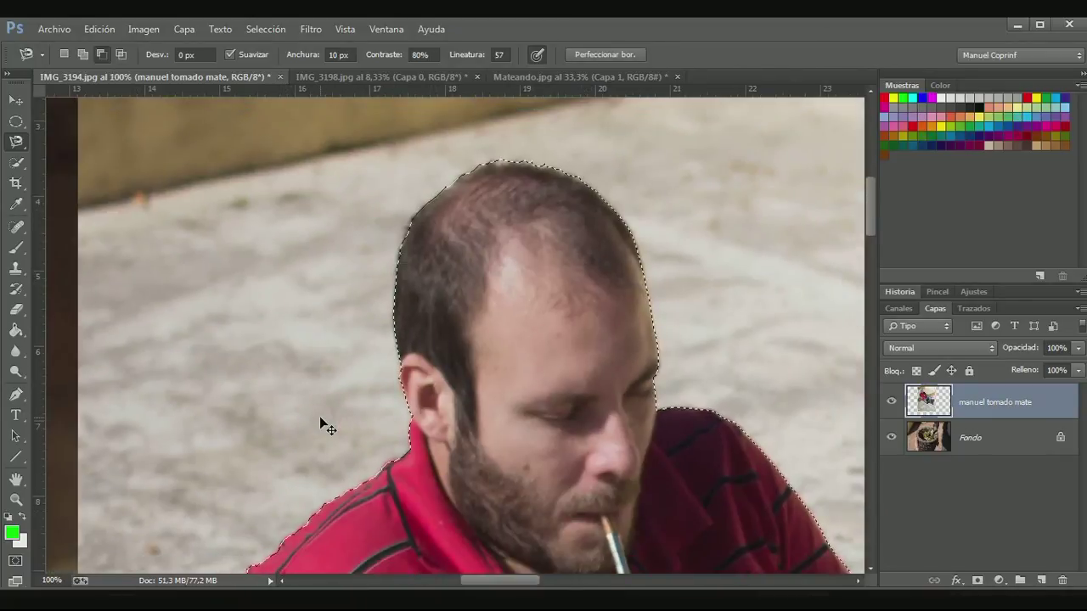
pyautogui.hotkey('ctrl', '-')
pyautogui.hotkey('ctrl', '-')
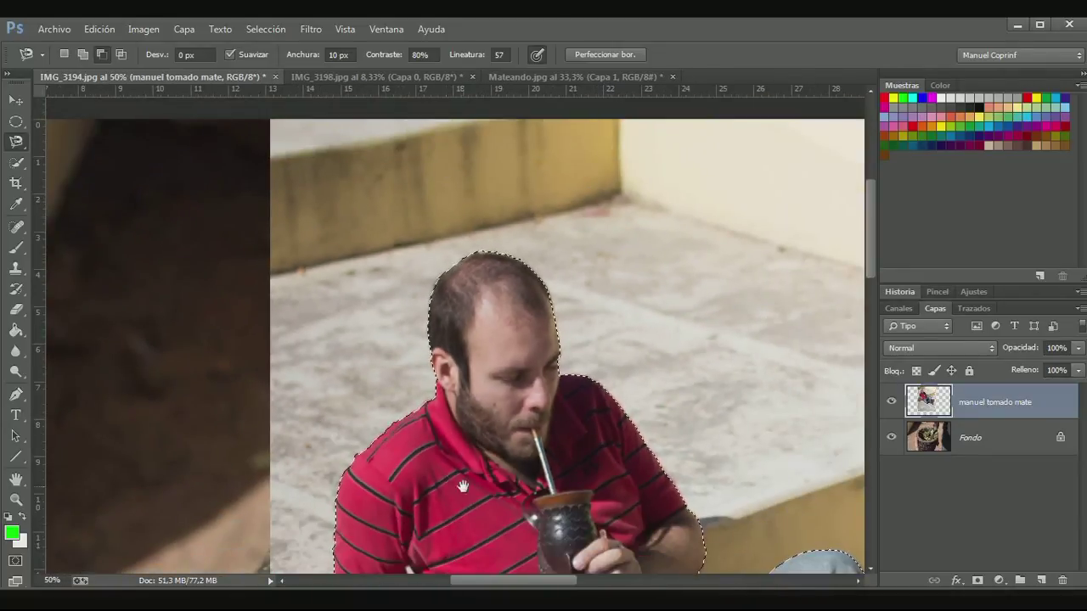
pyautogui.hotkey('ctrl', '+')
pyautogui.moveTo(334, 354); pyautogui.dragTo(263, 184)
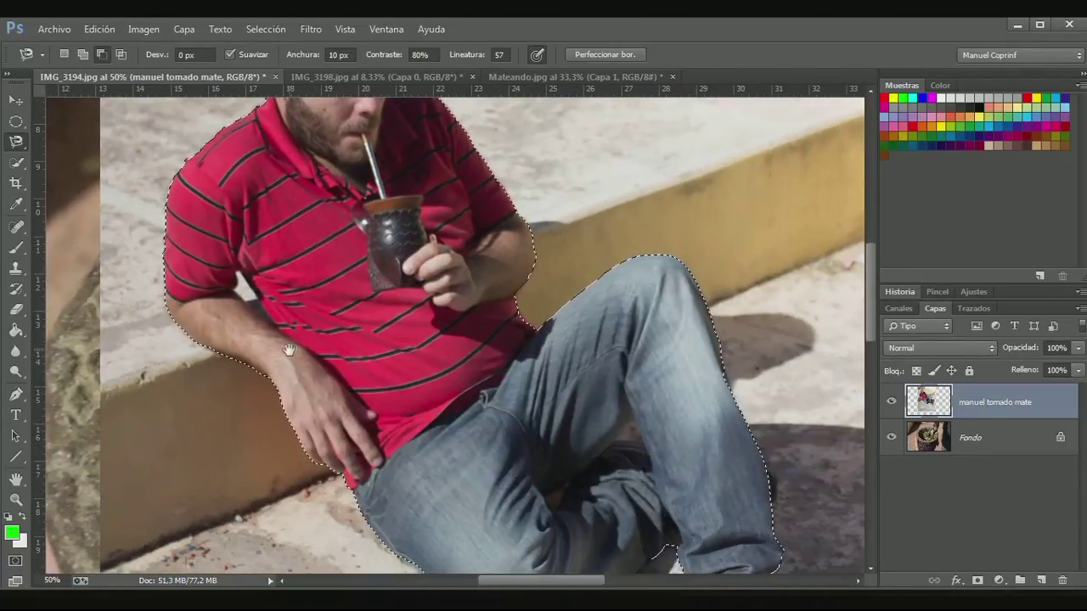
pyautogui.moveTo(532, 437); pyautogui.dragTo(416, 226)
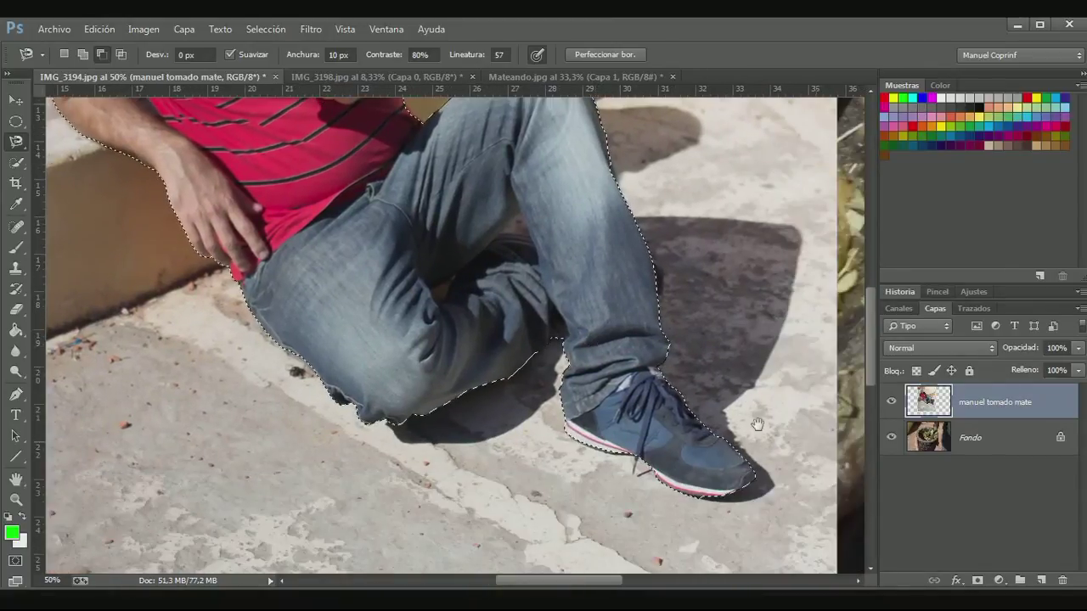
pyautogui.scroll(3, 641, 371)
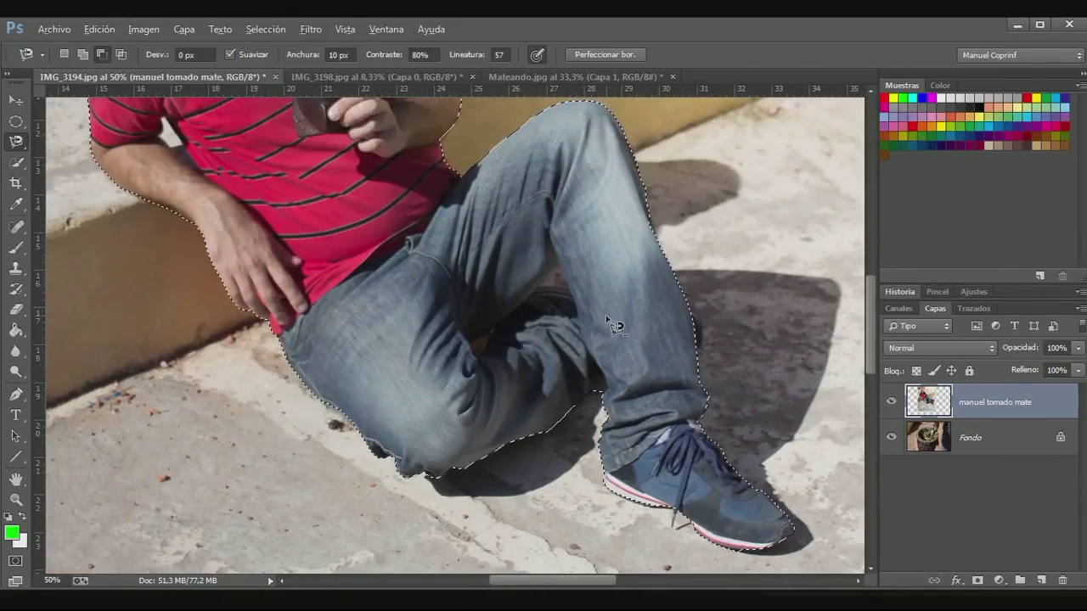
pyautogui.scroll(-2, 598, 335)
pyautogui.press('alt')
pyautogui.scroll(3, 586, 360)
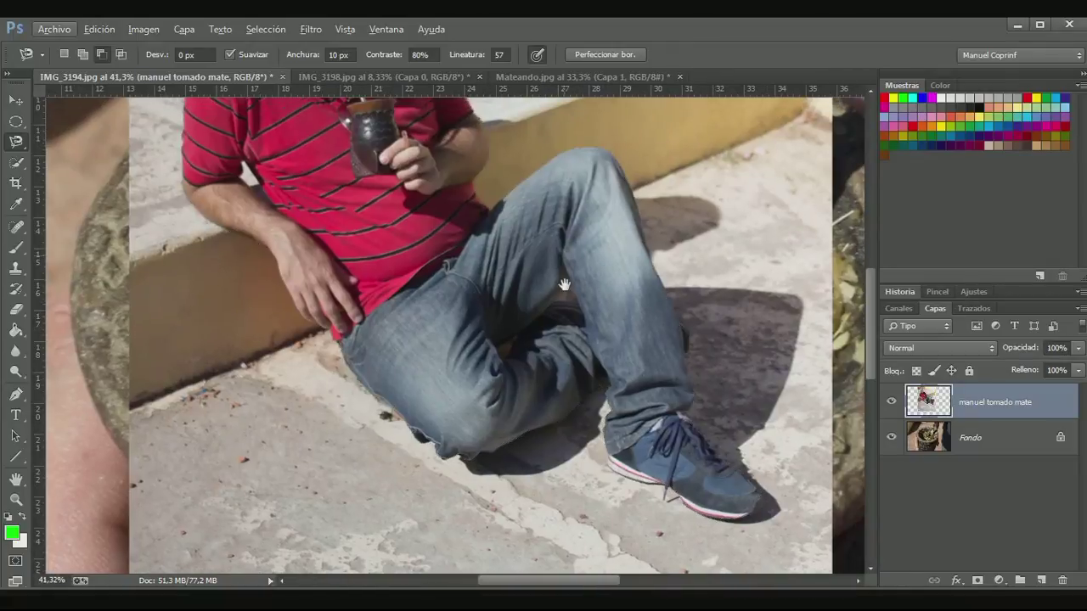
pyautogui.press('alt')
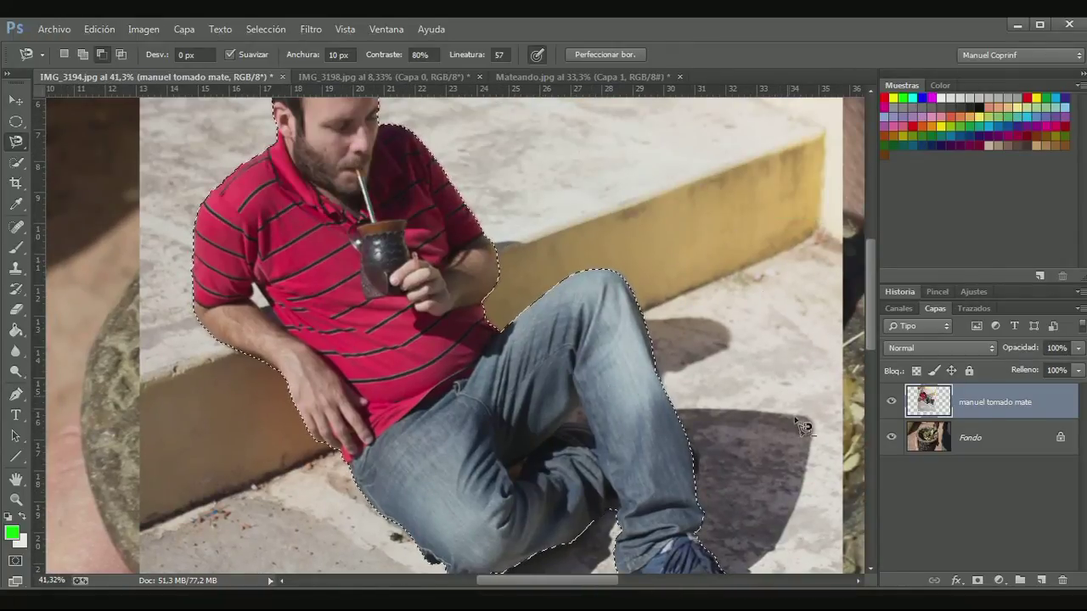
pyautogui.scroll(-4, 647, 453)
pyautogui.hscroll(2, 648, 454)
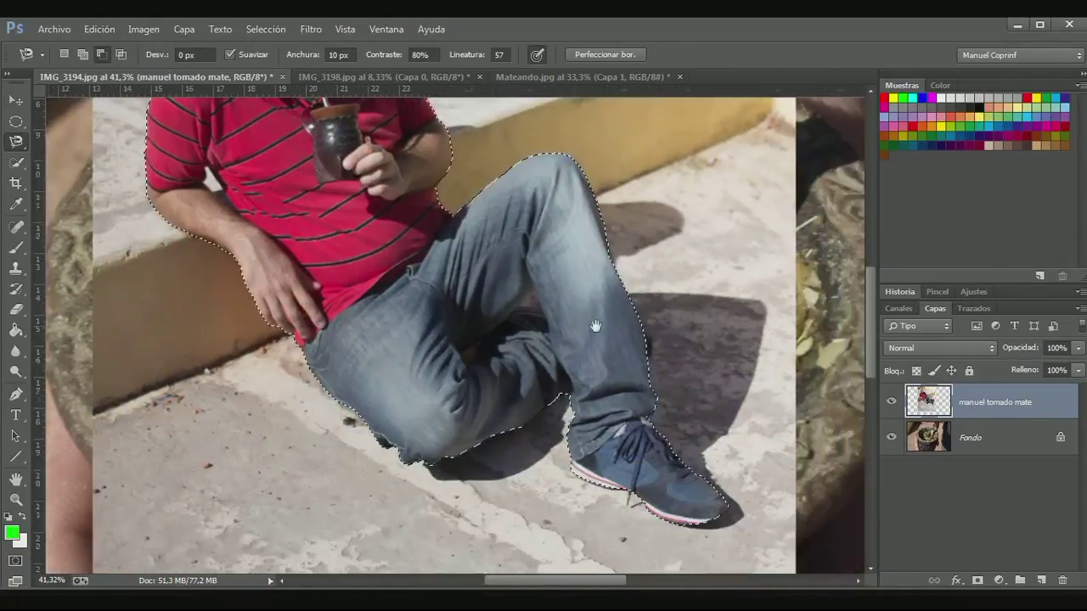
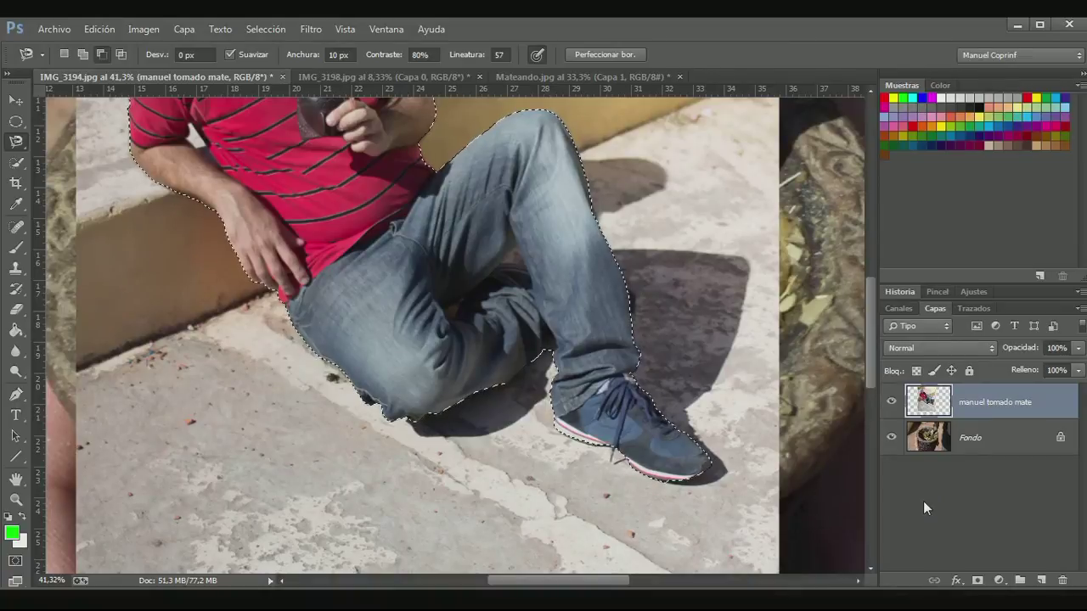
# Step: Copy the selected man to a new layer, undoing and redoing the copy to compare the layer stack
pyautogui.hotkey('ctrl', 'j')
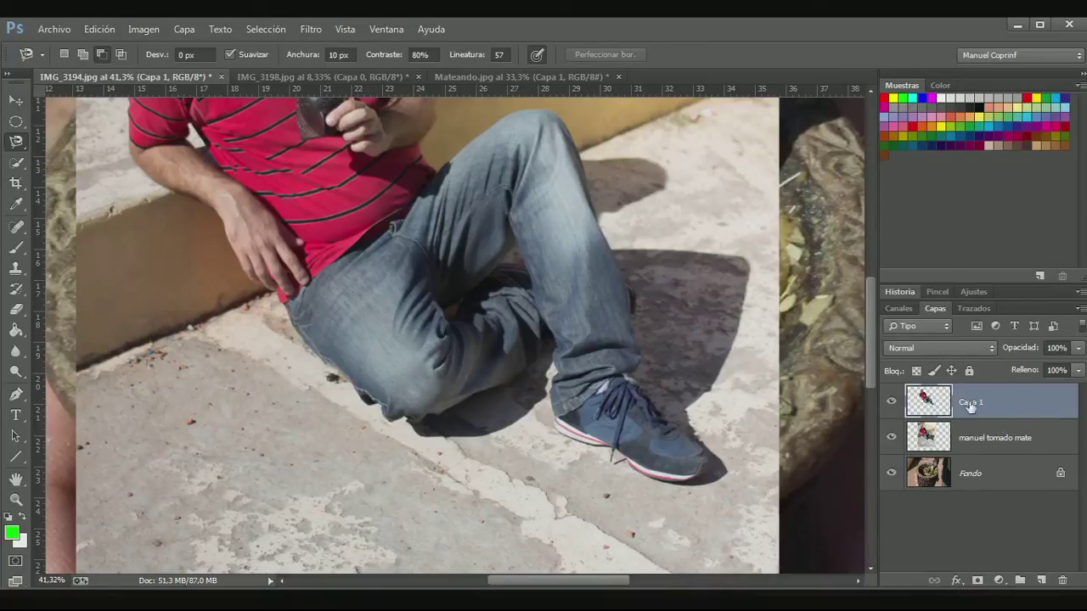
pyautogui.hotkey('ctrl', 'z')
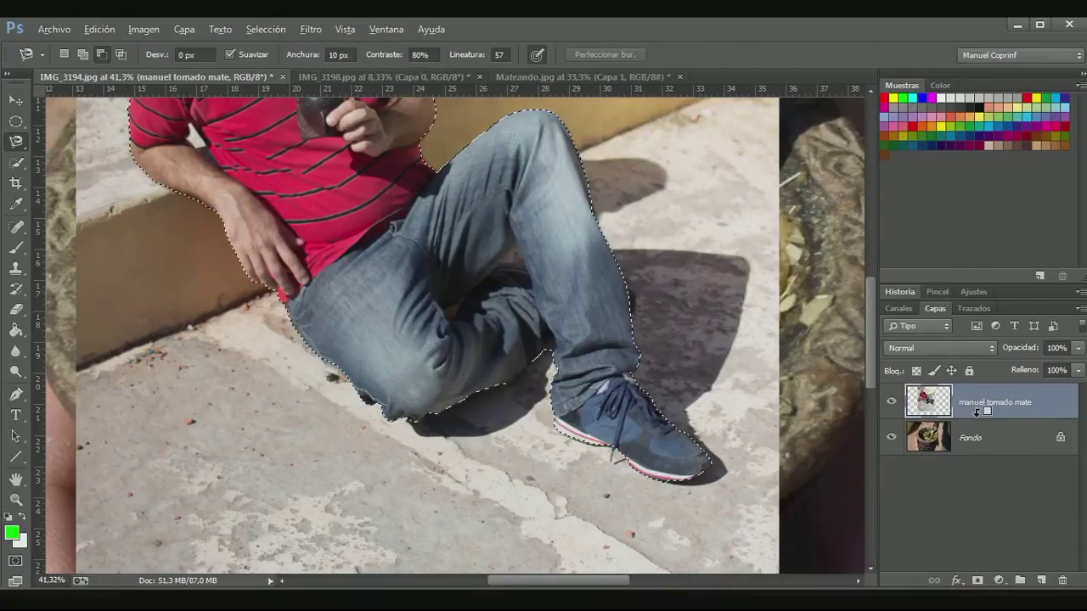
pyautogui.hotkey('ctrl', 'z')
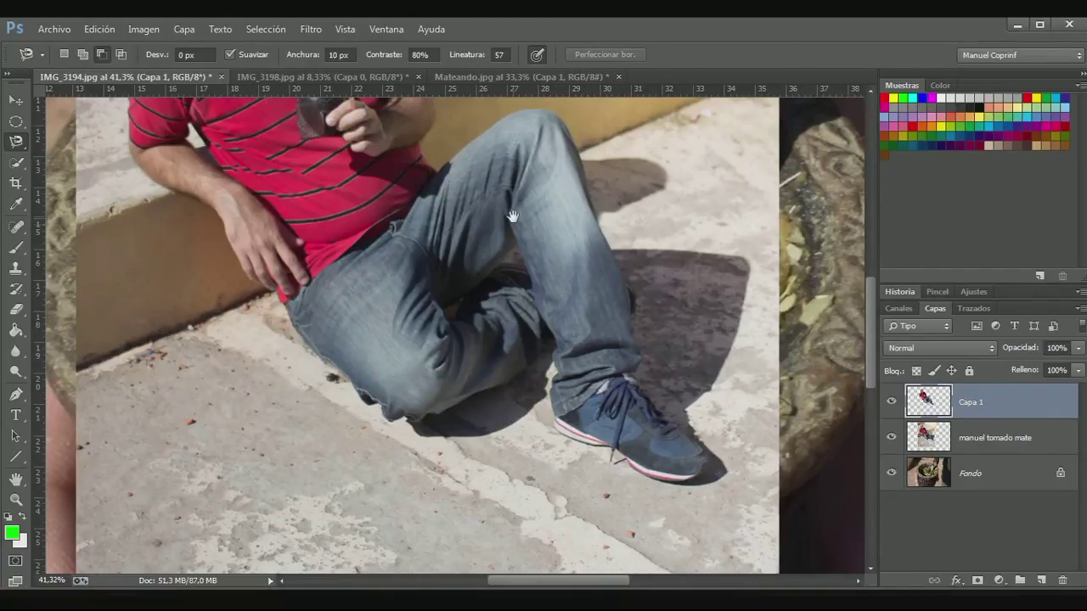
# Step: Hide the man's full photo layer and inspect the cutout over the gourd
pyautogui.moveTo(512, 218); pyautogui.dragTo(579, 375)
pyautogui.moveTo(472, 279); pyautogui.dragTo(608, 355)
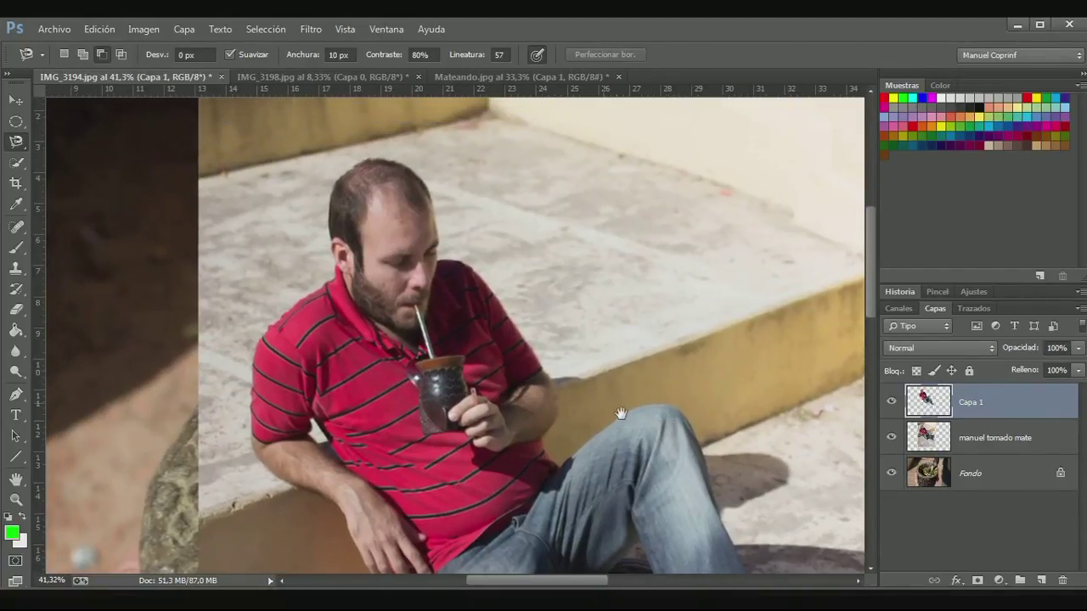
pyautogui.moveTo(540, 374); pyautogui.dragTo(490, 283)
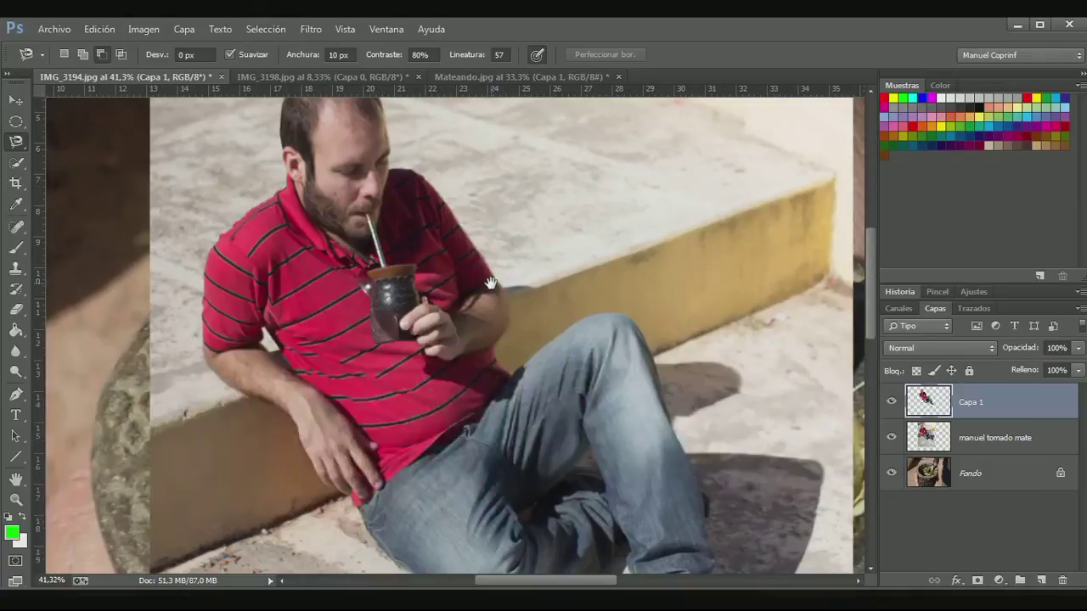
pyautogui.click(890, 439)
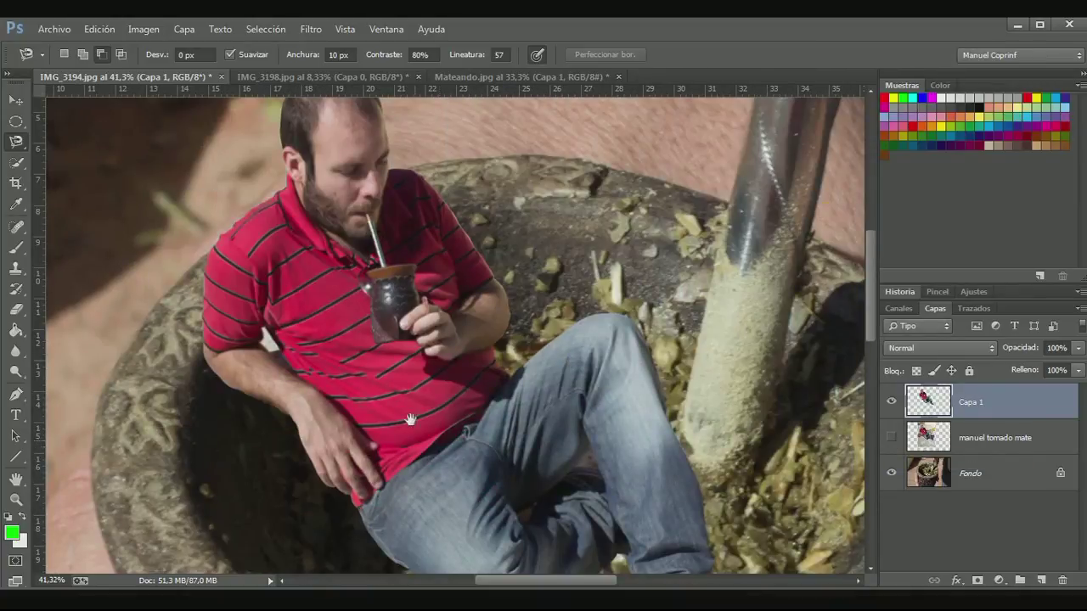
pyautogui.moveTo(418, 460); pyautogui.dragTo(393, 316)
pyautogui.scroll(-2, 393, 316)
pyautogui.scroll(-2, 425, 411)
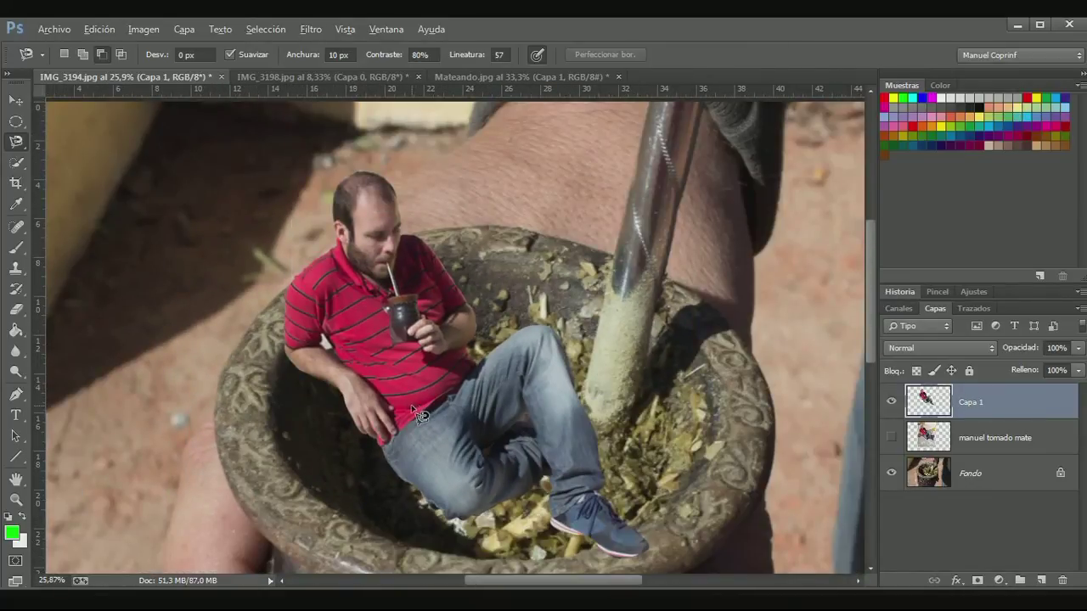
pyautogui.scroll(-1, 433, 333)
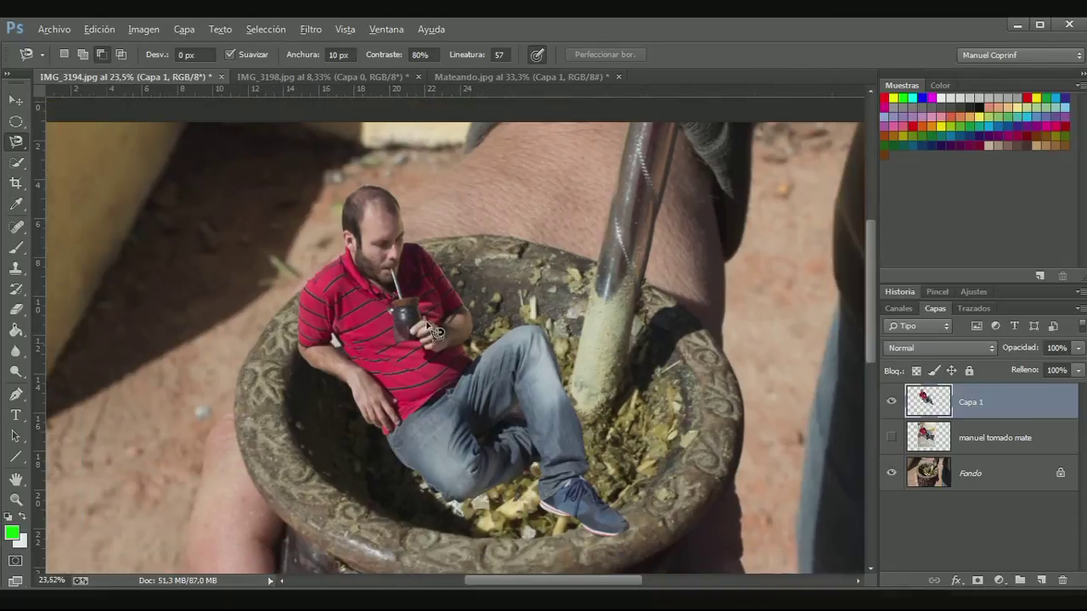
pyautogui.scroll(2, 435, 336)
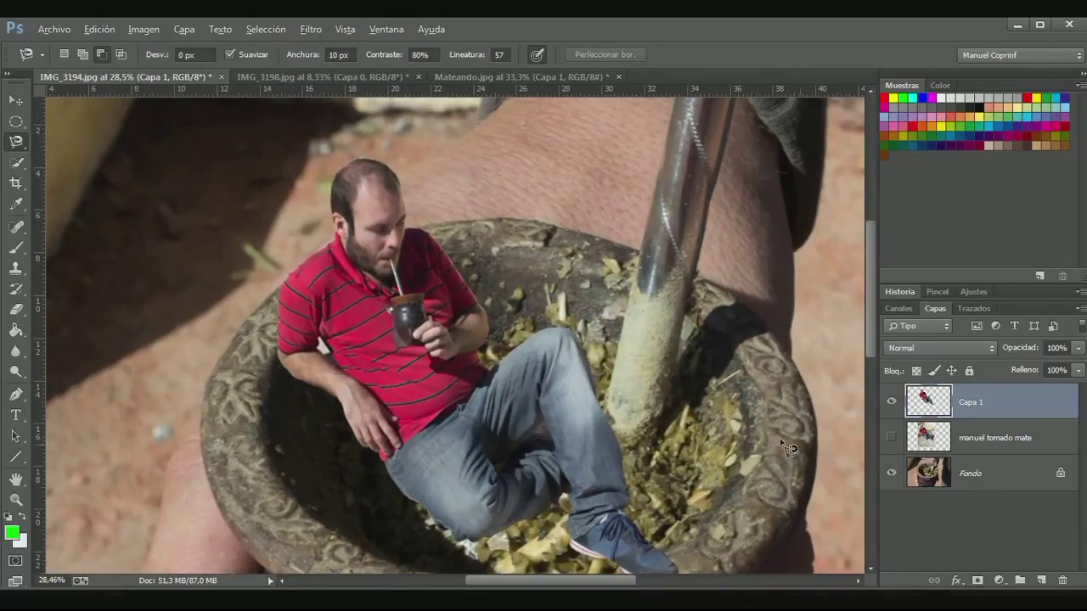
# Step: Hide the cutout layer and show the man's full photo layer again
pyautogui.press('alt')
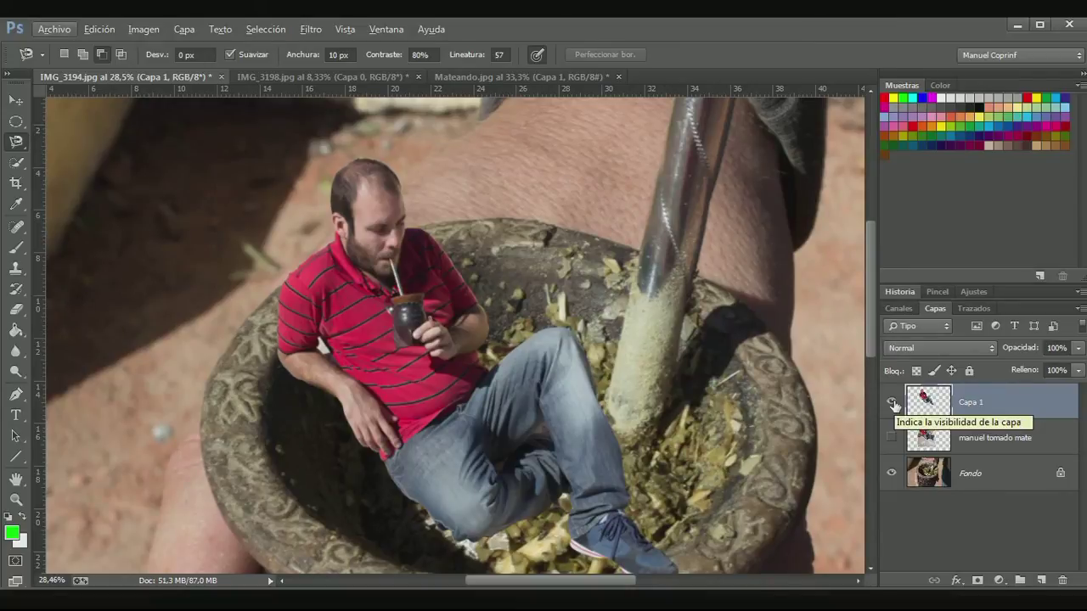
pyautogui.click(891, 403)
pyautogui.click(891, 439)
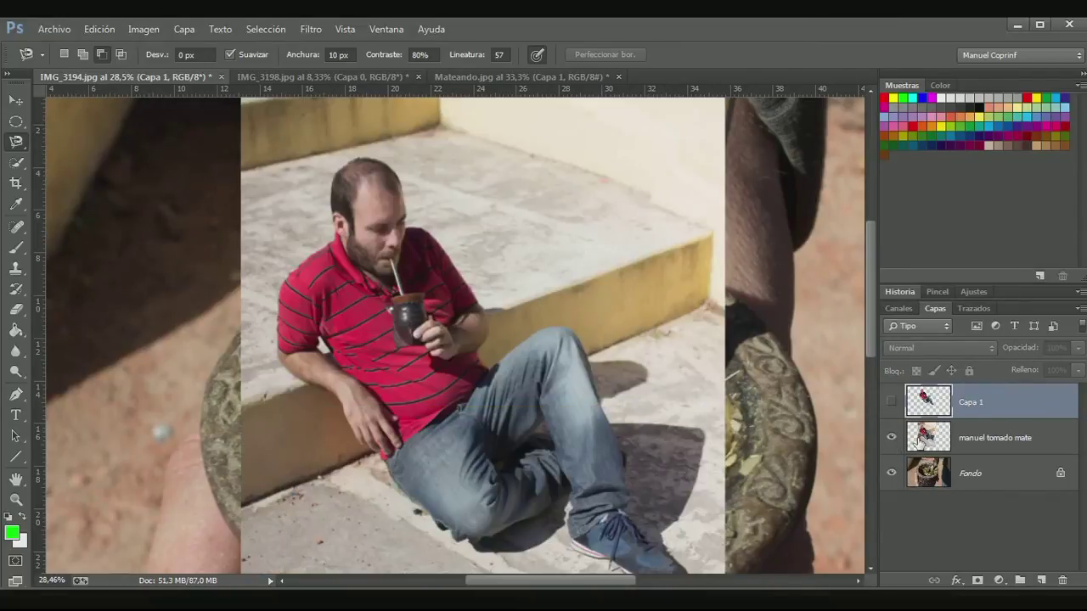
pyautogui.click(891, 438)
pyautogui.click(891, 438)
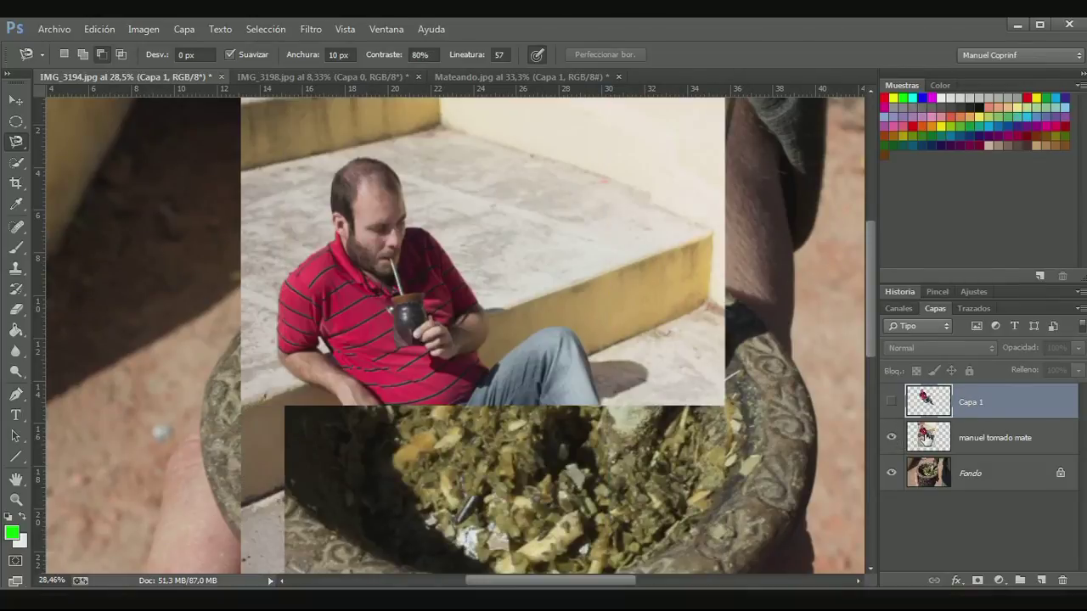
# Step: Outline the man's ground shadows beside the leg, under the knee and around the shoe with the Magnetic Lasso on his full photo layer
pyautogui.click(917, 438)
pyautogui.moveTo(665, 497); pyautogui.dragTo(607, 359)
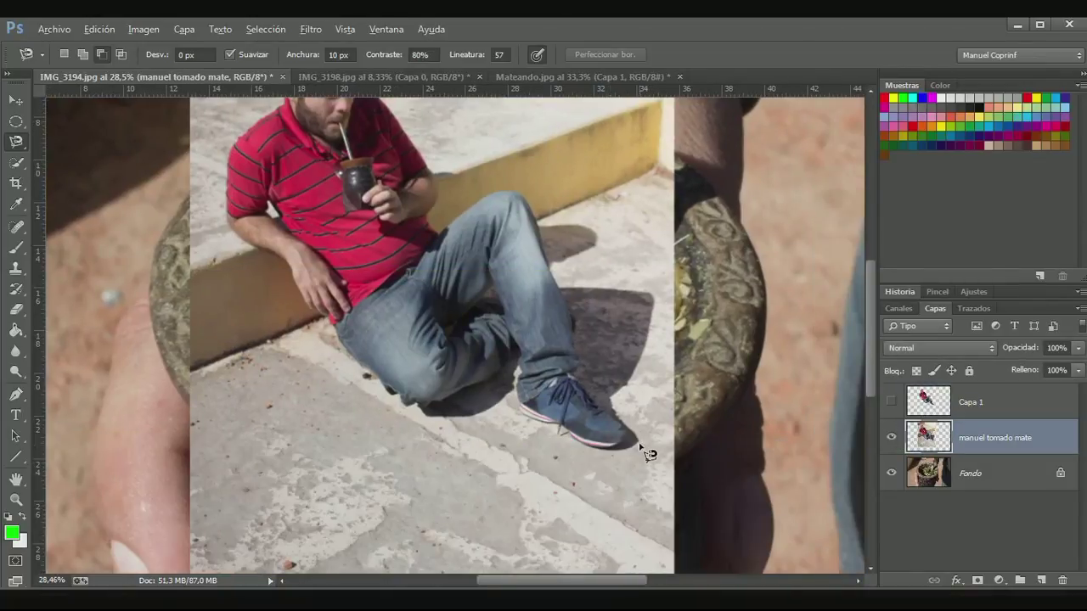
pyautogui.scroll(4, 649, 455)
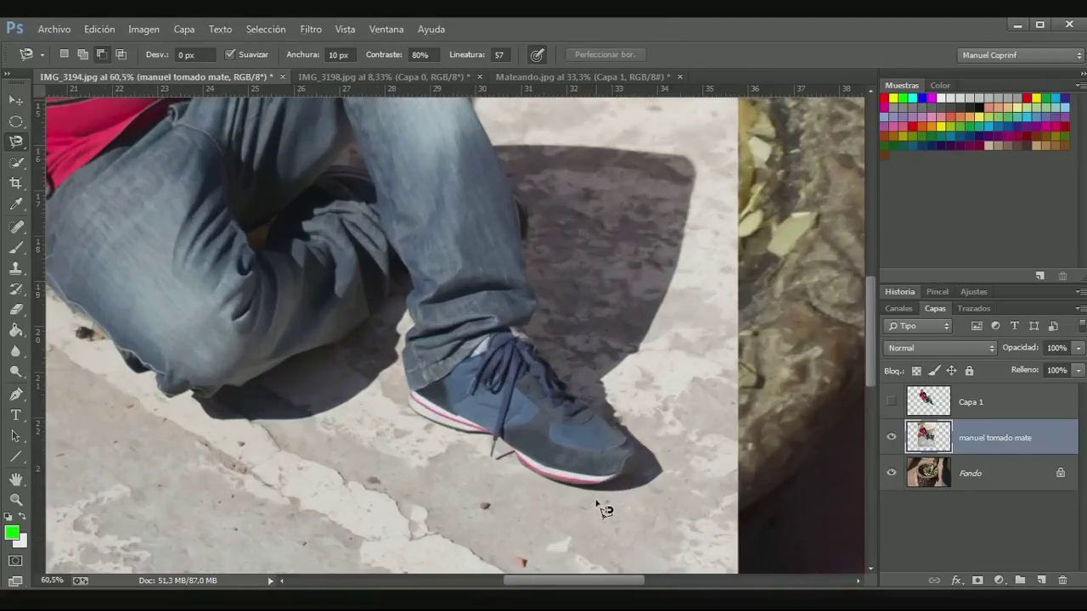
pyautogui.click(589, 490)
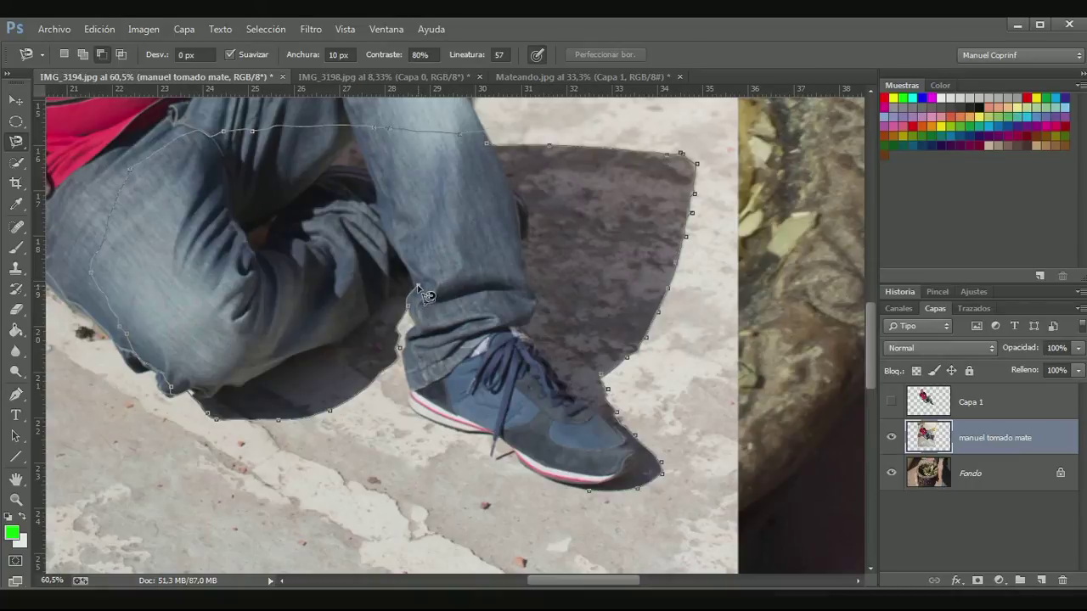
pyautogui.doubleClick(600, 502)
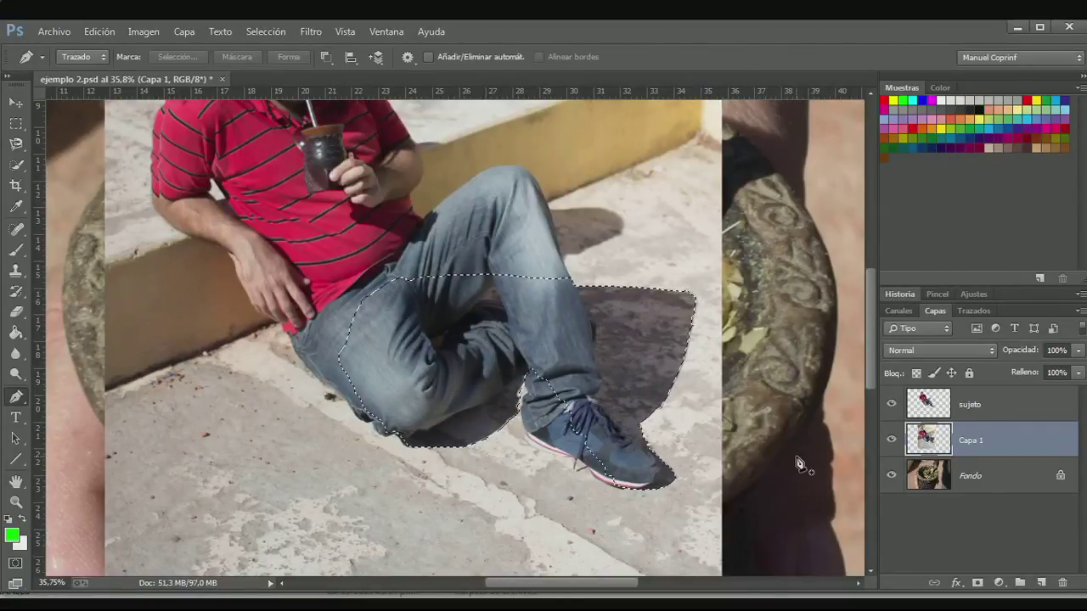
# Step: Copy the selected shadows to a new layer below the cutout and delete the man's full photo layer
pyautogui.hotkey('ctrl', 'd')
pyautogui.hotkey('ctrl', 'shift', 'alt', 'n')
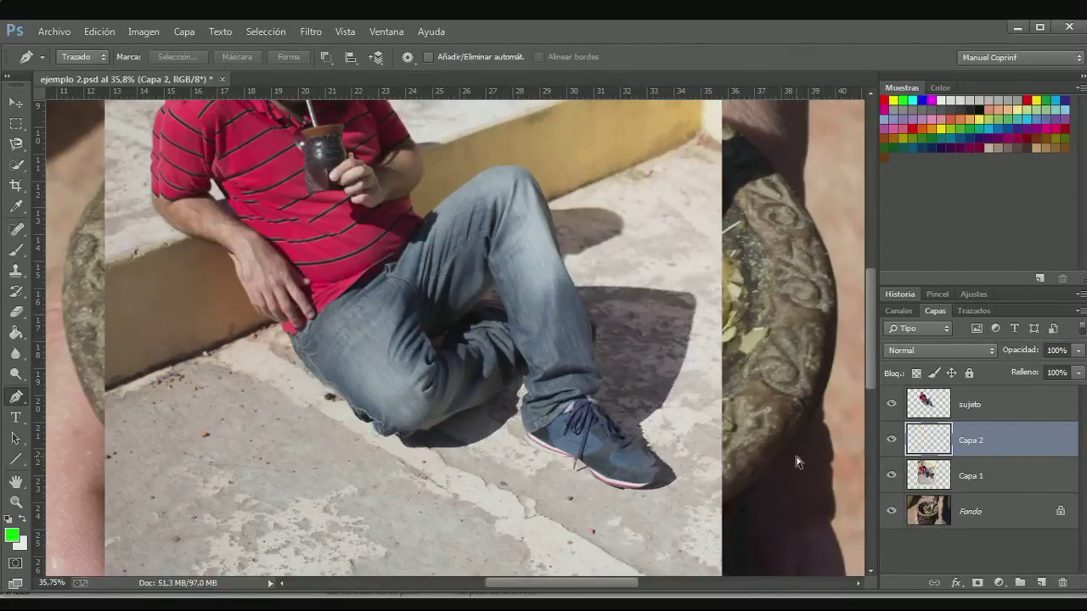
pyautogui.click(963, 480)
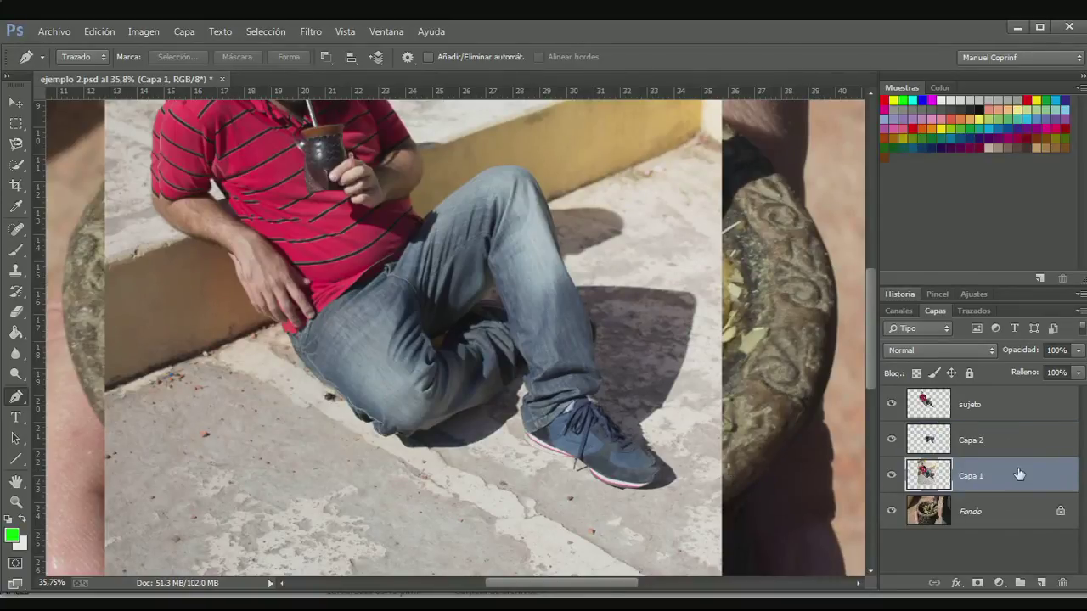
pyautogui.press('Delete')
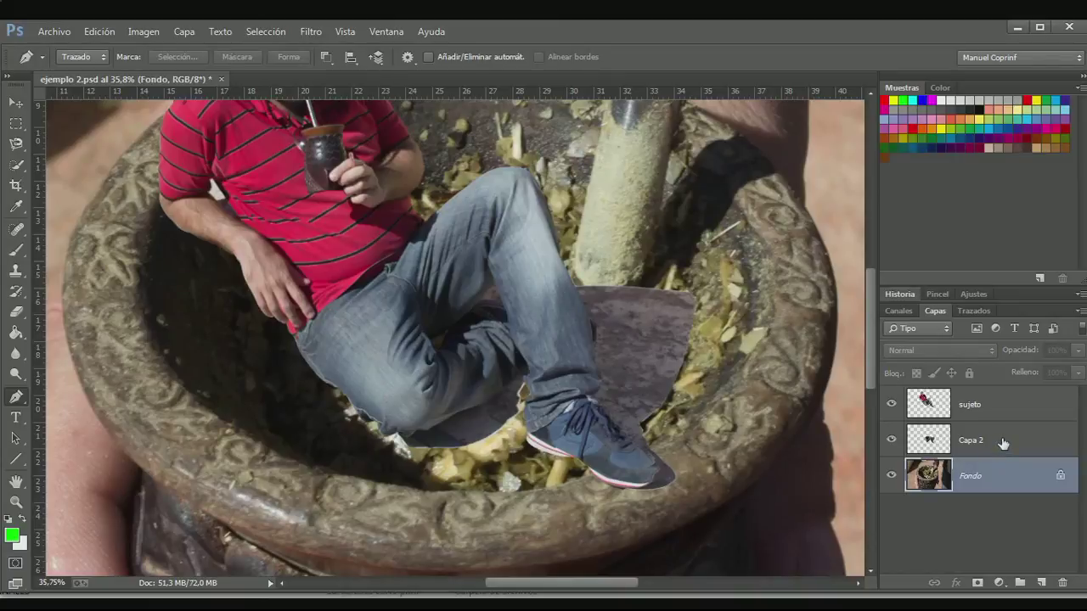
# Step: Set the shadow layer's blend mode to Multiplicar and check the whole composition over the gourd
pyautogui.click(1002, 443)
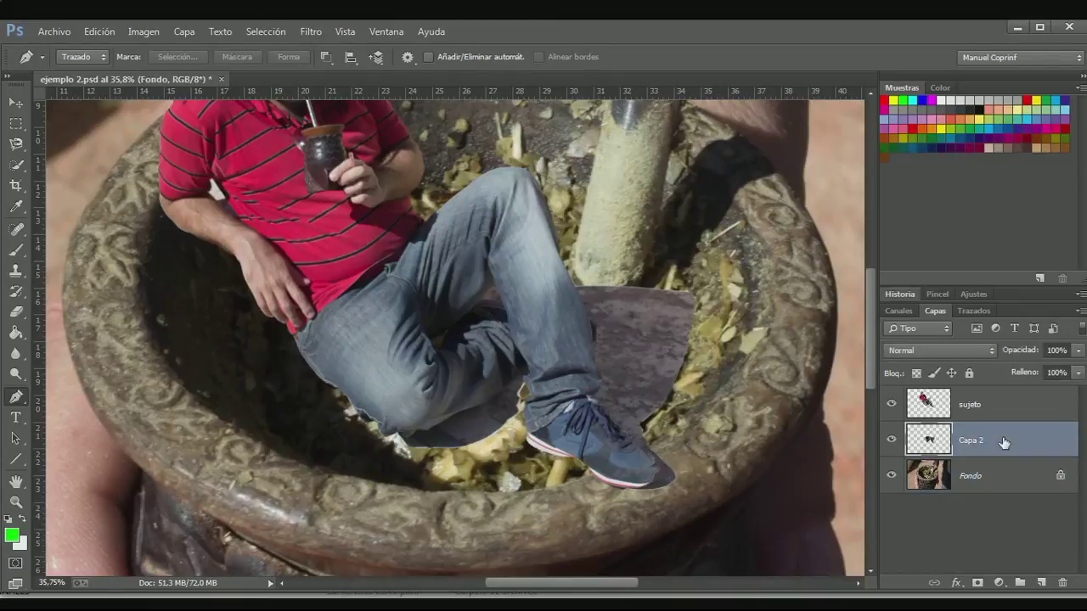
pyautogui.click(918, 351)
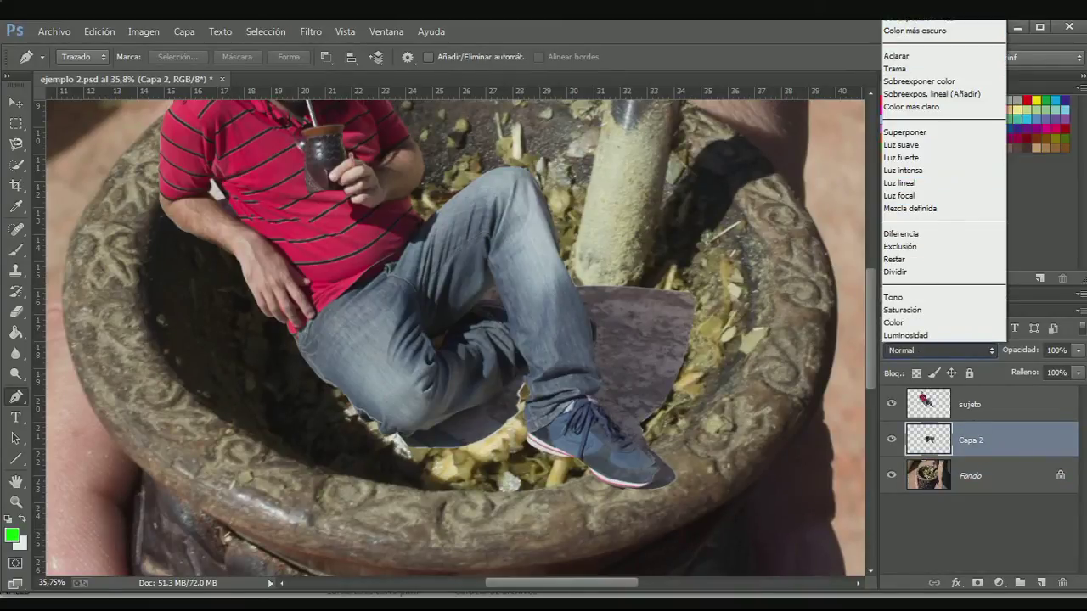
pyautogui.click(901, 23)
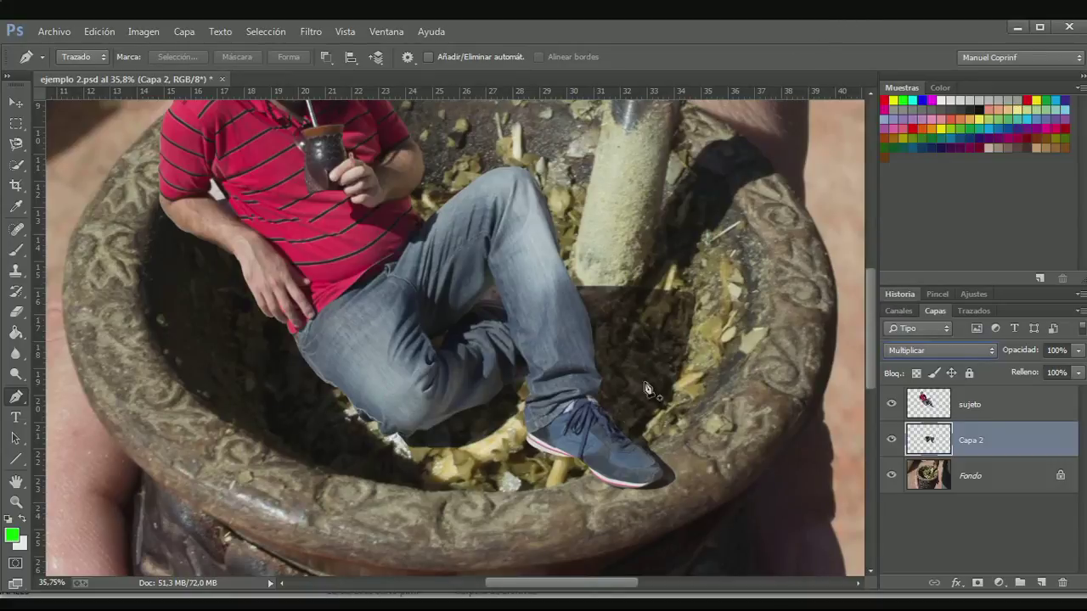
pyautogui.scroll(-2, 520, 510)
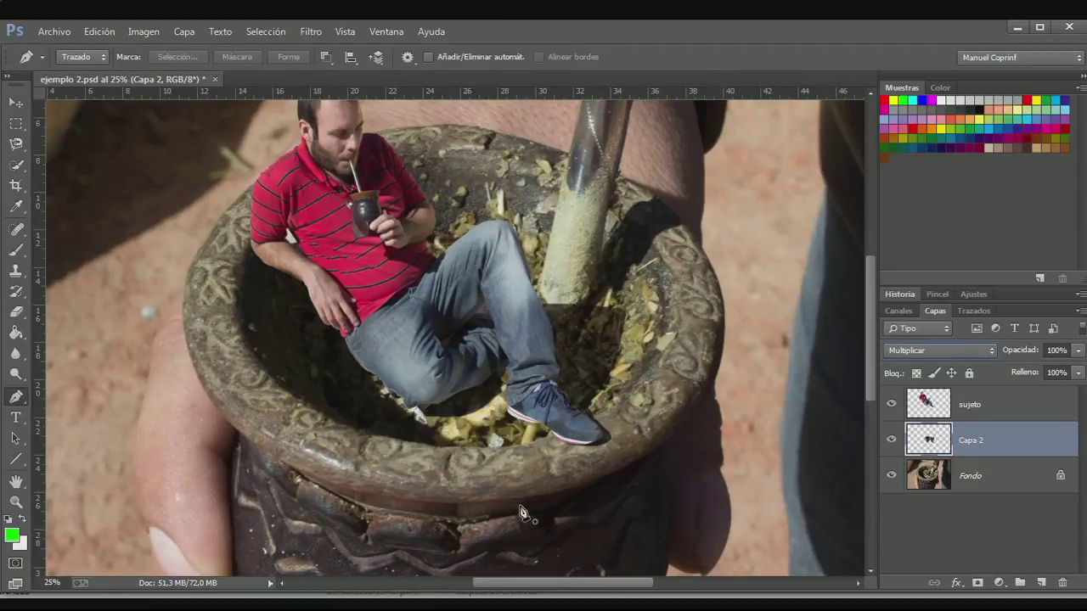
pyautogui.scroll(-1, 521, 510)
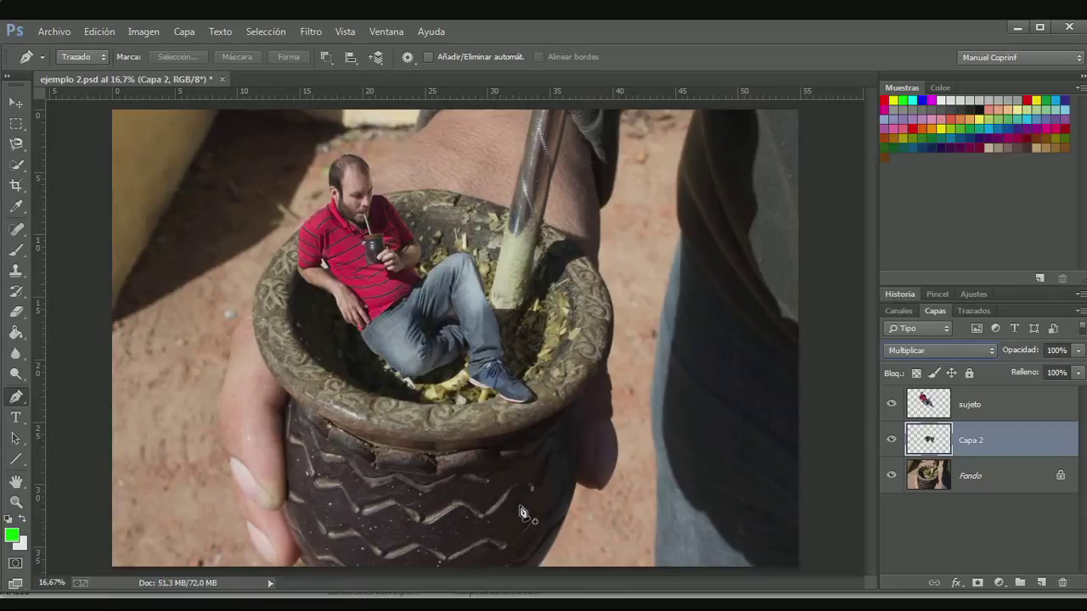